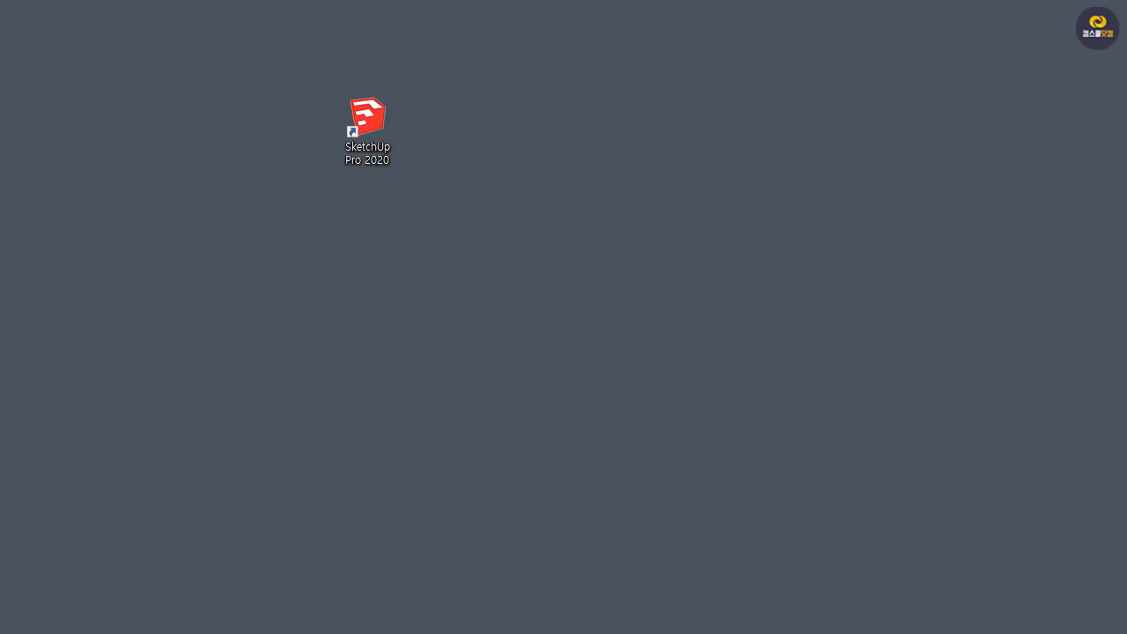
Launch SketchUp Pro 2020 and start a new model from the Architectural millimetre template
click(352, 344)
click(365, 146)
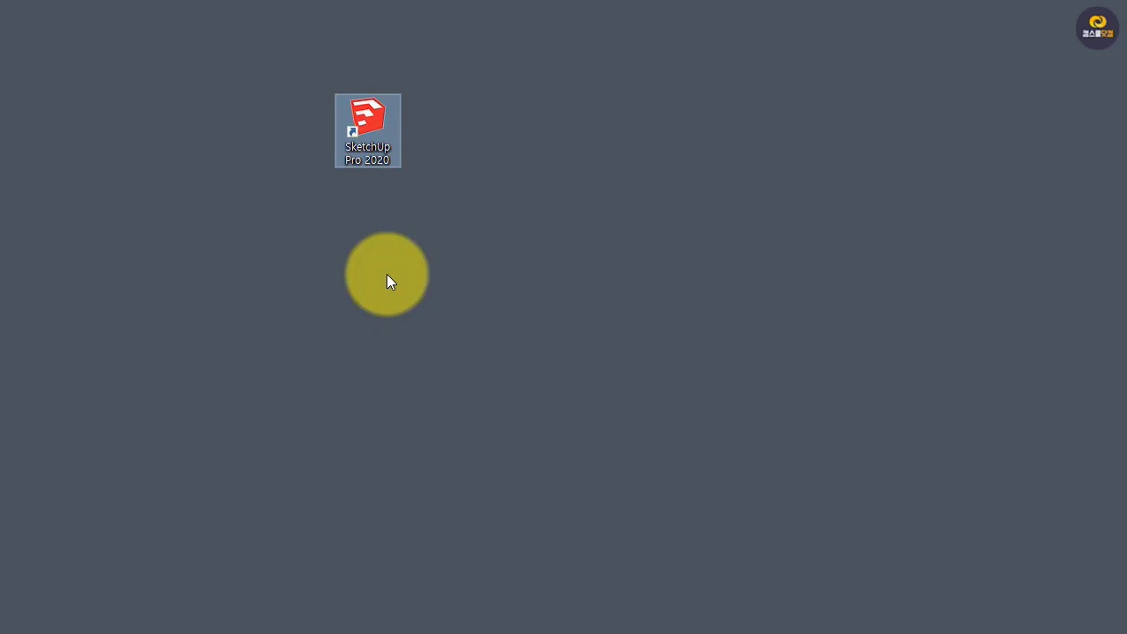
click(450, 299)
double_click(381, 122)
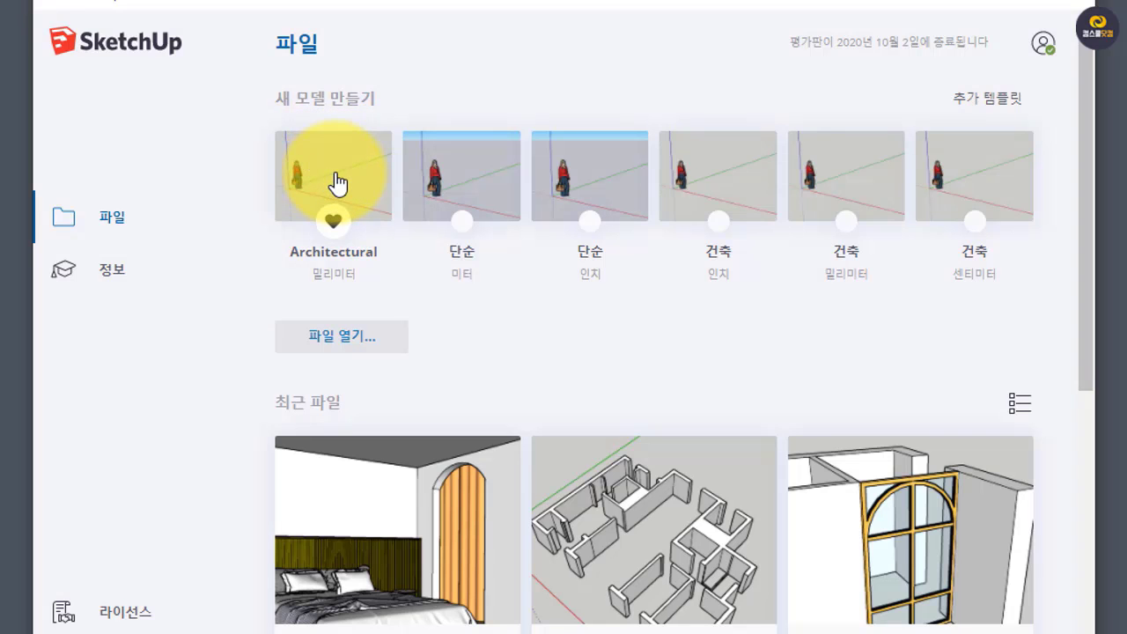
click(366, 182)
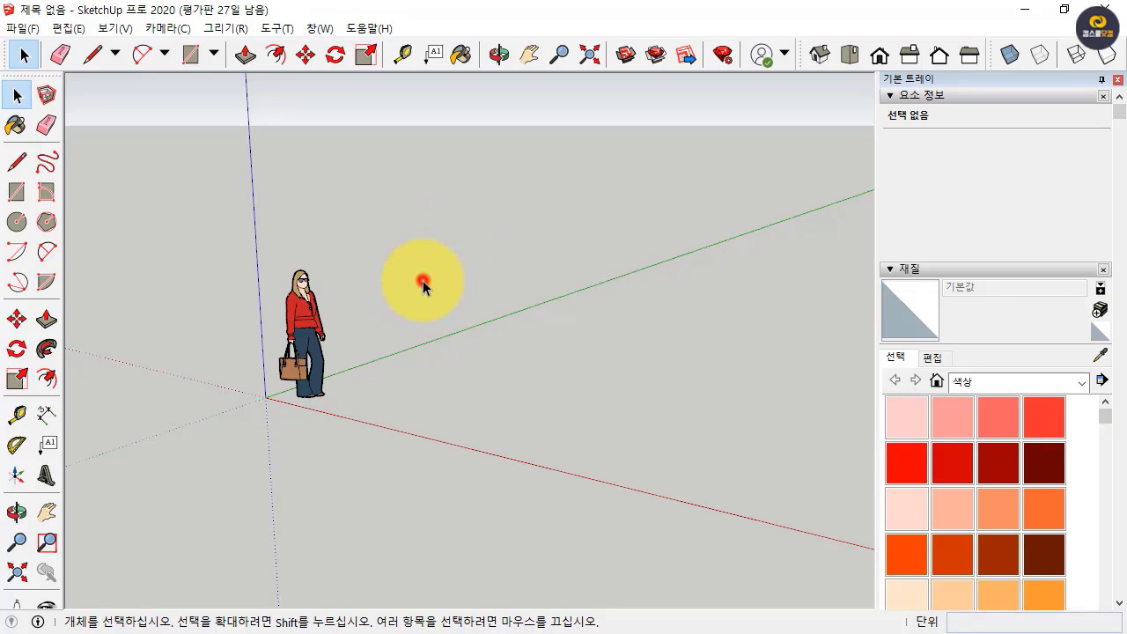
Examine the standing human figure beside the axes origin up close, selecting it to view its entity info and deselecting it
click(299, 317)
click(439, 394)
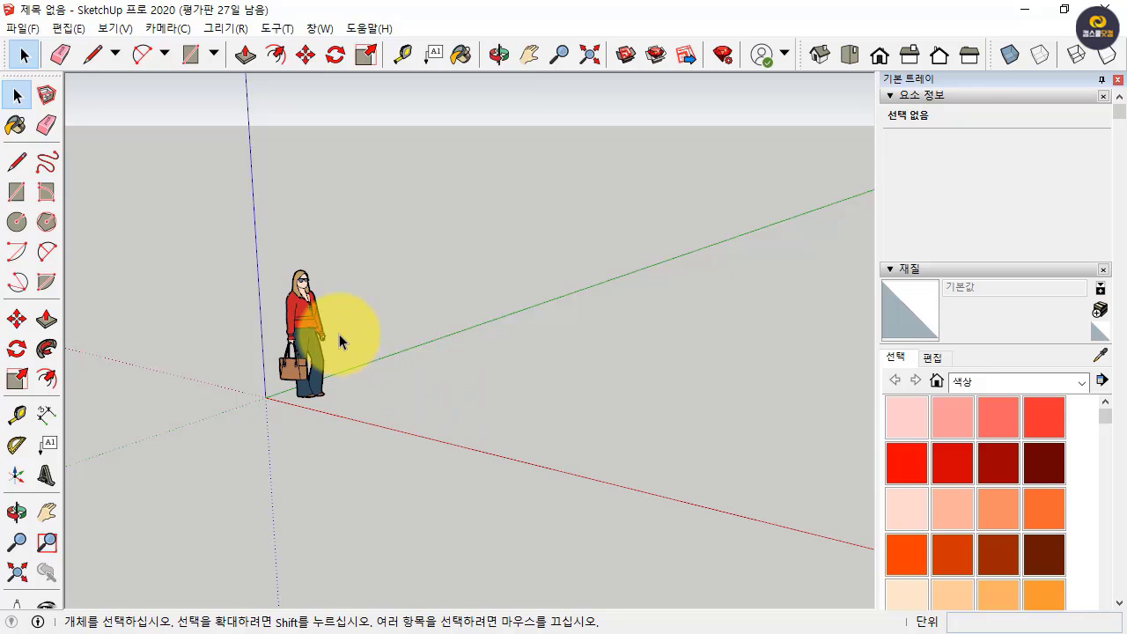
scroll(322, 300, up, 3)
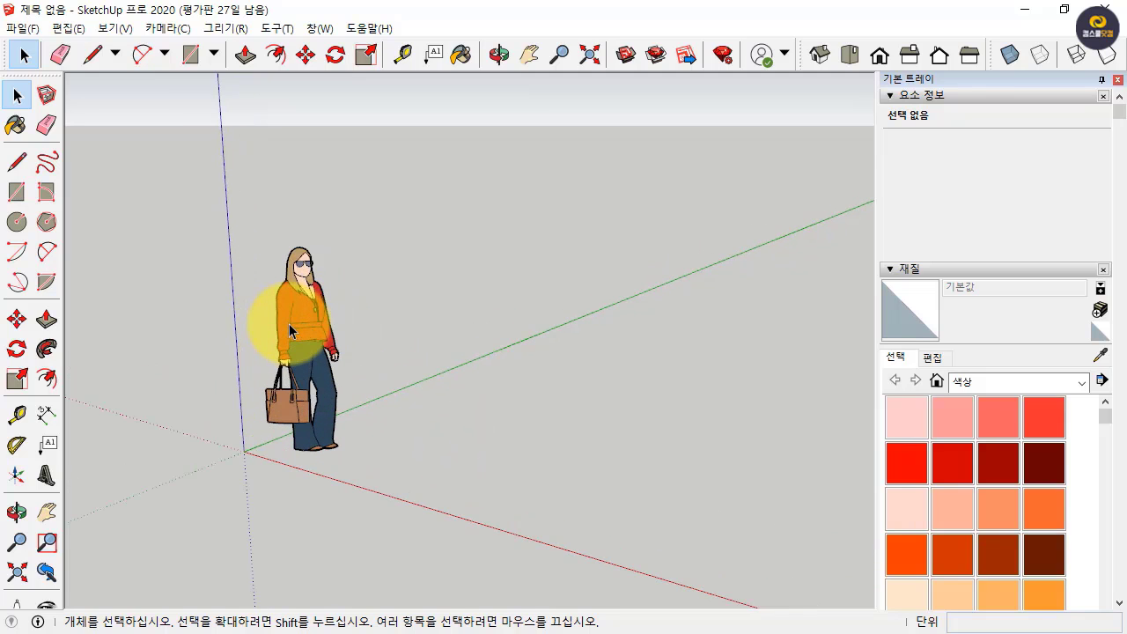
scroll(291, 327, up, 2)
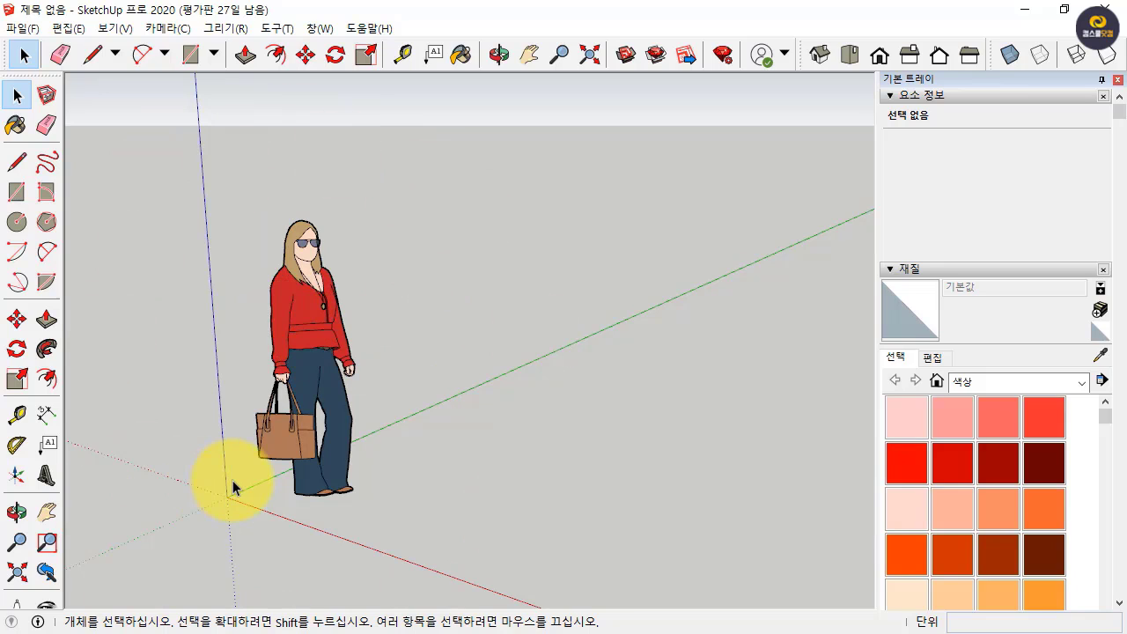
click(331, 486)
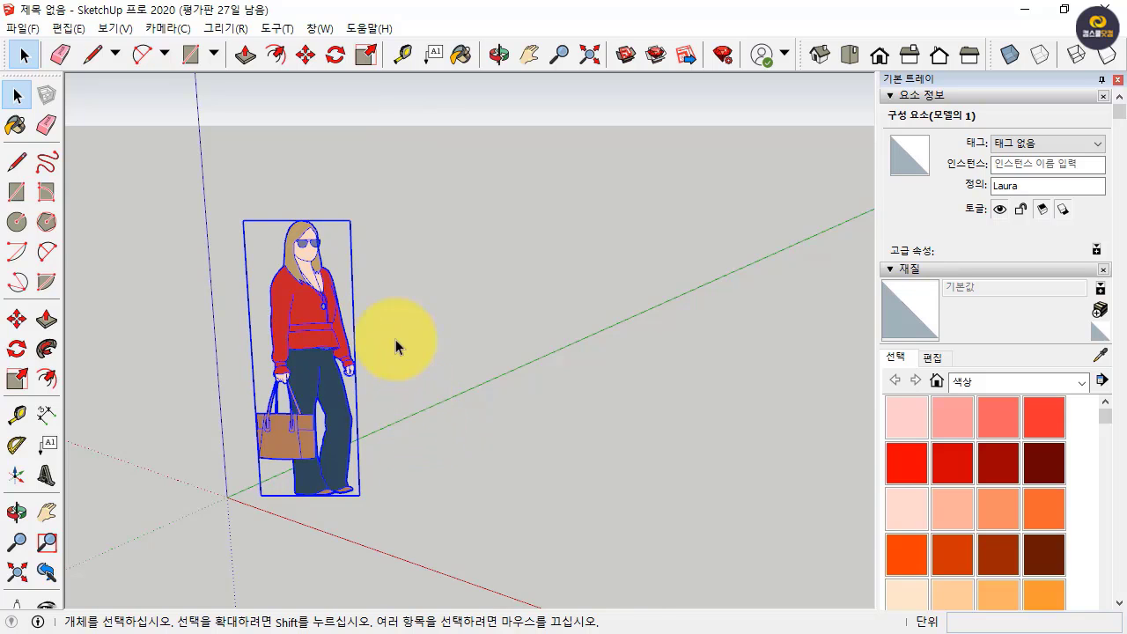
scroll(389, 316, down, 2)
click(446, 443)
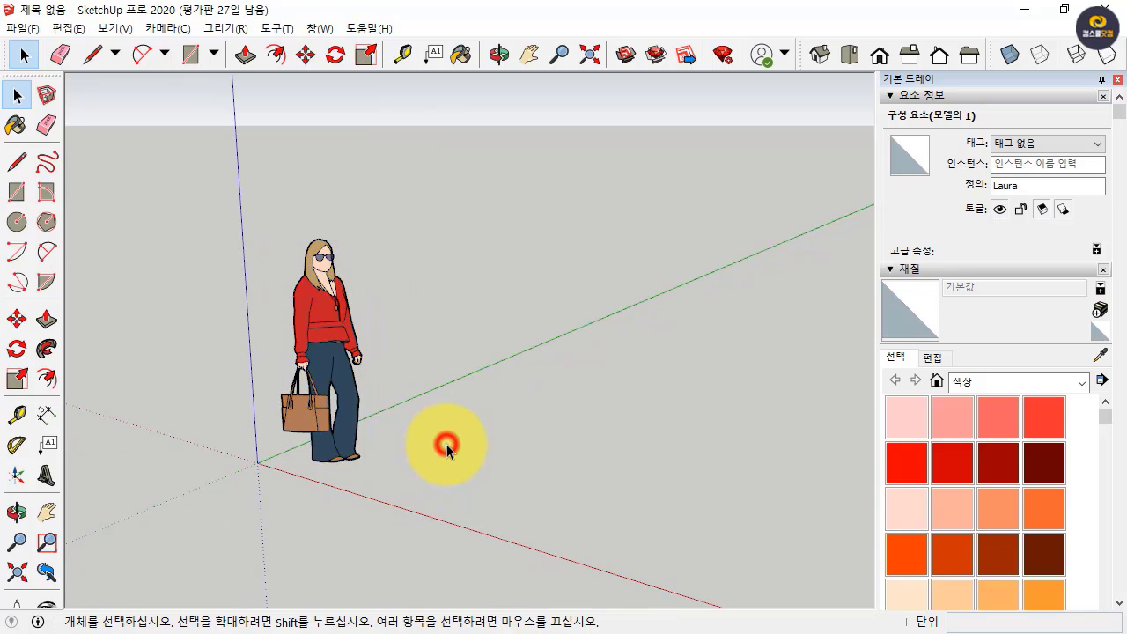
click(351, 396)
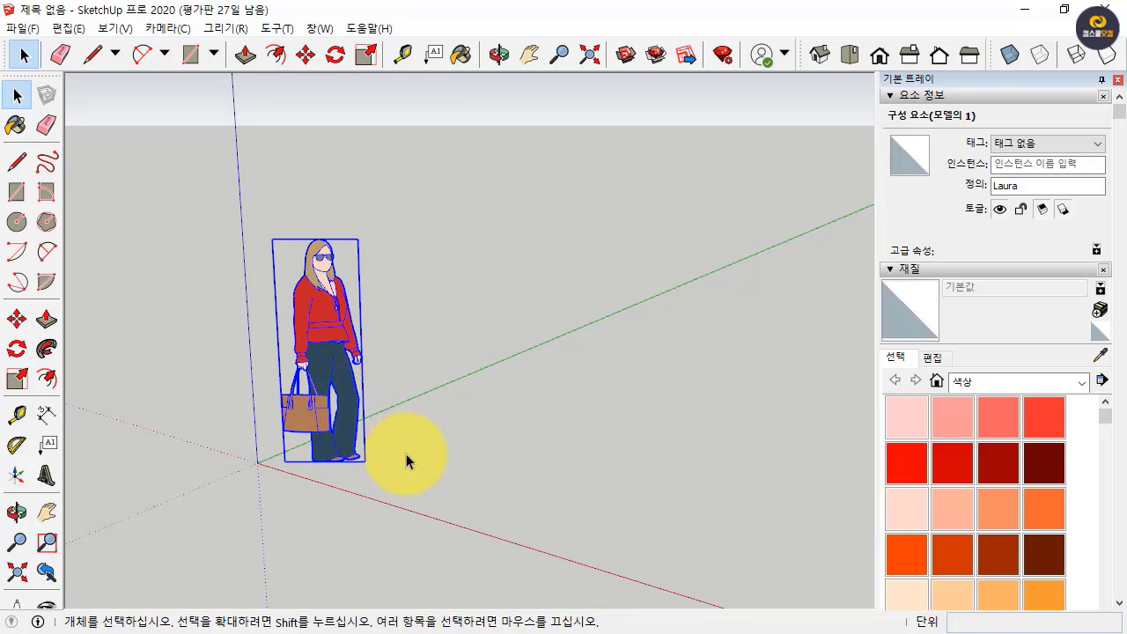
click(406, 453)
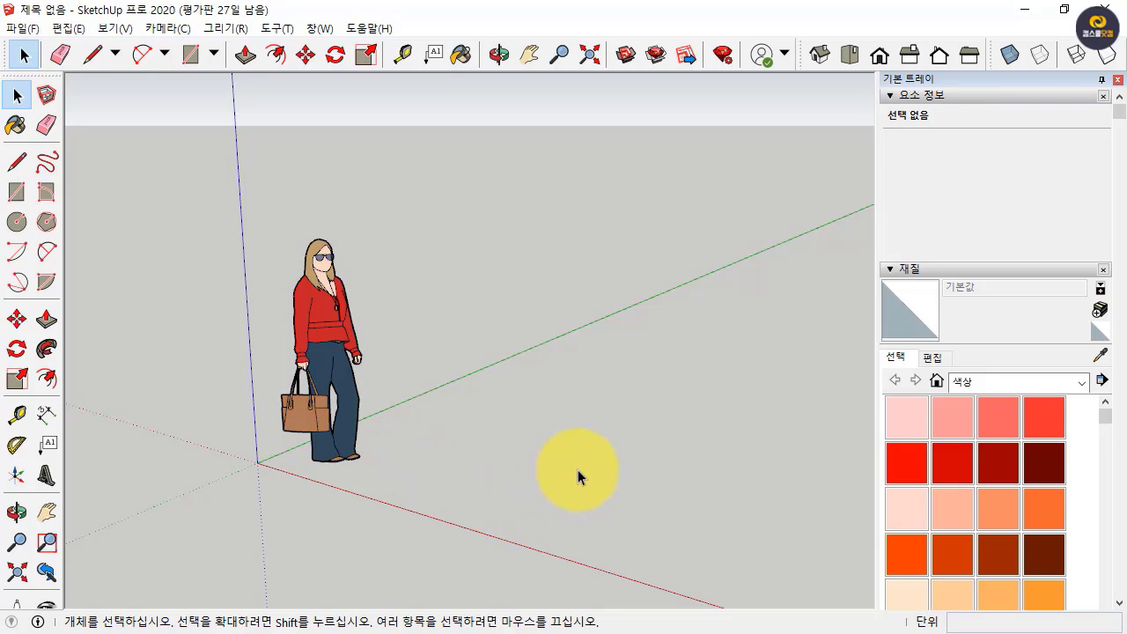
Draw a rectangle about 1856 by 2700 mm on the ground beside the figure and push-pull it up about 2266 mm into a box
middle_drag(580, 469, 414, 388)
click(15, 192)
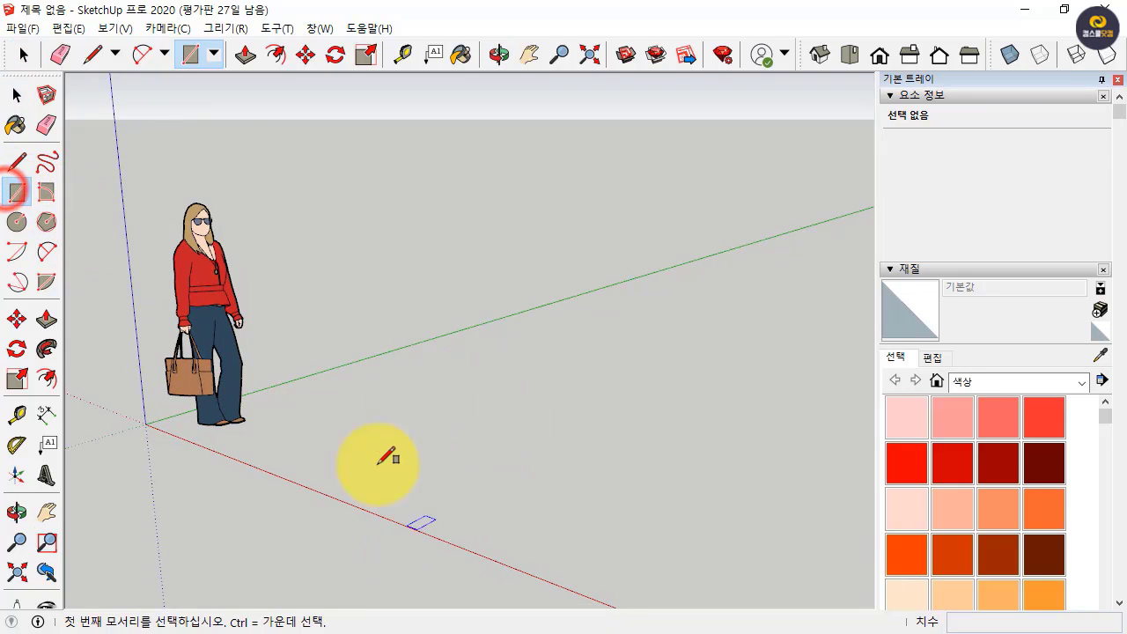
click(356, 429)
click(729, 389)
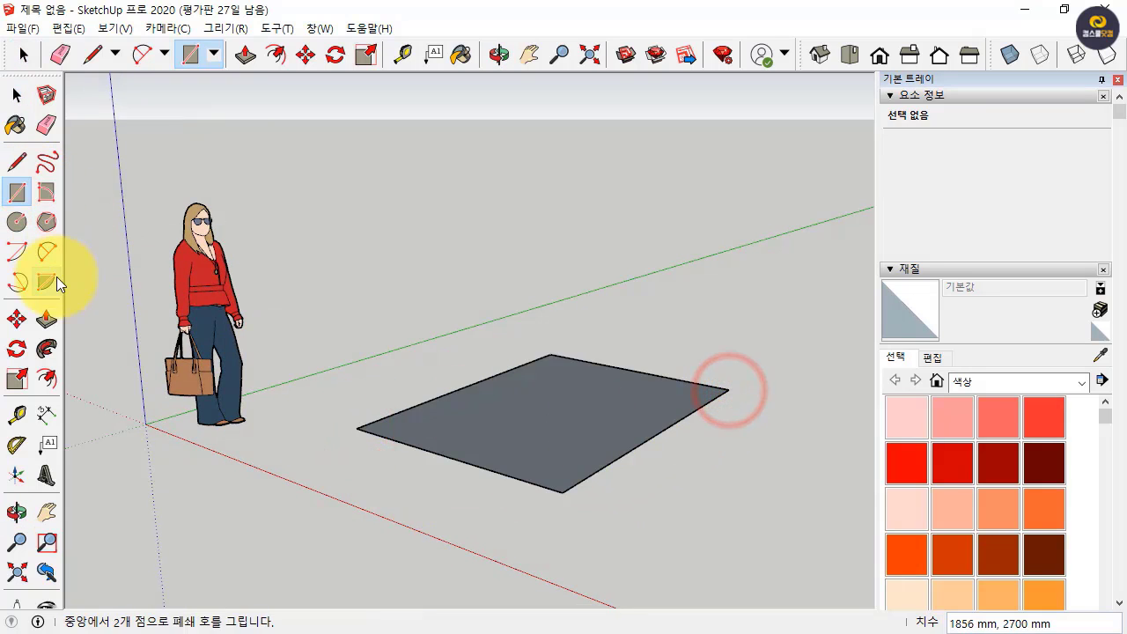
click(47, 319)
drag(596, 460, 550, 123)
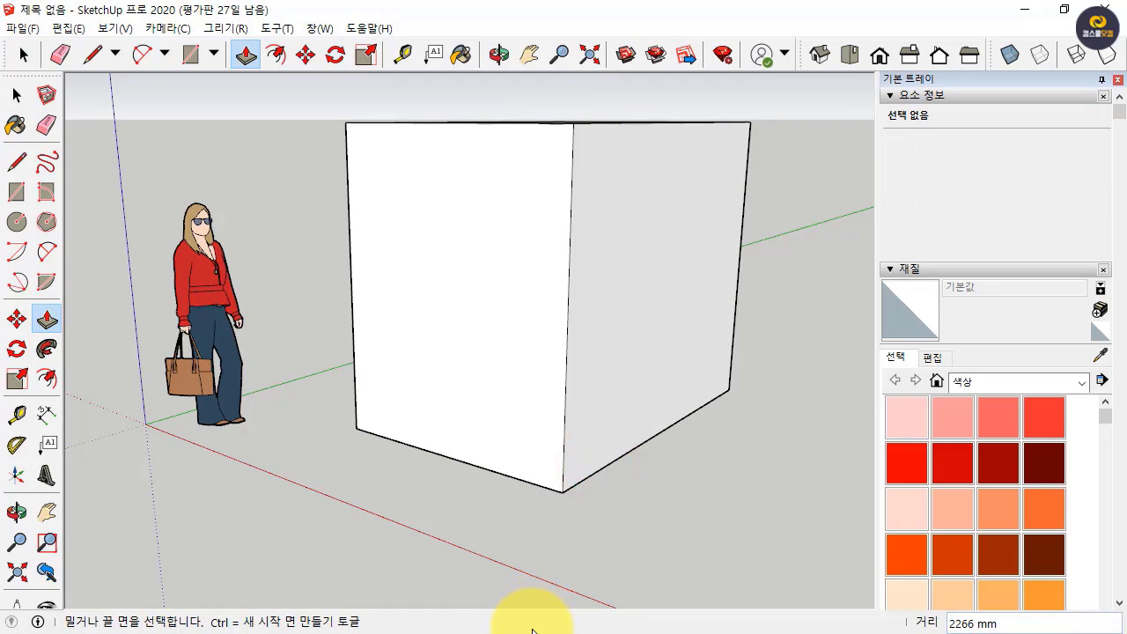
middle_drag(493, 480, 447, 468)
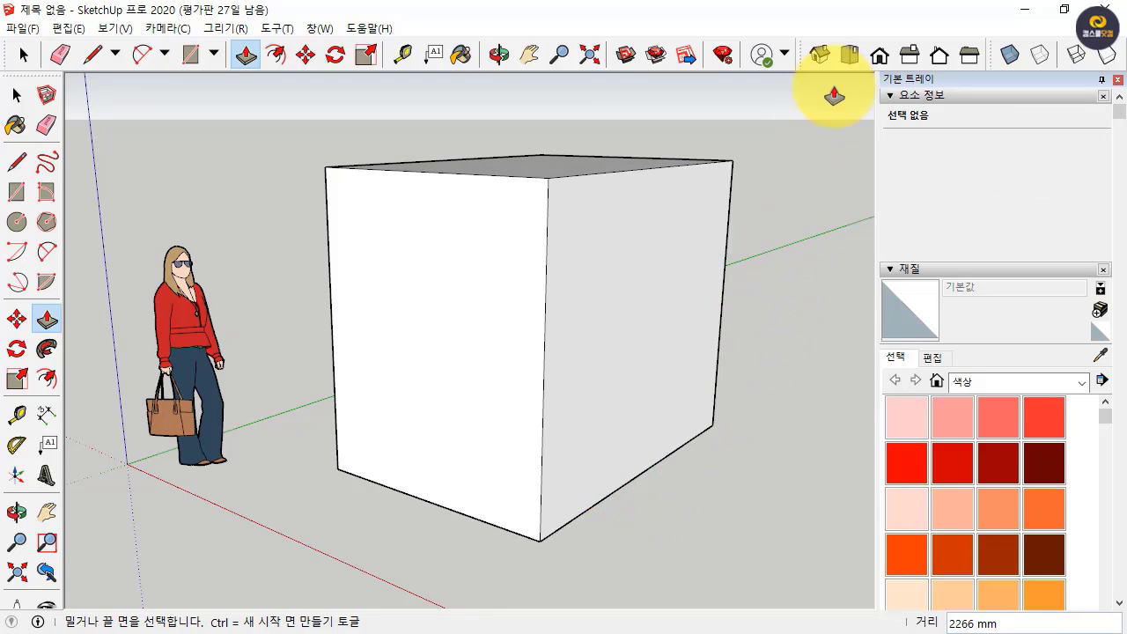
View the box from the top with the X-ray face style turned on
click(858, 54)
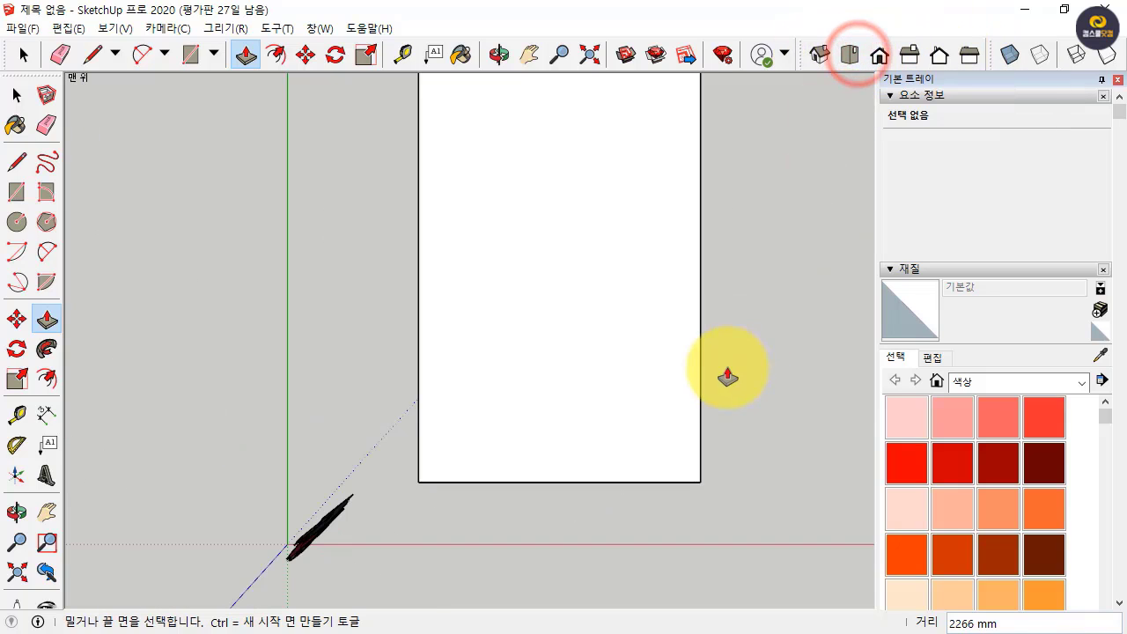
shift+middle_drag(737, 327, 702, 372)
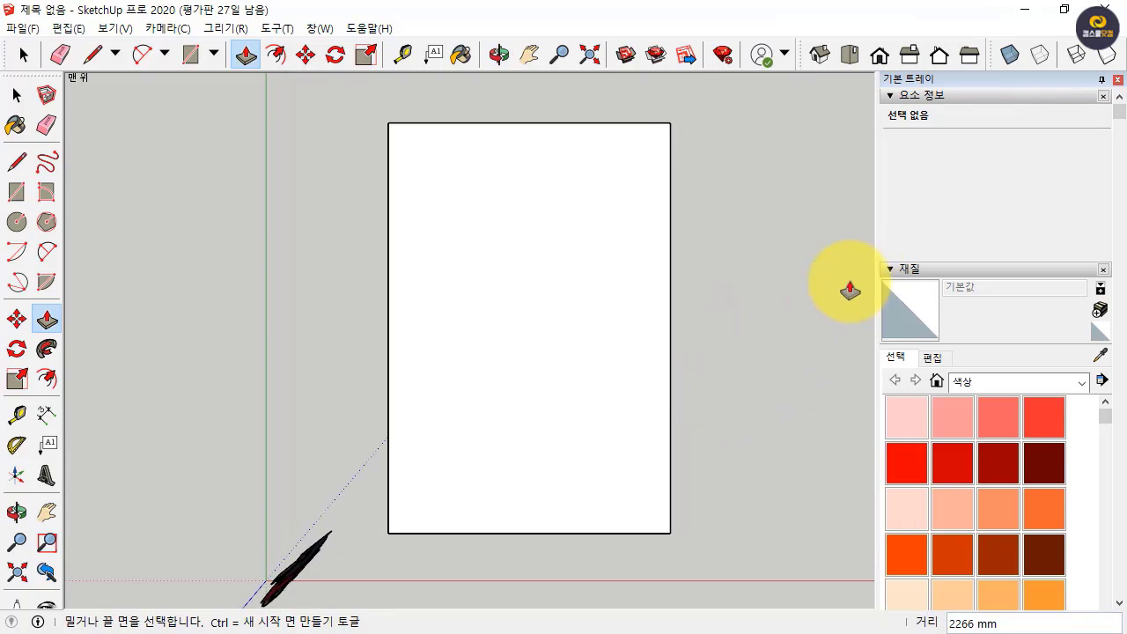
click(1011, 53)
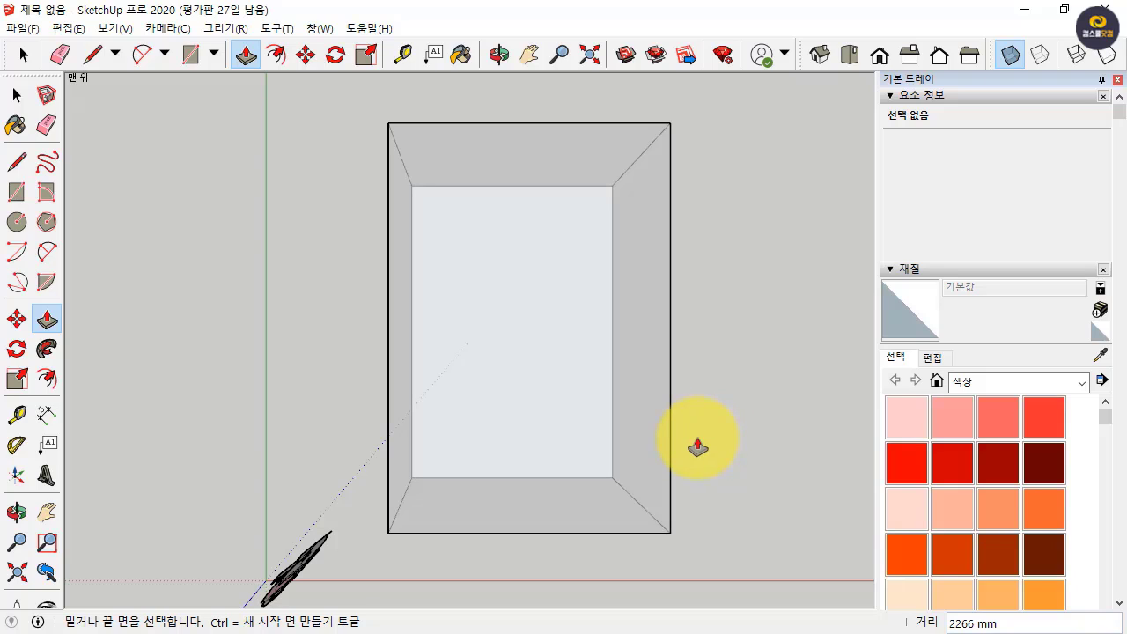
click(850, 58)
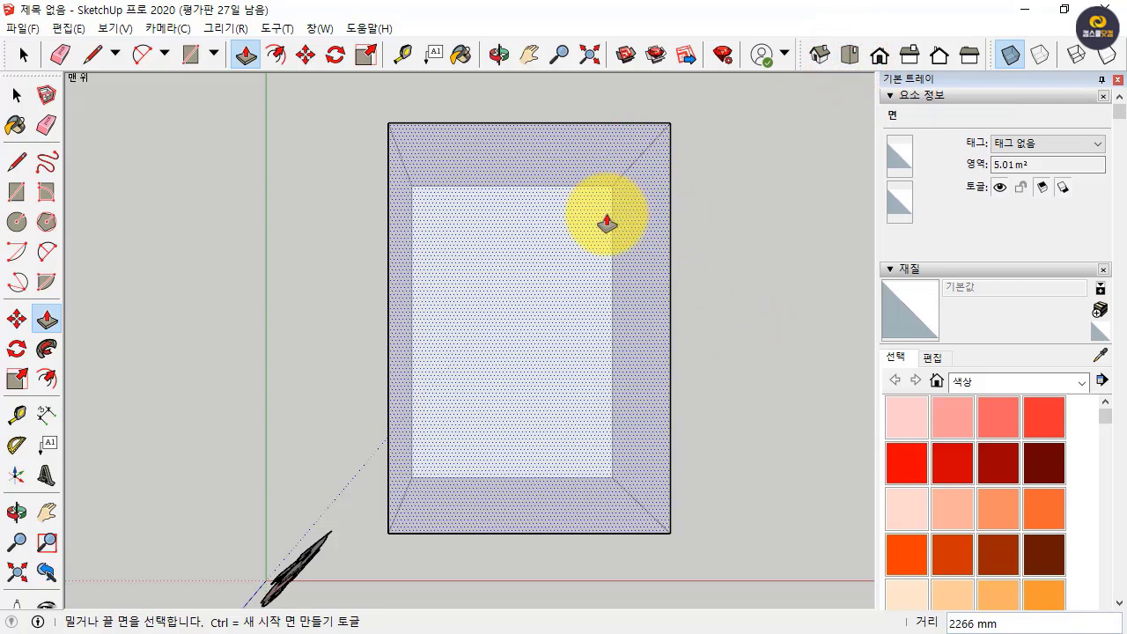
key(space)
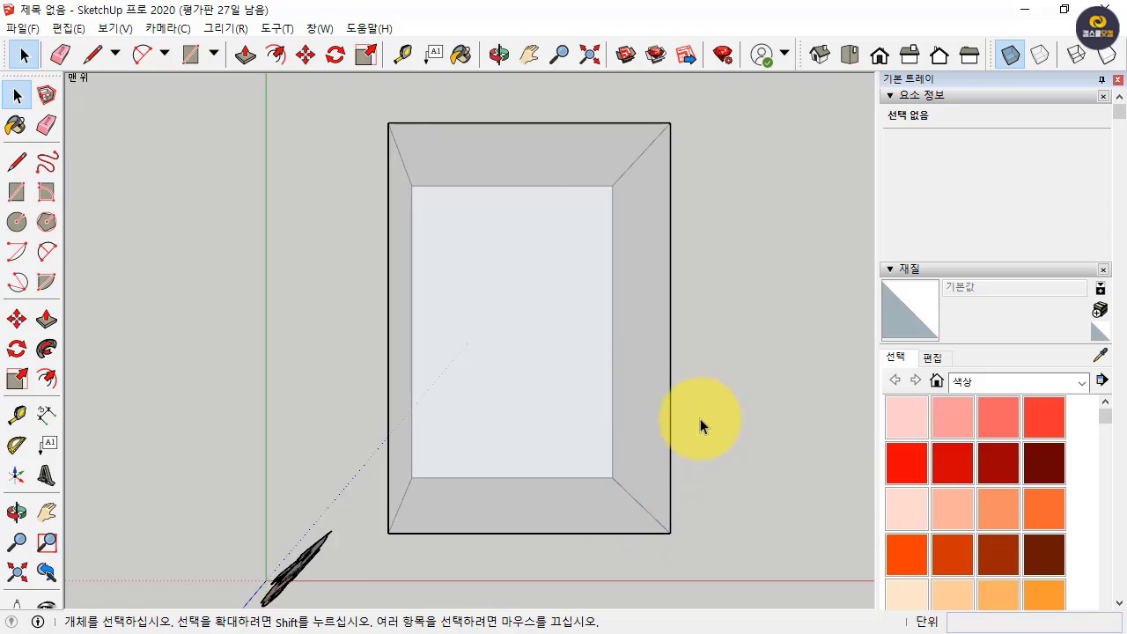
View the box from the front and right standard views and check the available camera projection options
click(879, 58)
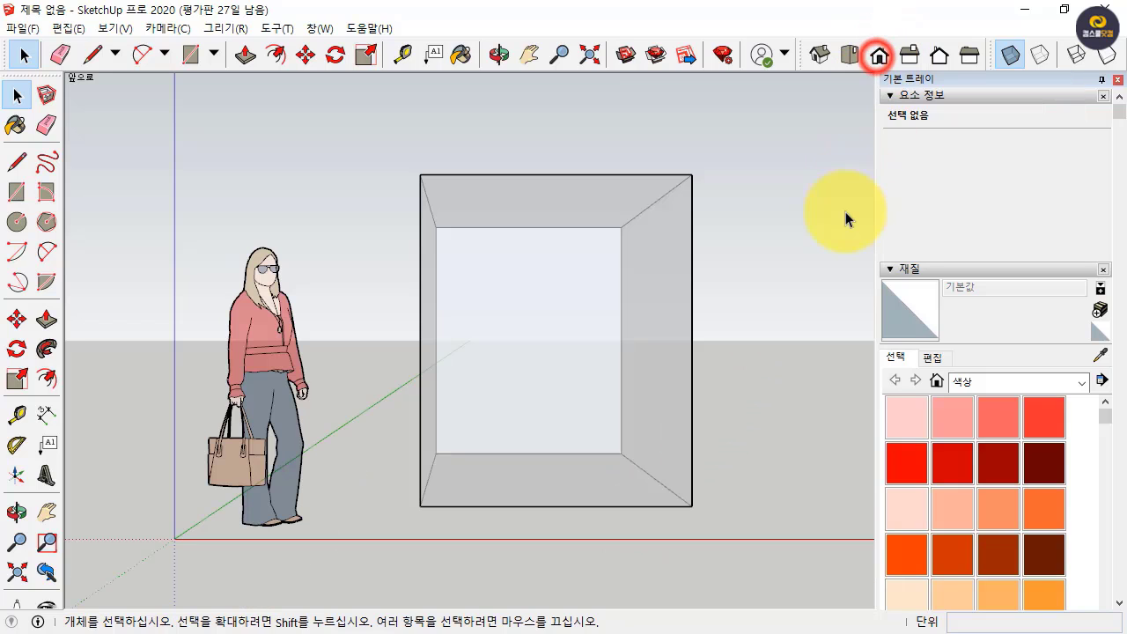
click(910, 58)
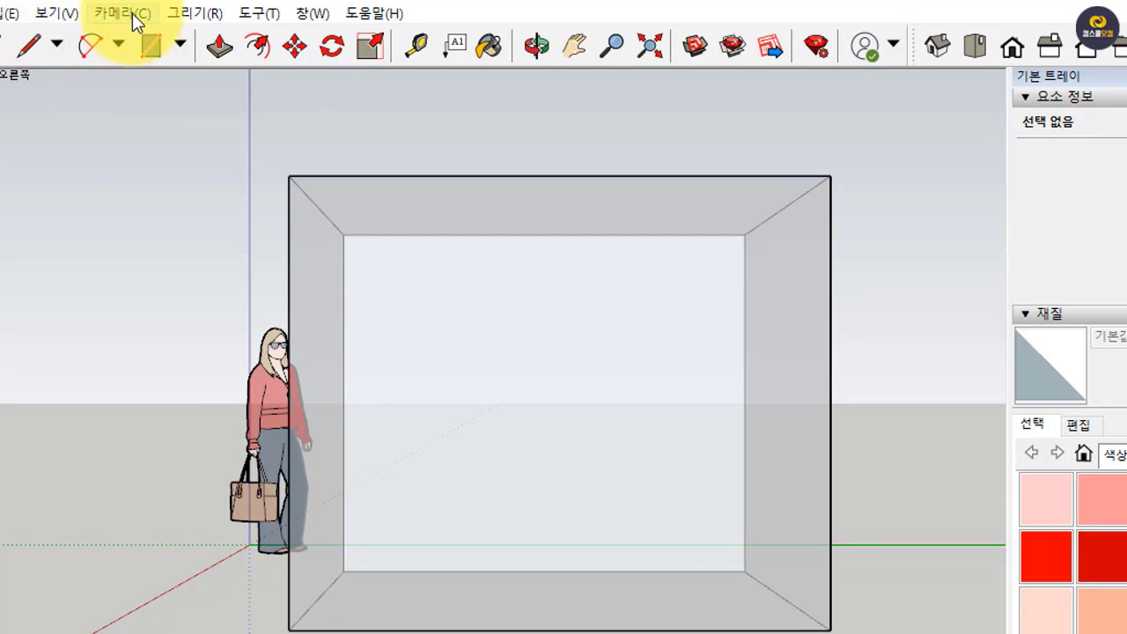
click(133, 15)
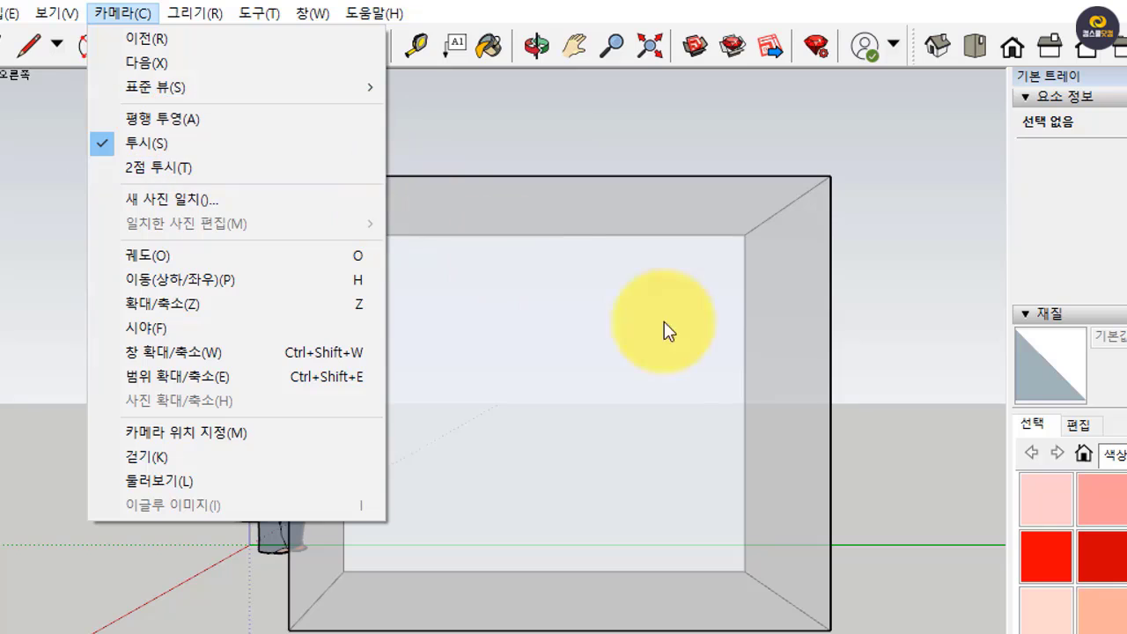
click(939, 316)
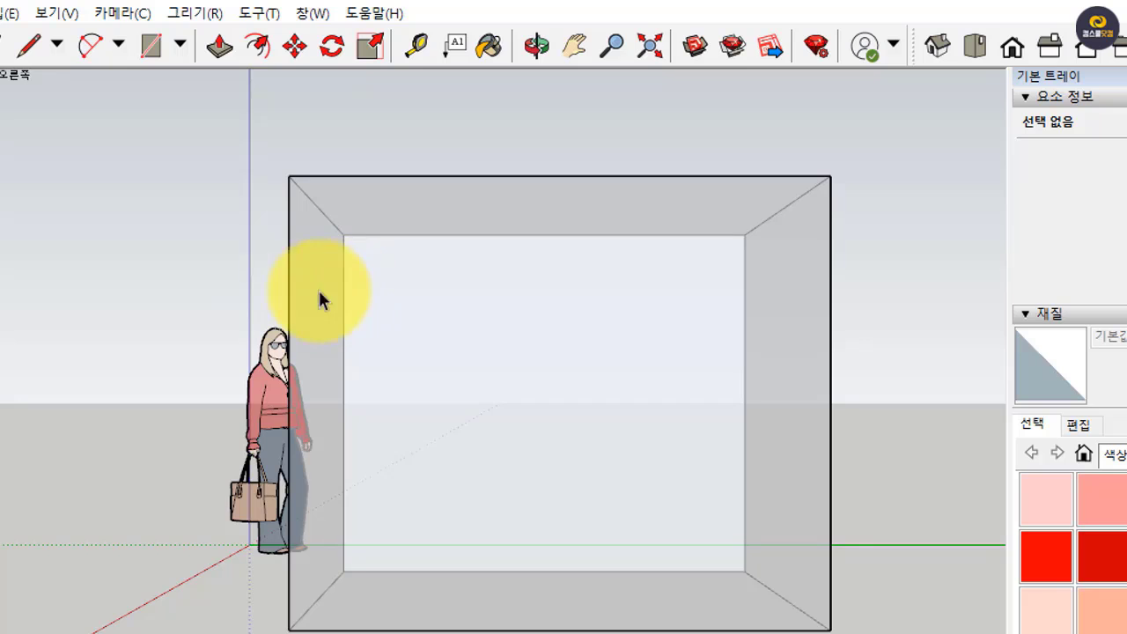
Compare projections in the right view by switching the camera to parallel projection and back to perspective
click(125, 14)
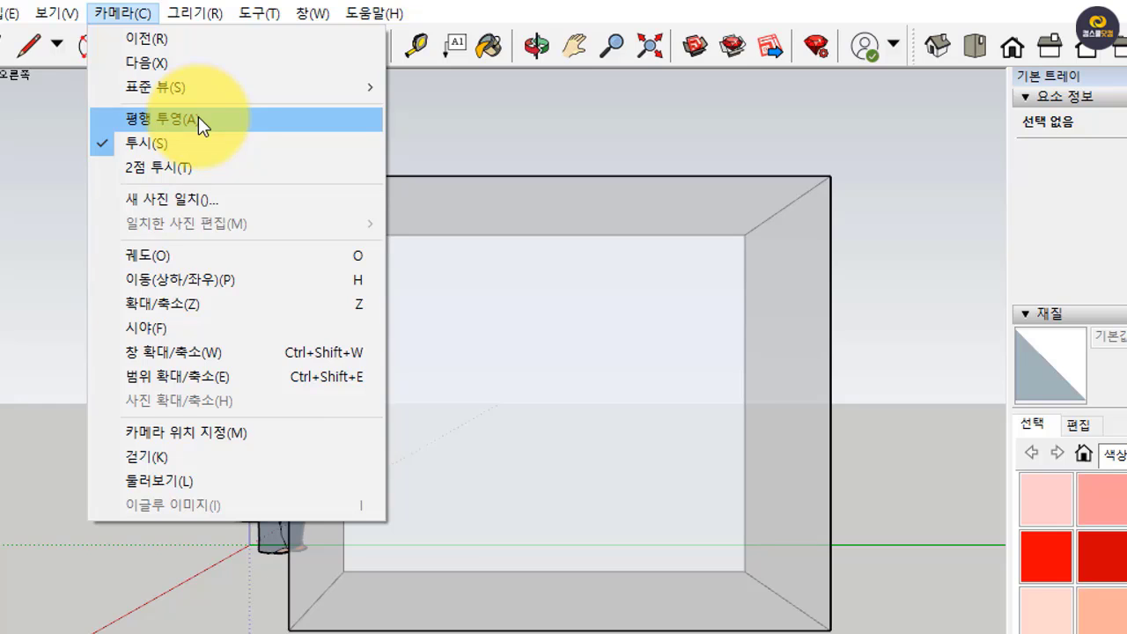
click(198, 116)
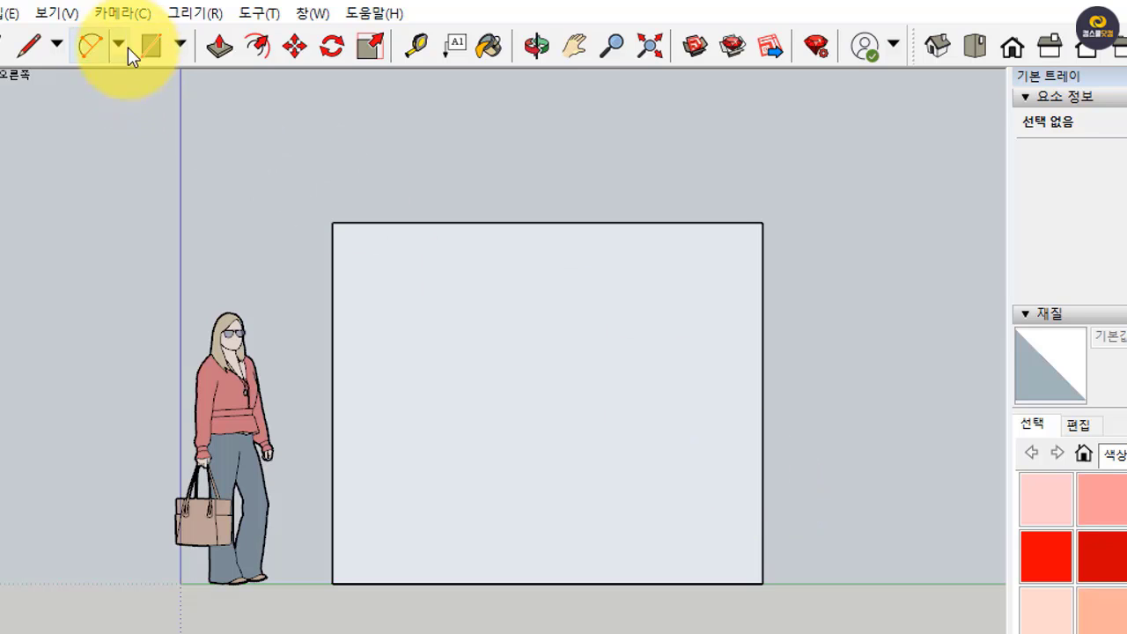
click(123, 15)
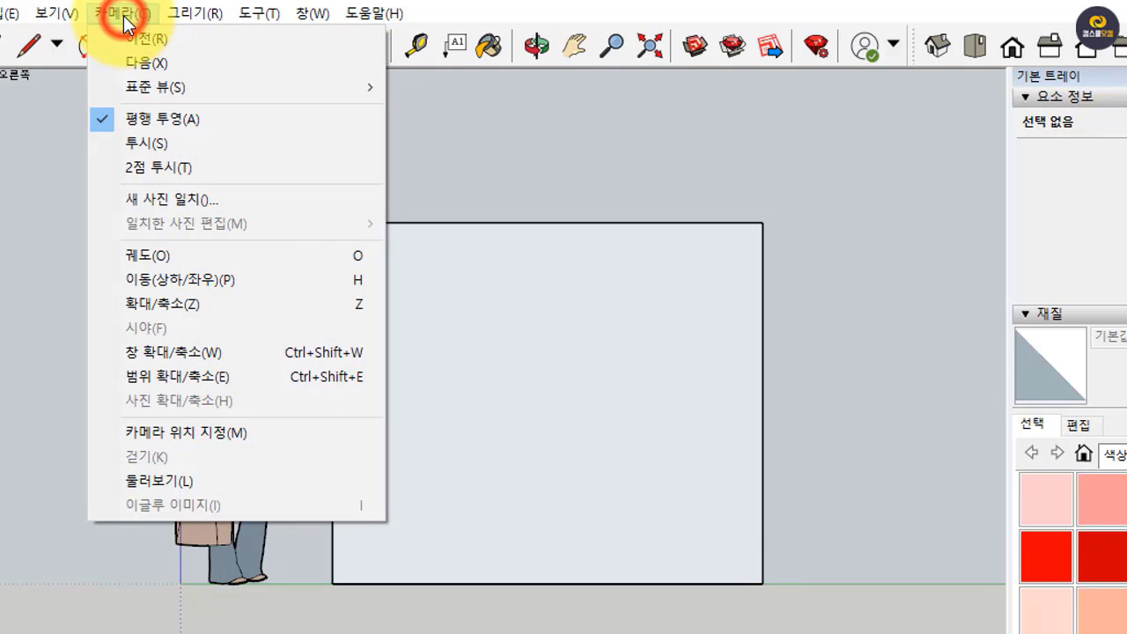
click(231, 155)
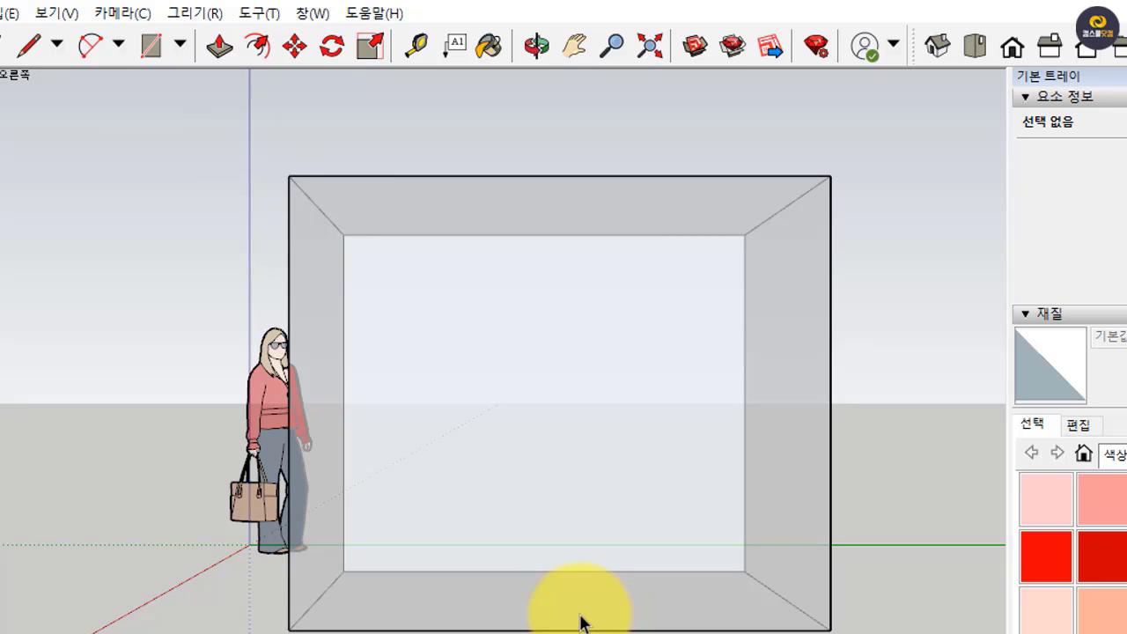
Set the camera to parallel projection
click(56, 13)
mouse_move(121, 15)
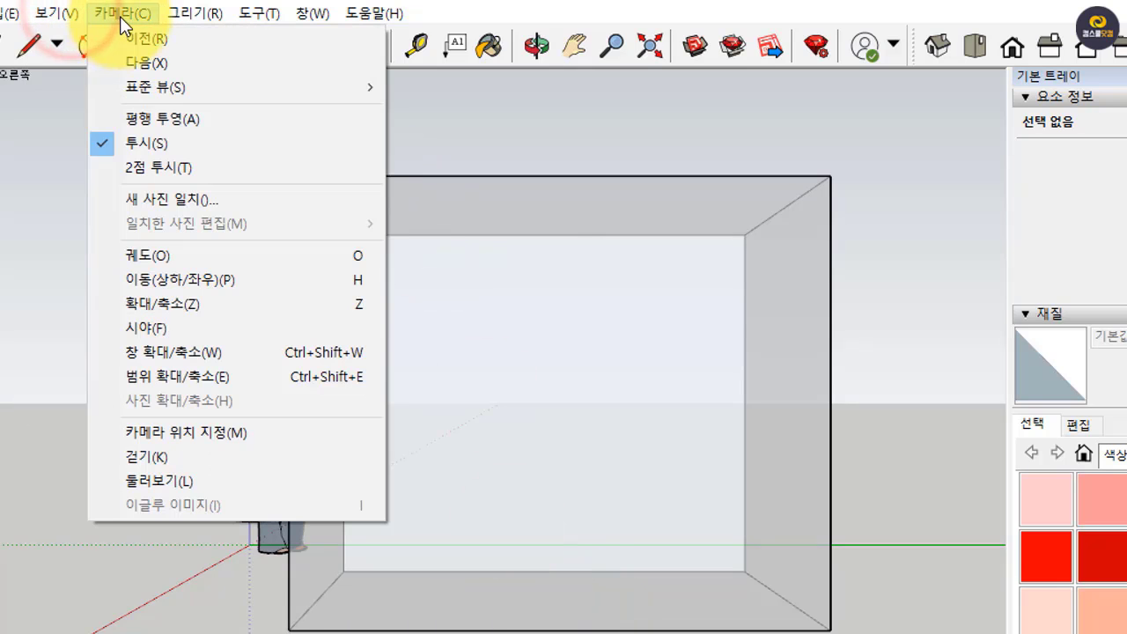
click(167, 121)
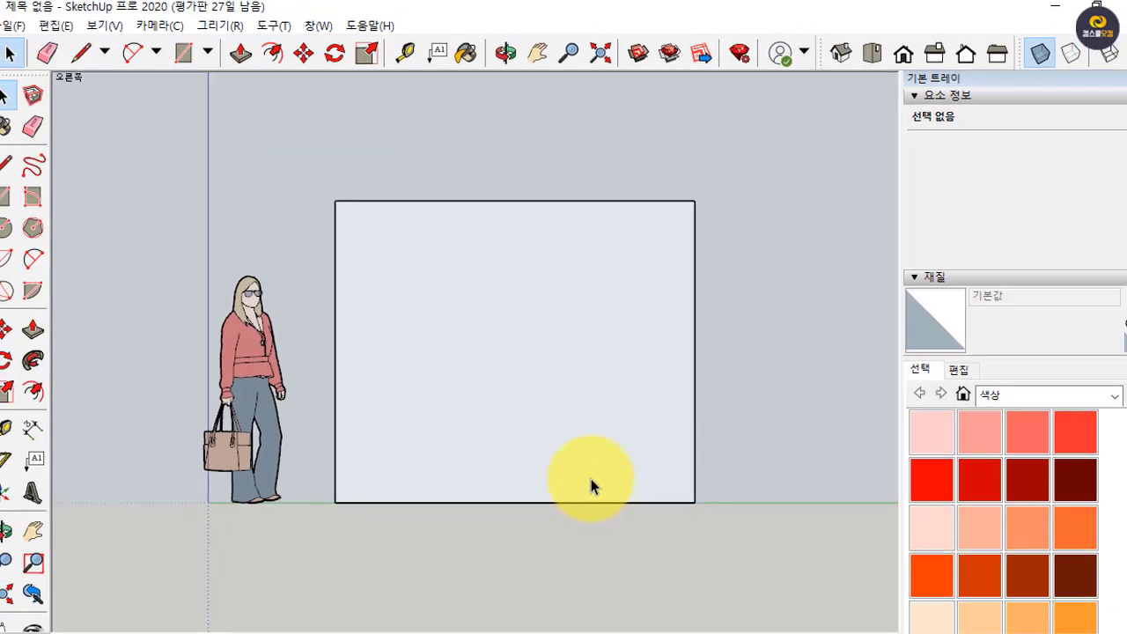
Show the model in the isometric view and delete the entire box
click(841, 52)
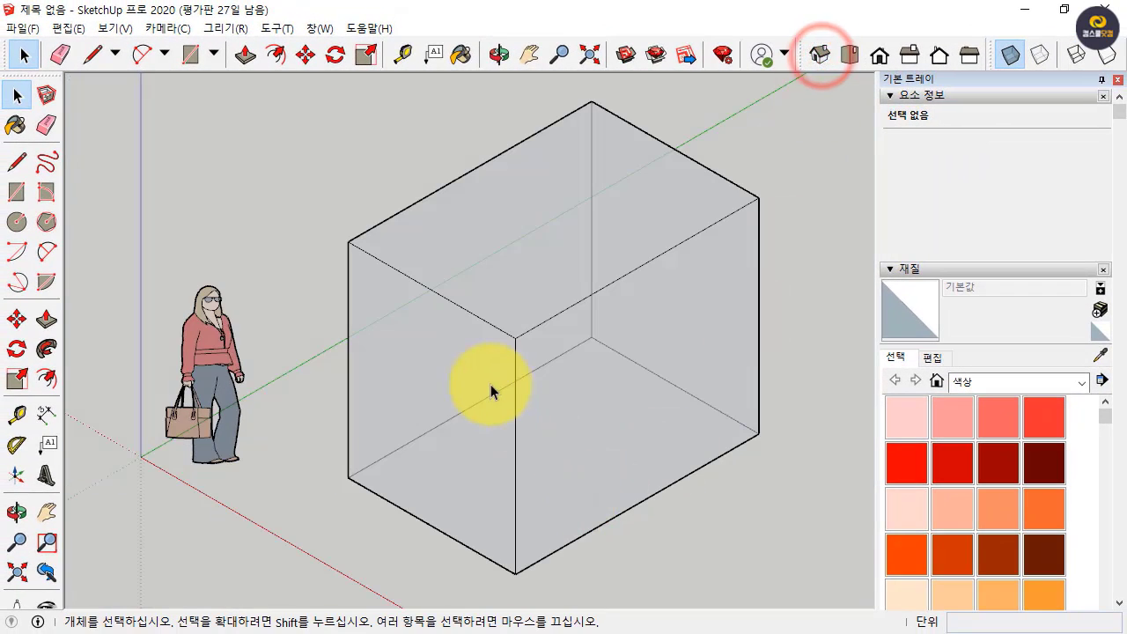
triple_click(608, 358)
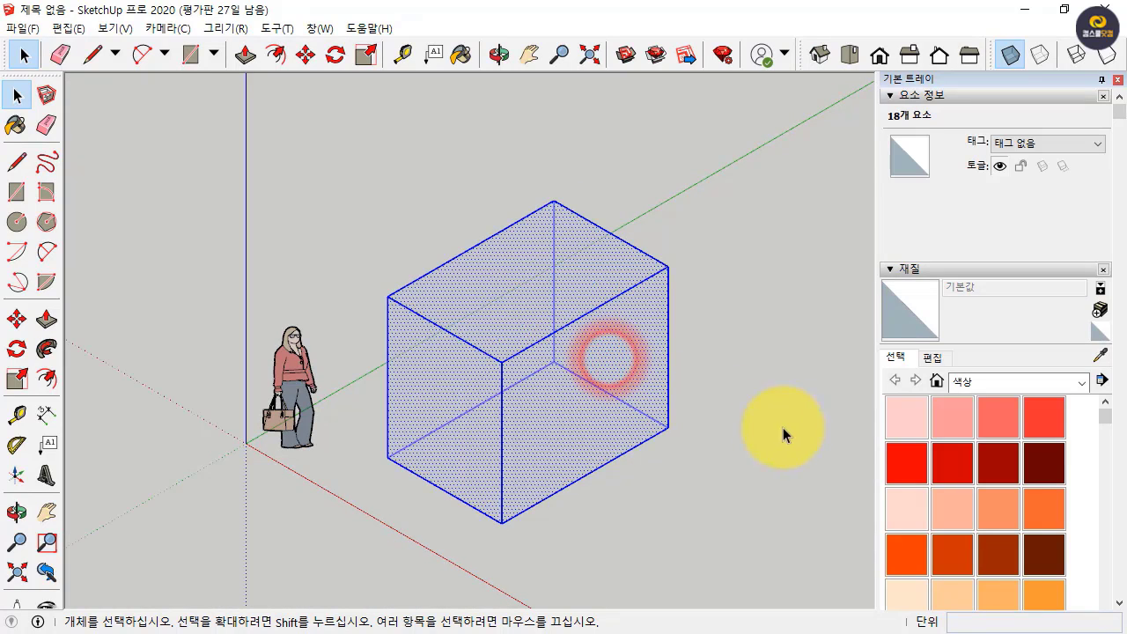
key(Delete)
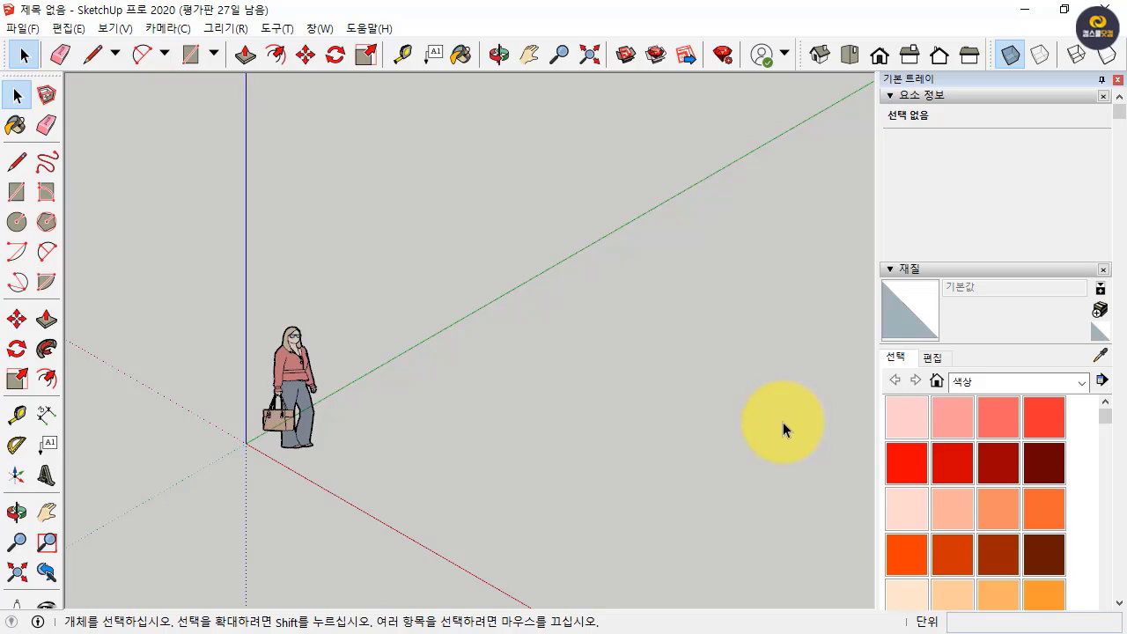
Turn off the X-ray face style and switch to the top view
click(1009, 56)
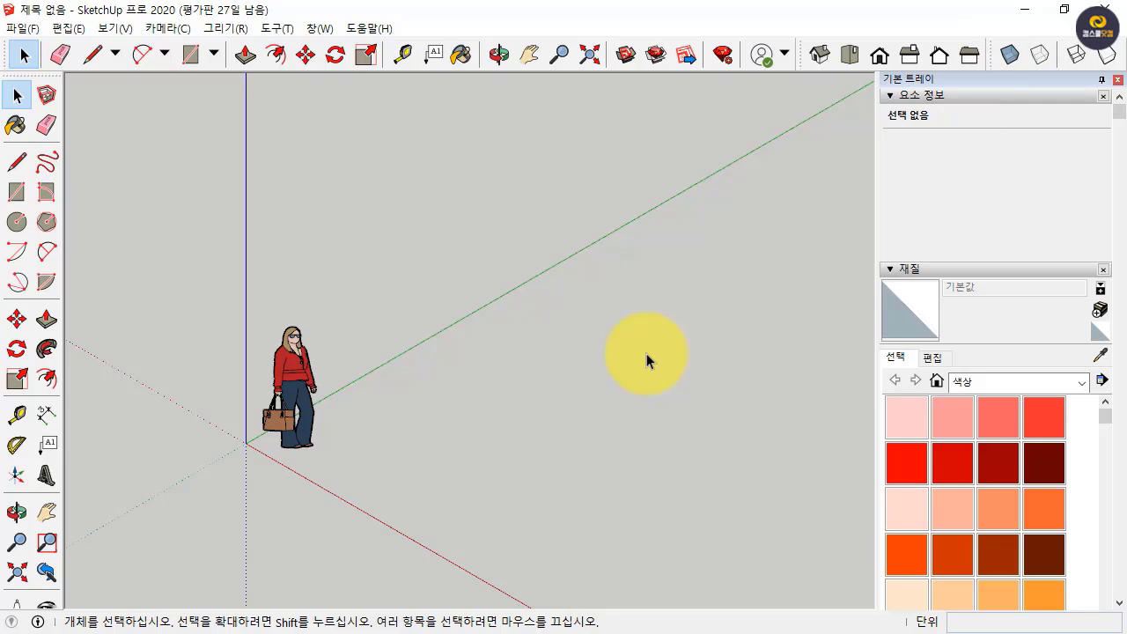
click(859, 54)
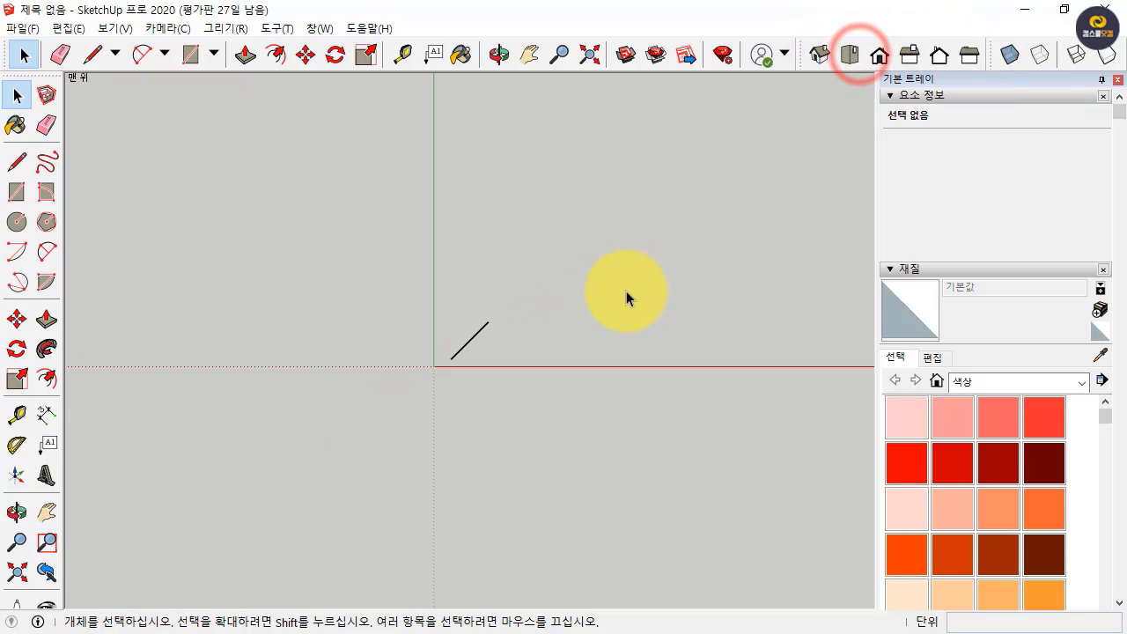
shift+middle_drag(580, 280, 326, 436)
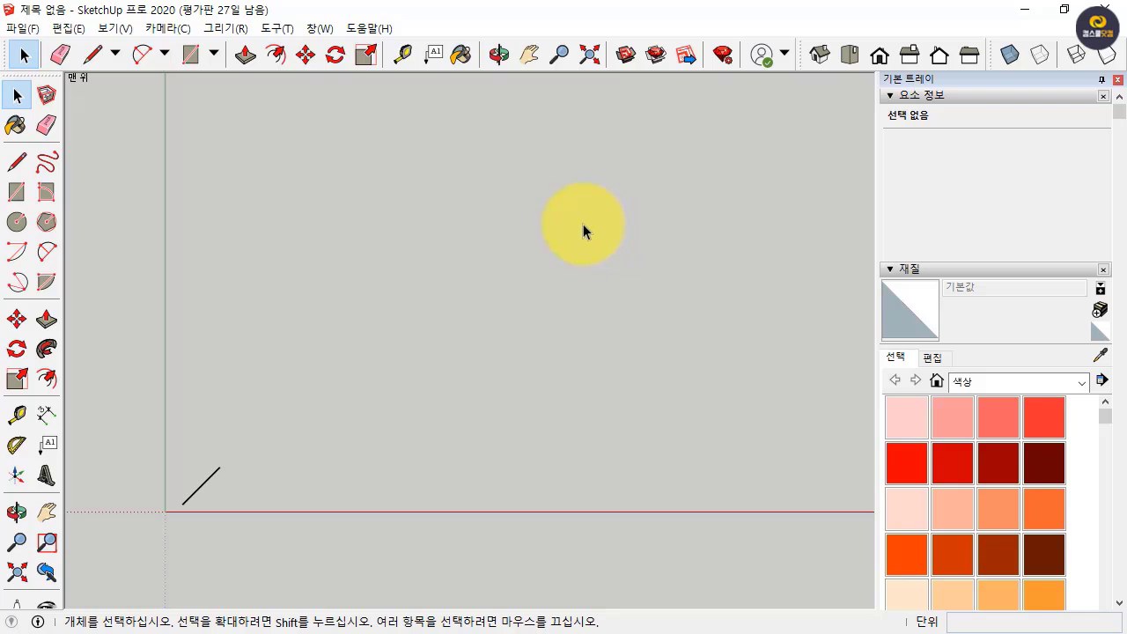
Sketch an open L-shaped corner from two connected lines, one along the red axis and one up the green axis
click(16, 164)
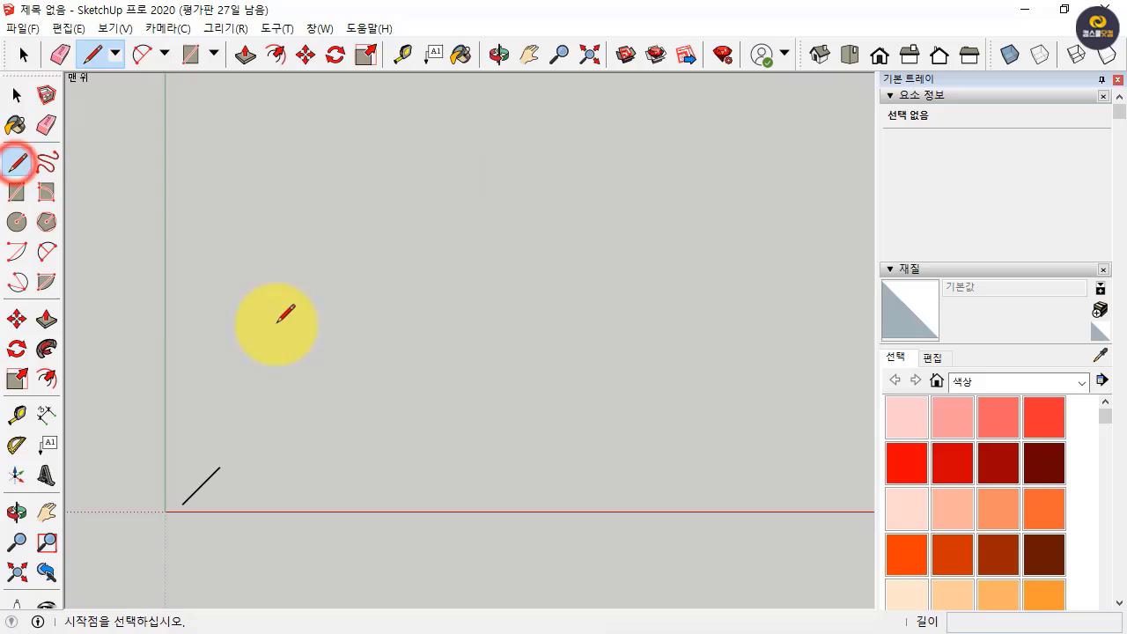
click(279, 426)
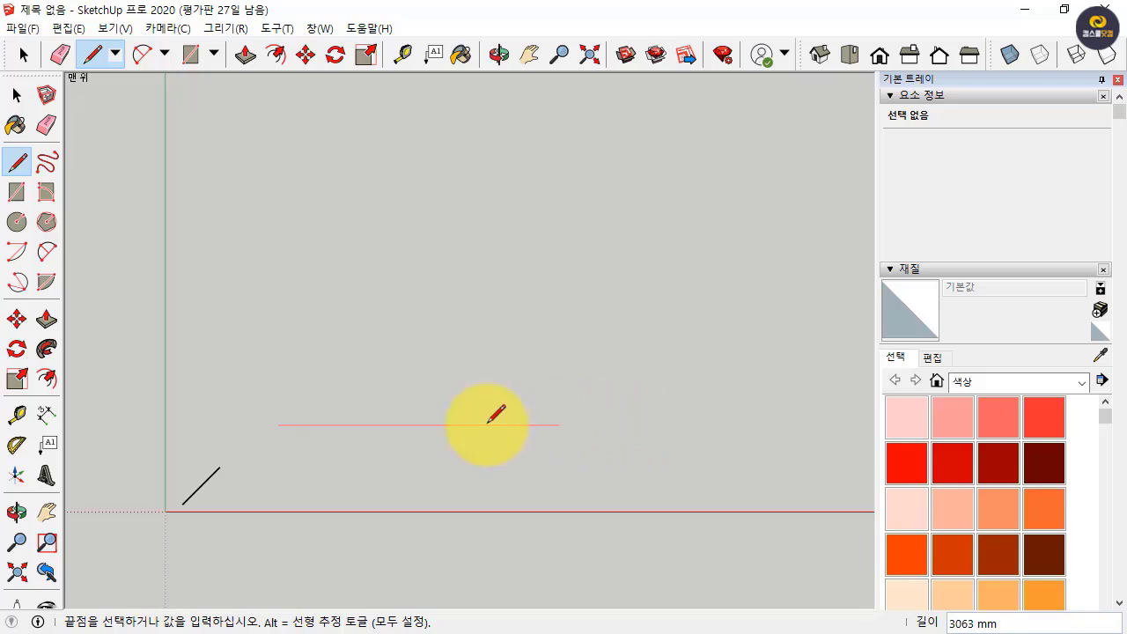
click(615, 424)
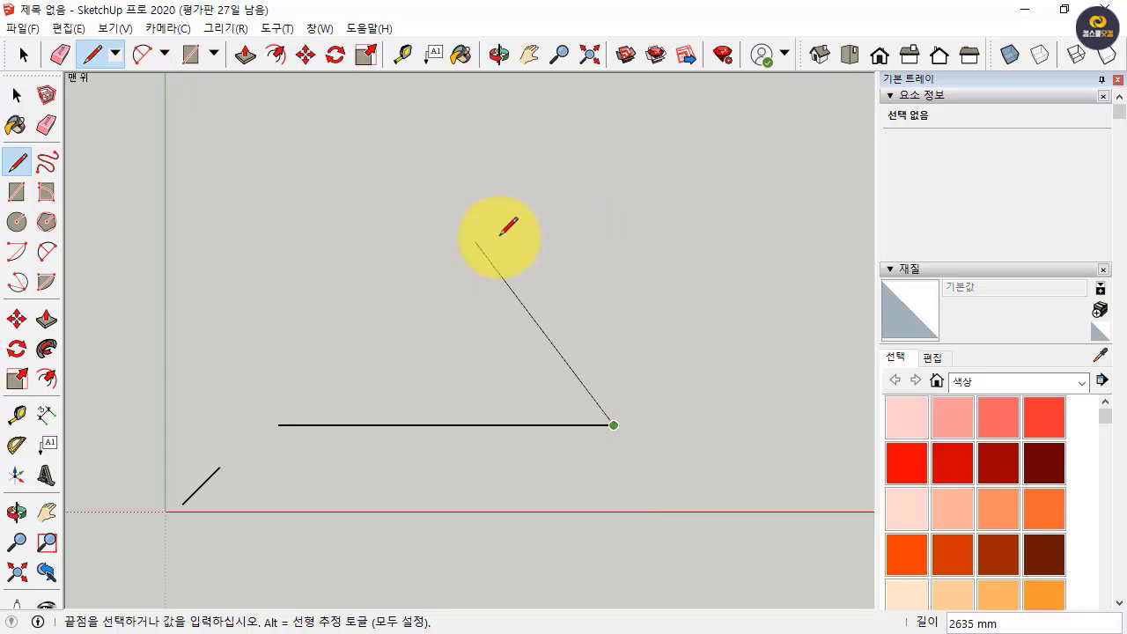
click(612, 191)
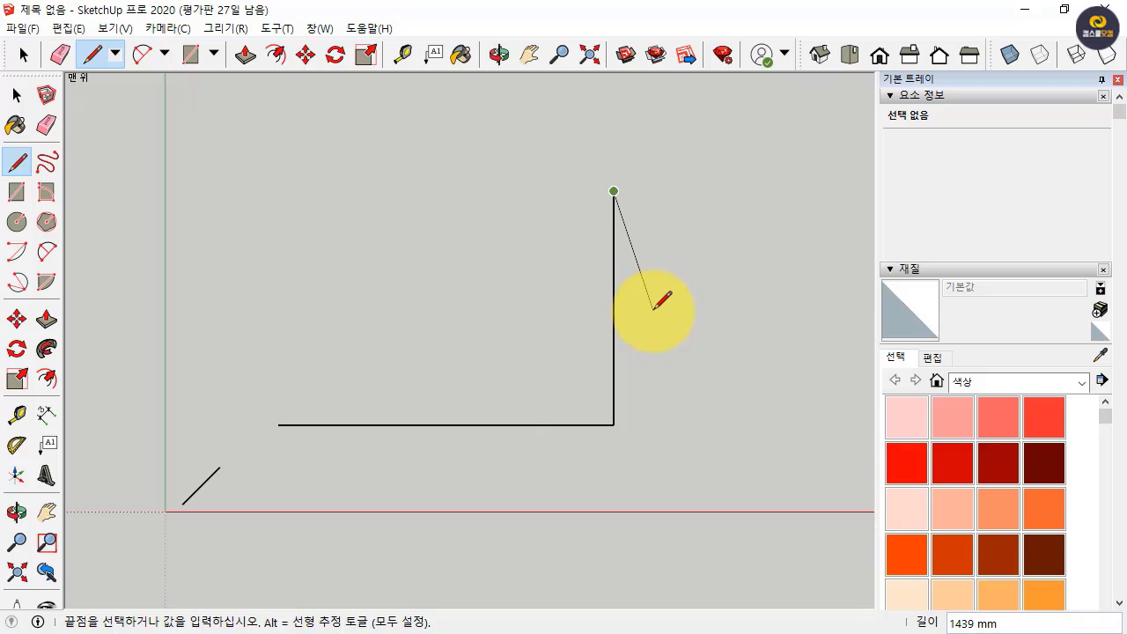
key(Escape)
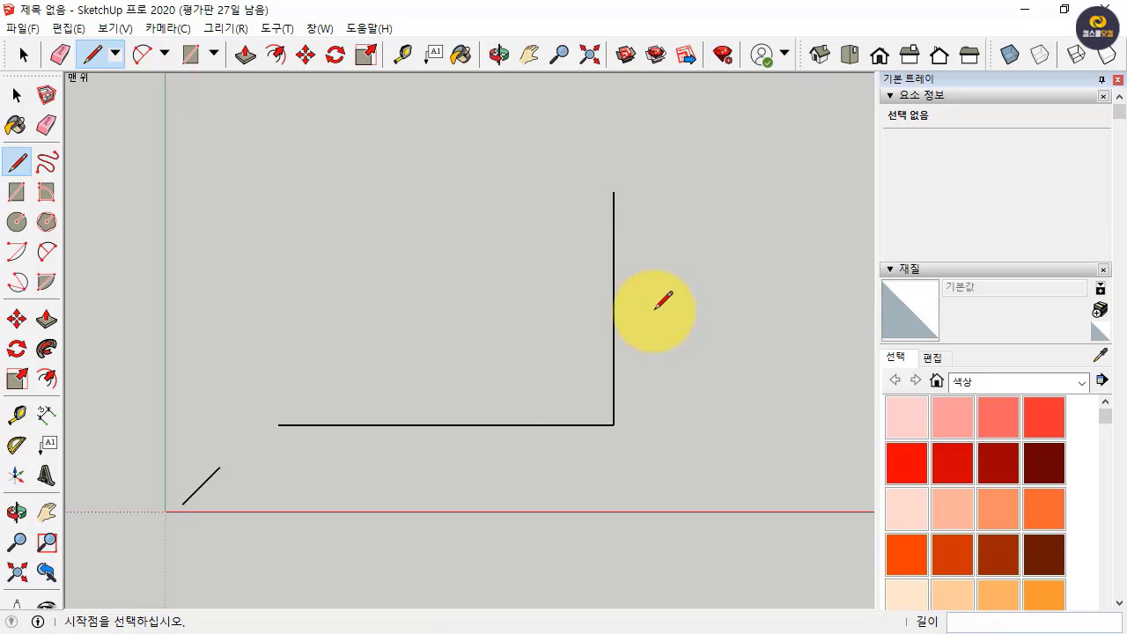
Delete both lines of the L-shaped corner
key(space)
mouse_move(667, 449)
mouse_down()
mouse_move(546, 361)
mouse_move(564, 368)
mouse_up()
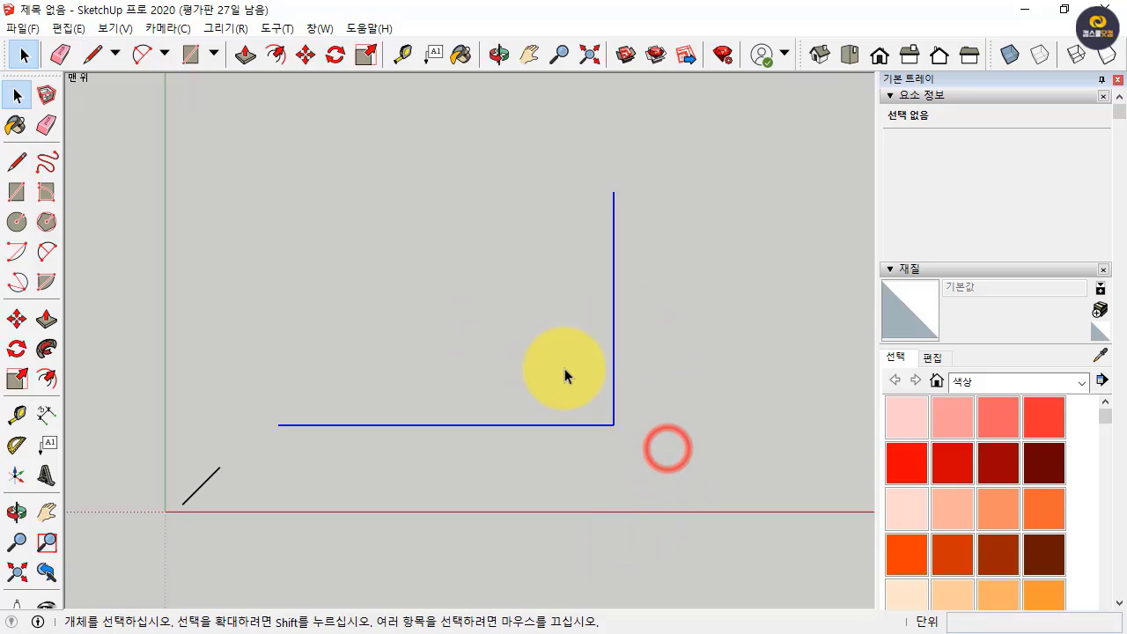
key(Delete)
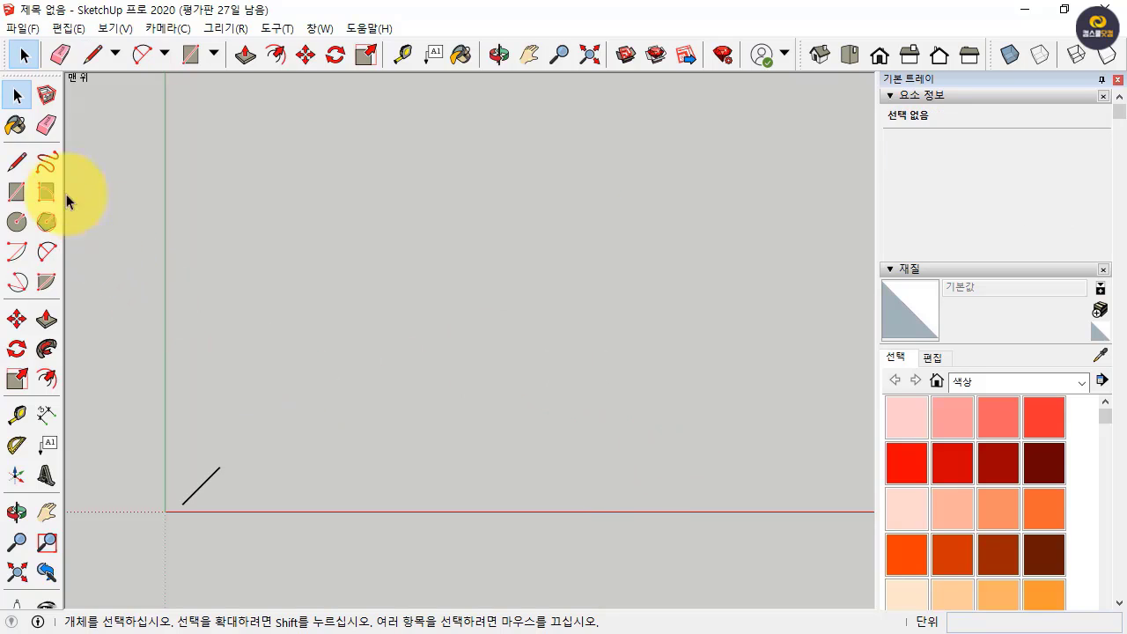
Draw a closed 3500 mm by 2500 mm rectangle with the Line tool, its long sides parallel to the red axis
click(17, 161)
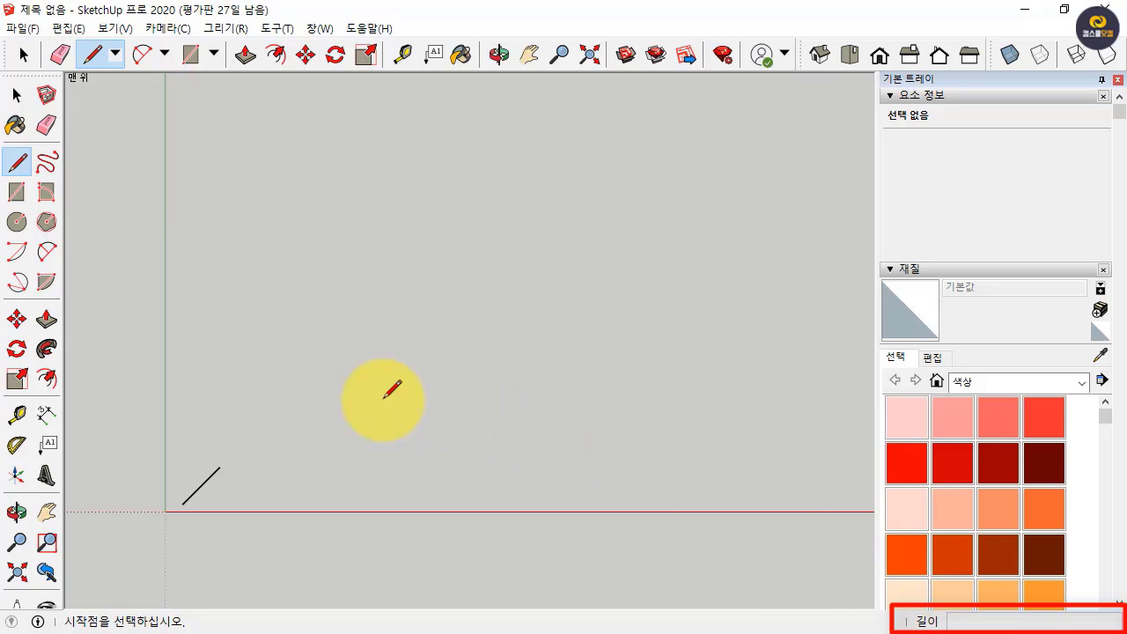
click(274, 405)
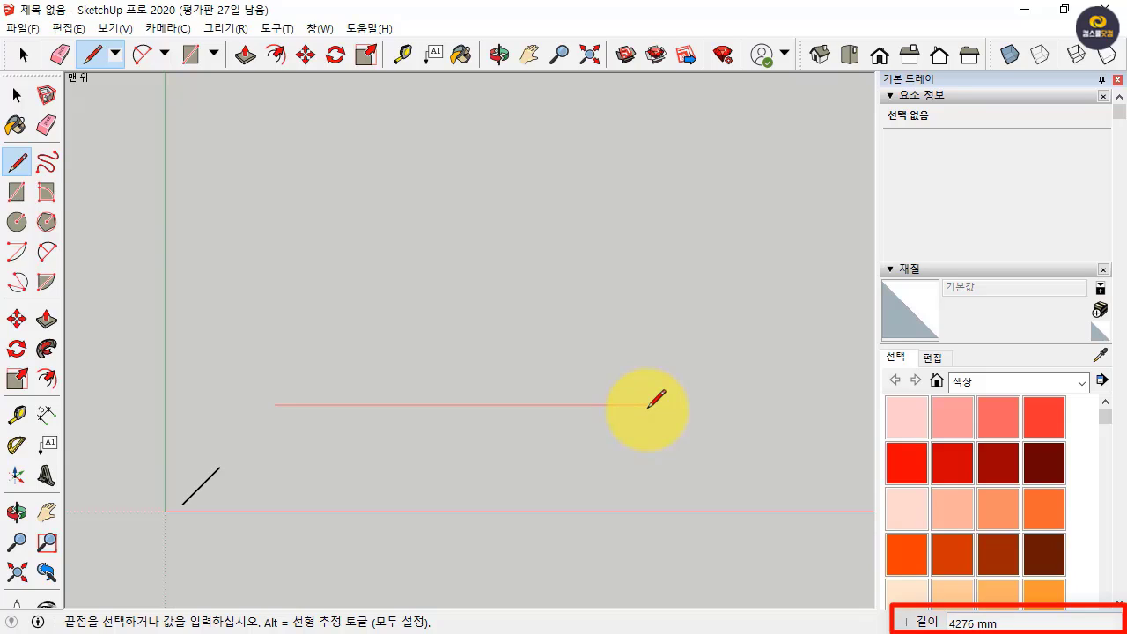
text(3500)
key(Return)
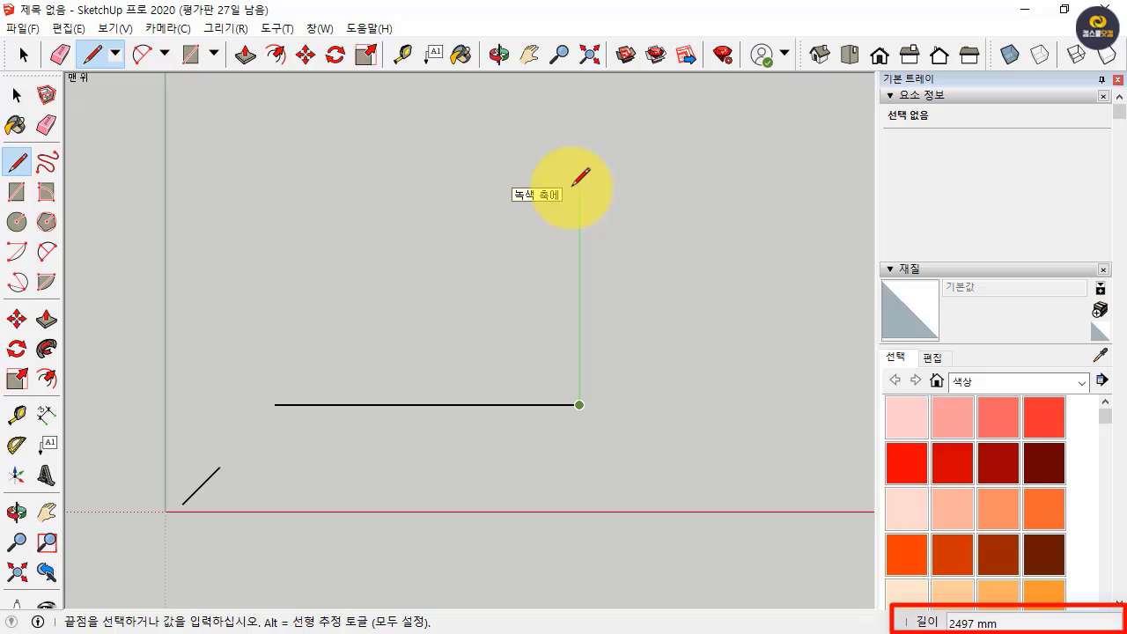
text(2500)
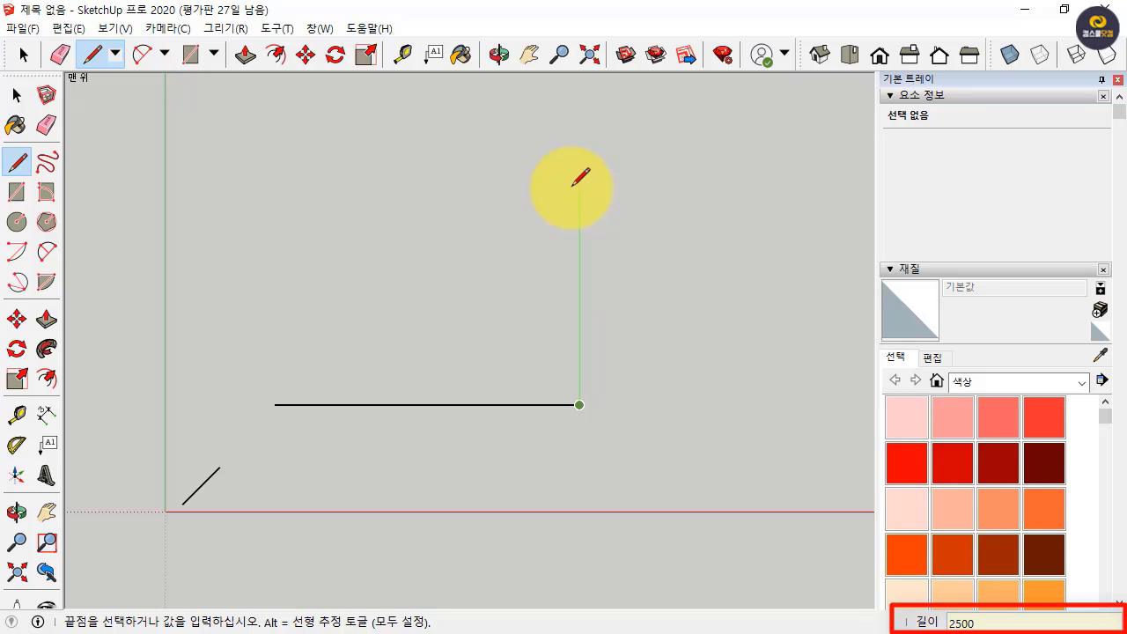
key(Return)
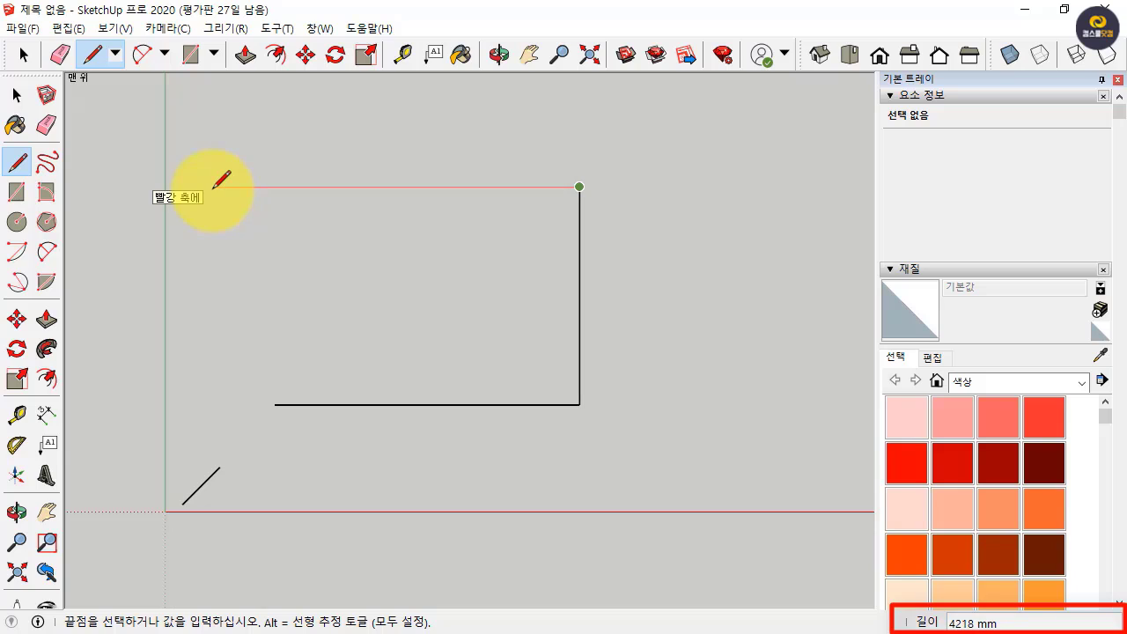
text(3500)
key(Return)
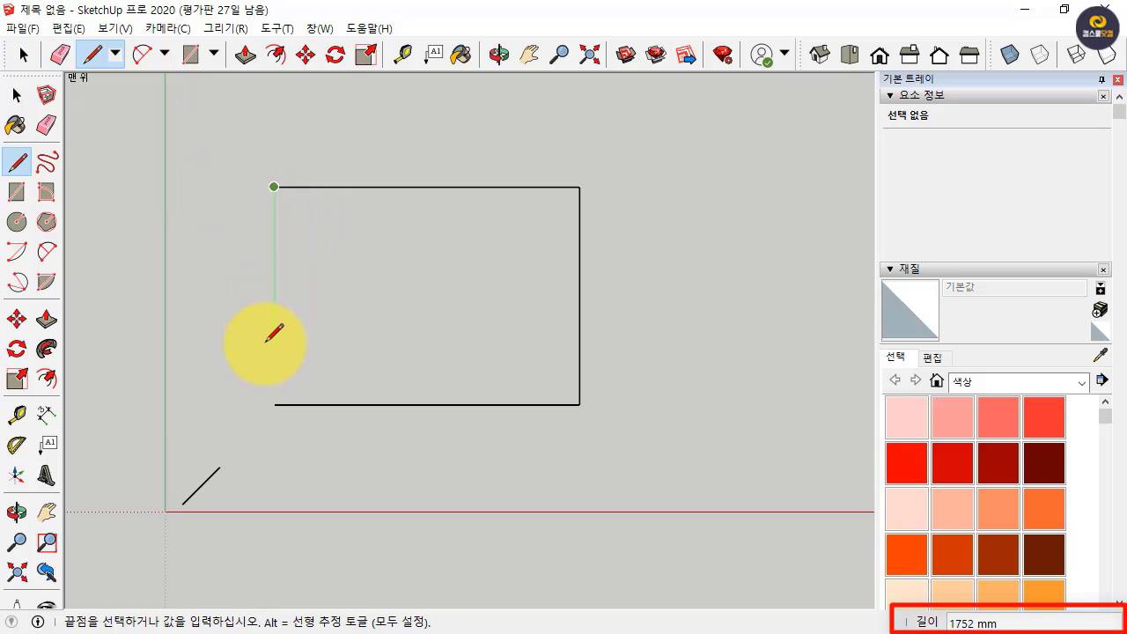
click(275, 405)
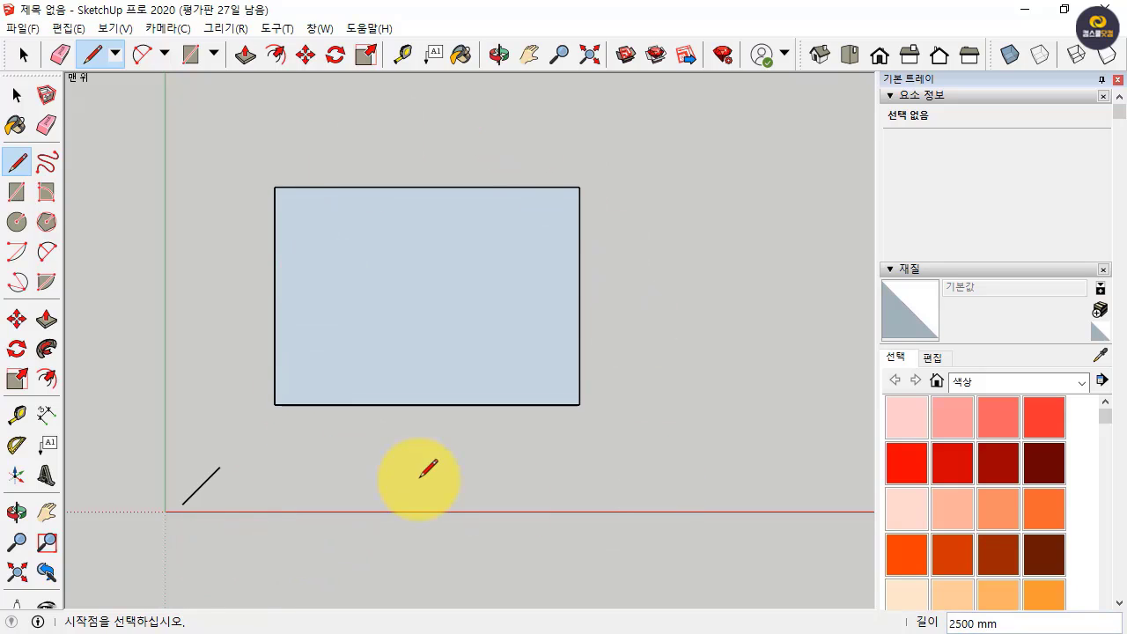
key(space)
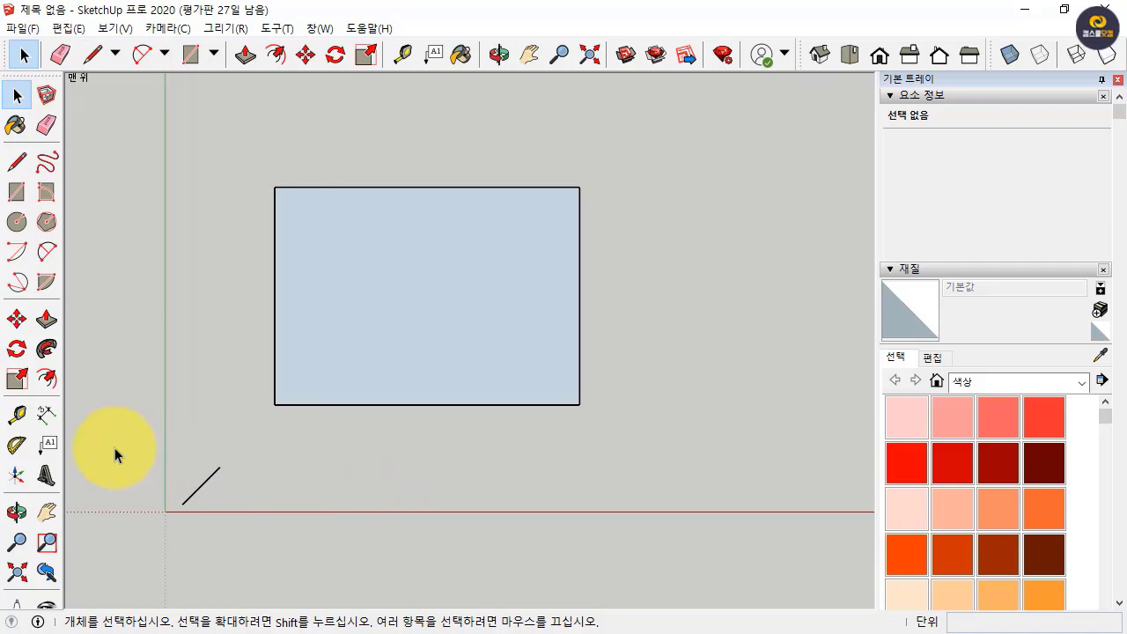
Dimension the rectangle's lower and right edges, placing both dimensions outside the shape
click(49, 419)
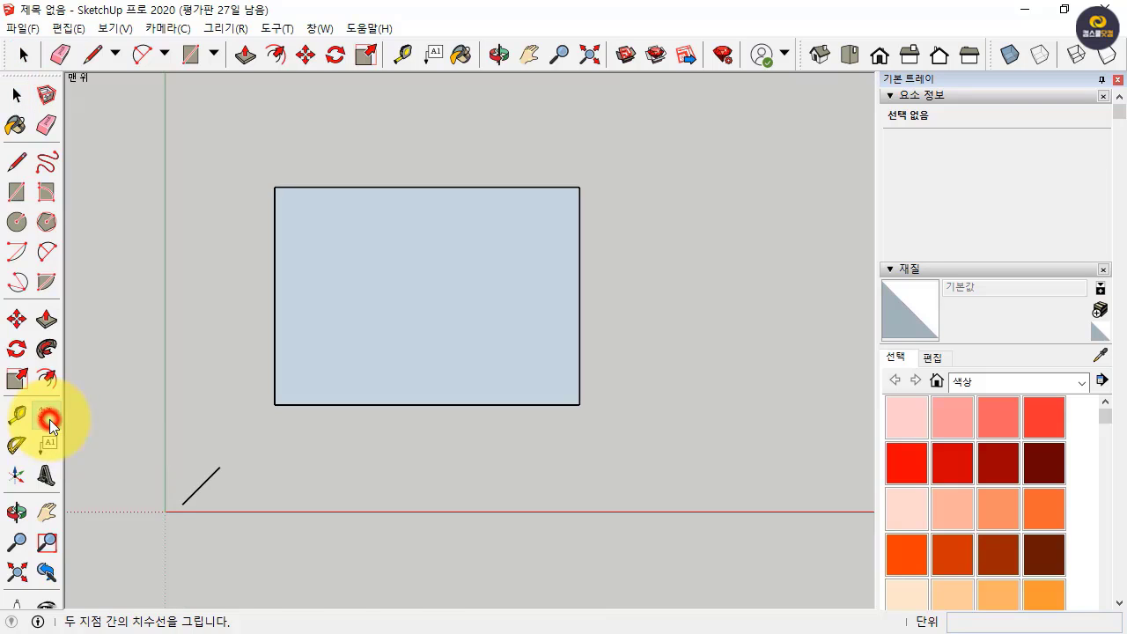
click(275, 406)
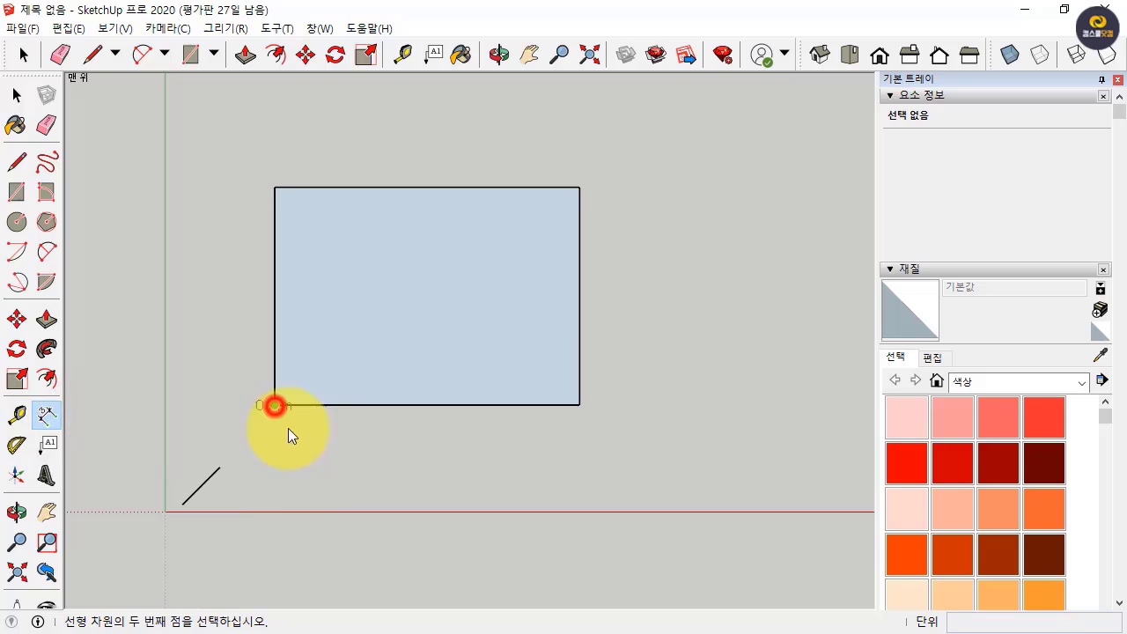
click(579, 406)
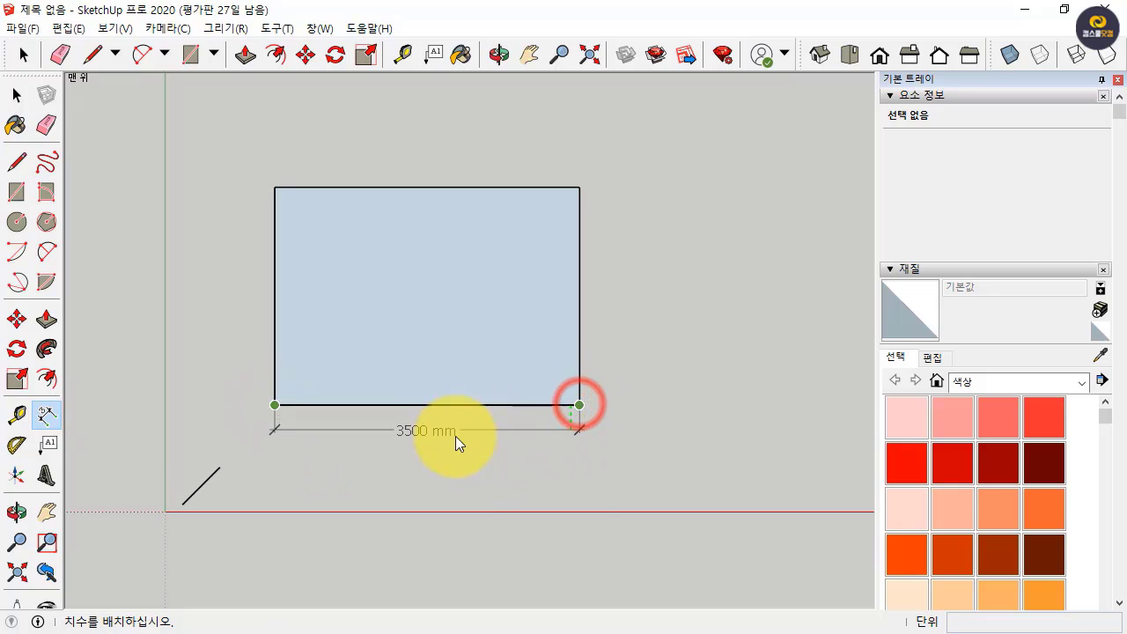
click(428, 484)
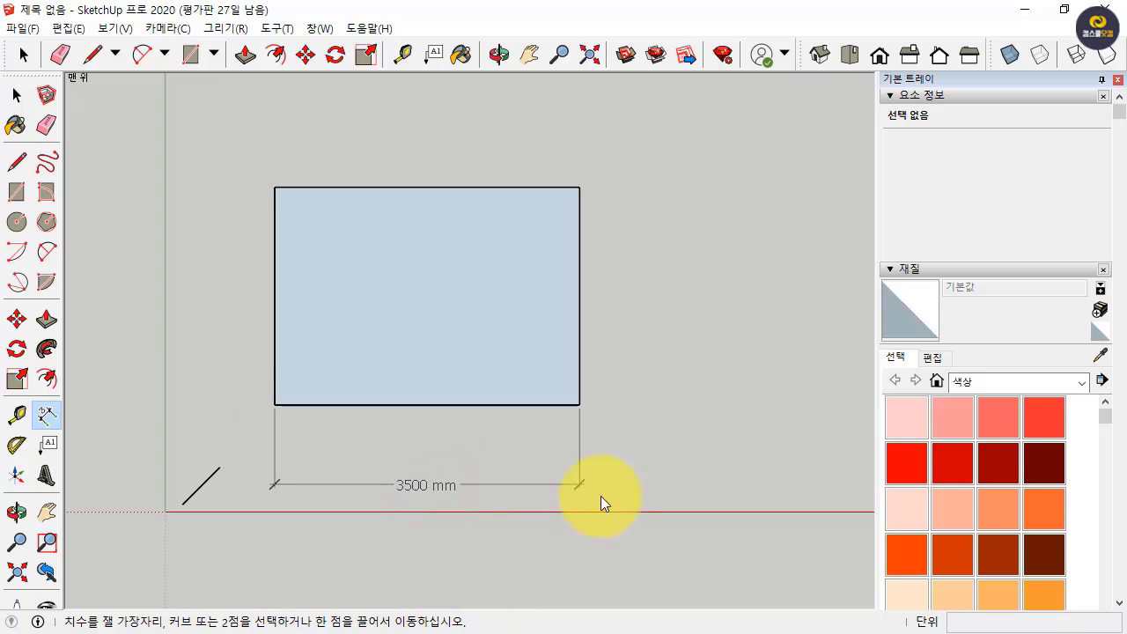
click(579, 404)
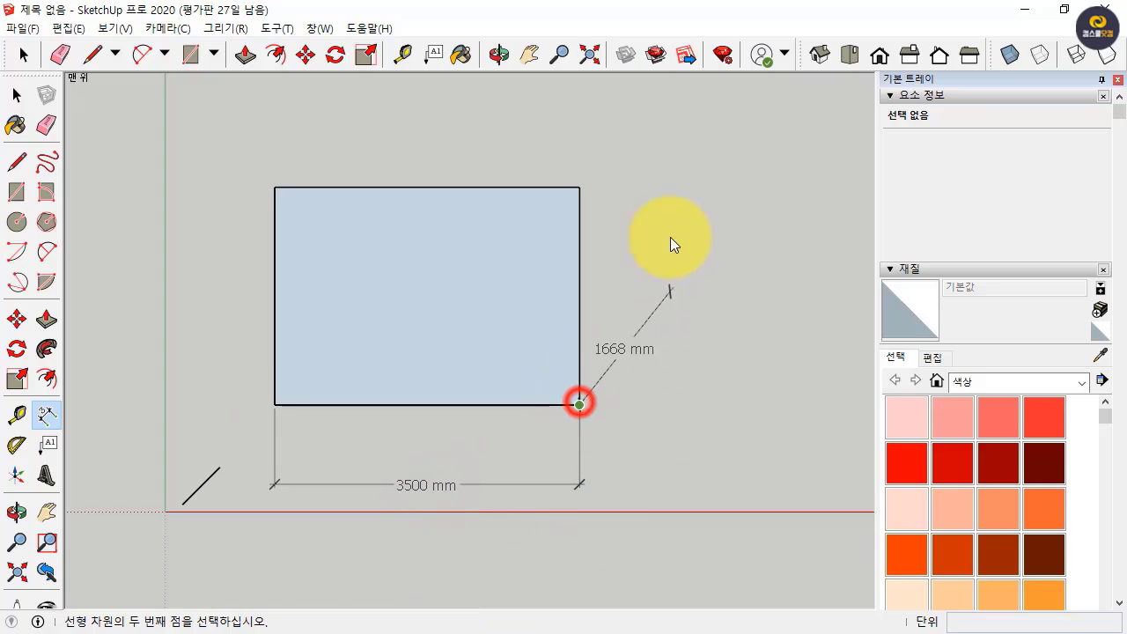
click(579, 187)
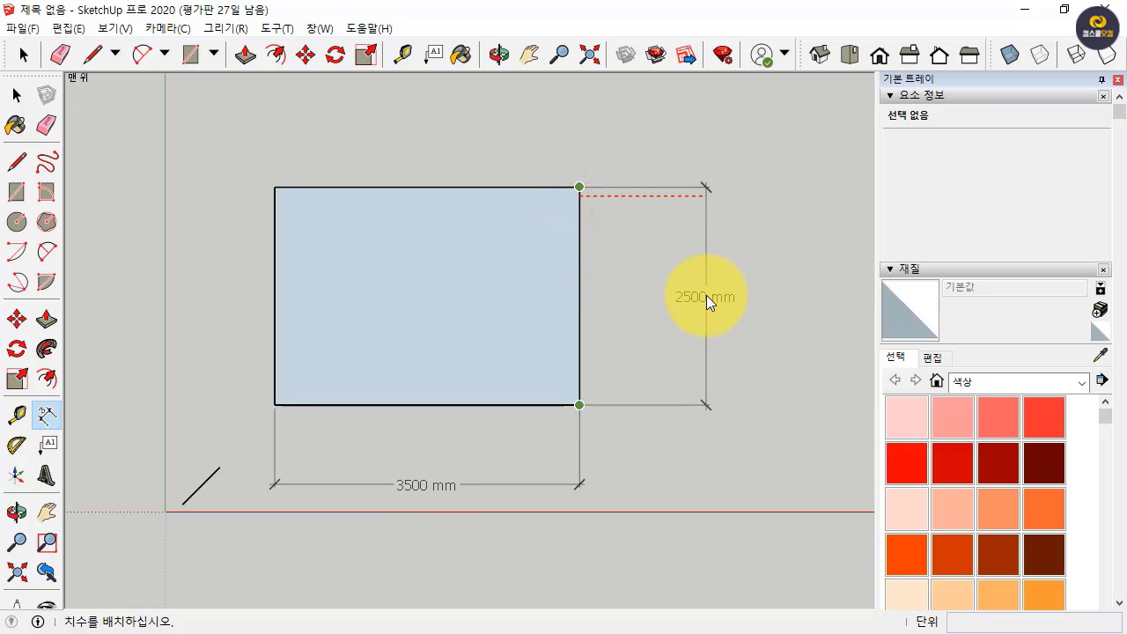
click(707, 295)
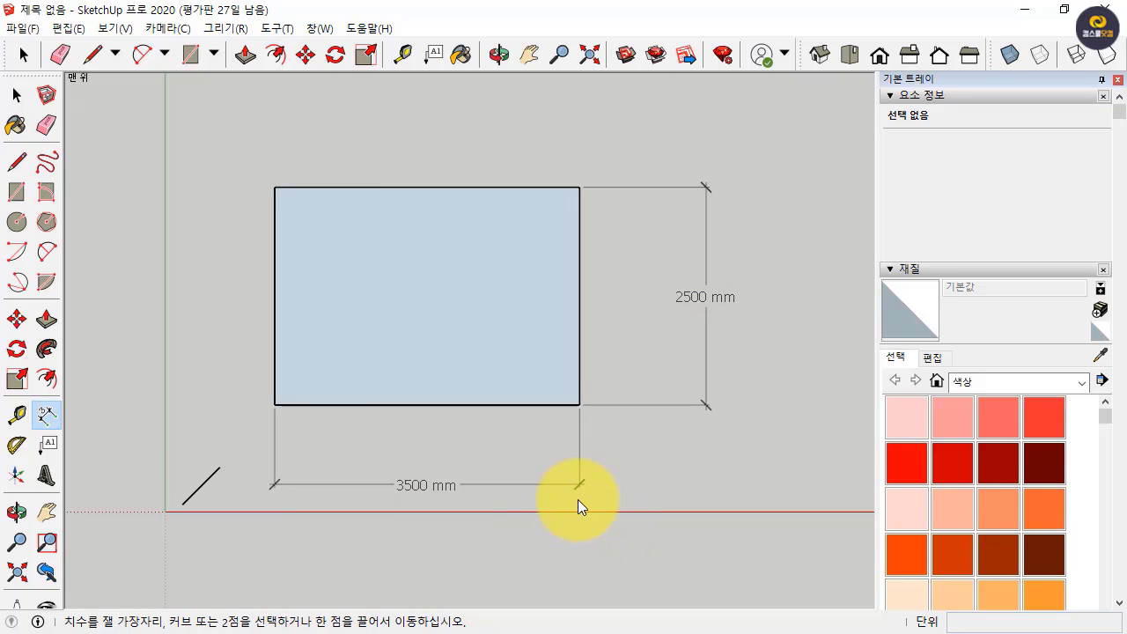
Delete the width and height dimensions from the rectangle
click(16, 94)
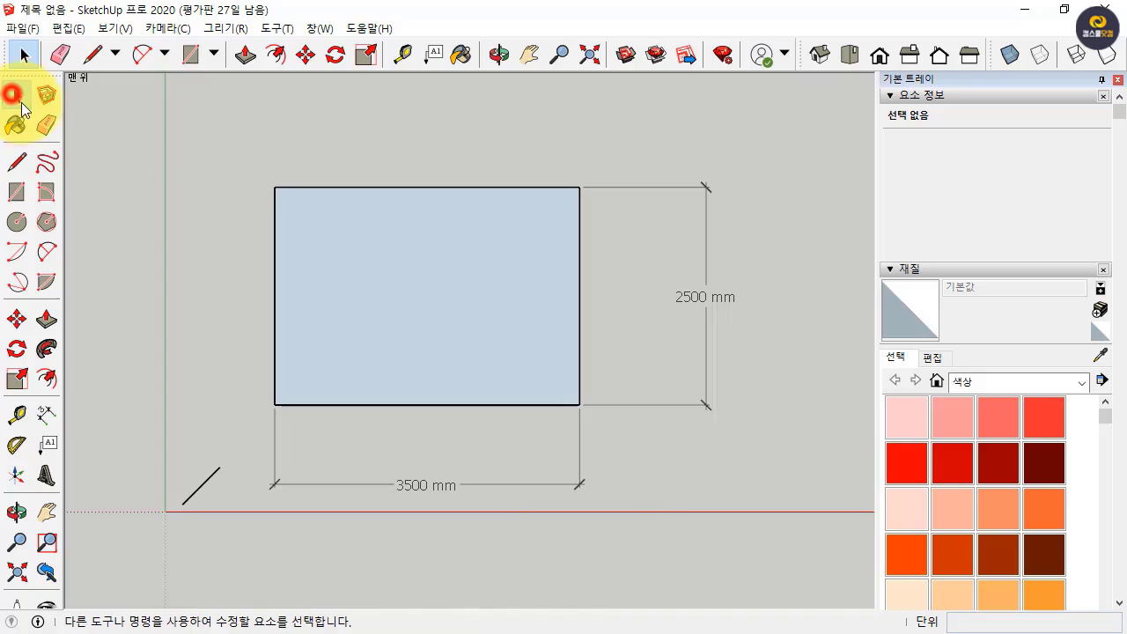
click(409, 485)
key(Delete)
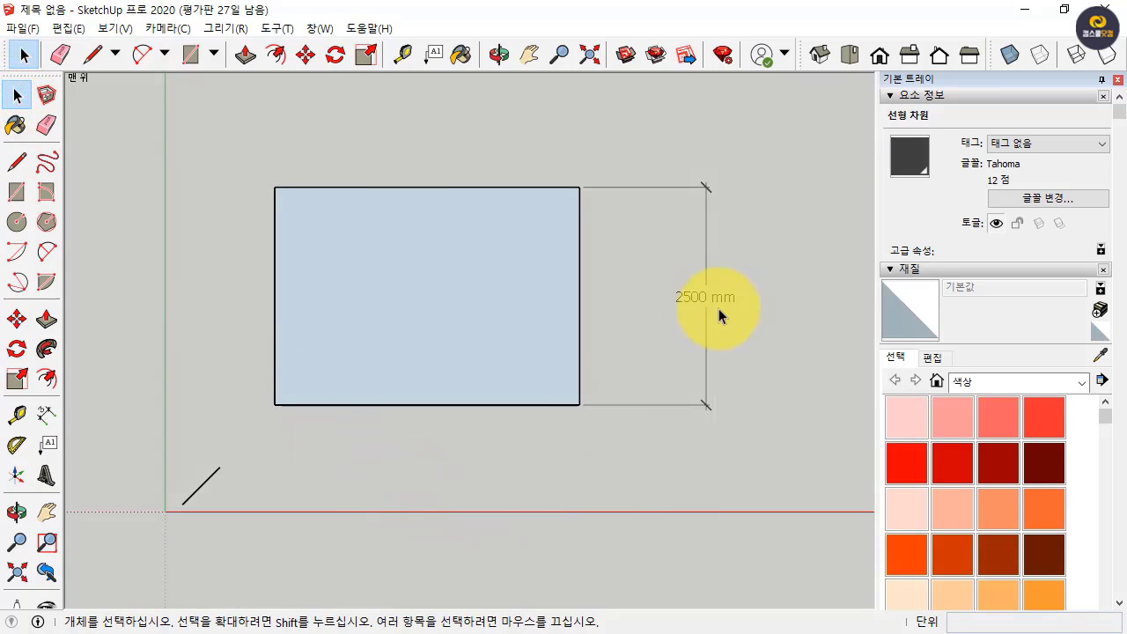
click(711, 295)
key(Delete)
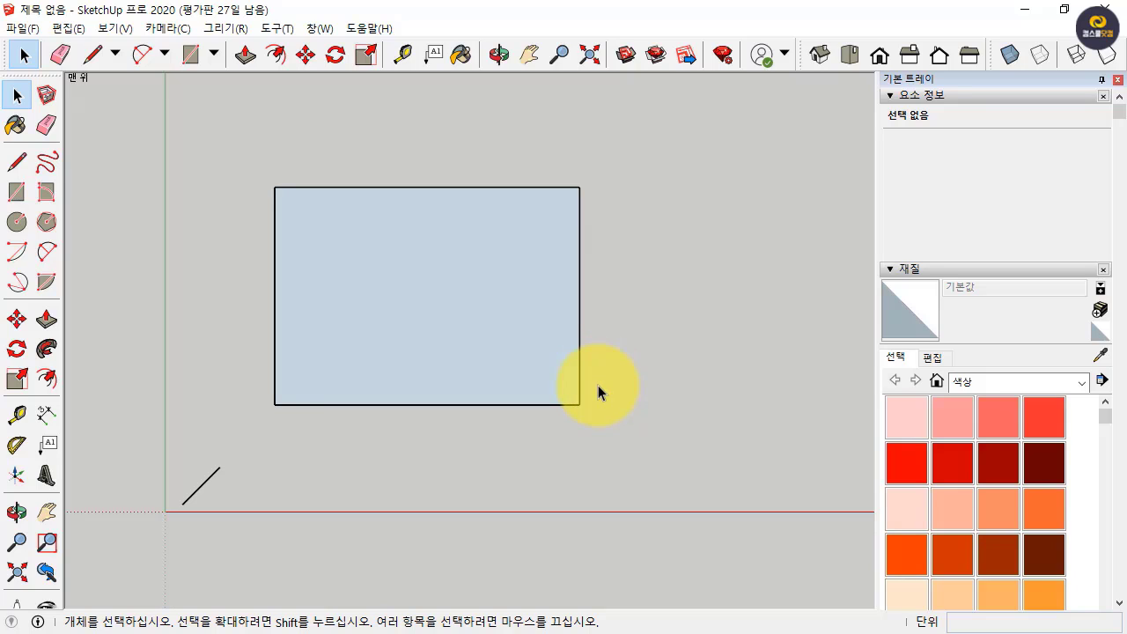
scroll(597, 387, up, 1)
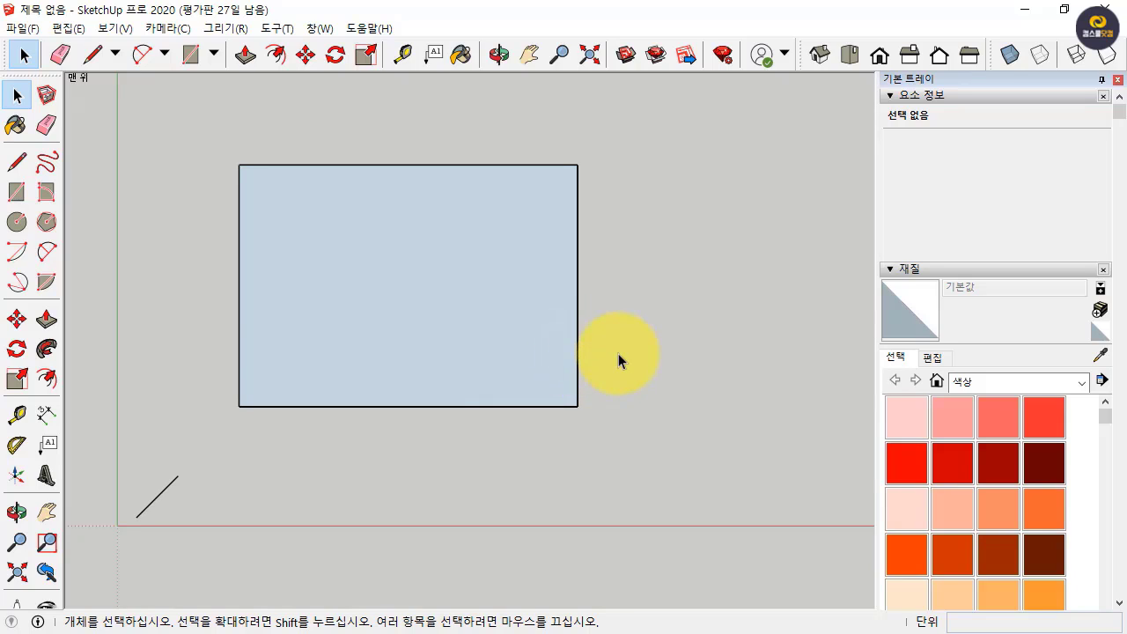
click(53, 378)
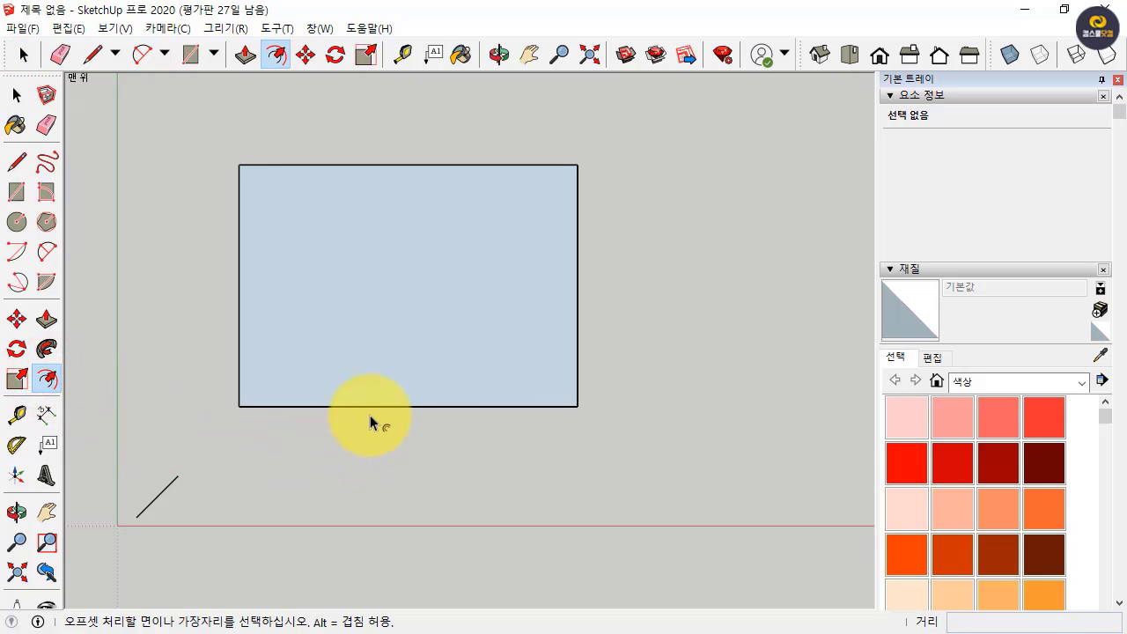
click(392, 406)
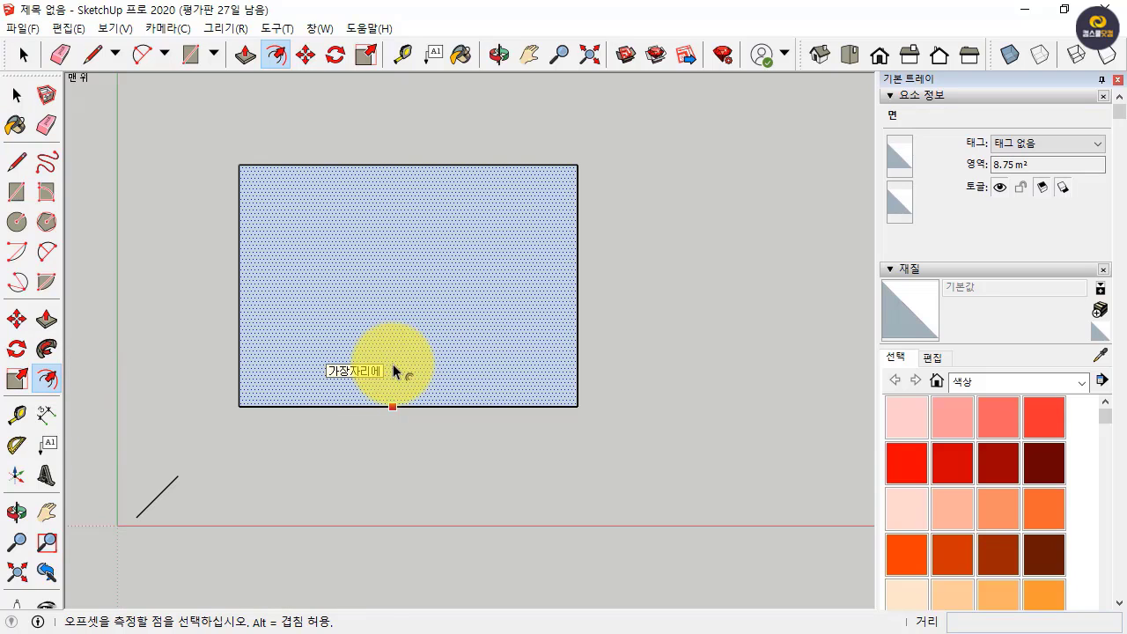
key(Escape)
Draw a closed freehand triangle with the Line tool in the empty area right of the rectangle
click(17, 162)
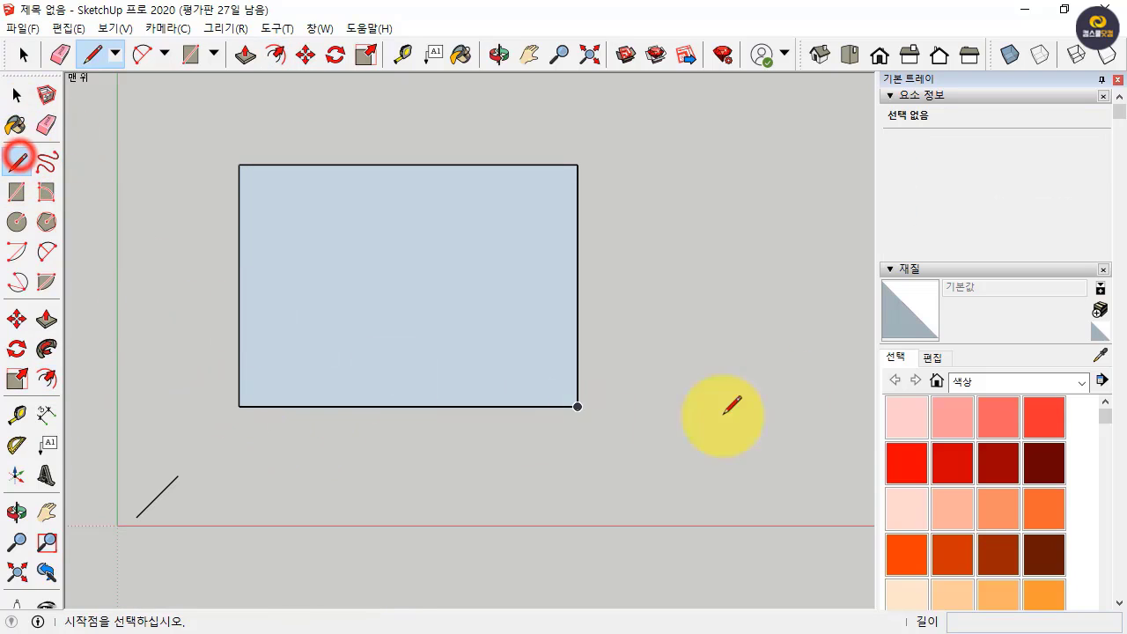
click(724, 227)
click(640, 330)
click(795, 370)
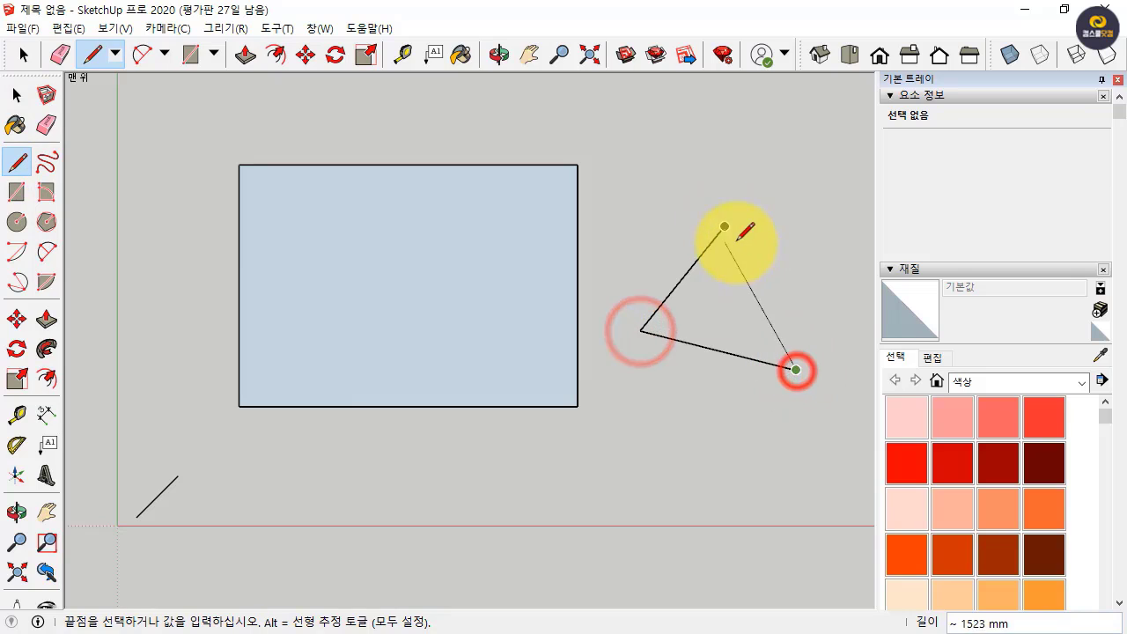
click(725, 226)
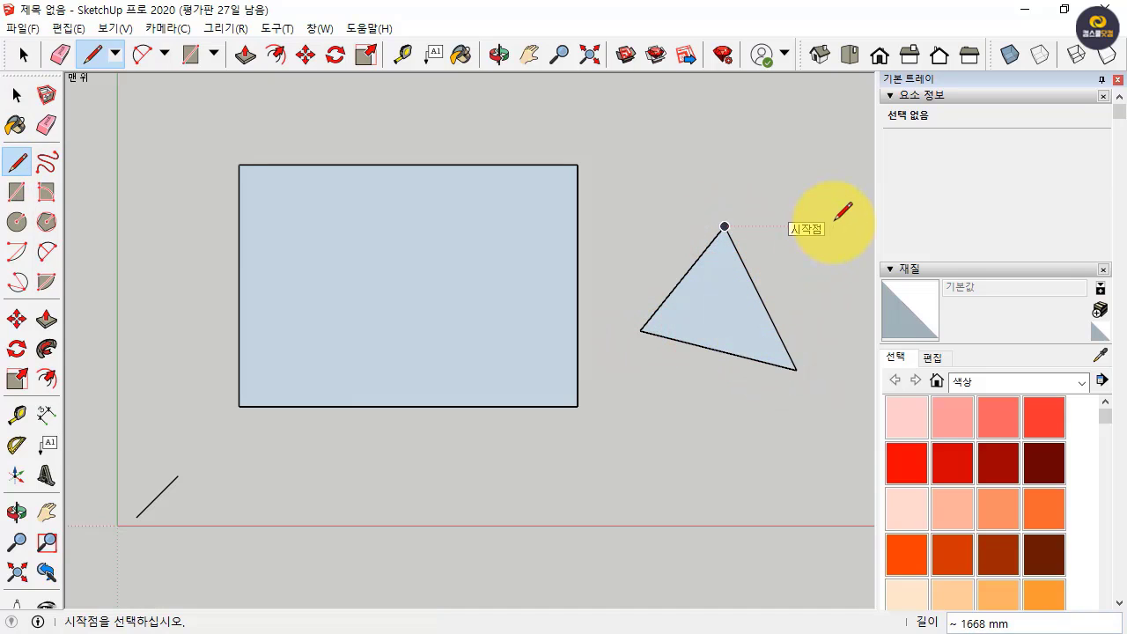
key(space)
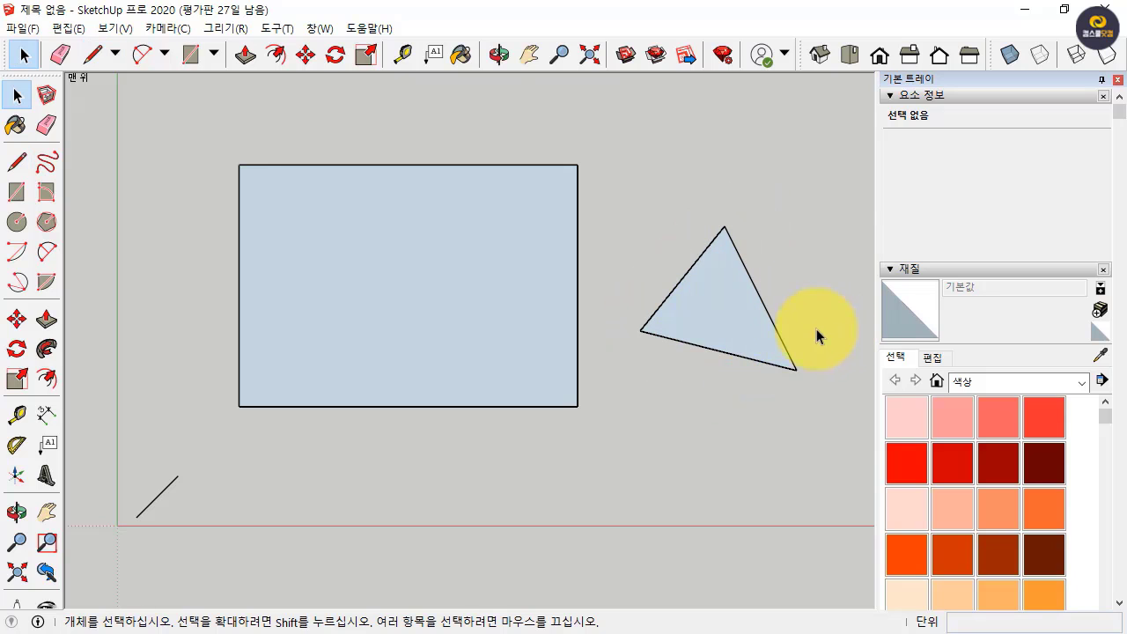
Select the triangle's face and all its edges and delete them
click(727, 317)
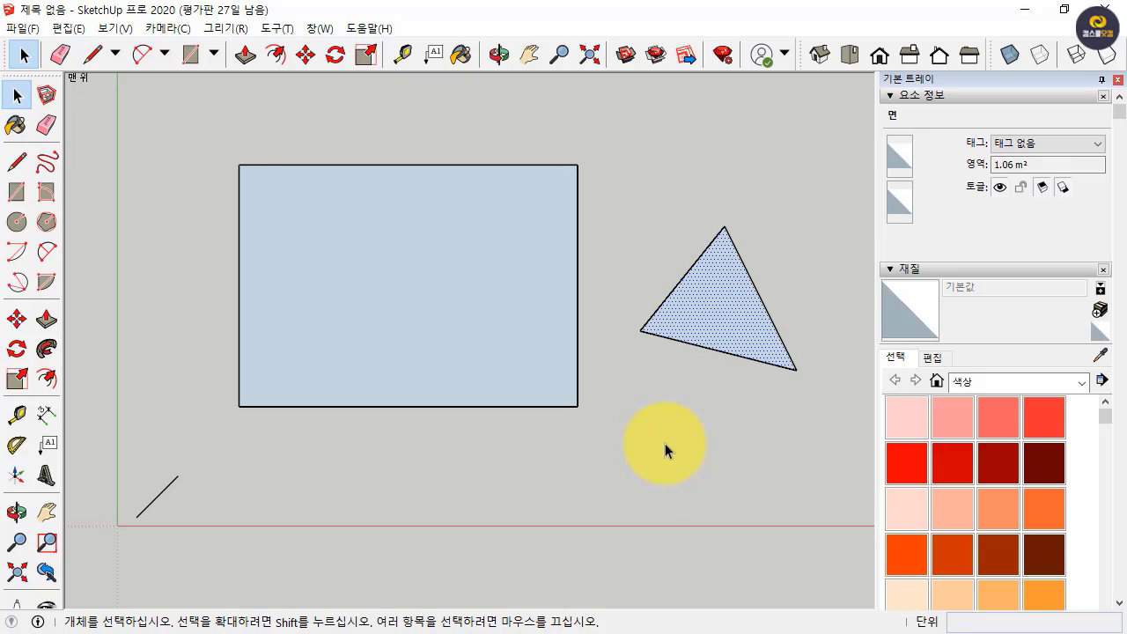
drag(808, 421, 677, 224)
key(Delete)
Try offsetting the rectangle's outline outward to a freehand distance, then undo the offset
click(48, 377)
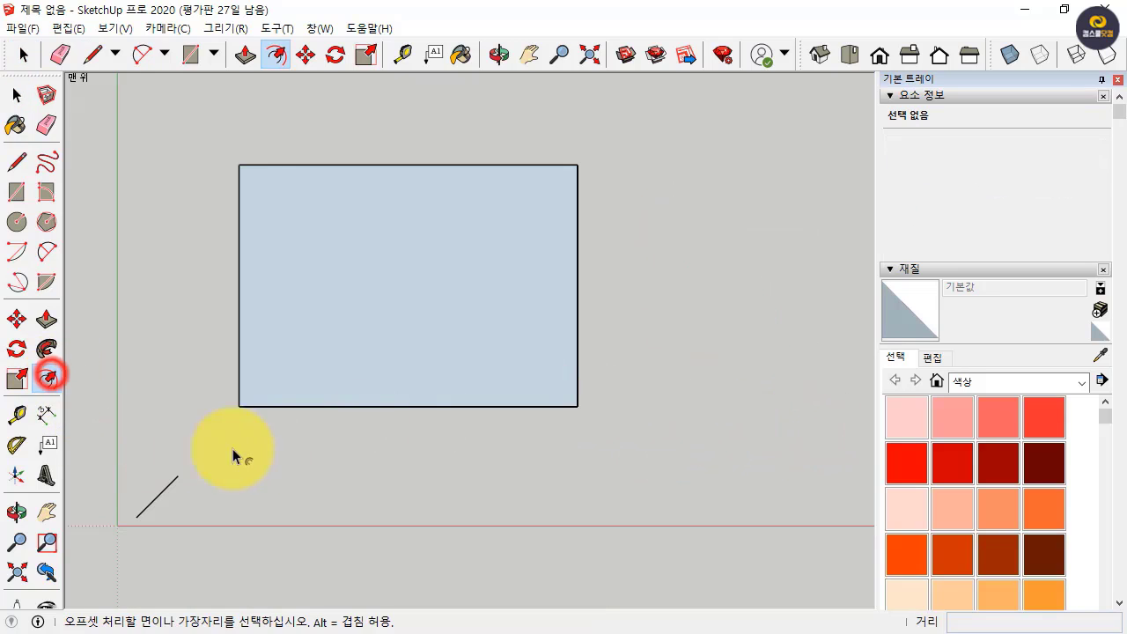
click(396, 403)
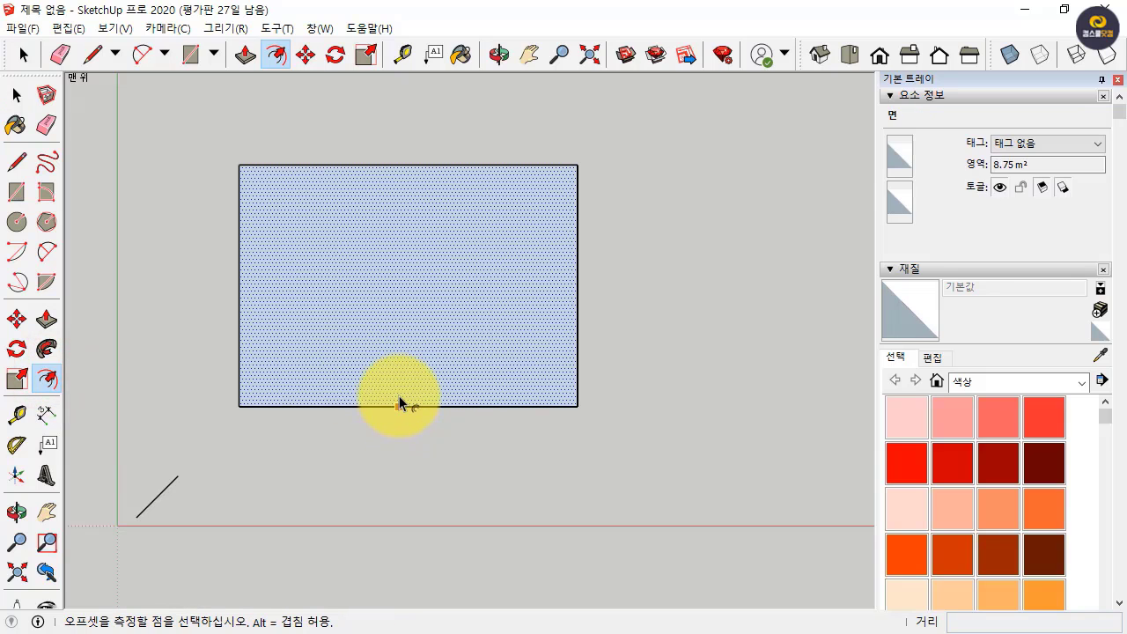
click(398, 405)
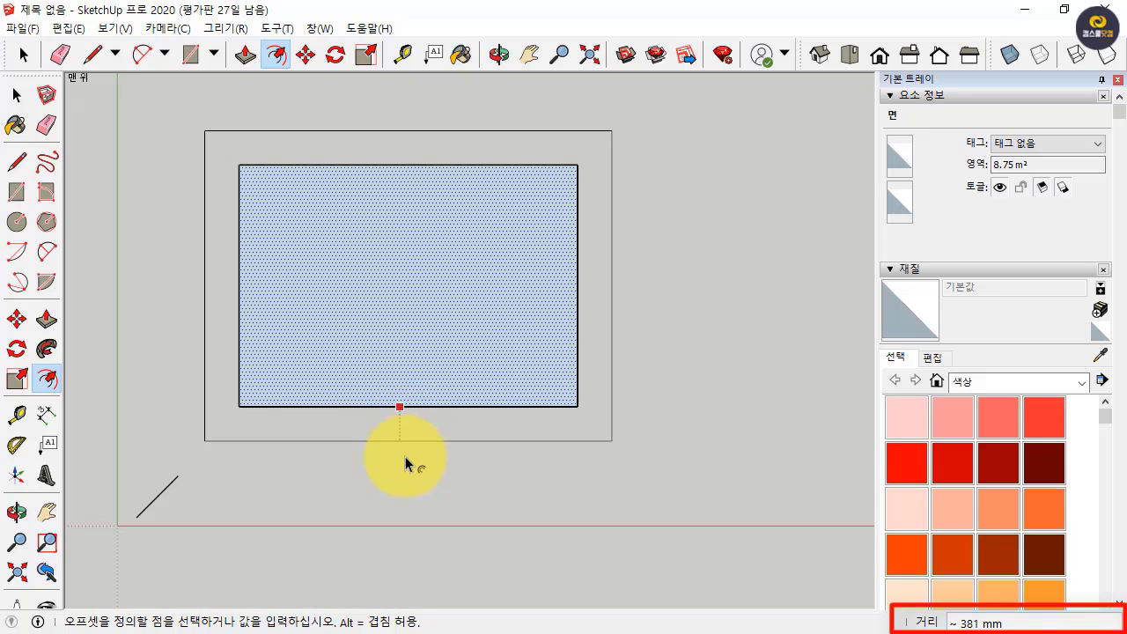
click(408, 463)
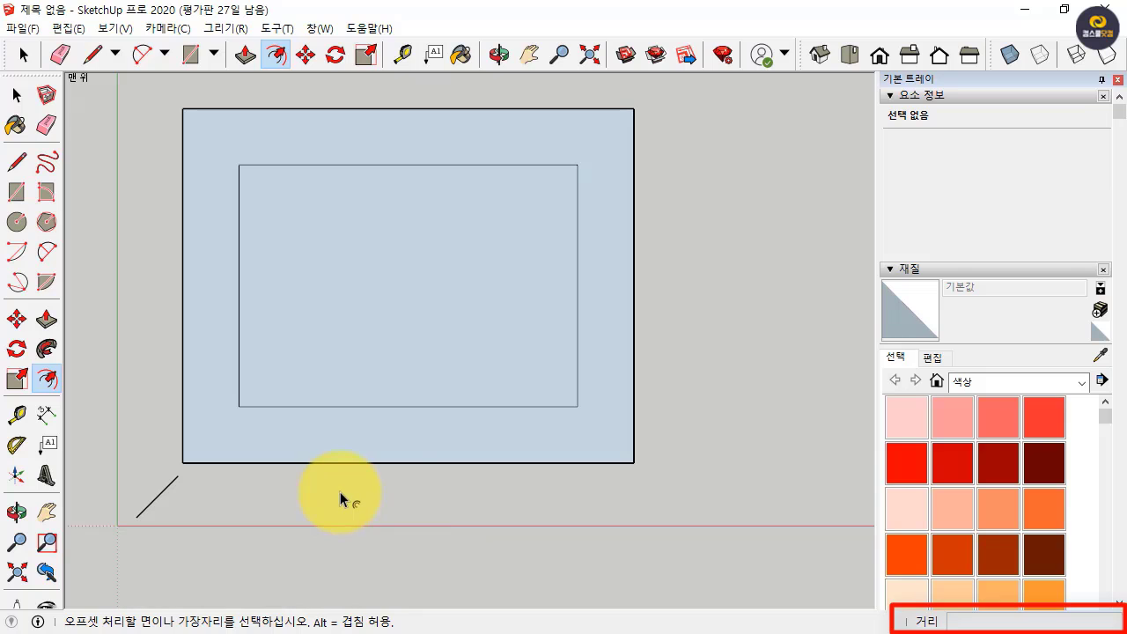
click(617, 460)
key(Escape)
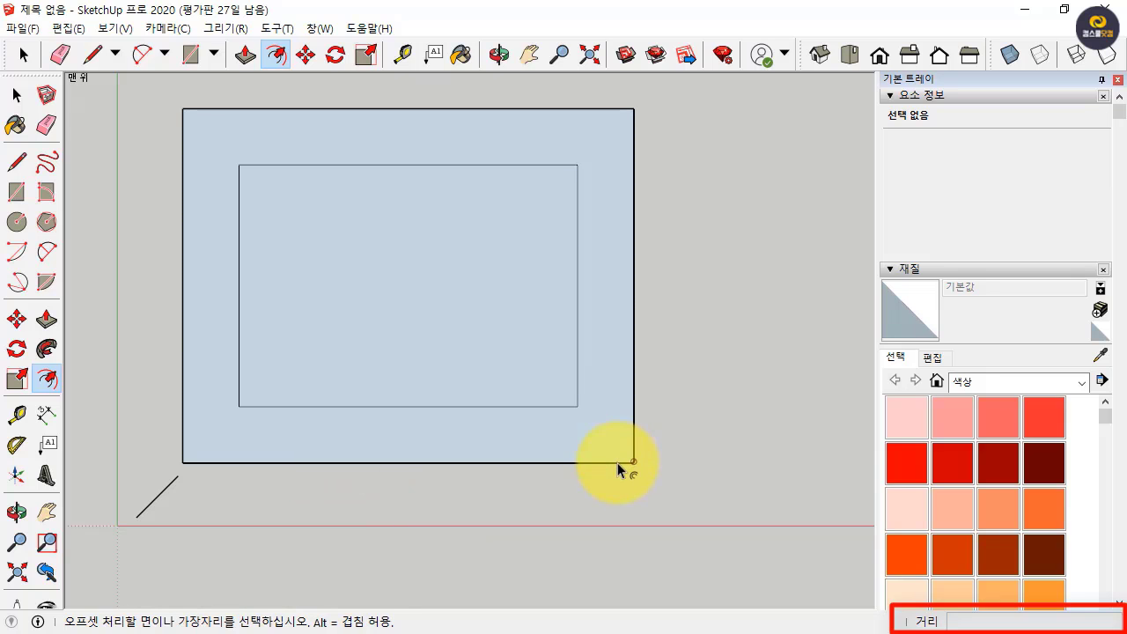
key(ctrl+z)
Try offsetting the rectangle's outline outward by 300 mm and once more at a freehand distance, undoing both offsets
click(410, 398)
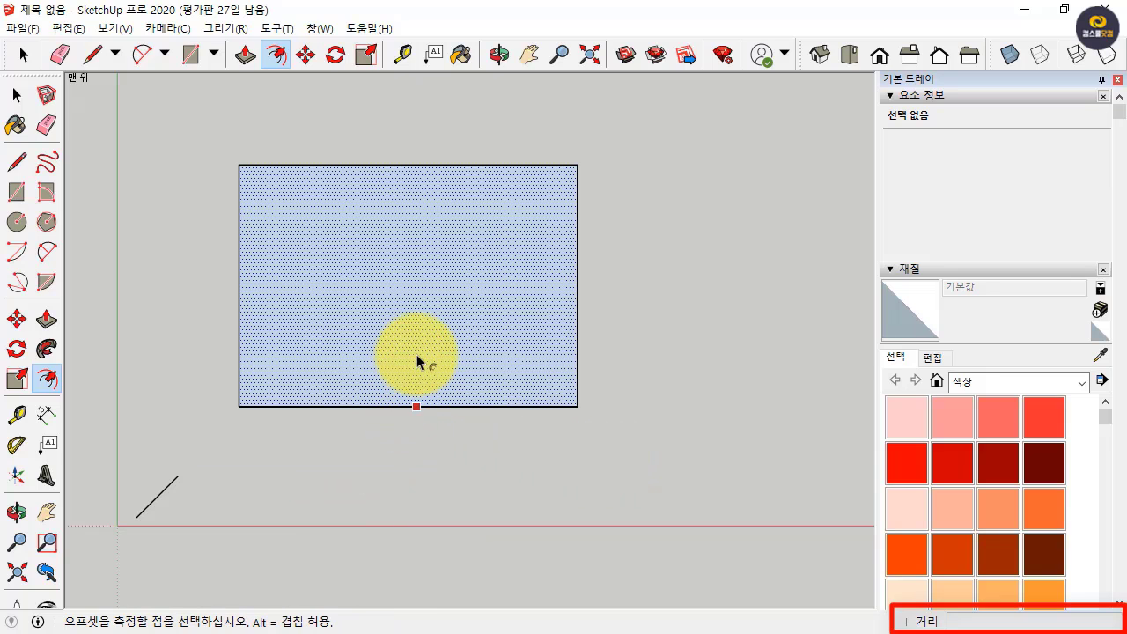
click(417, 366)
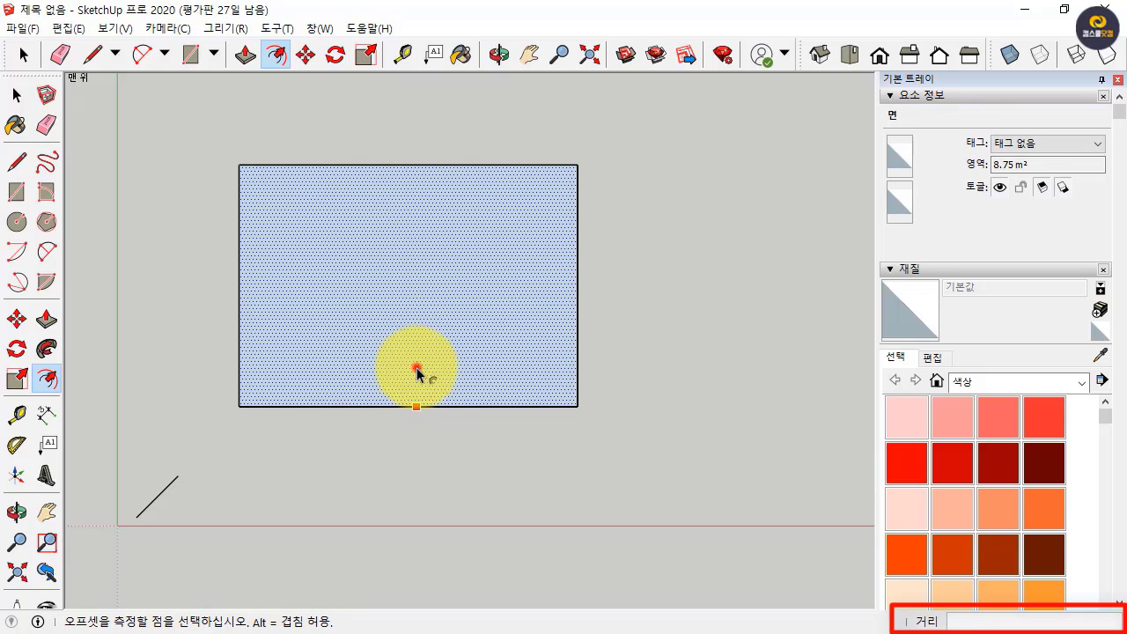
click(415, 428)
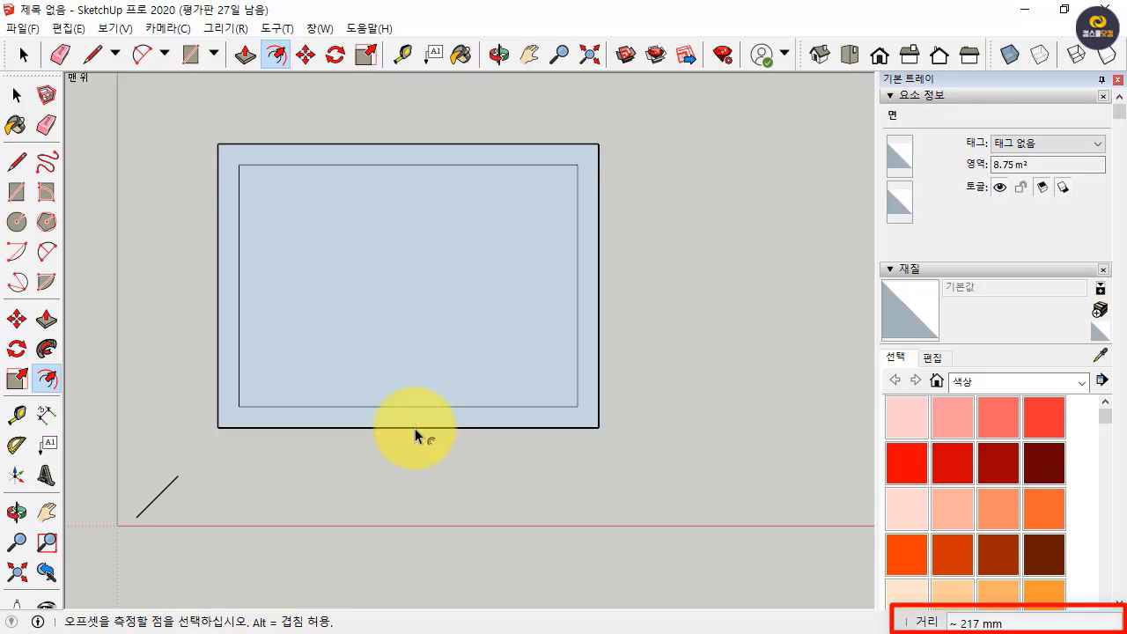
text(300)
key(Return)
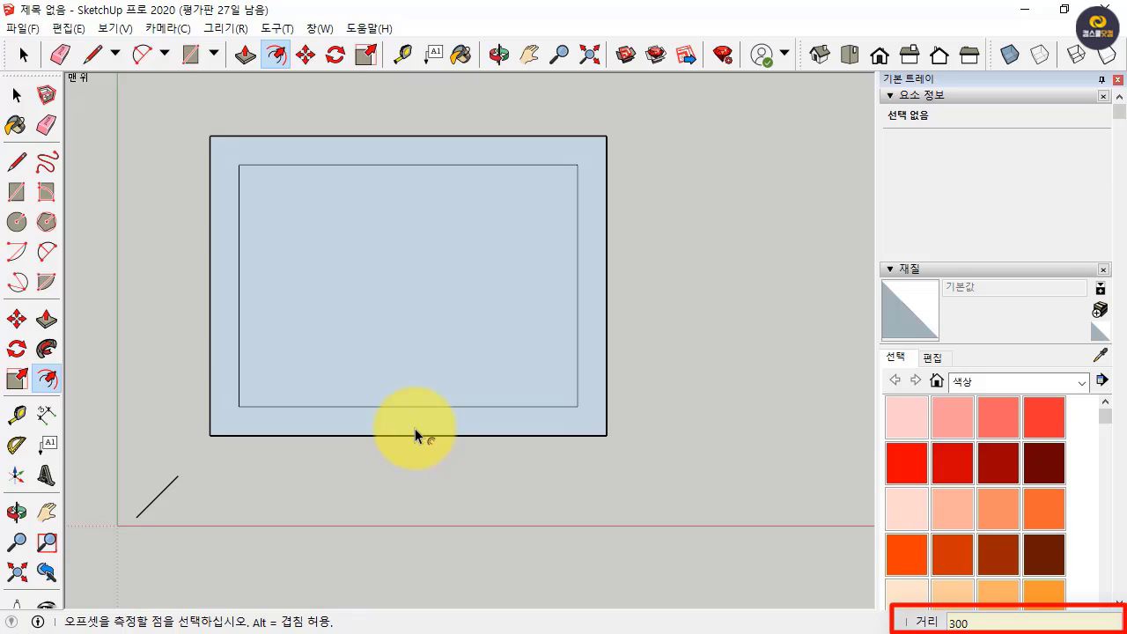
click(421, 429)
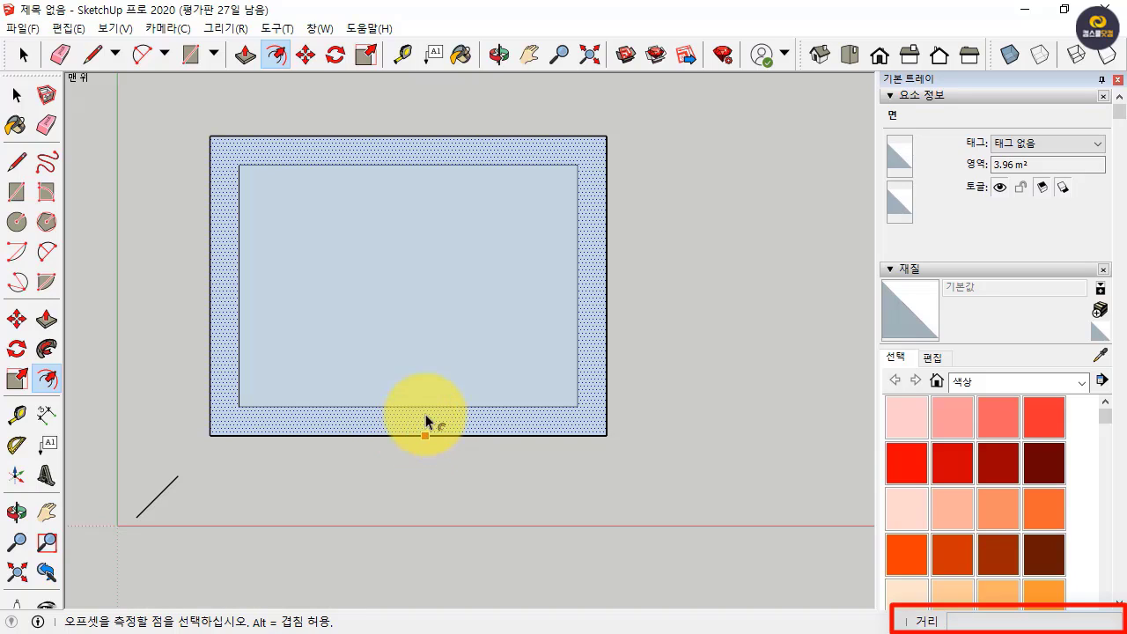
key(ctrl+z)
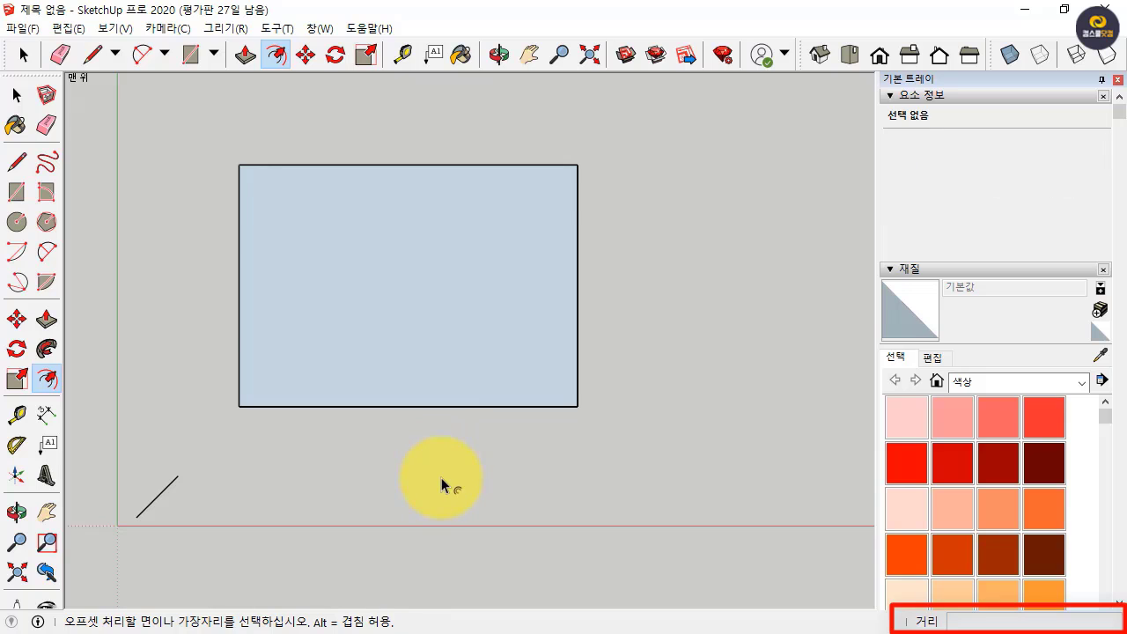
click(446, 383)
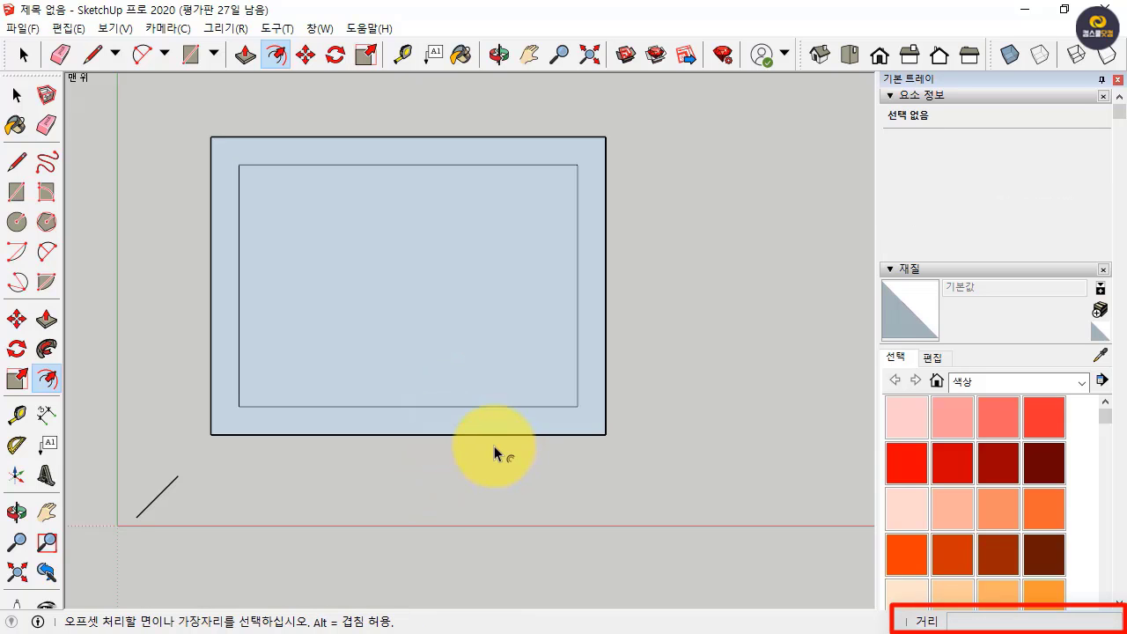
key(ctrl+z)
Offset the rectangle's outline outward by 300 mm and select the inner face and the border face in turn to check them
click(425, 404)
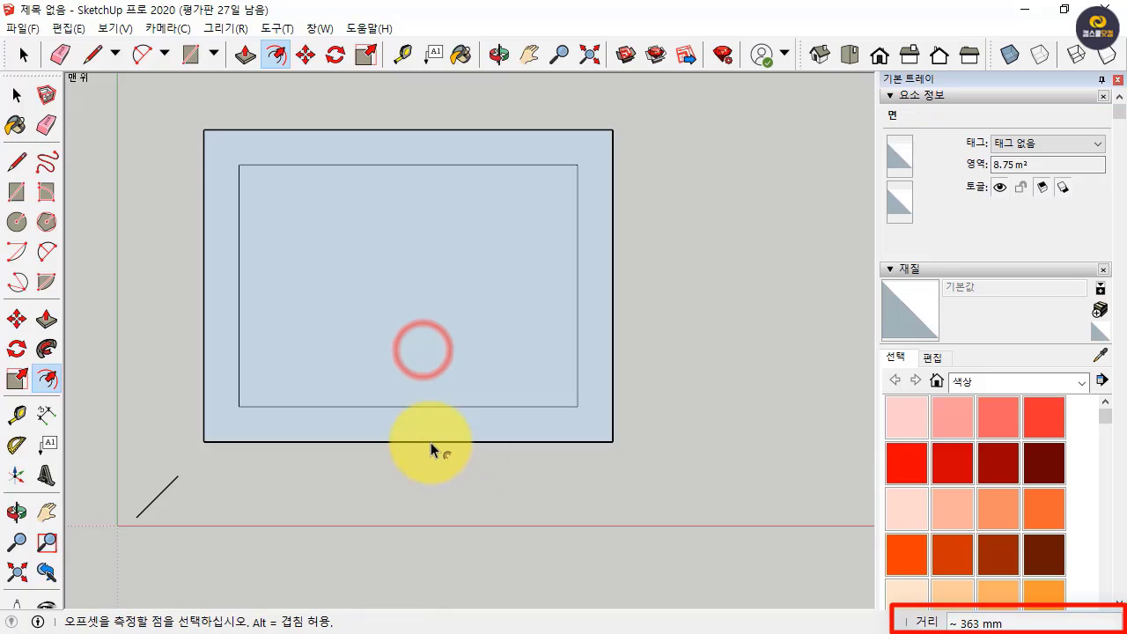
text(300)
key(Return)
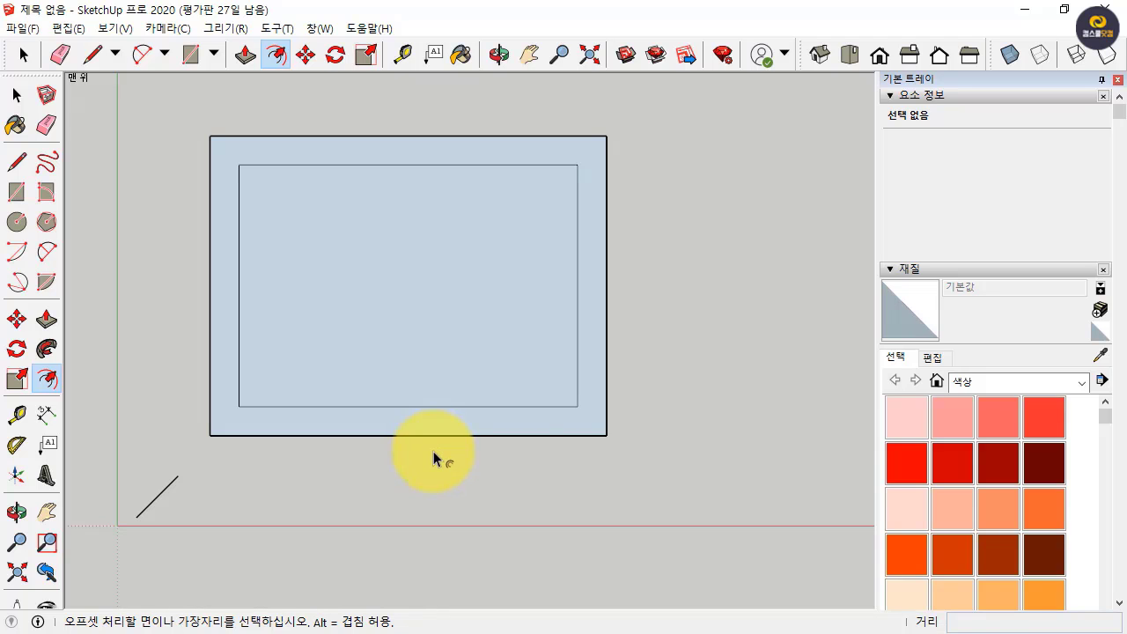
key(space)
click(460, 291)
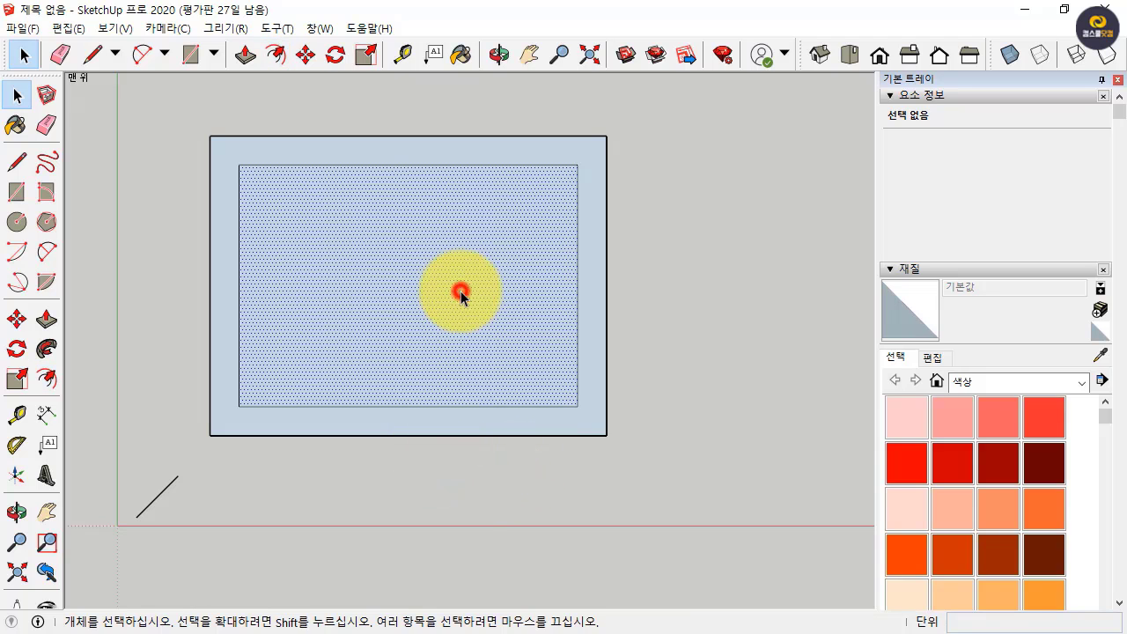
click(508, 146)
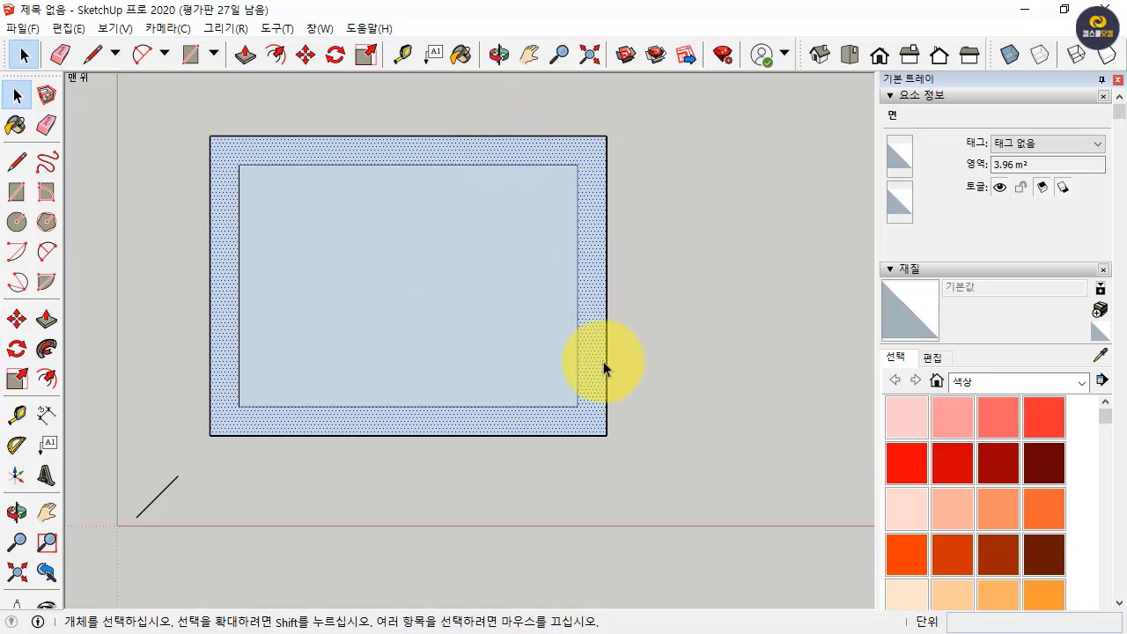
click(660, 386)
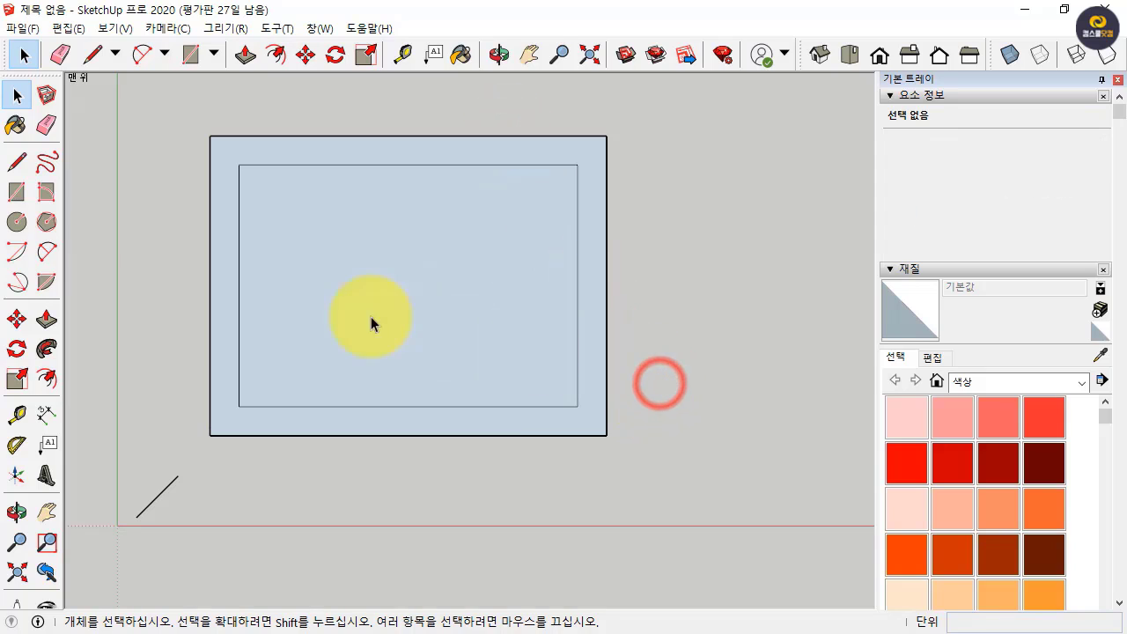
Draw a closed freehand triangle in the empty area beside the rectangle and a straight line crossing completely through it
click(16, 161)
click(643, 326)
click(752, 216)
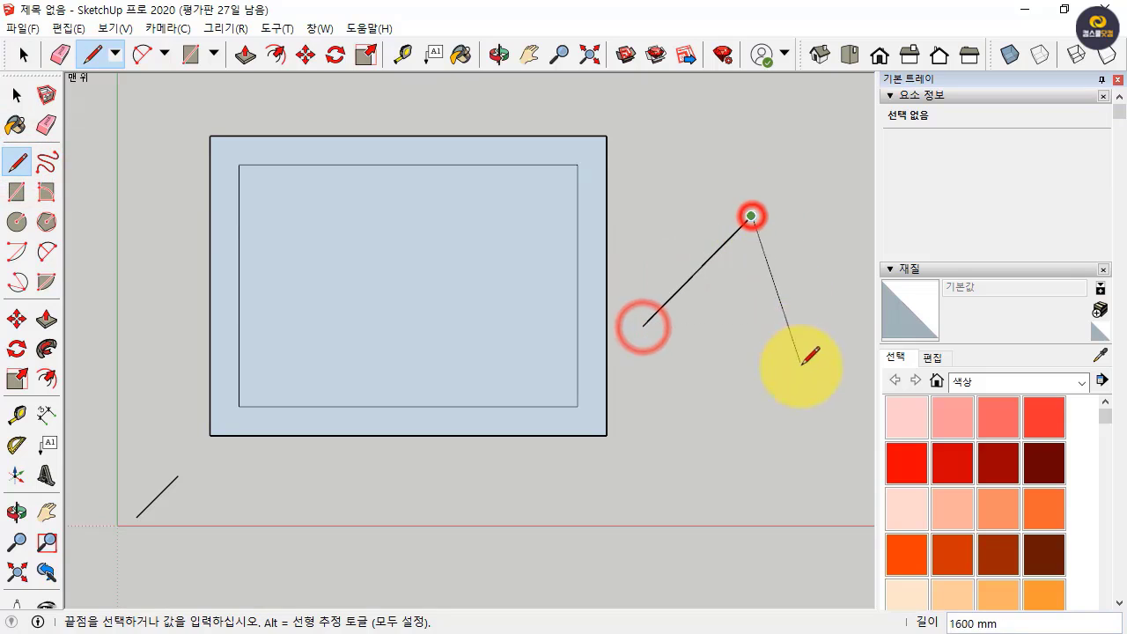
click(801, 366)
click(644, 326)
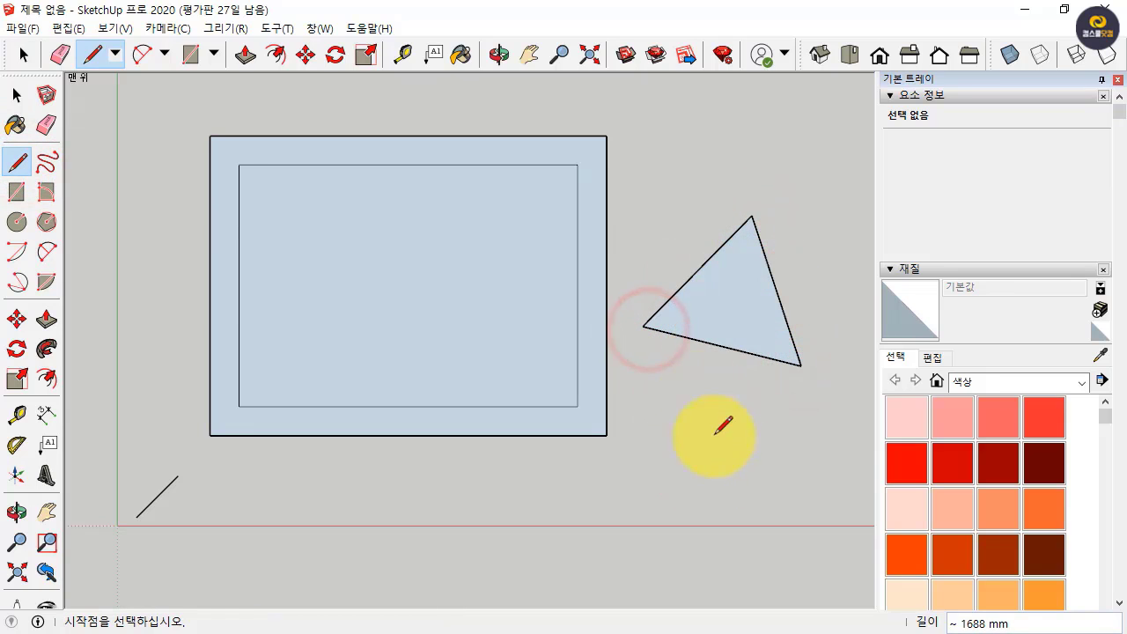
click(738, 449)
click(698, 194)
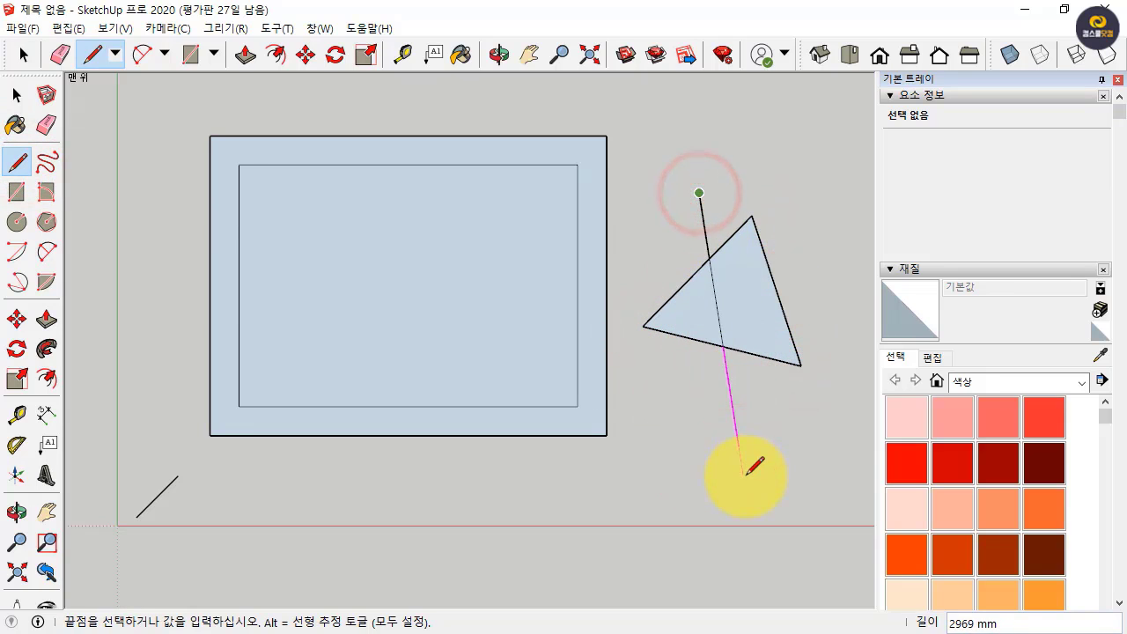
Select each half of the divided triangle in turn, then delete the whole triangle with its crossing line
key(space)
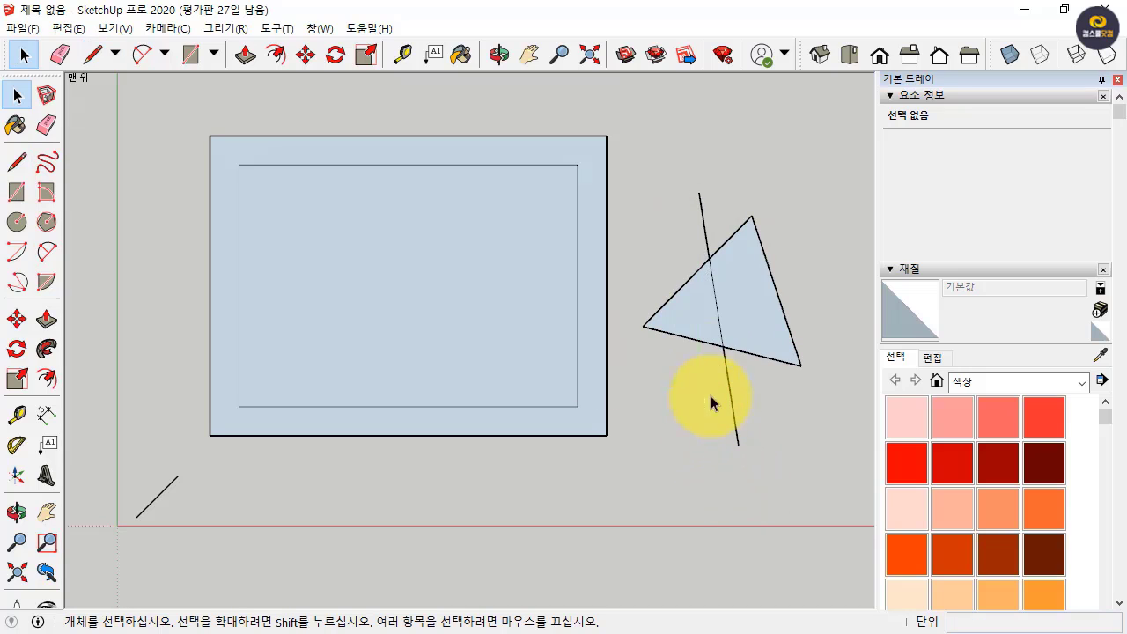
click(699, 308)
click(740, 307)
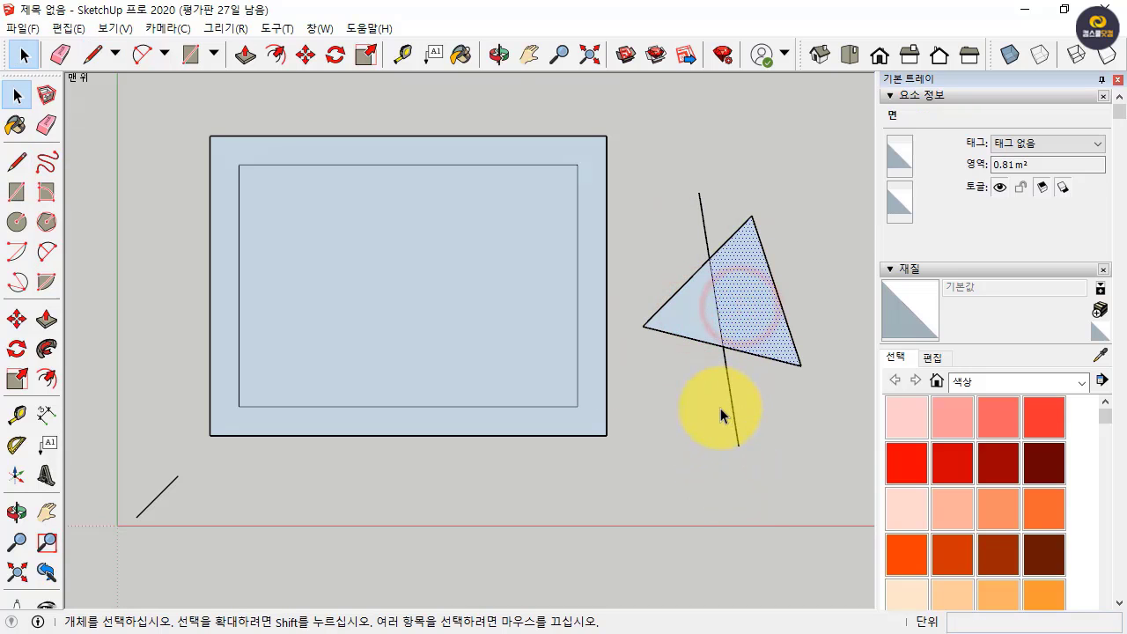
click(782, 403)
drag(819, 438, 660, 238)
key(Delete)
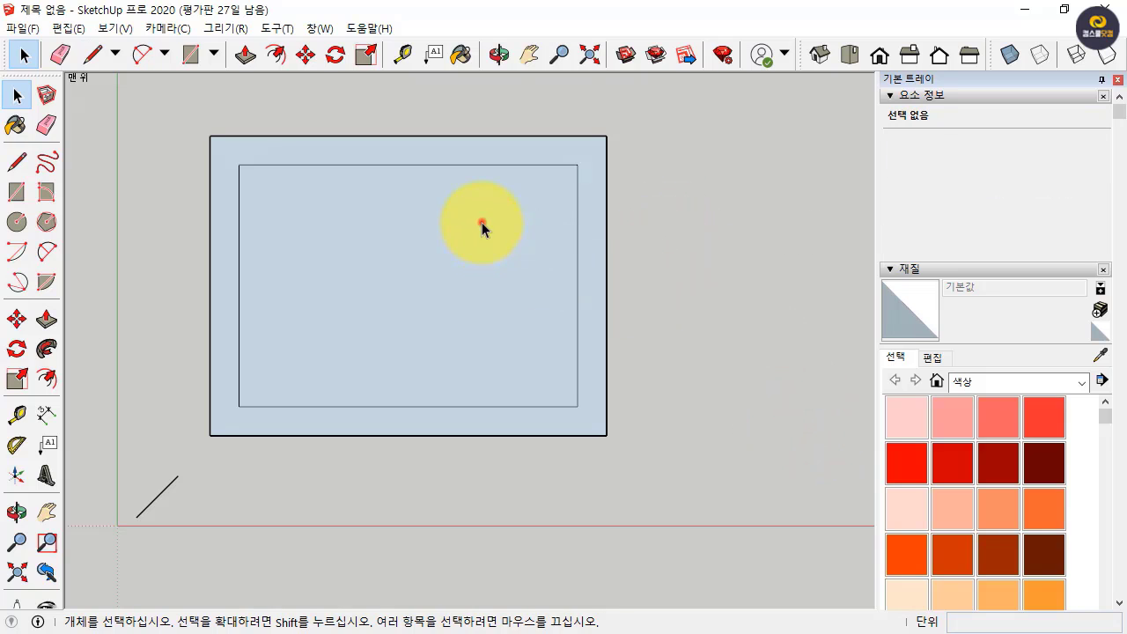
Compare the inner and border faces by selecting each, then delete only the inner rectangular face
click(482, 225)
click(591, 194)
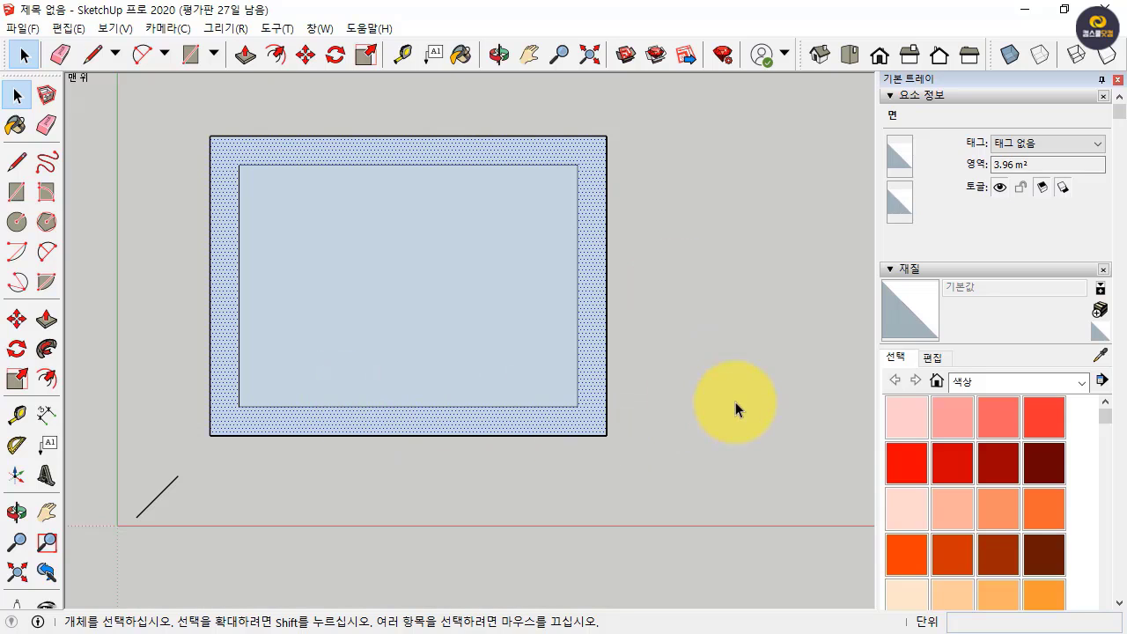
click(688, 412)
click(491, 323)
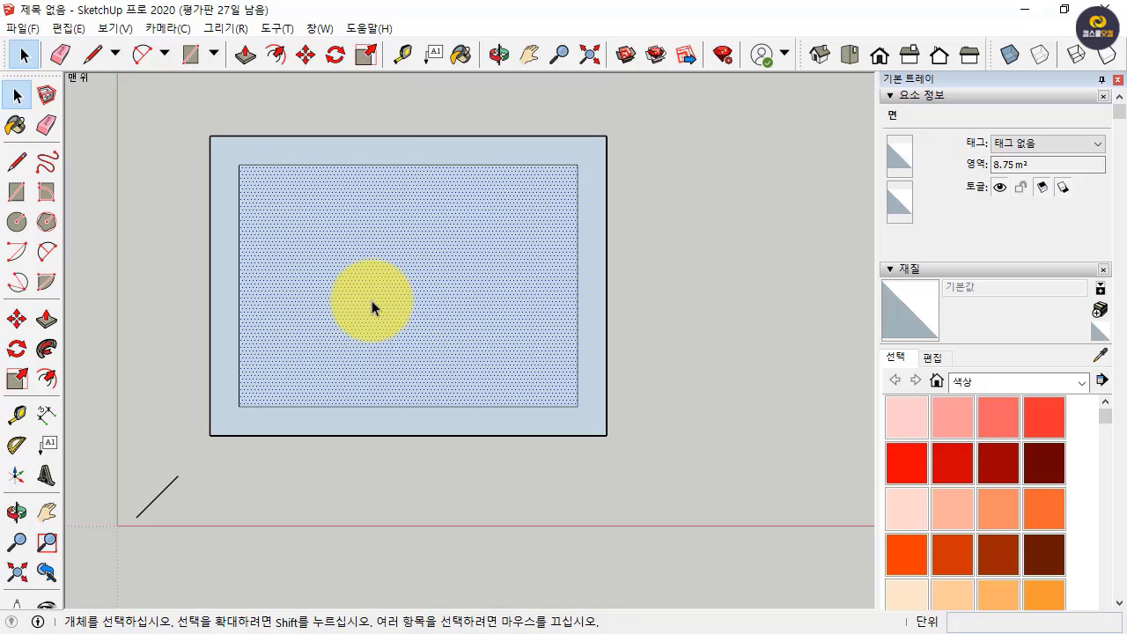
click(683, 310)
click(440, 256)
key(Delete)
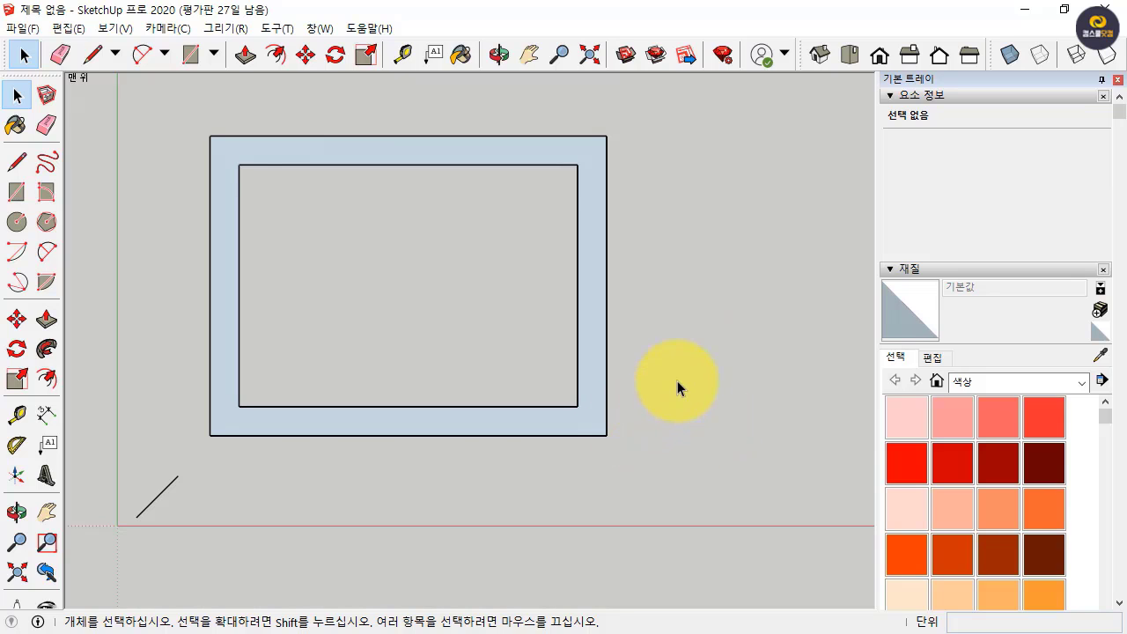
Switch to the isometric view and Push/Pull the border face upward to a height of 2400 mm
click(823, 59)
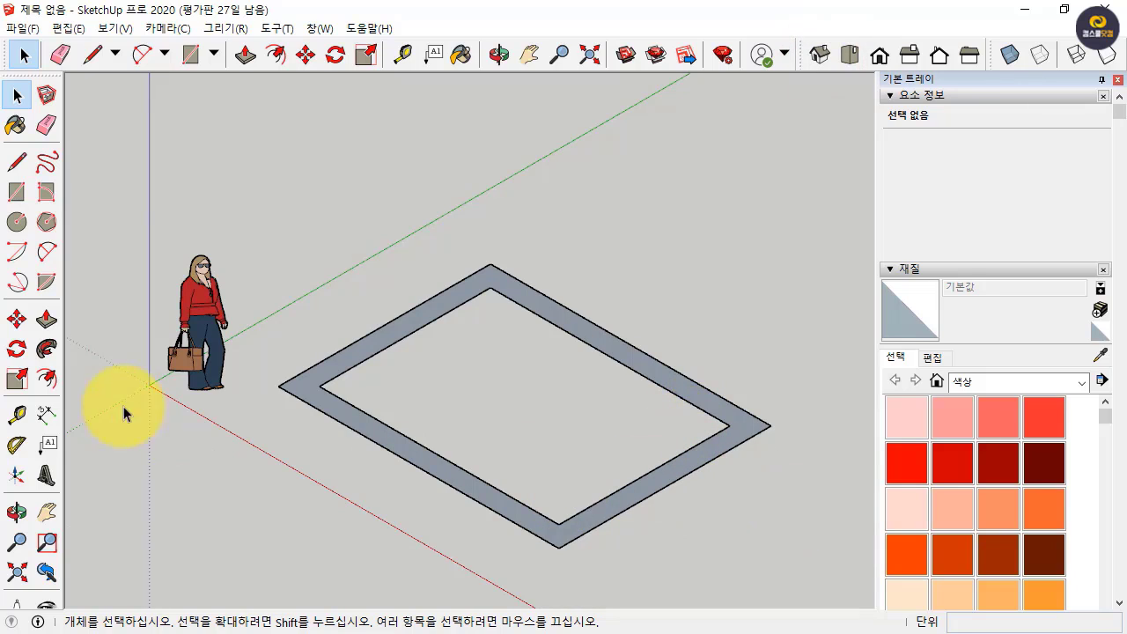
click(48, 322)
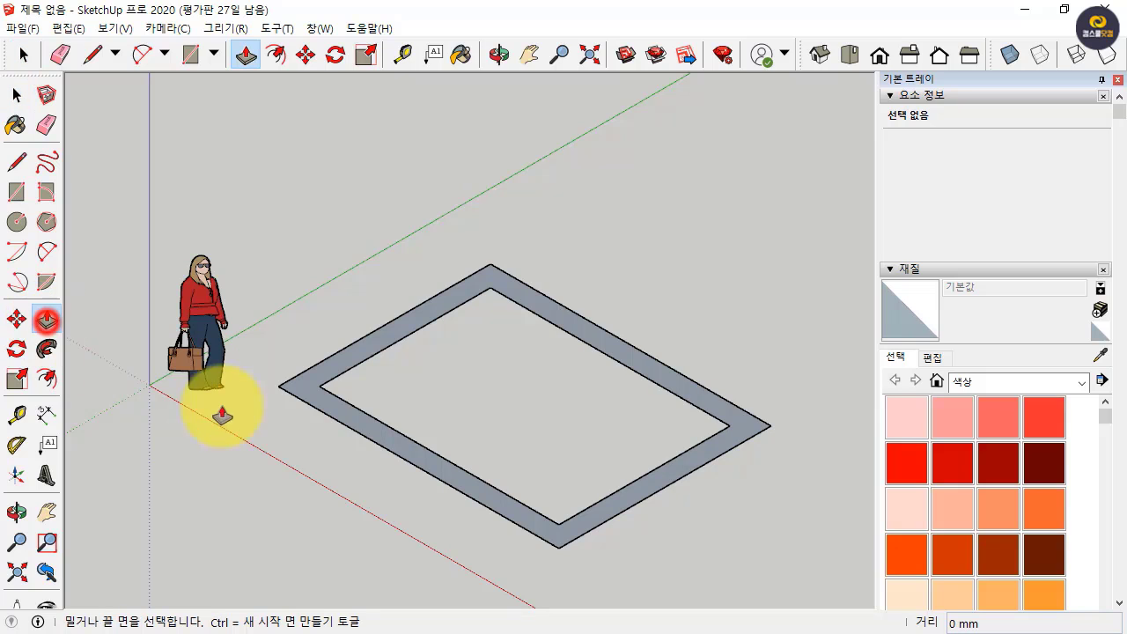
click(342, 419)
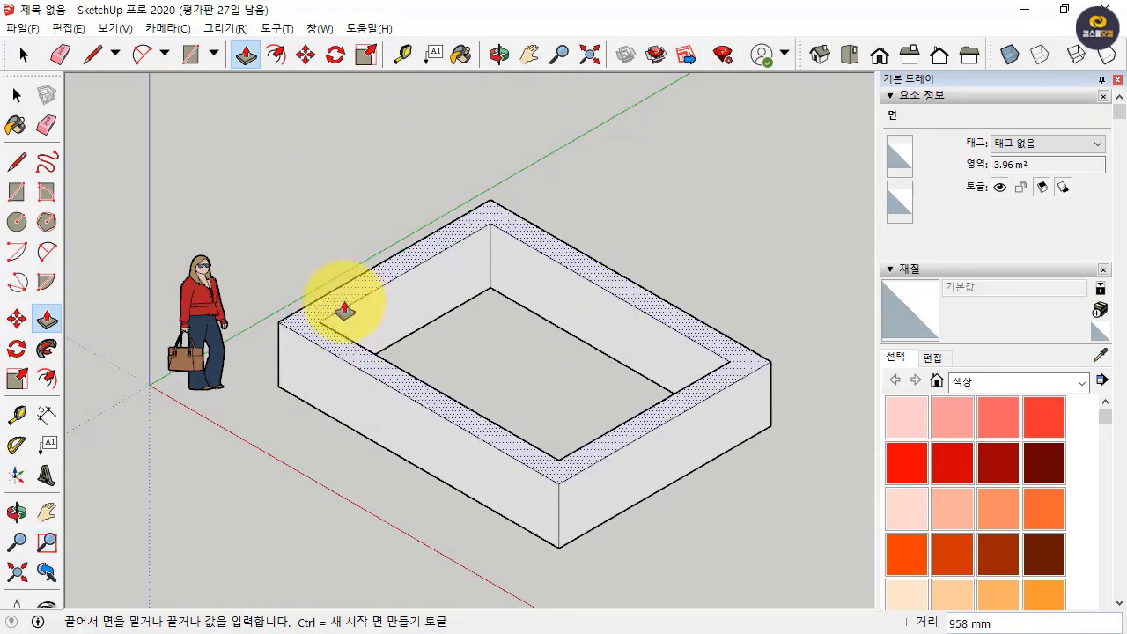
click(342, 171)
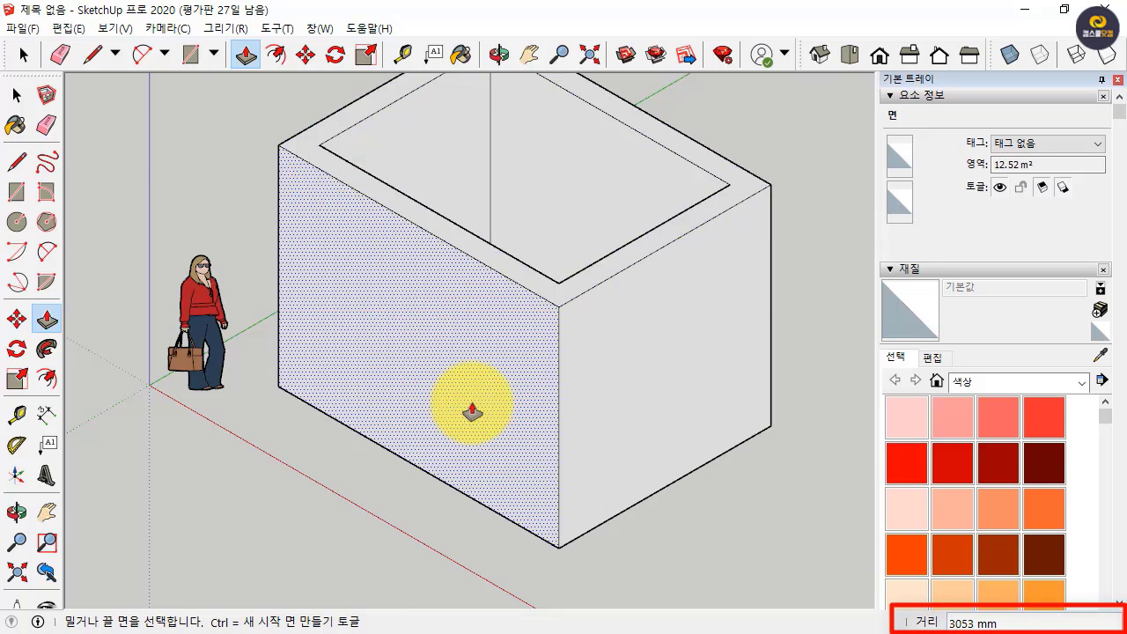
text(2400)
key(Return)
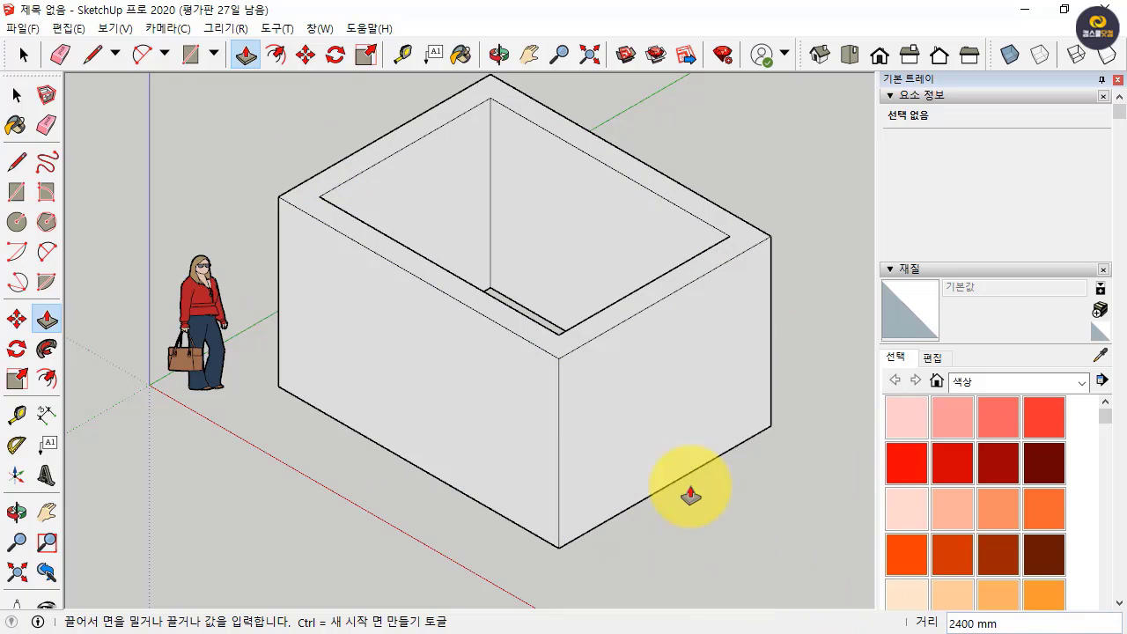
Examine the extruded walls by selecting the outer side faces and the top edges in turn, then clear the selection
key(space)
click(458, 361)
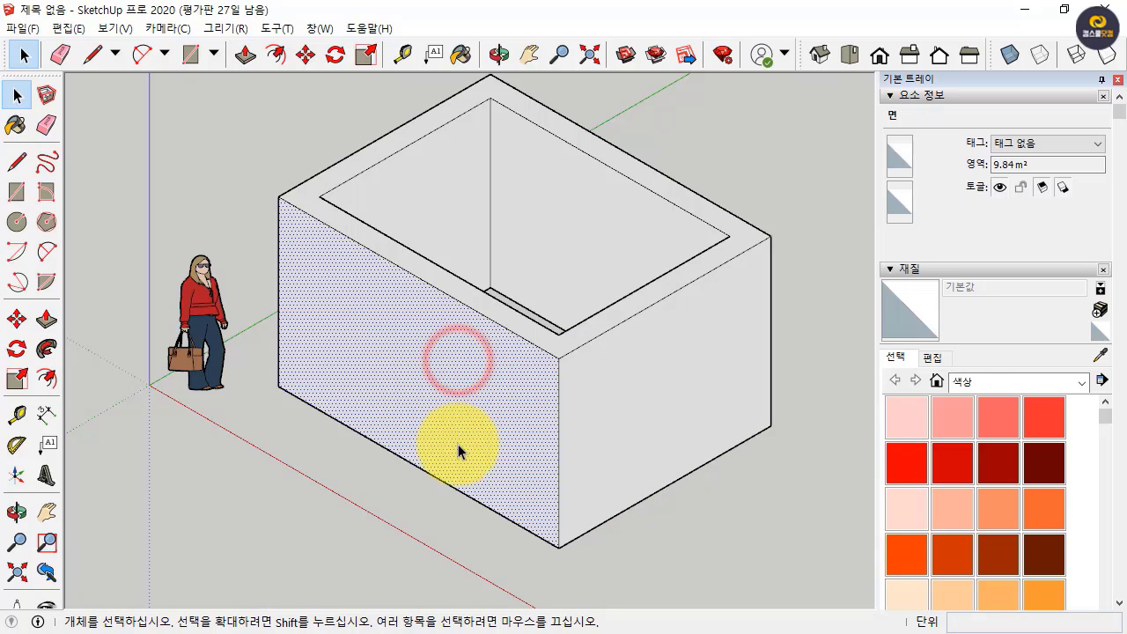
click(611, 395)
click(577, 336)
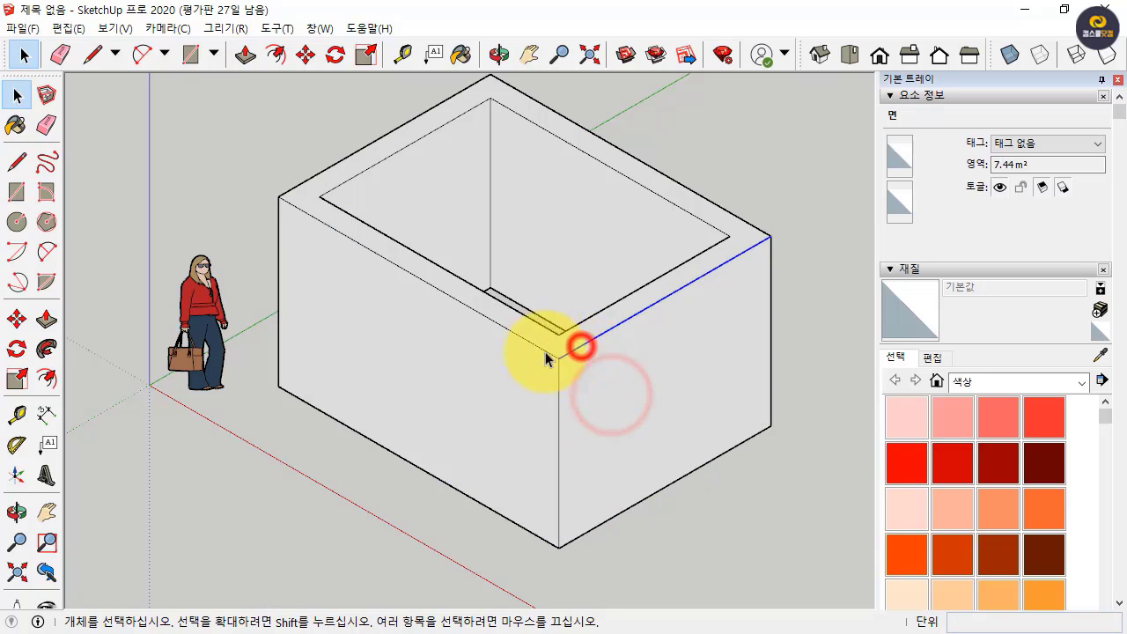
click(542, 330)
click(660, 281)
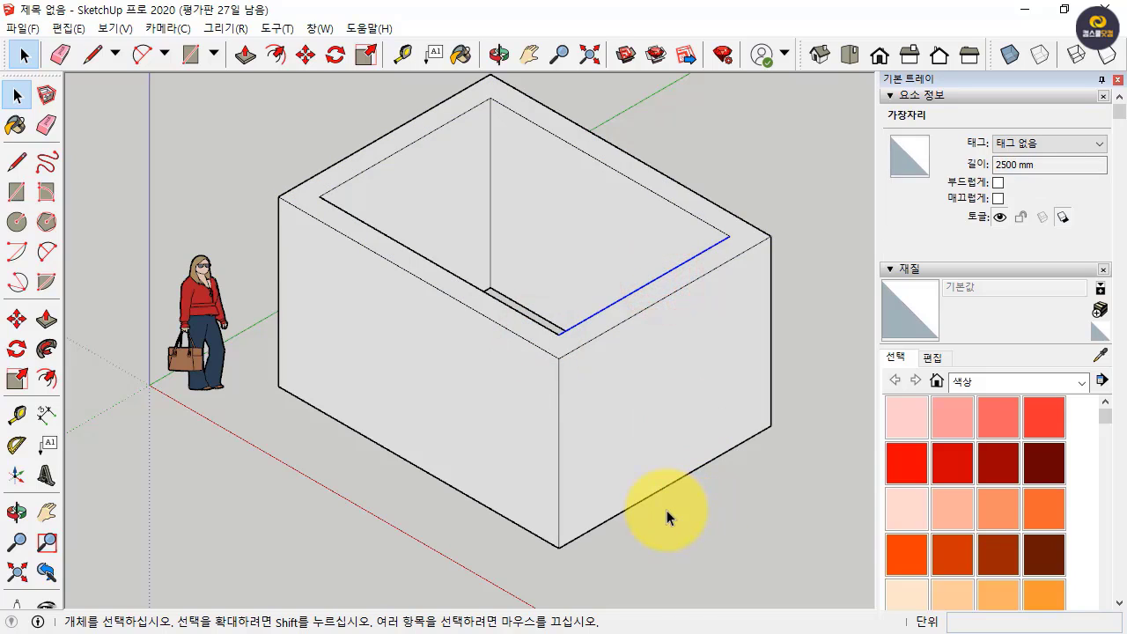
click(708, 523)
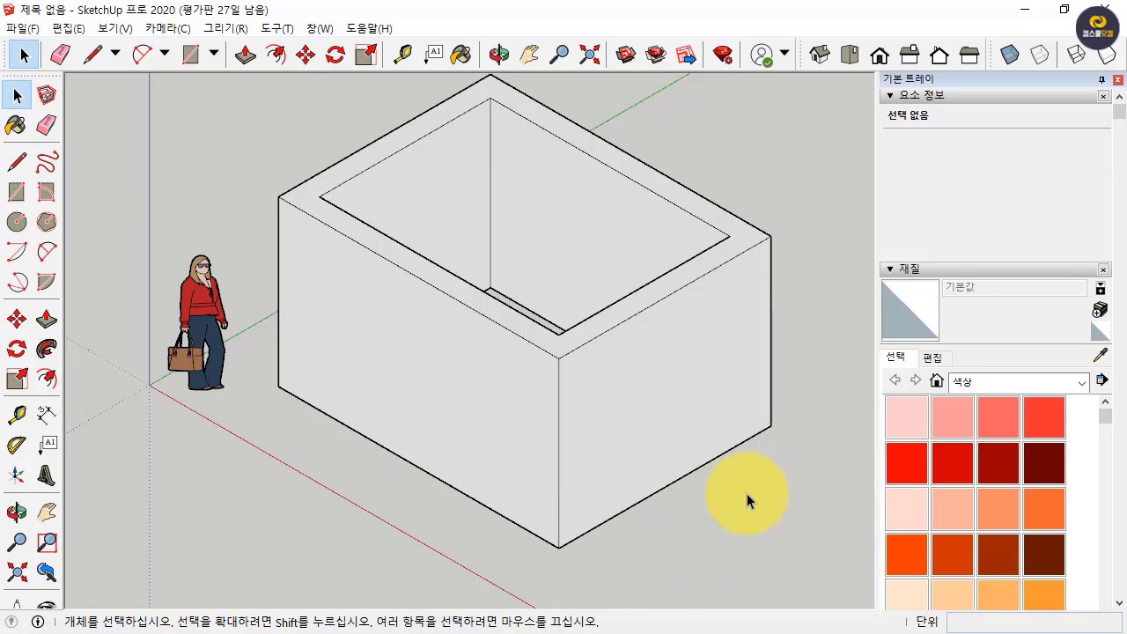
Window-select the whole wall box, clear the selection, and select only the long outer front face before clearing again
scroll(746, 493, down, 1)
drag(283, 80, 829, 576)
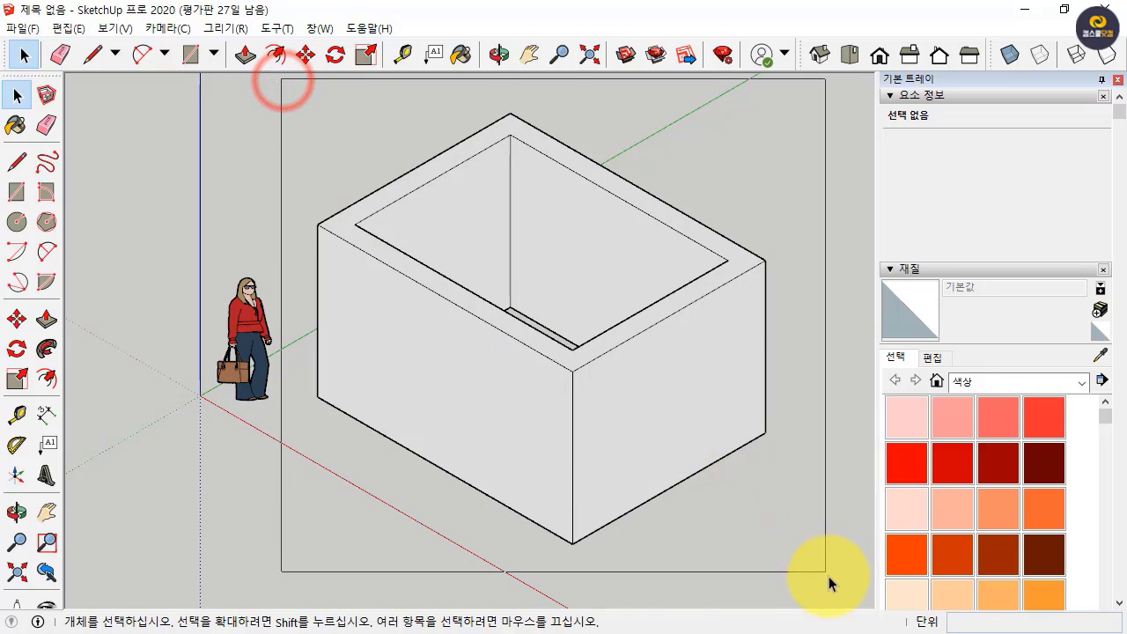
click(695, 557)
click(449, 387)
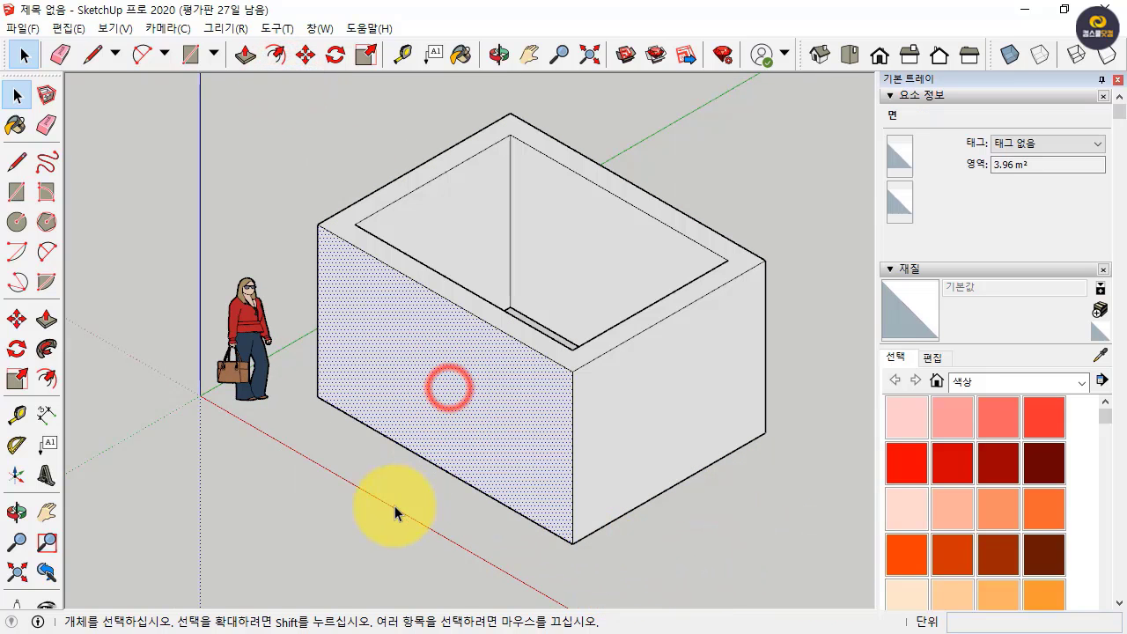
click(436, 530)
click(464, 390)
click(415, 516)
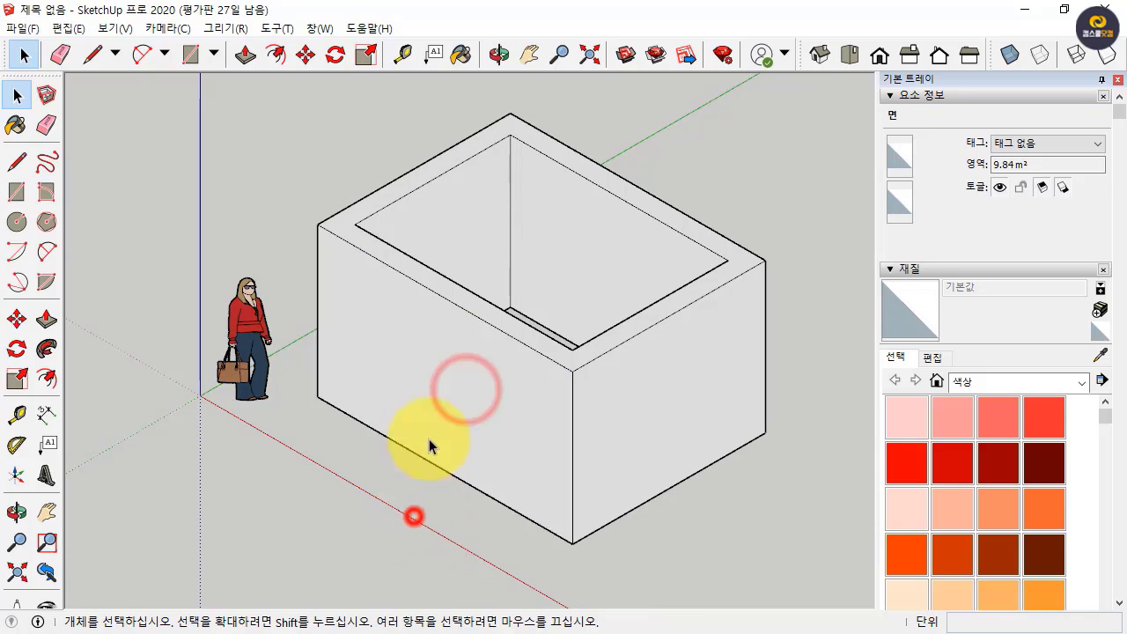
Select the long outer face together with its bounding edges, then all connected wall geometry, clearing the selection each time
click(438, 395)
double_click(438, 394)
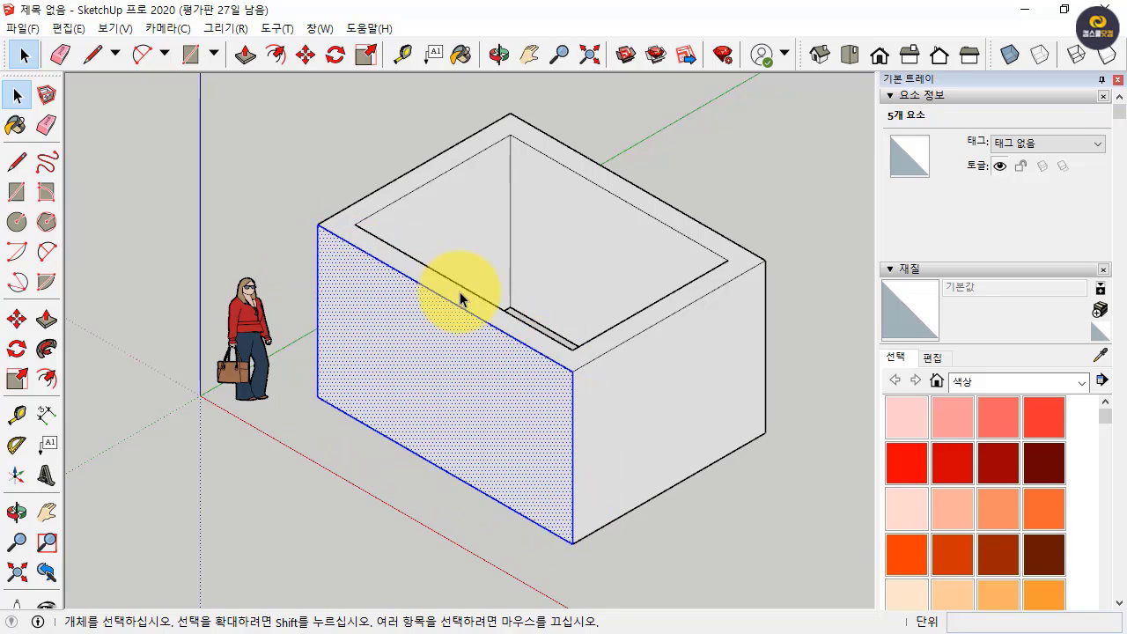
click(369, 503)
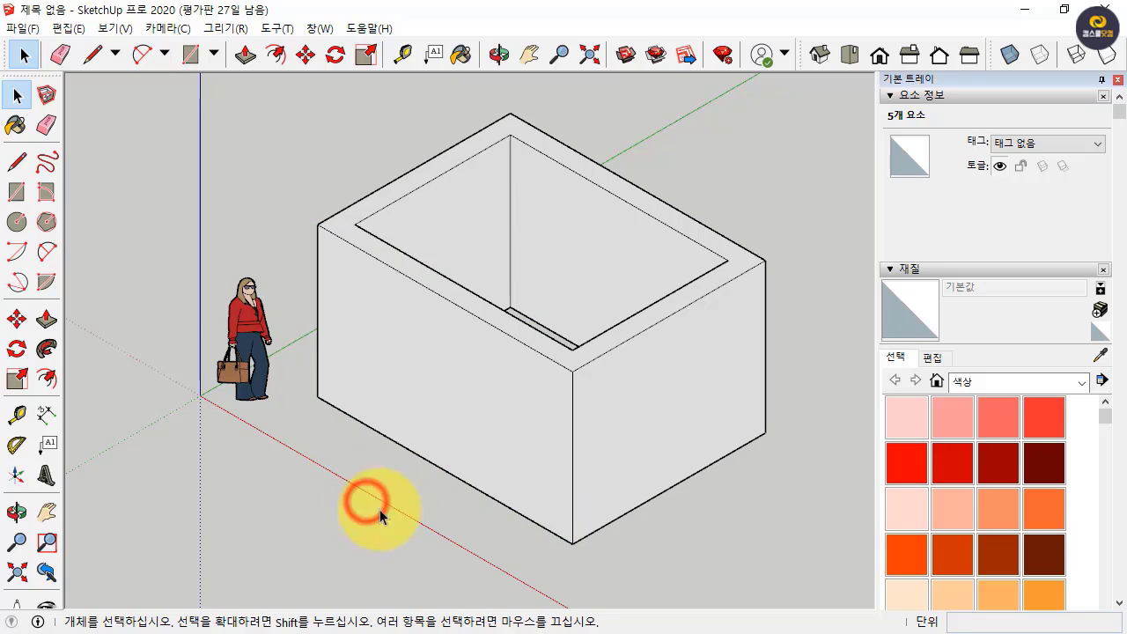
triple_click(444, 381)
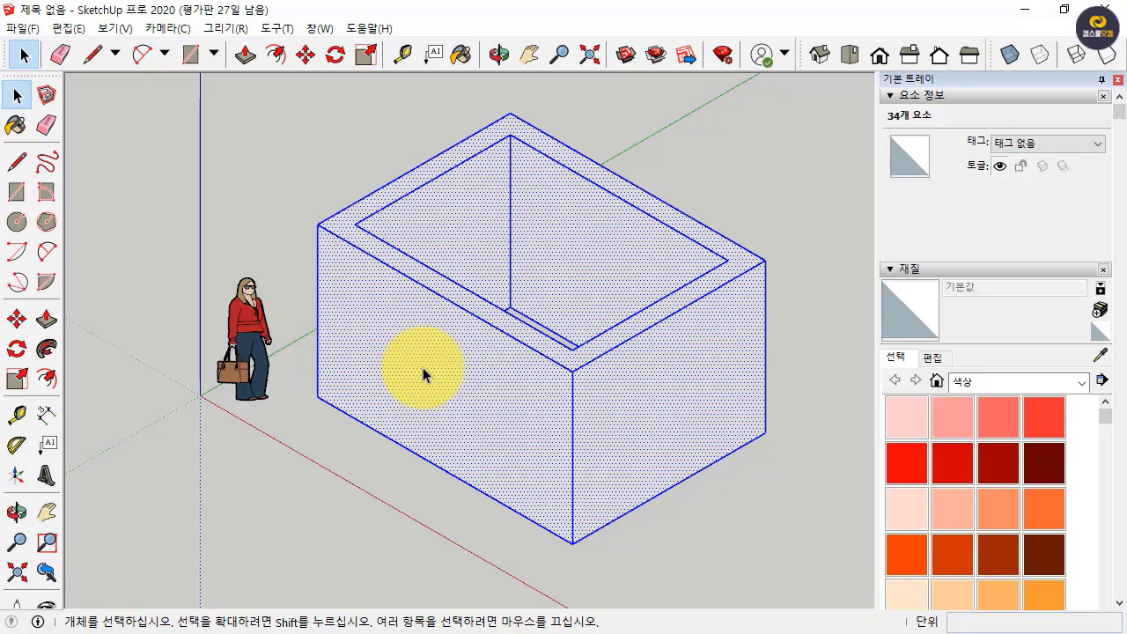
click(420, 518)
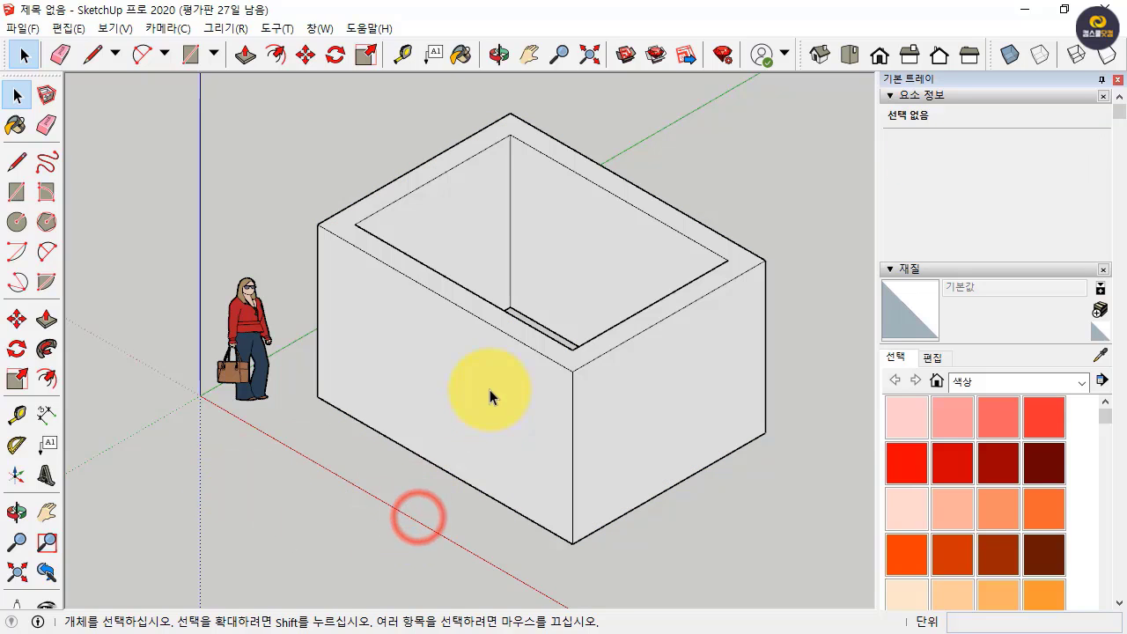
Select all connected wall geometry, check it in X-ray mode, and make it a group
triple_click(459, 374)
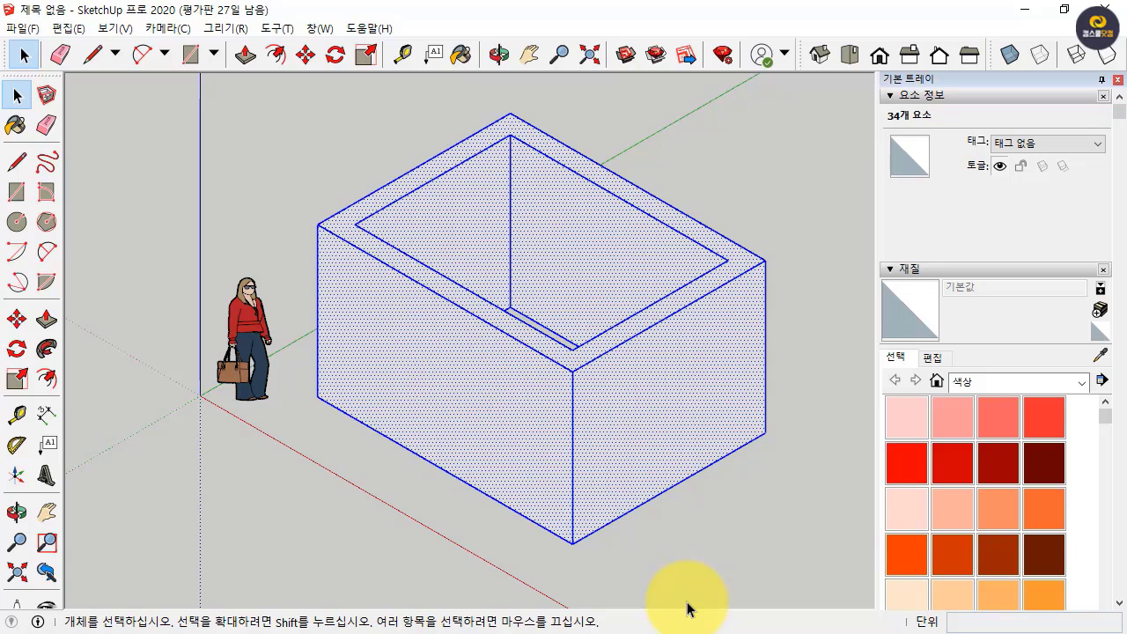
click(1014, 51)
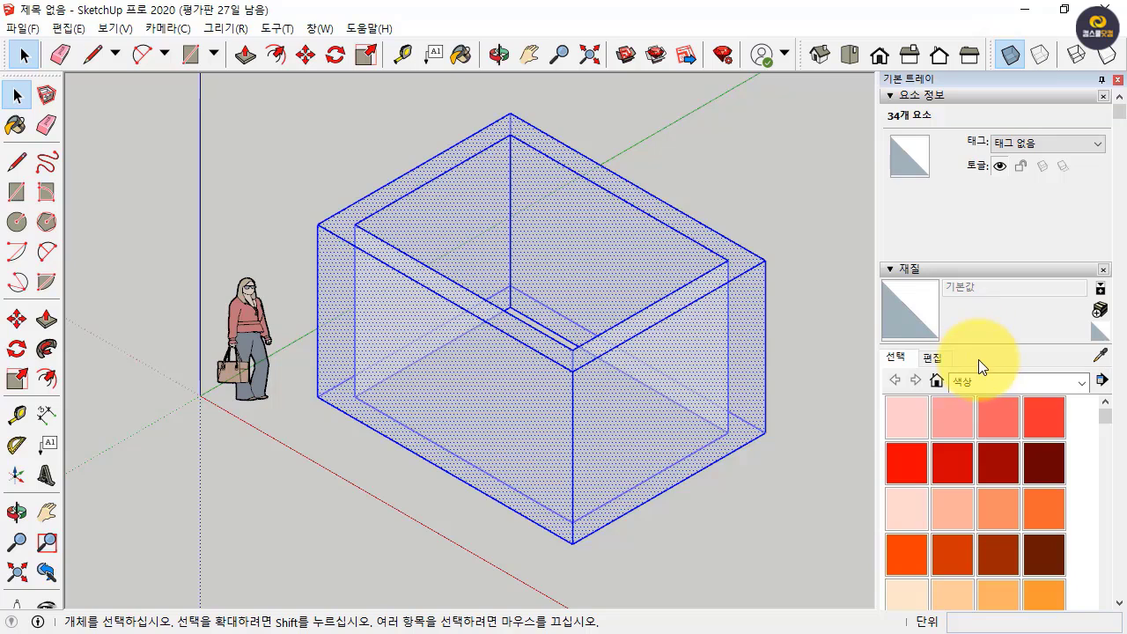
click(1012, 53)
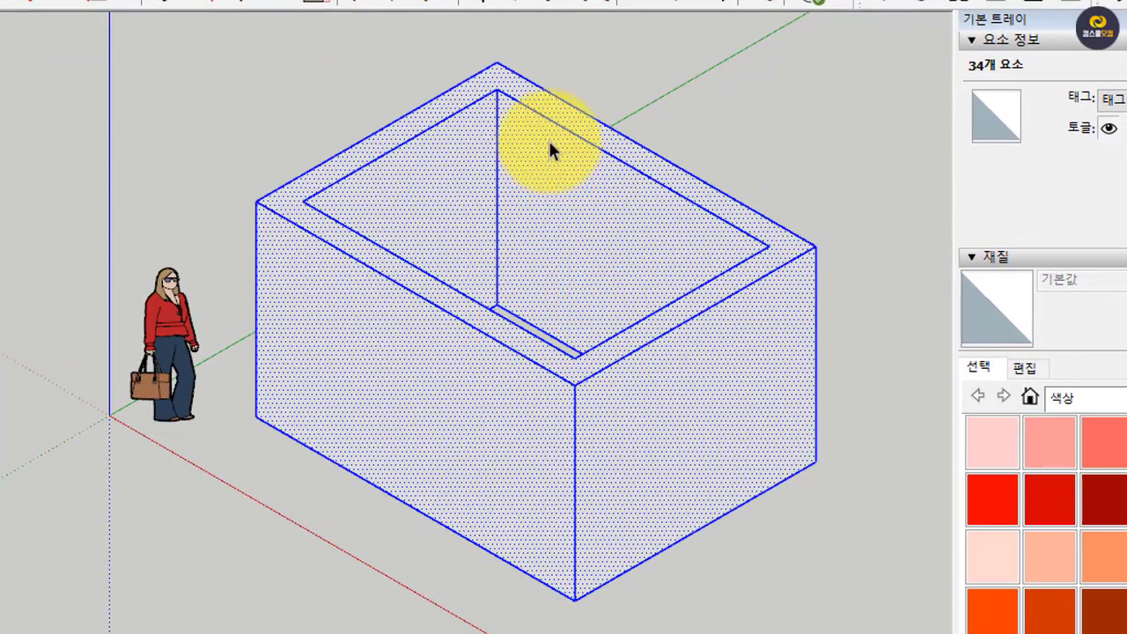
right_click(550, 172)
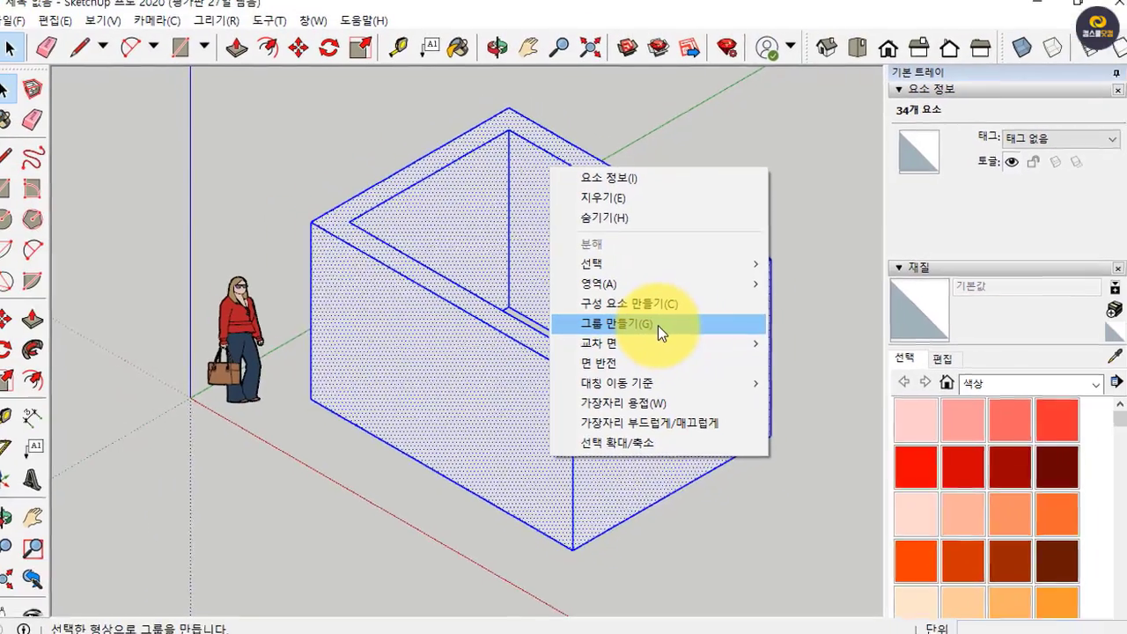
click(678, 327)
Examine the wall group by deselecting and reselecting it from different faces and viewing it from several angles
click(751, 201)
click(683, 255)
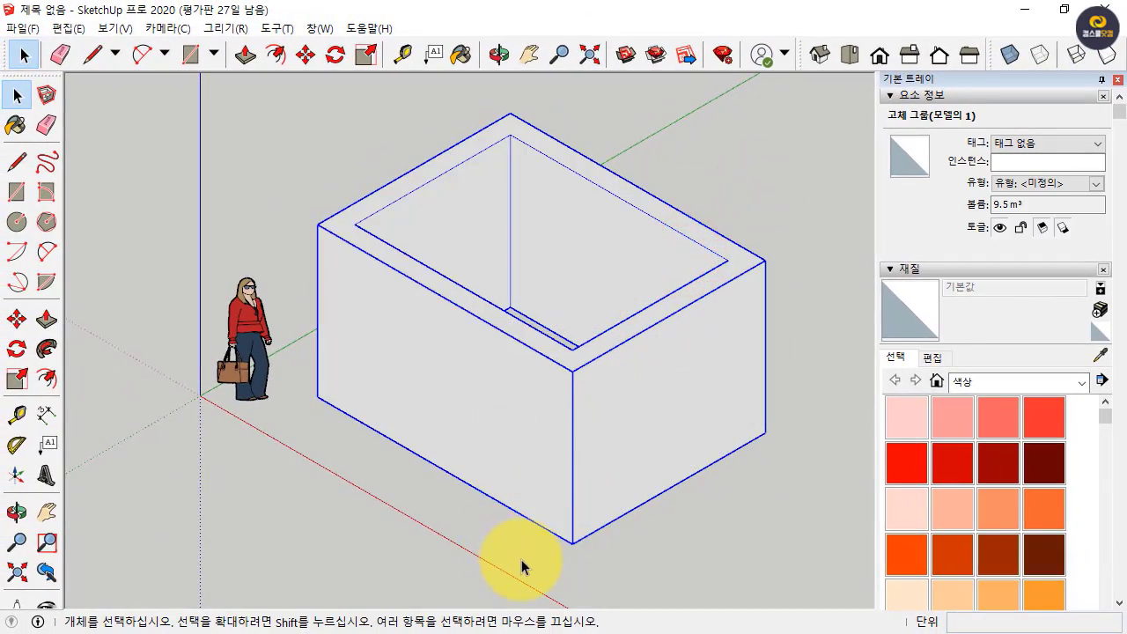
click(682, 534)
click(612, 450)
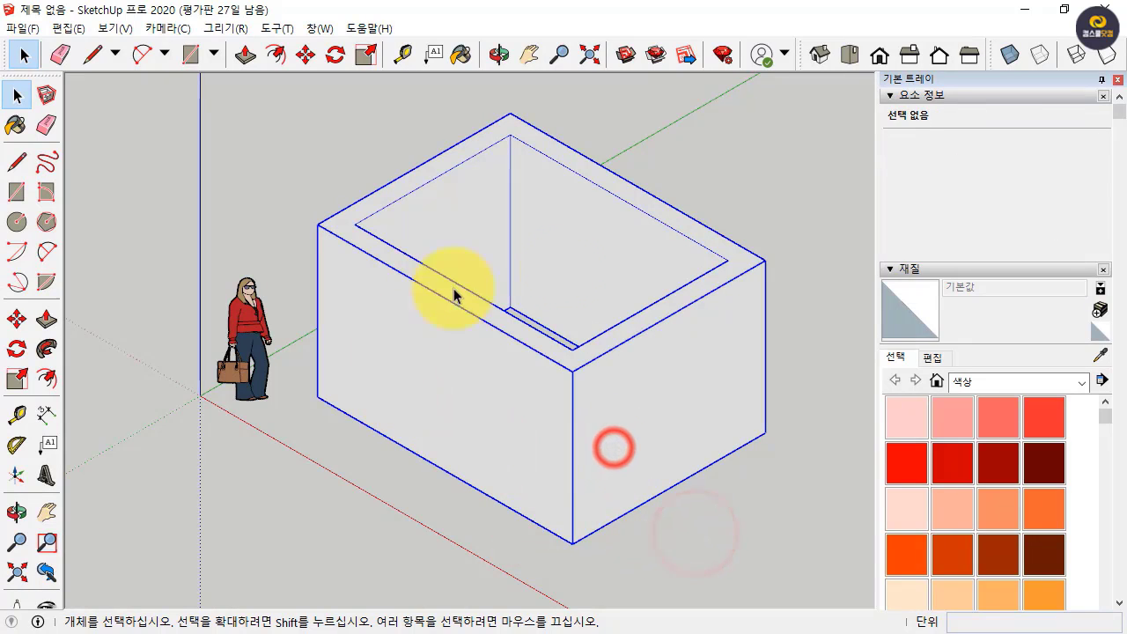
click(800, 329)
click(709, 340)
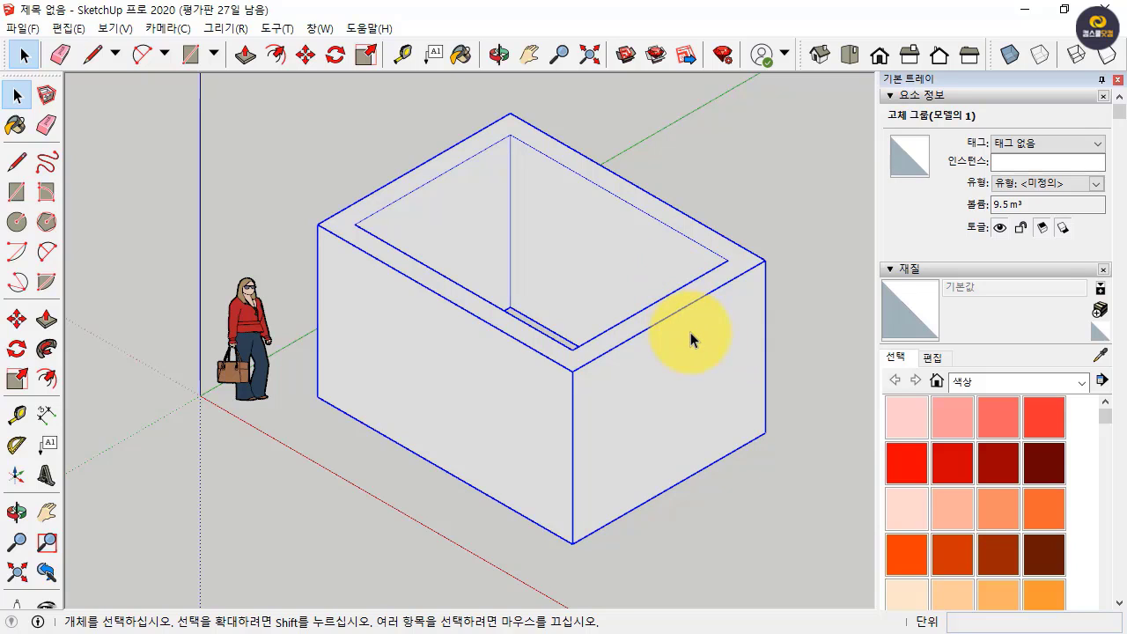
click(788, 327)
click(705, 357)
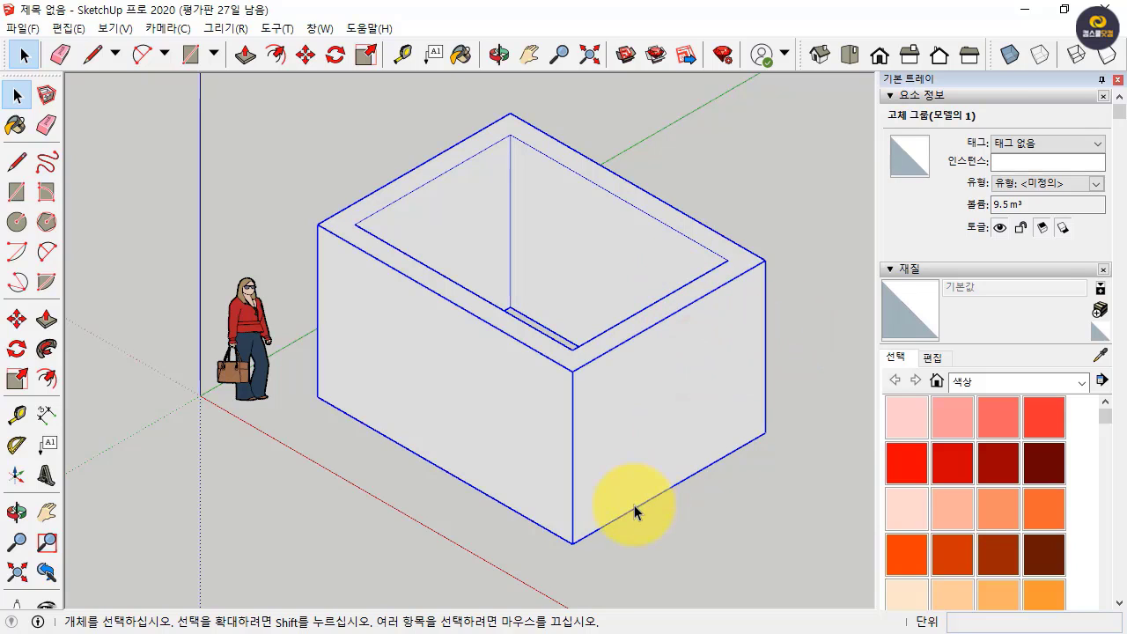
middle_drag(637, 495, 667, 516)
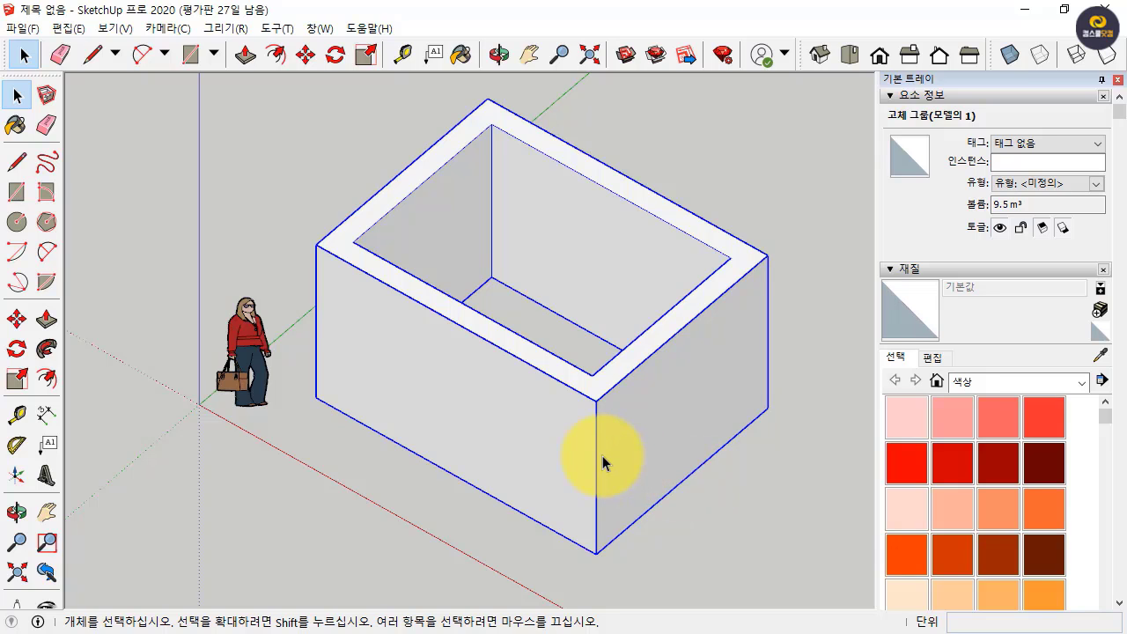
middle_drag(596, 453, 408, 449)
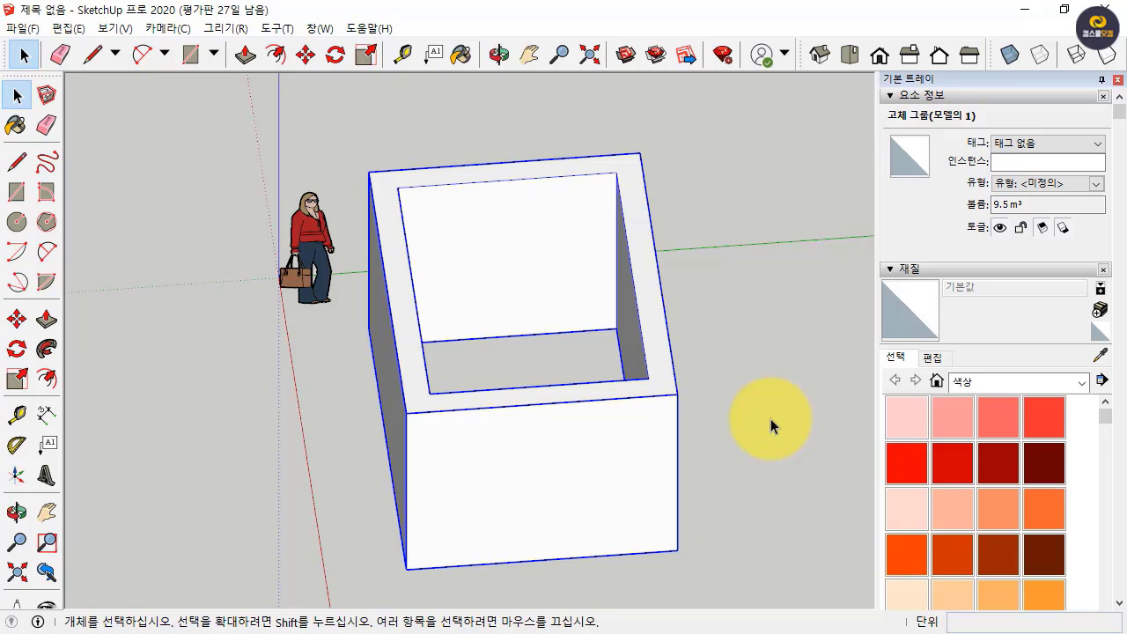
middle_drag(581, 461, 760, 414)
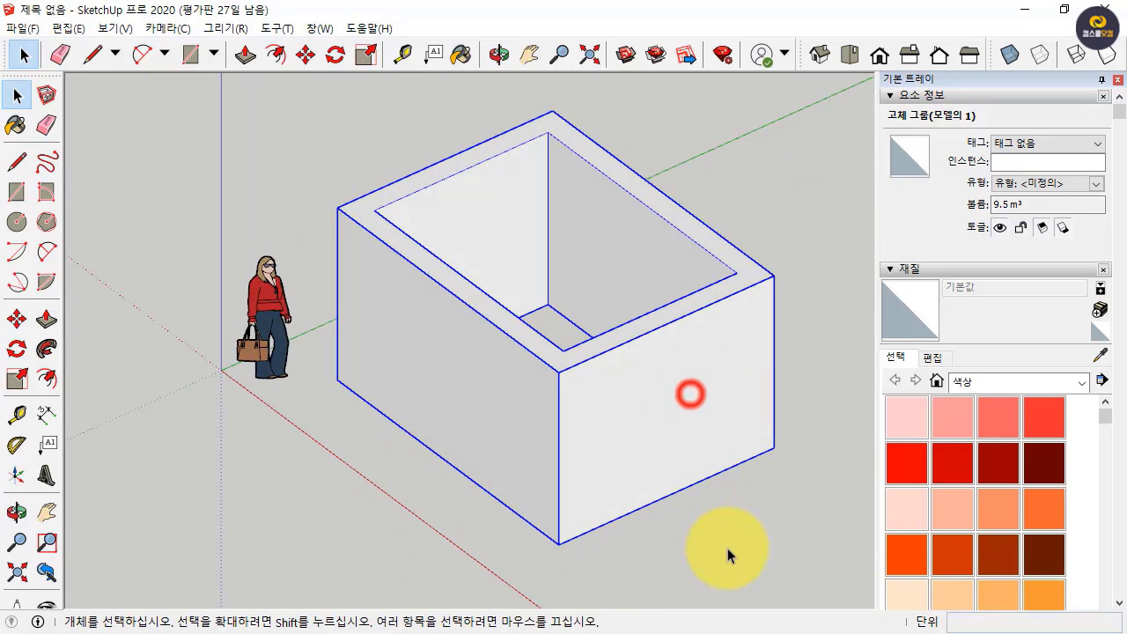
click(727, 547)
click(682, 440)
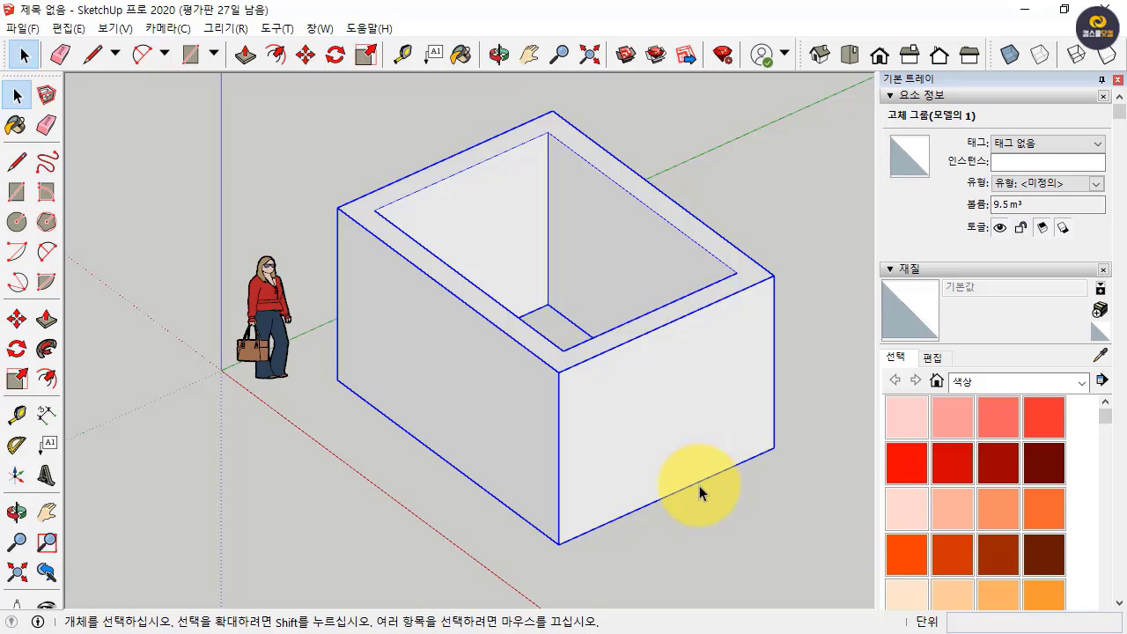
Select the wall group and open it for editing
click(745, 177)
click(571, 133)
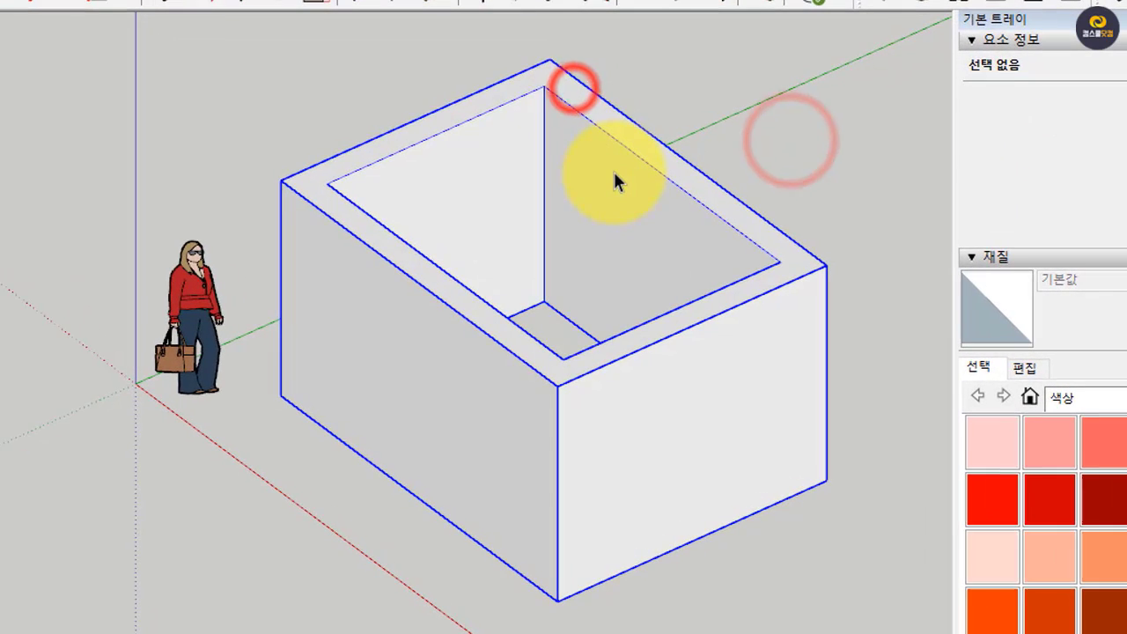
right_click(570, 116)
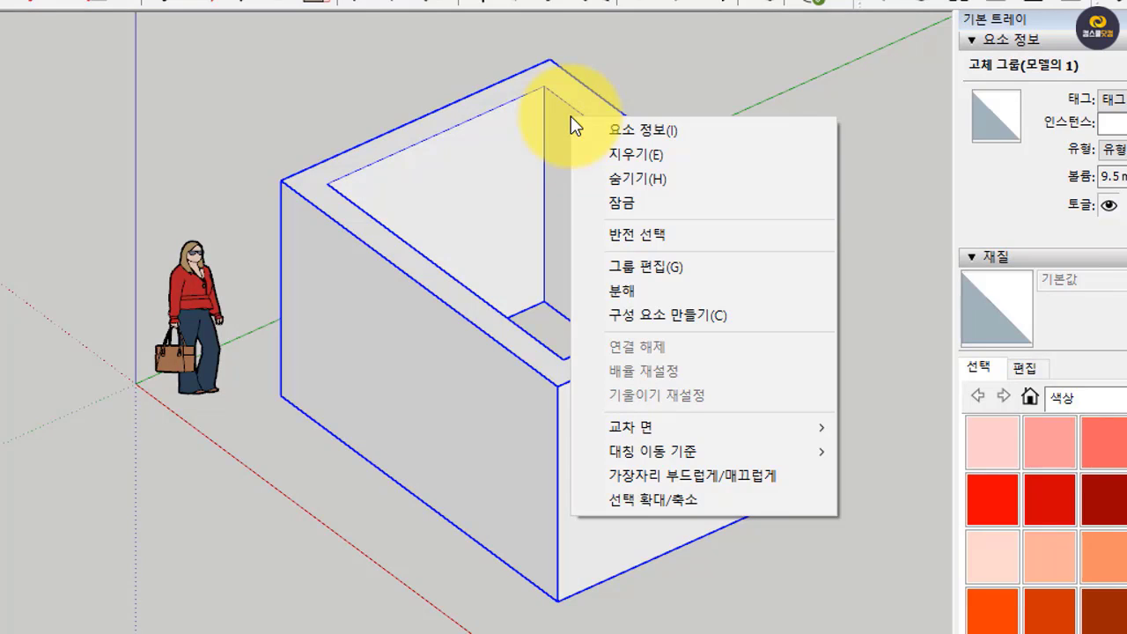
click(698, 264)
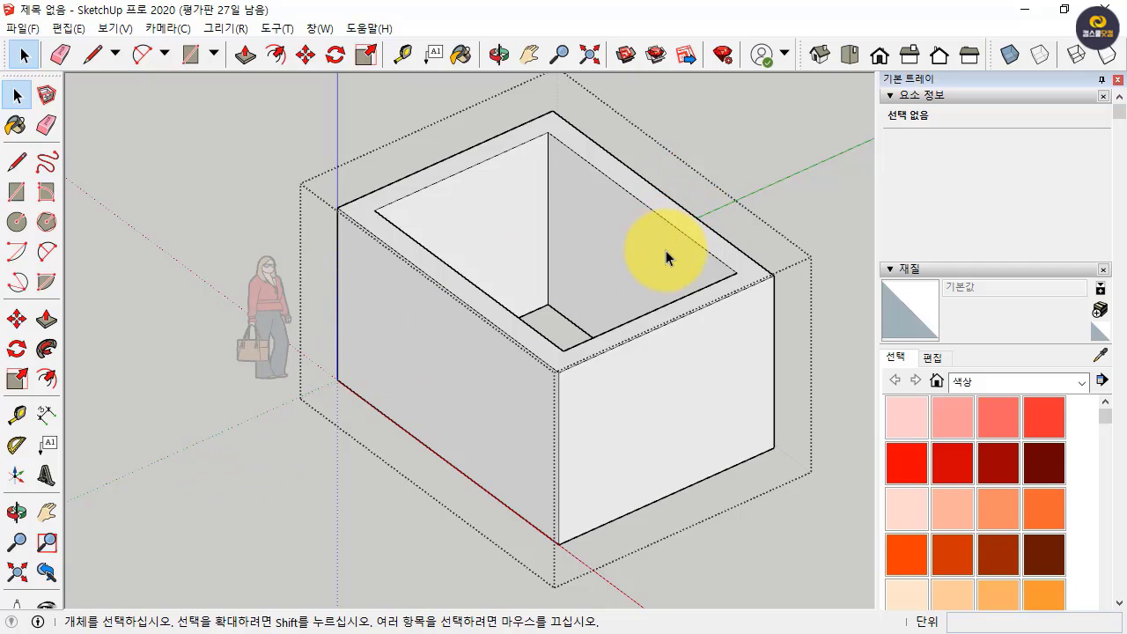
Switch to the top view and dimension the room's inner short side, placing the dimension outside the adjacent wall
click(851, 55)
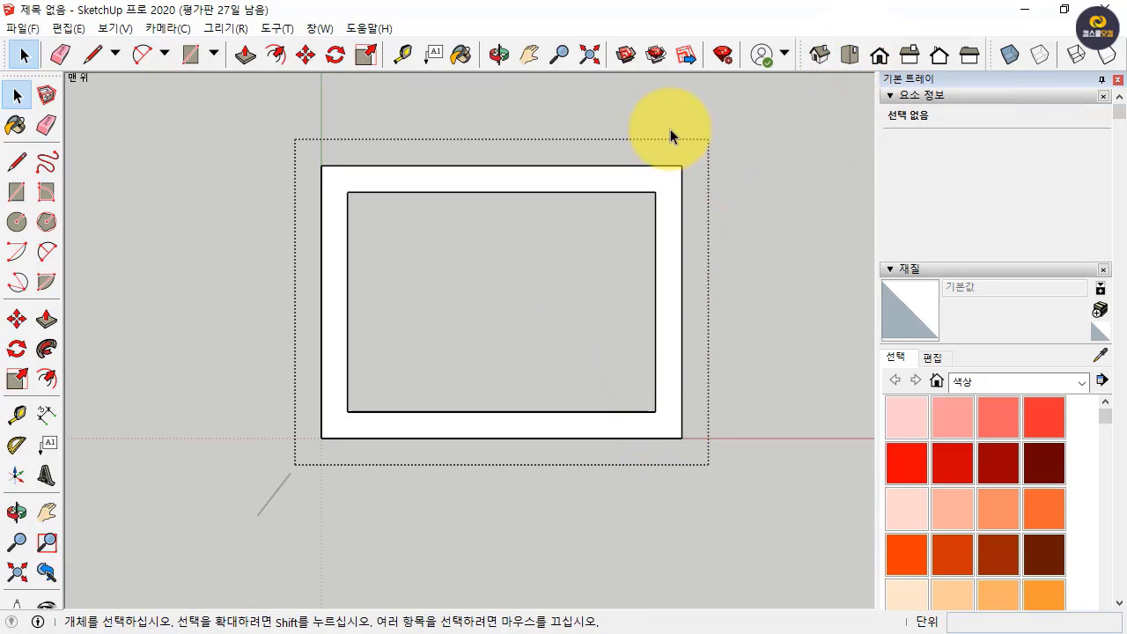
click(47, 414)
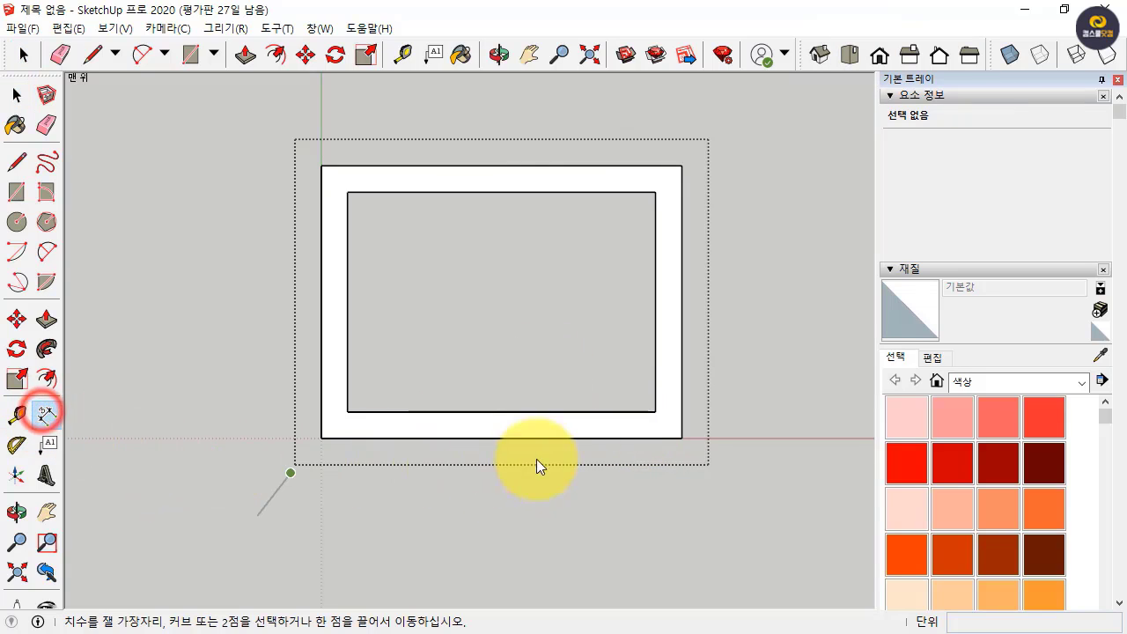
click(654, 411)
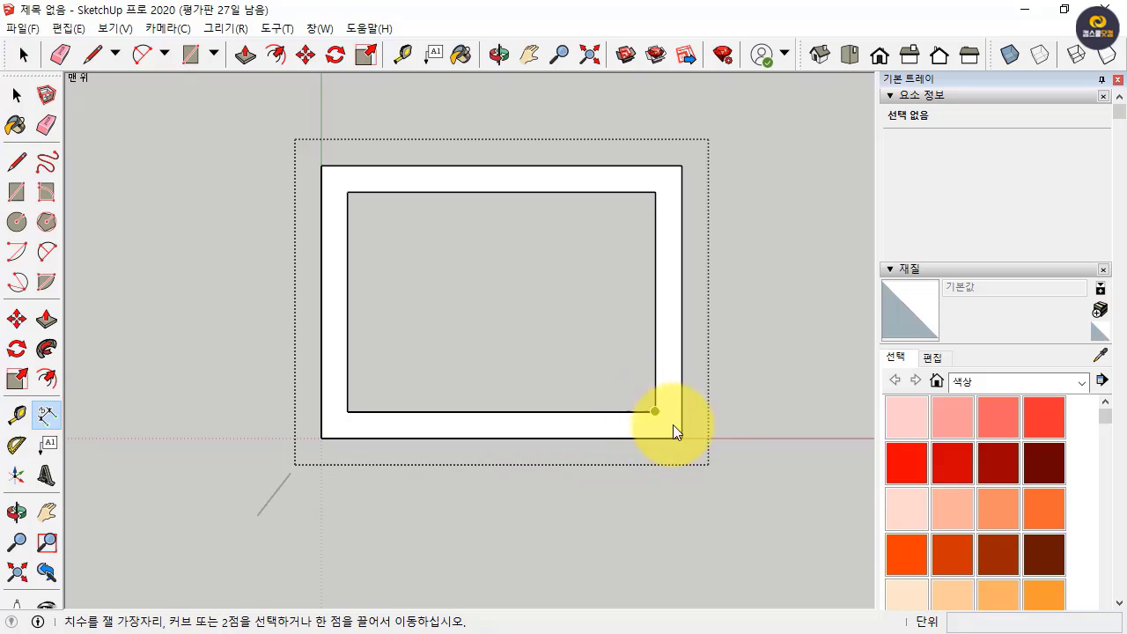
click(653, 411)
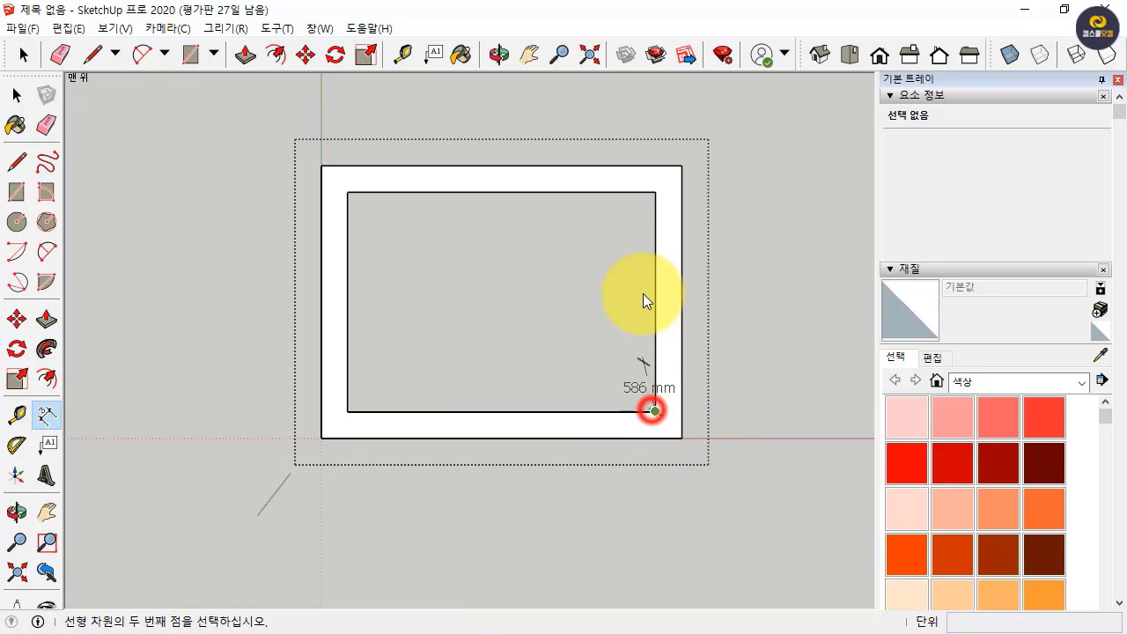
click(654, 191)
click(762, 202)
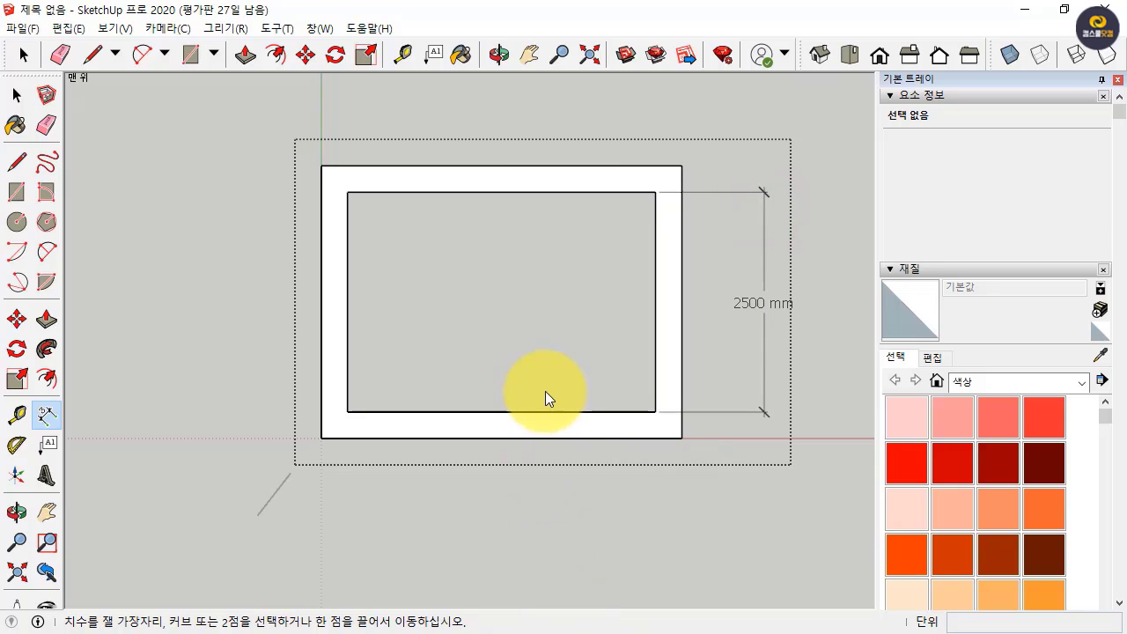
Window-select the far long wall's faces and edges inside the group and check them in X-ray mode from isometric and top views
shift+middle_drag(543, 320, 474, 456)
key(m)
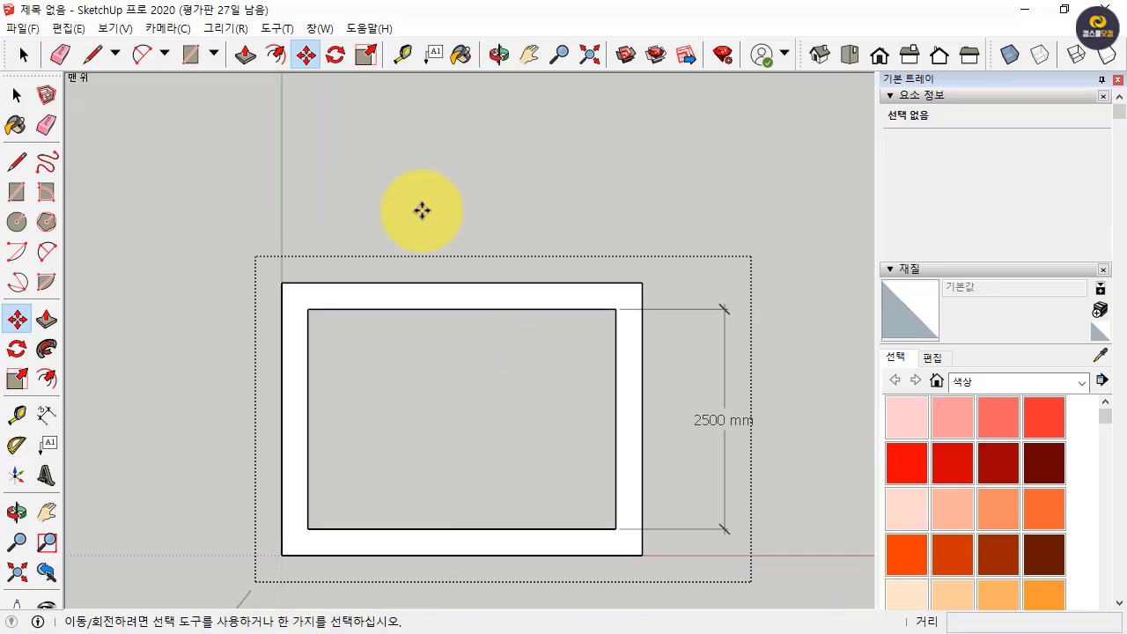
click(18, 97)
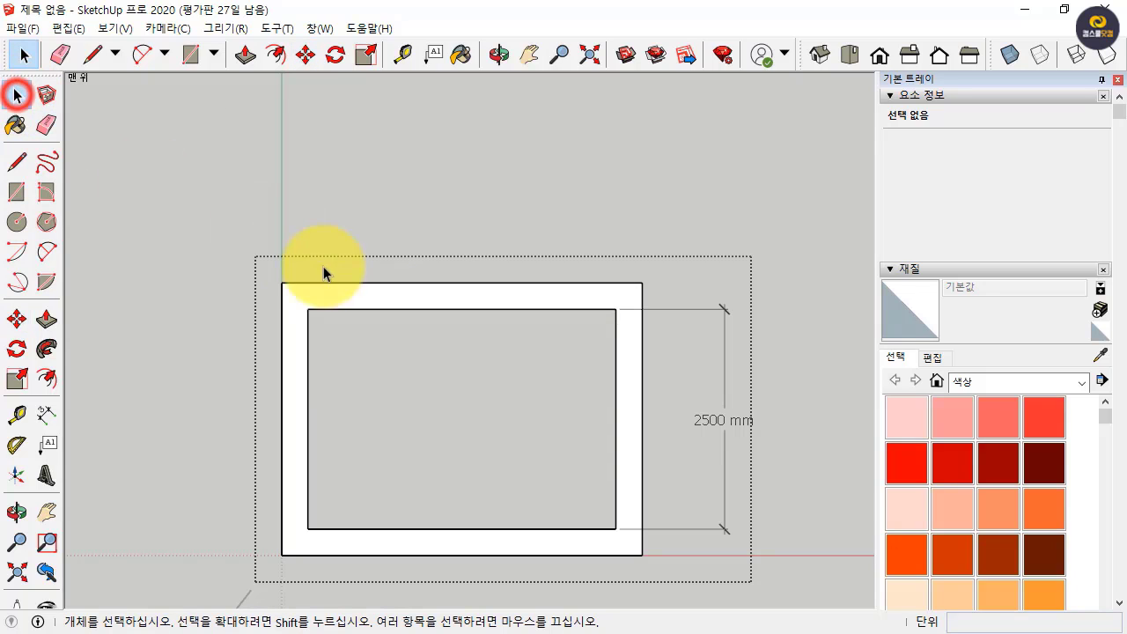
drag(204, 220, 702, 364)
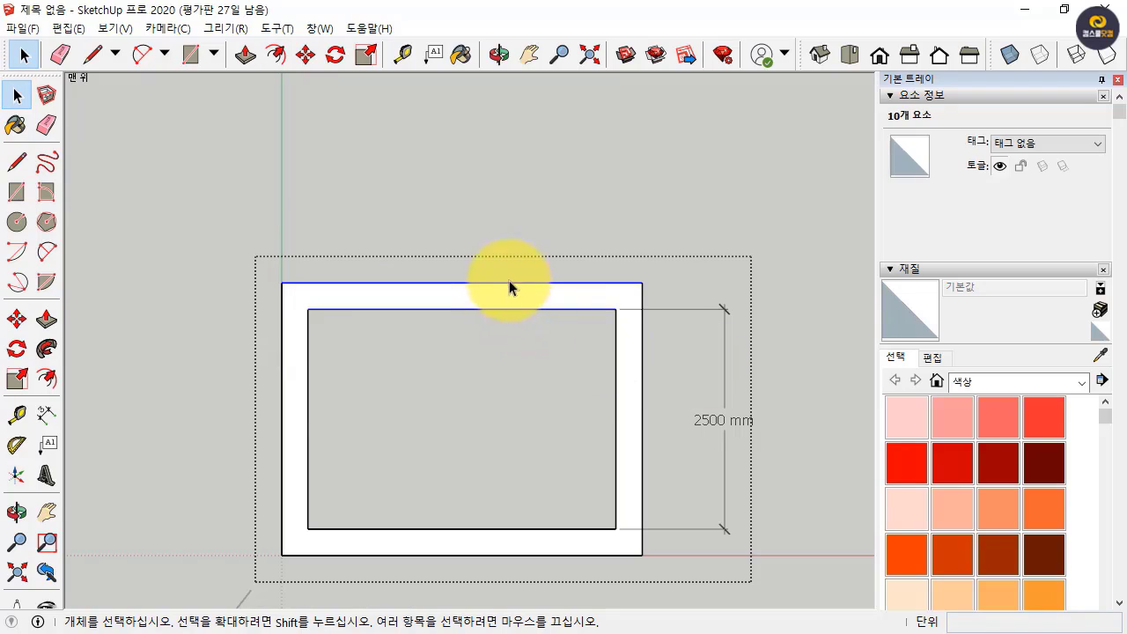
click(1009, 54)
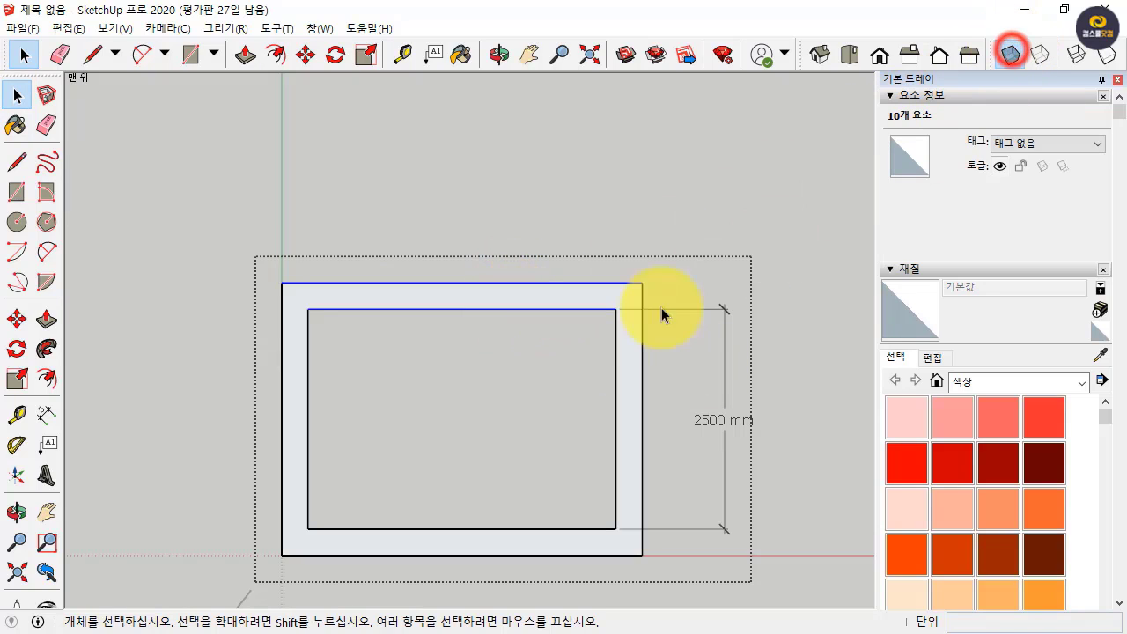
click(818, 55)
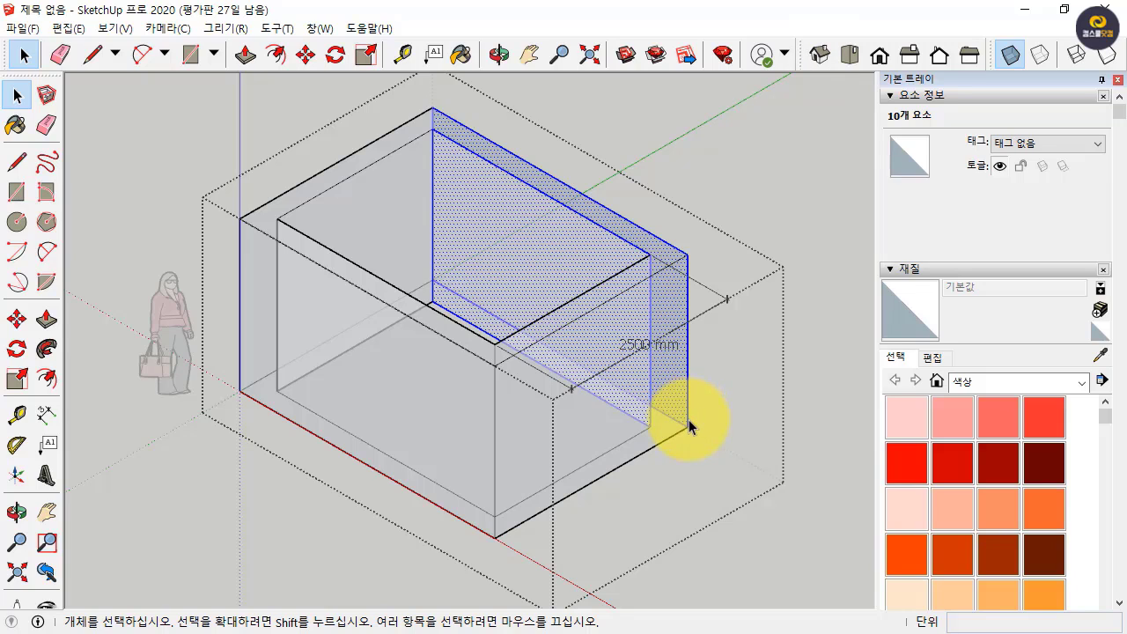
click(842, 60)
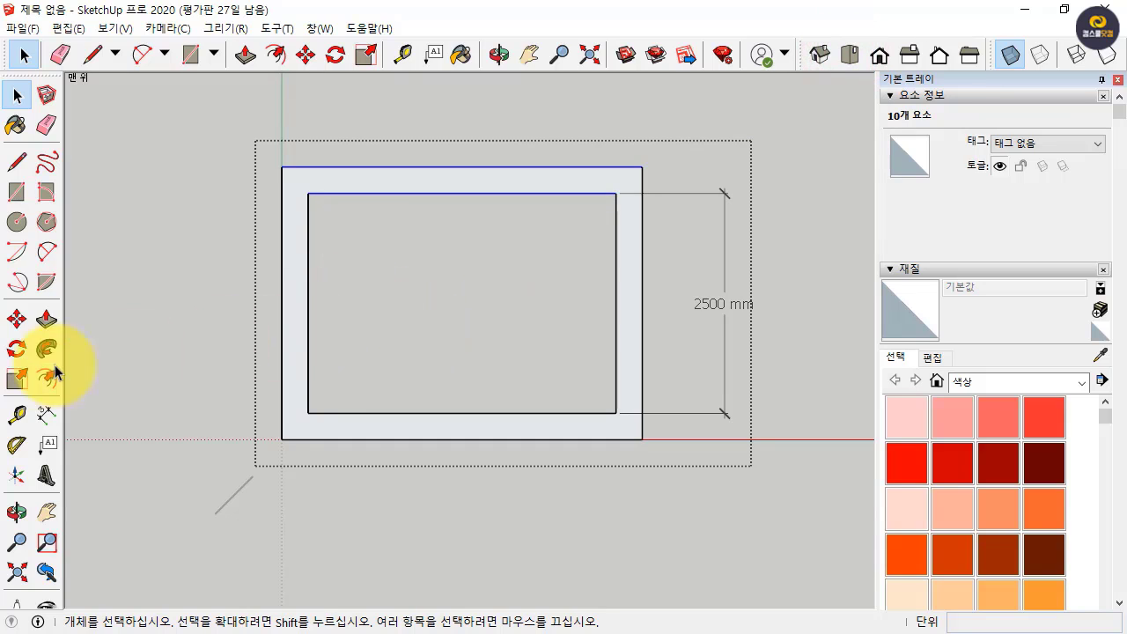
Move the selected far wall 1000 mm outward along the green axis, and clear the selection
click(17, 319)
shift+middle_drag(464, 316, 435, 461)
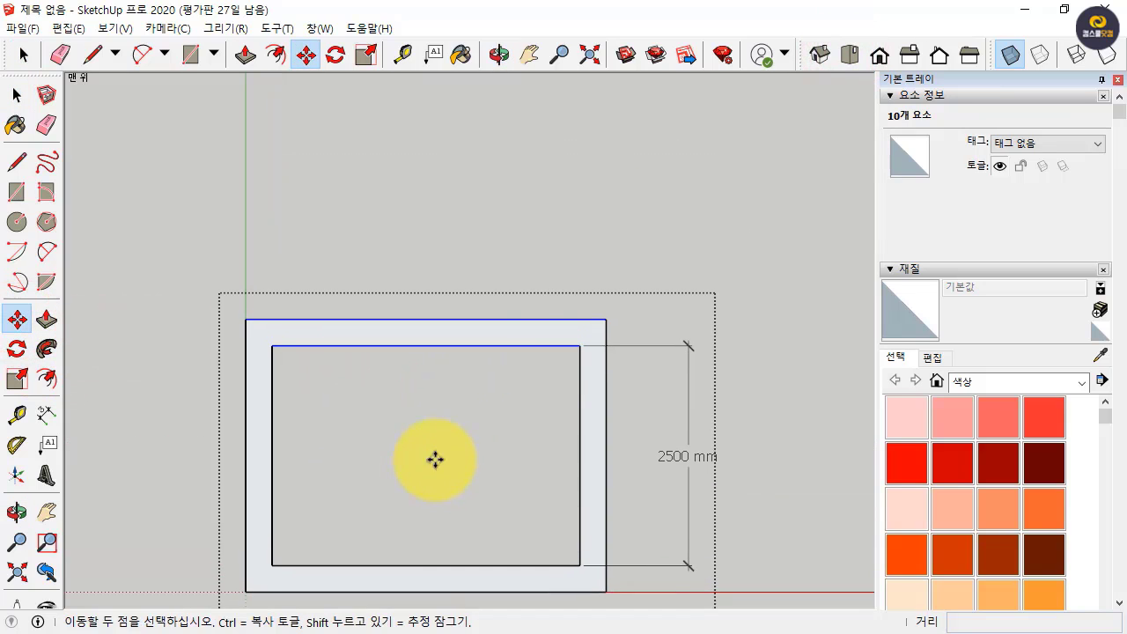
click(583, 268)
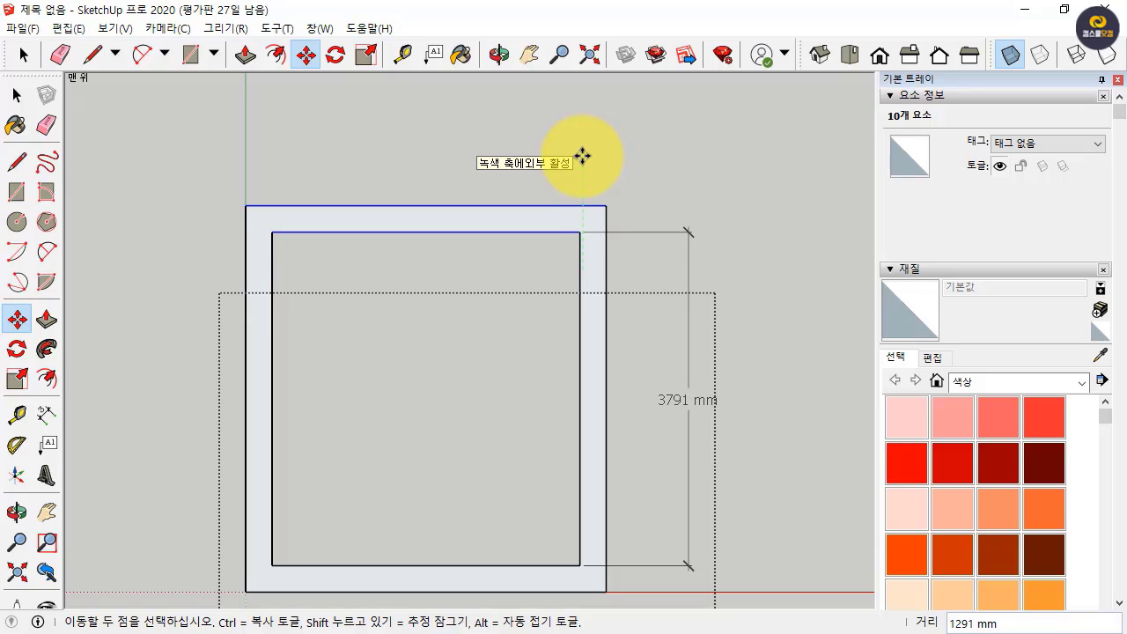
text(1000)
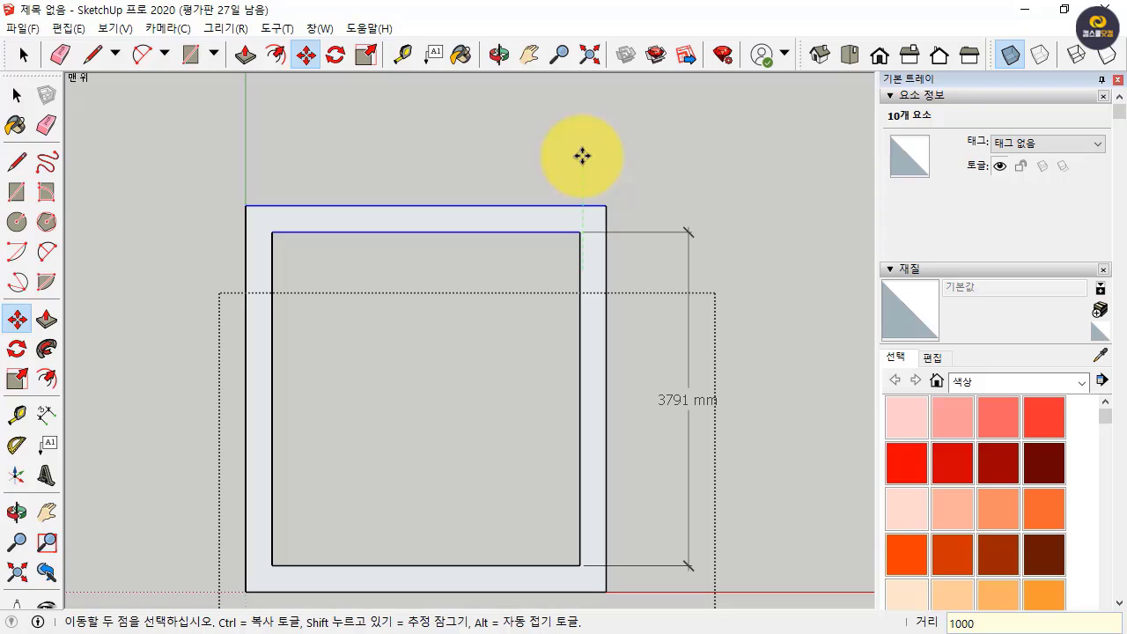
key(Return)
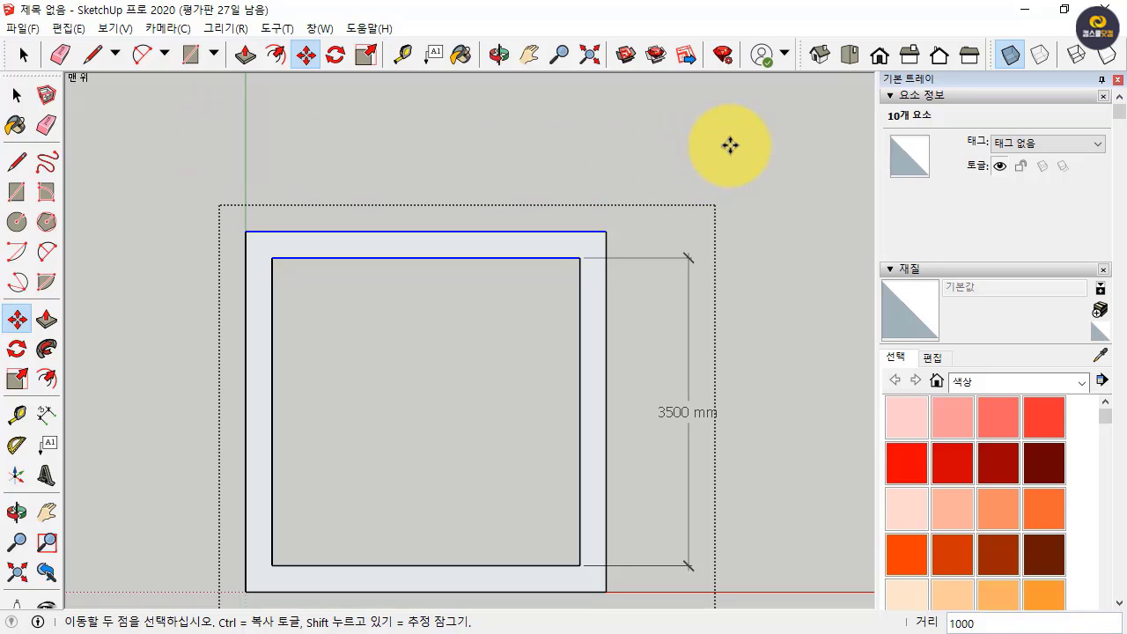
key(space)
click(756, 154)
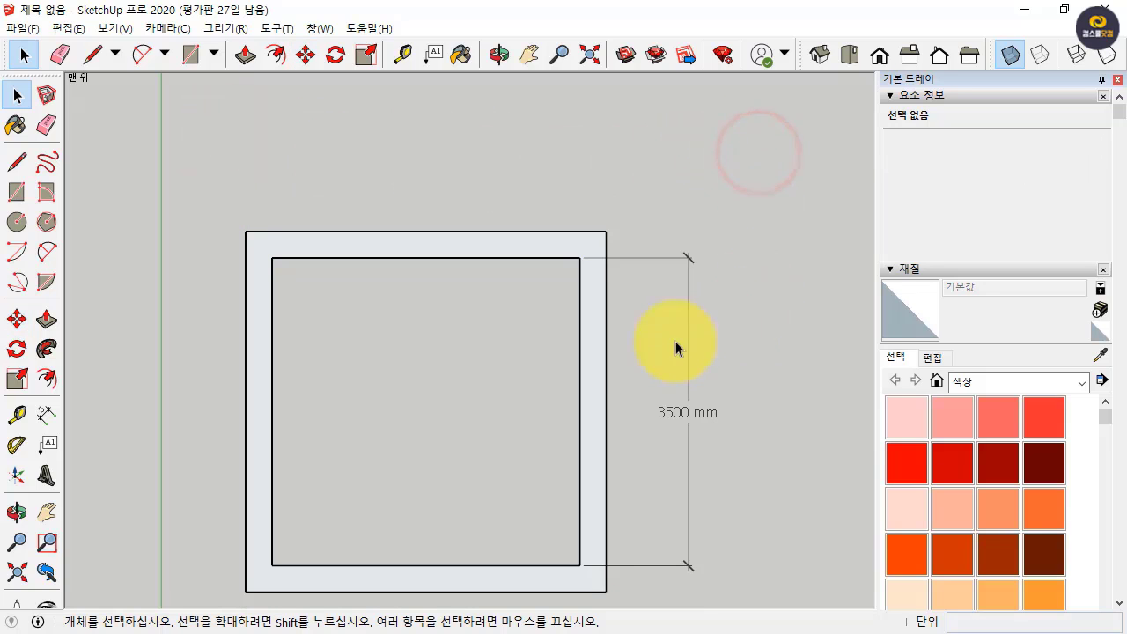
Show the enlarged room in isometric view, turn off X-ray mode, and orbit to look into it from above
middle_drag(454, 318, 502, 214)
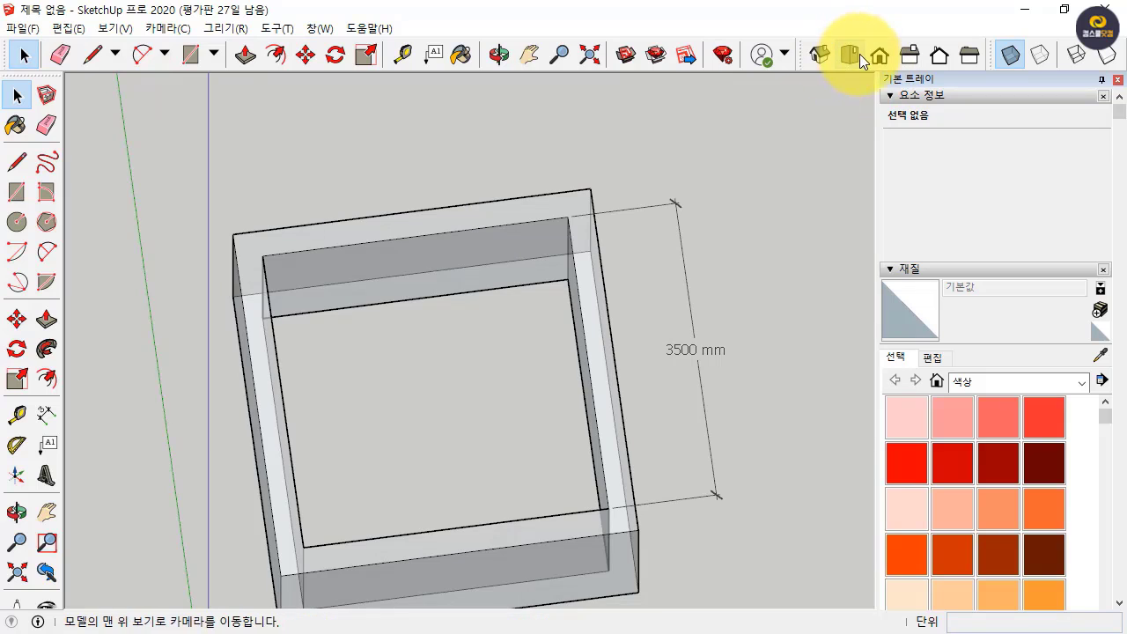
click(809, 56)
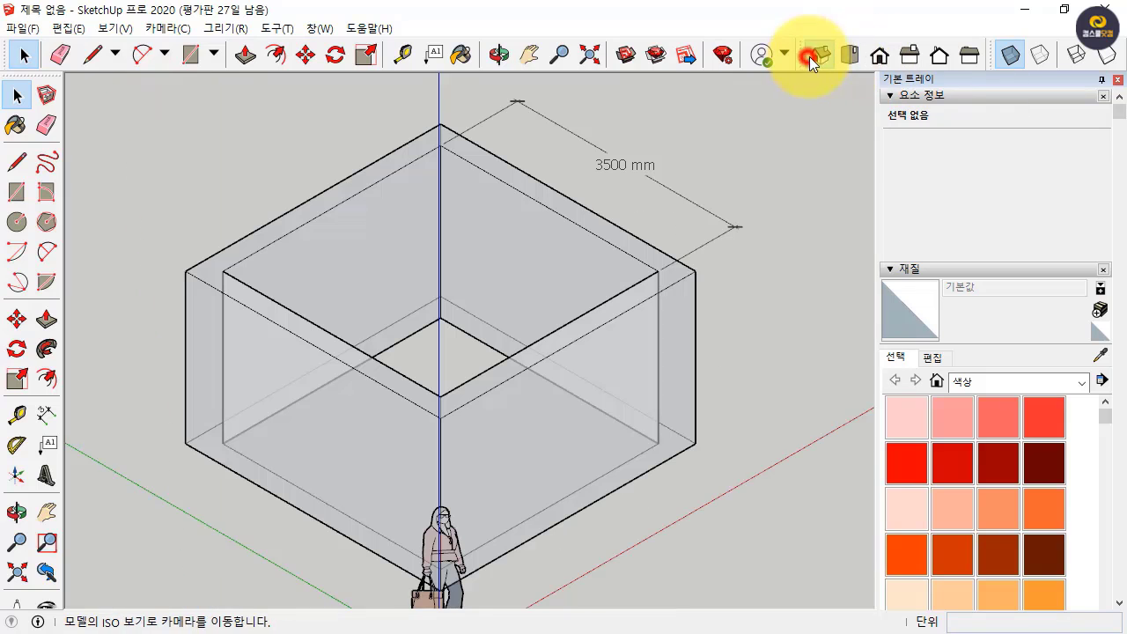
click(1010, 55)
middle_drag(616, 389, 591, 506)
drag(590, 505, 766, 463)
key(space)
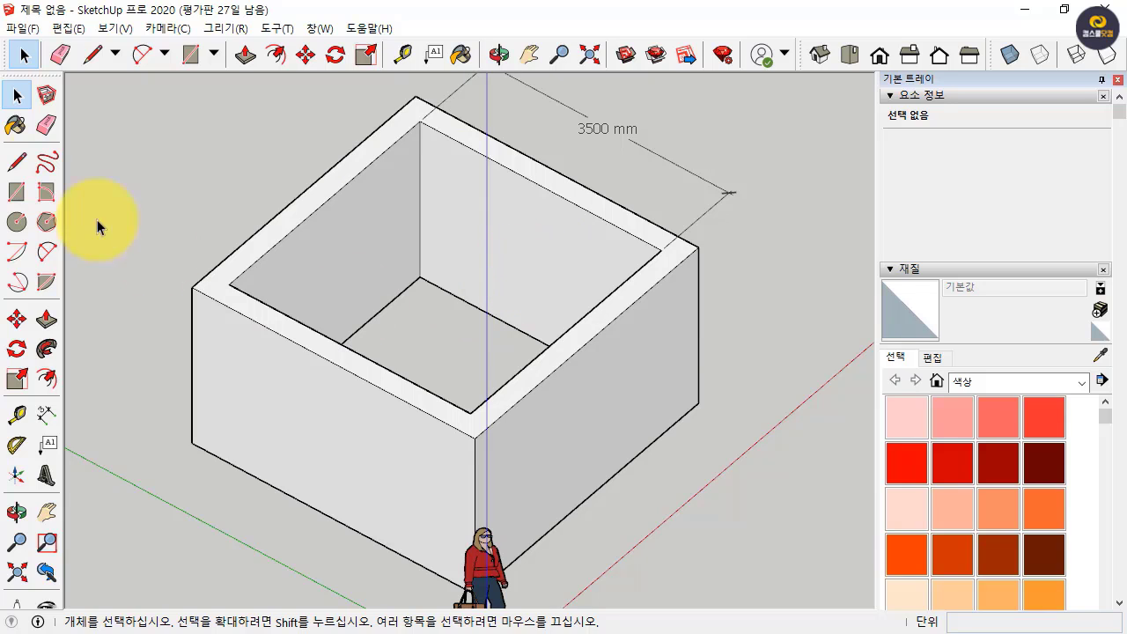
Start saving the model under a new name and create a folder named 녹화파일 inside 58.SketchUp-30
click(30, 41)
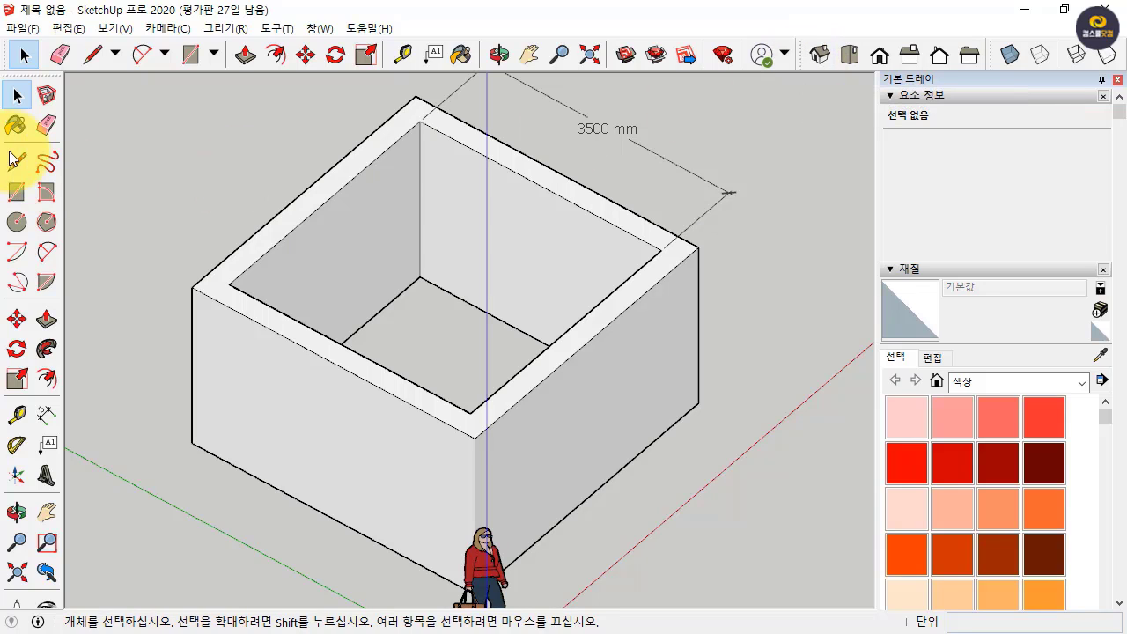
click(22, 29)
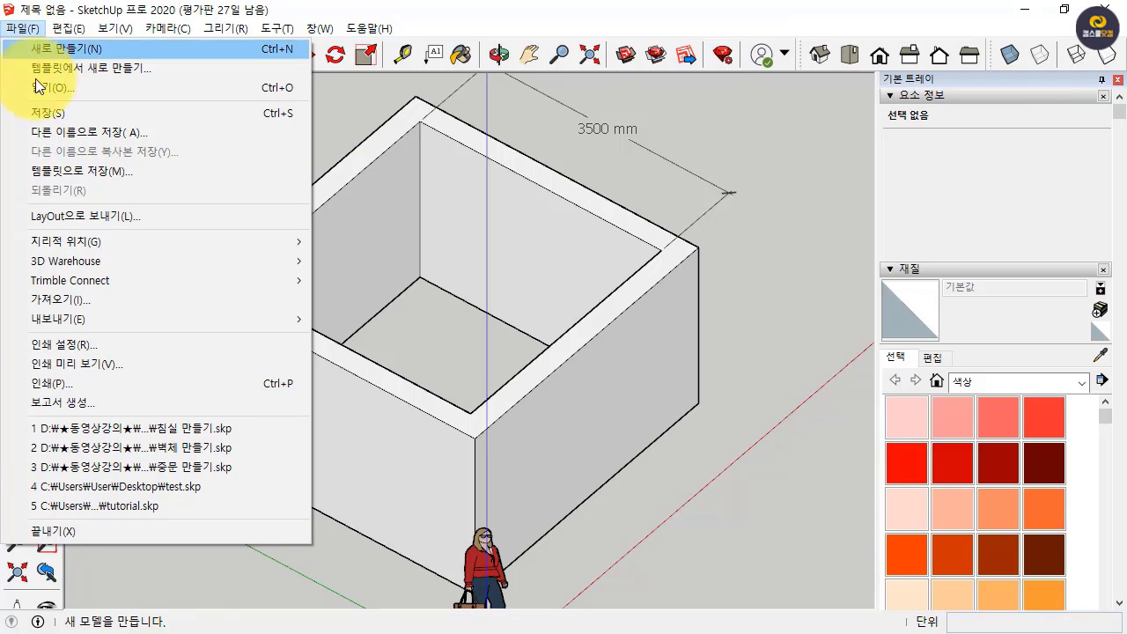
click(85, 132)
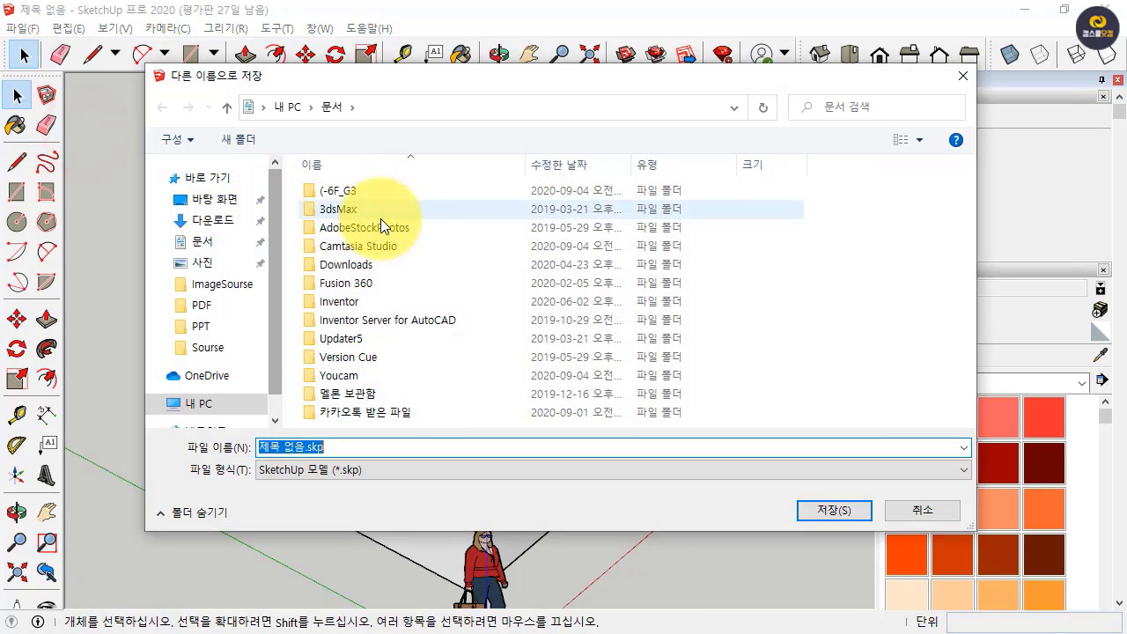
drag(273, 362, 271, 379)
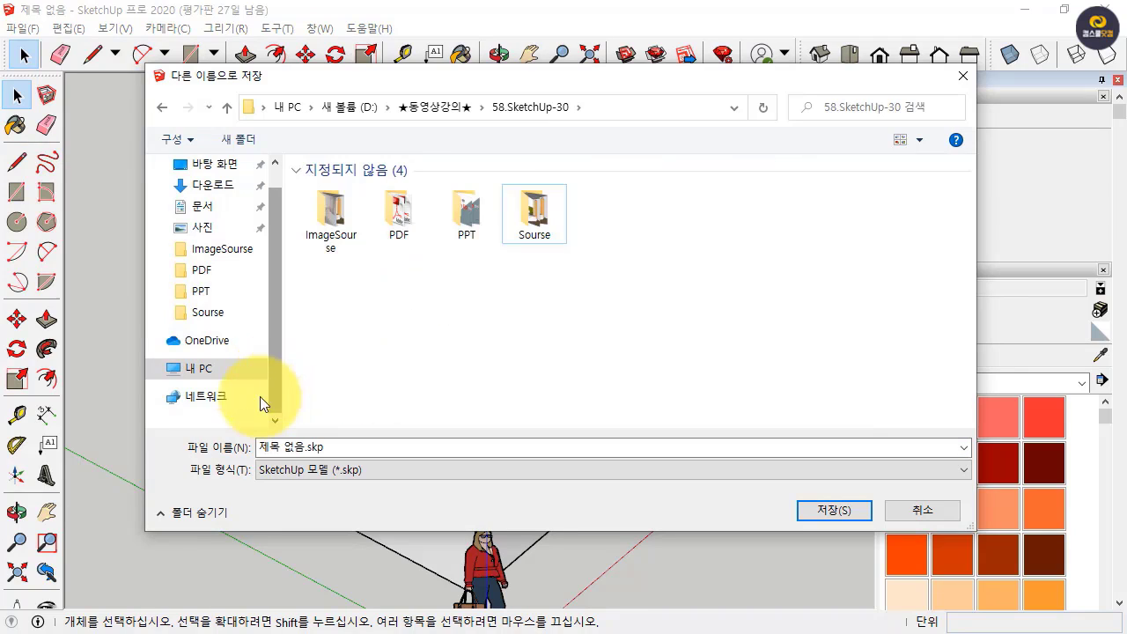
right_click(640, 207)
click(663, 218)
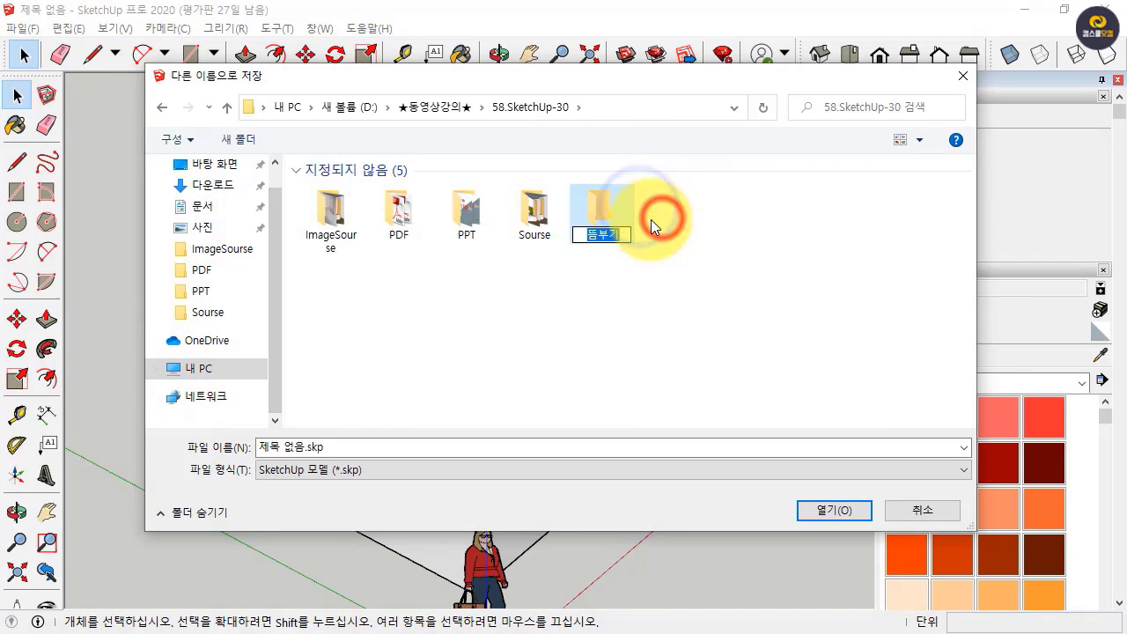
key(BackSpace)
text(녹화파일)
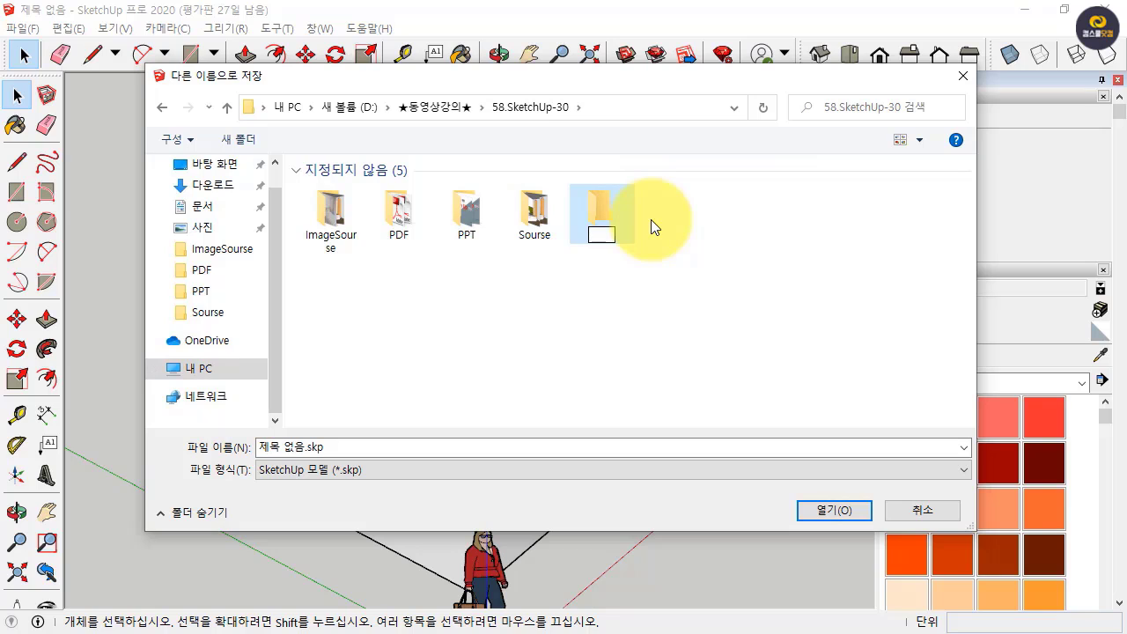
key(Return)
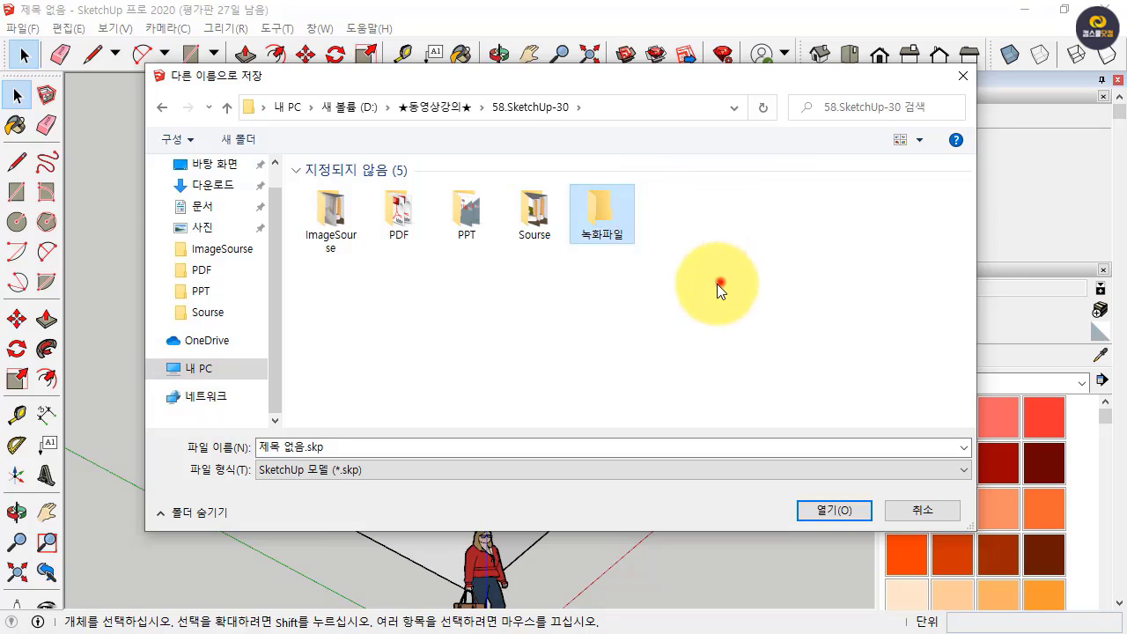
Save the model as 침실.skp in the 녹화파일 folder
click(717, 283)
double_click(620, 216)
click(291, 444)
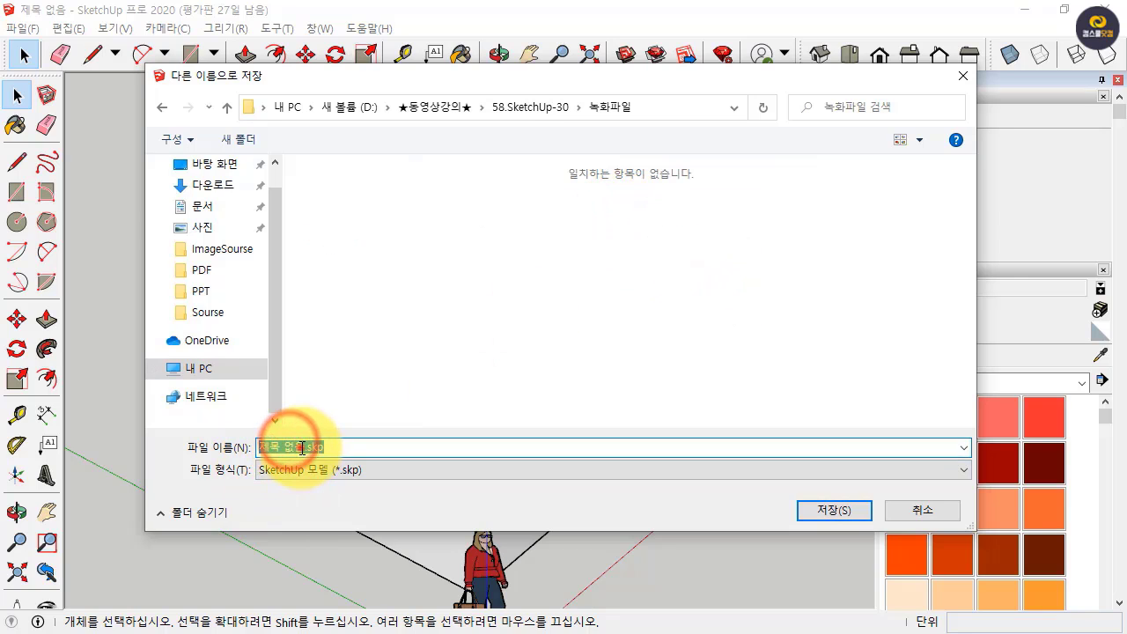
drag(258, 447, 305, 447)
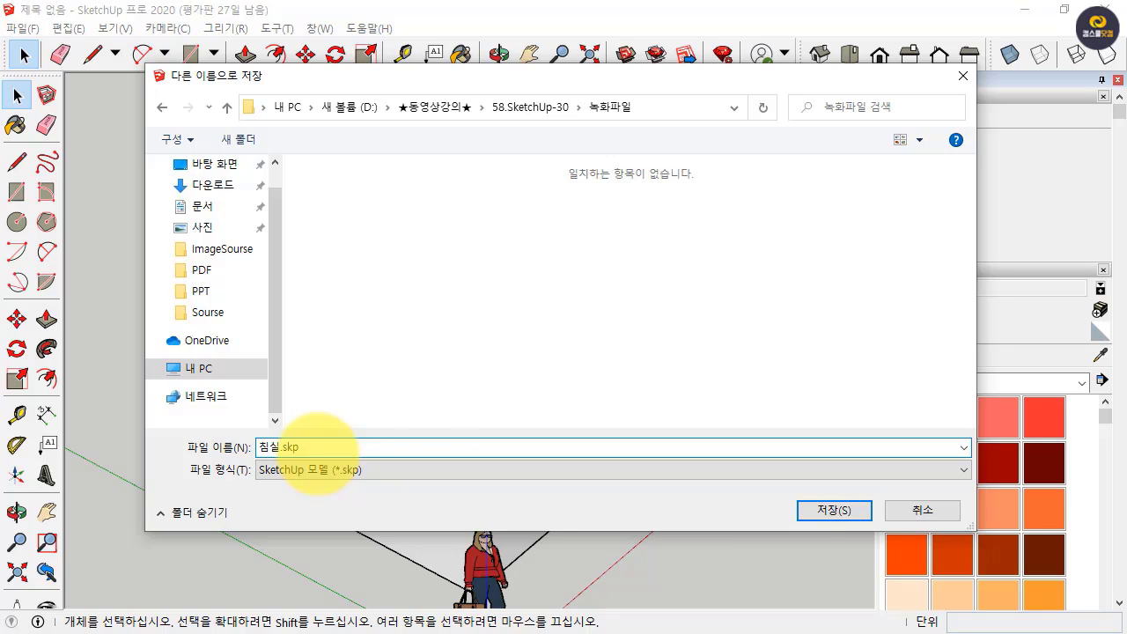
click(832, 509)
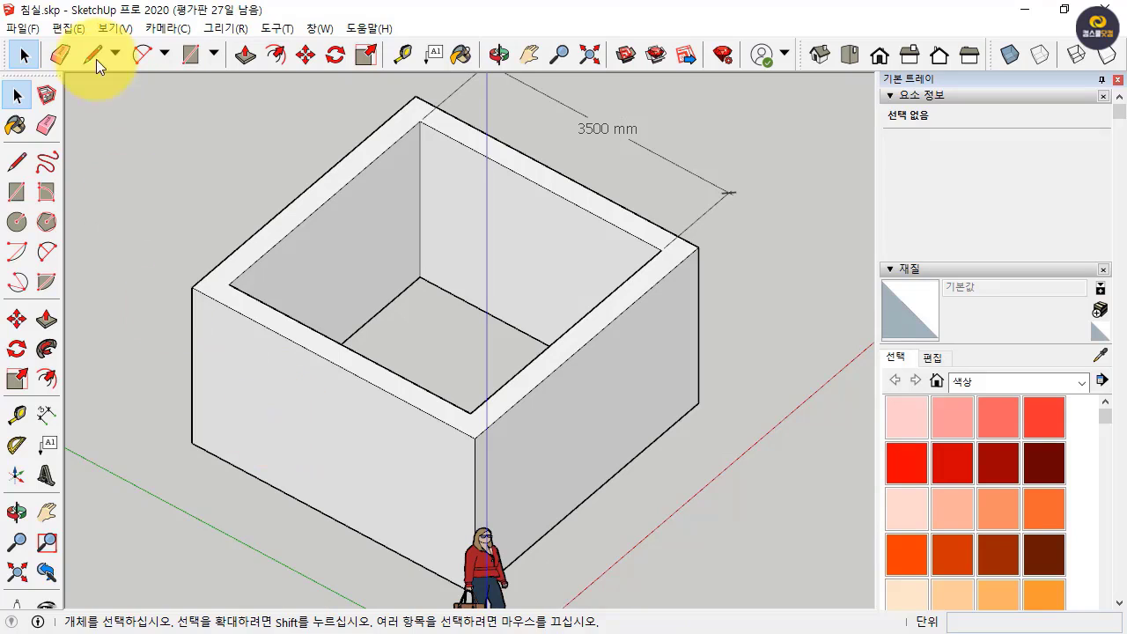
Start a new model, set the camera to parallel projection, and show the top view with the origin toward the lower left
click(21, 28)
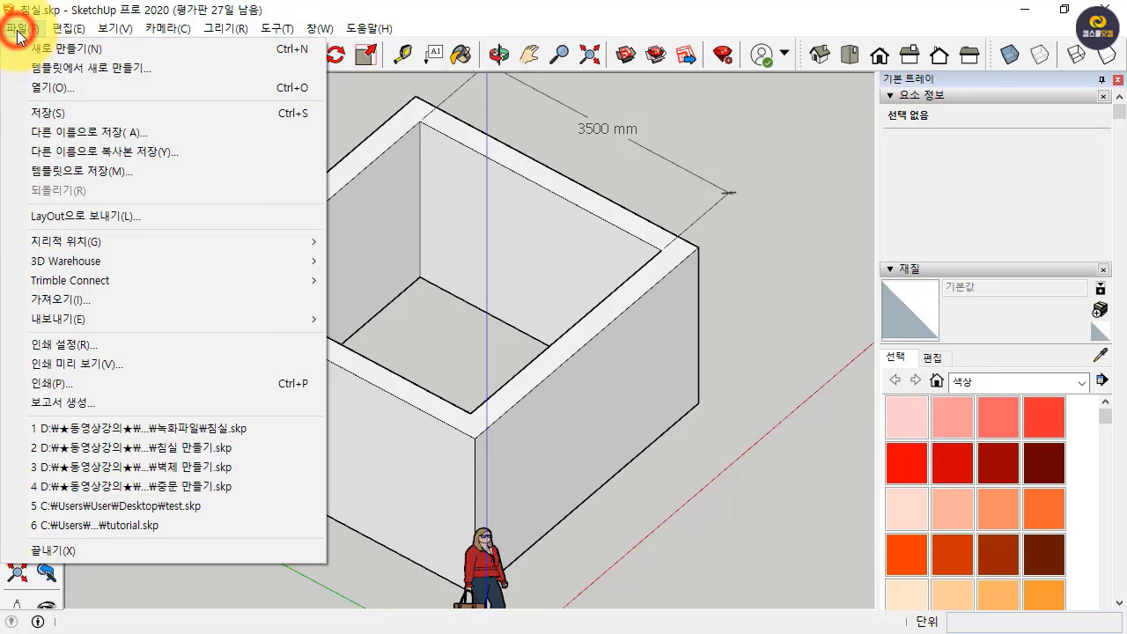
click(69, 51)
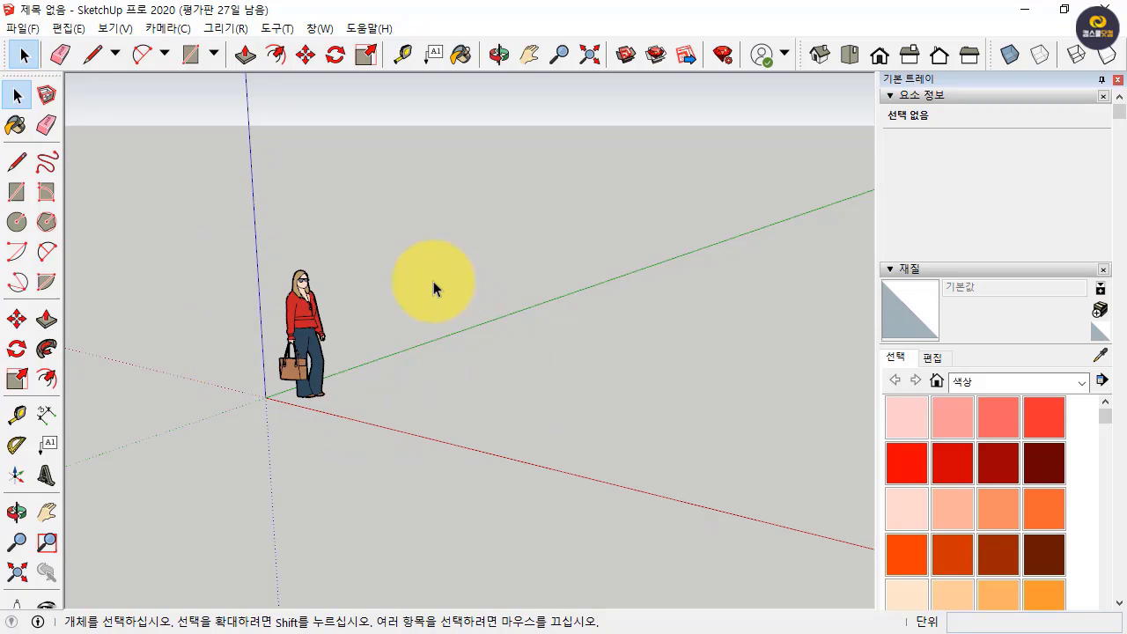
click(189, 30)
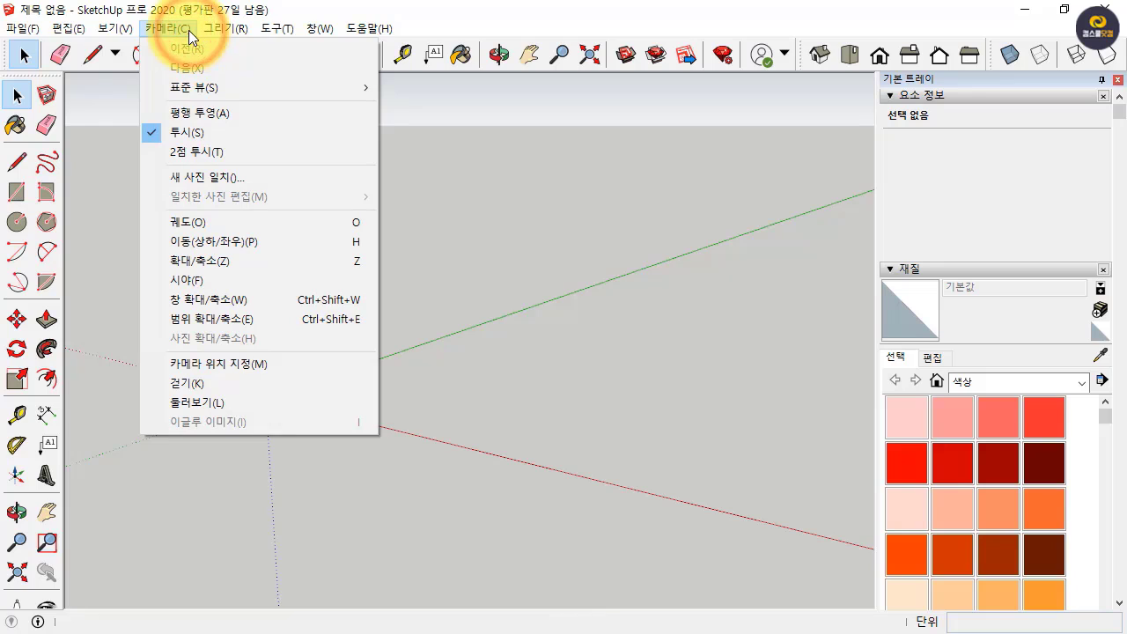
click(224, 111)
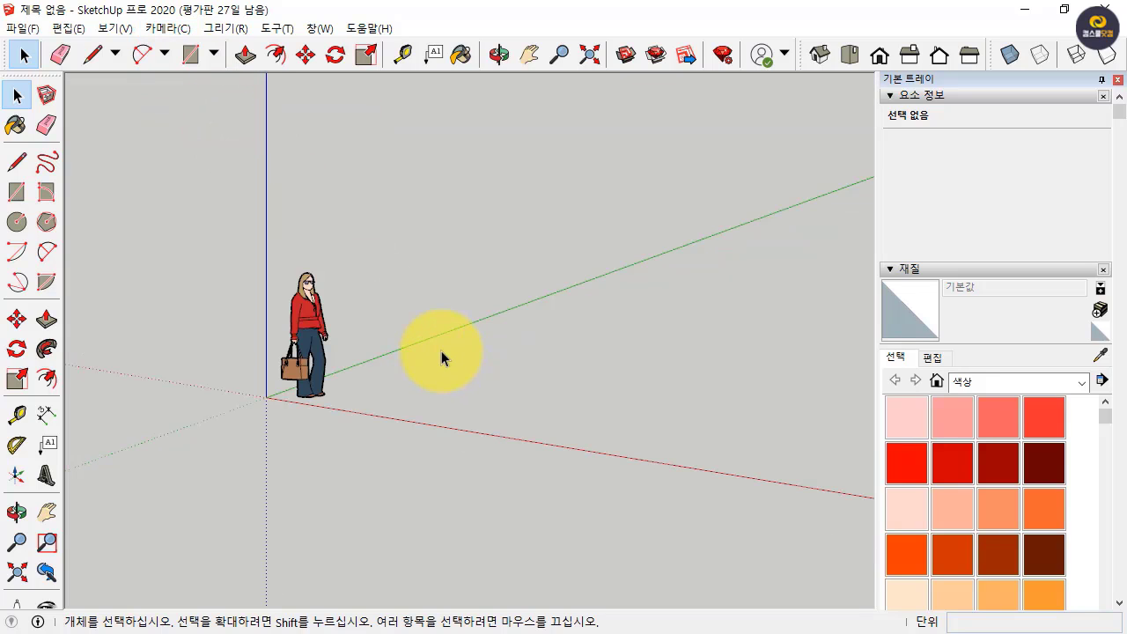
click(846, 49)
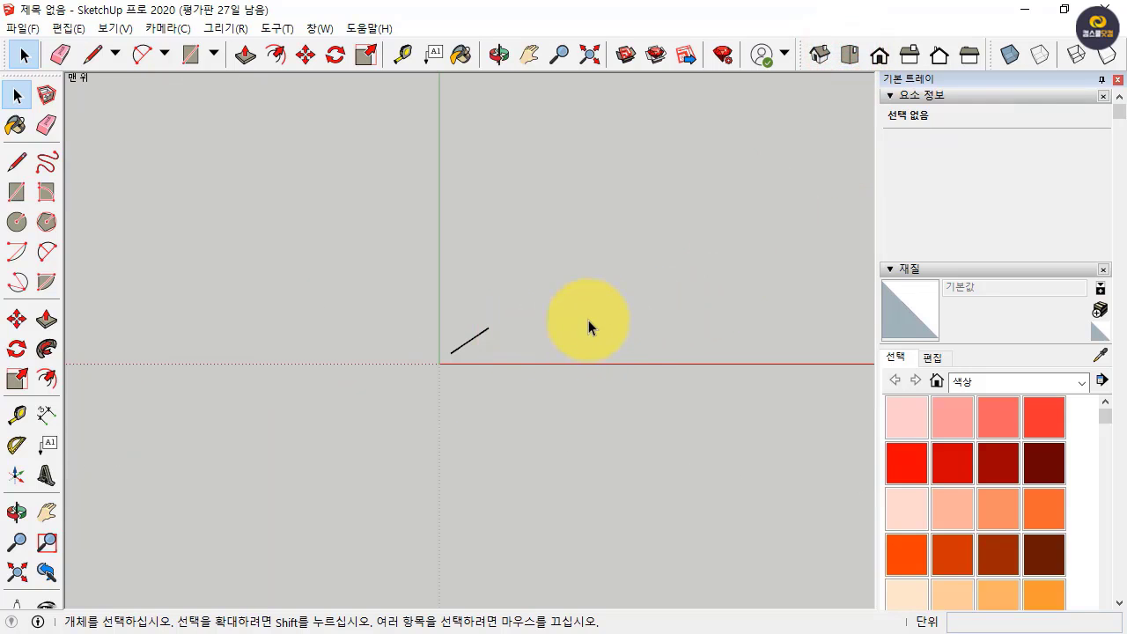
middle_drag(588, 319, 307, 458)
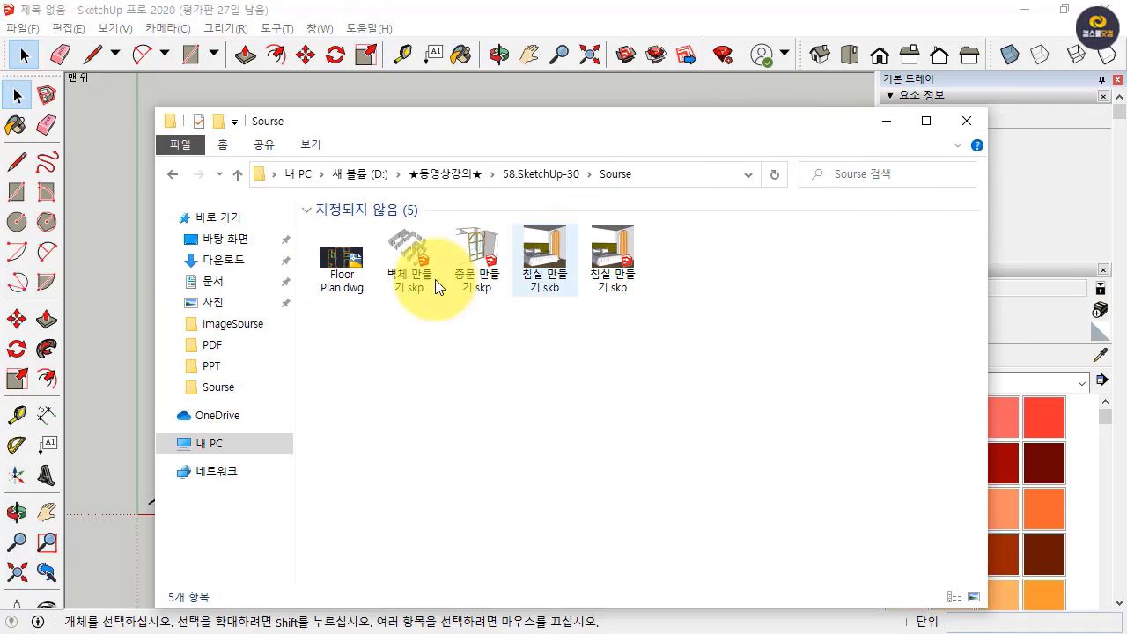
Locate Floor Plan.dwg in the Sourse folder, import it into the new model, and dismiss the import results
click(350, 260)
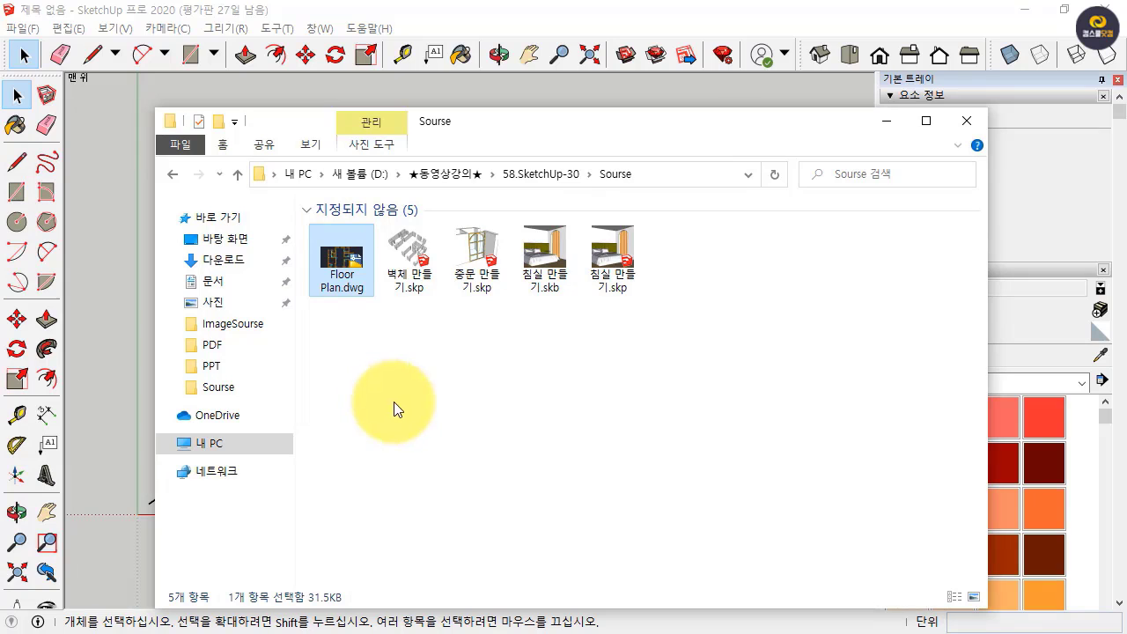
click(388, 361)
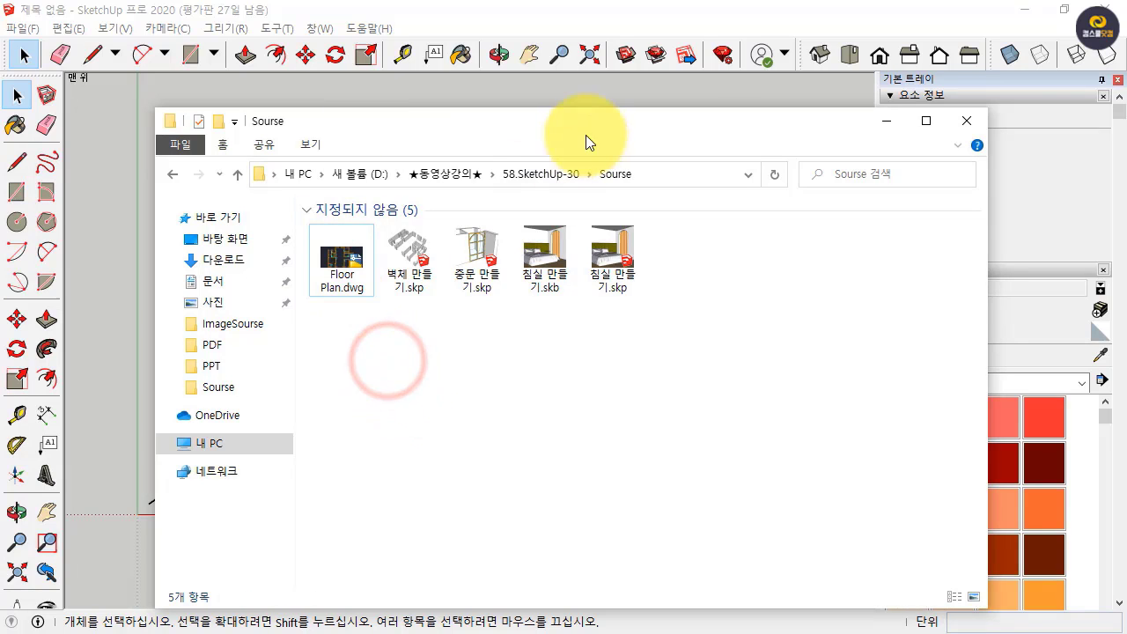
click(619, 122)
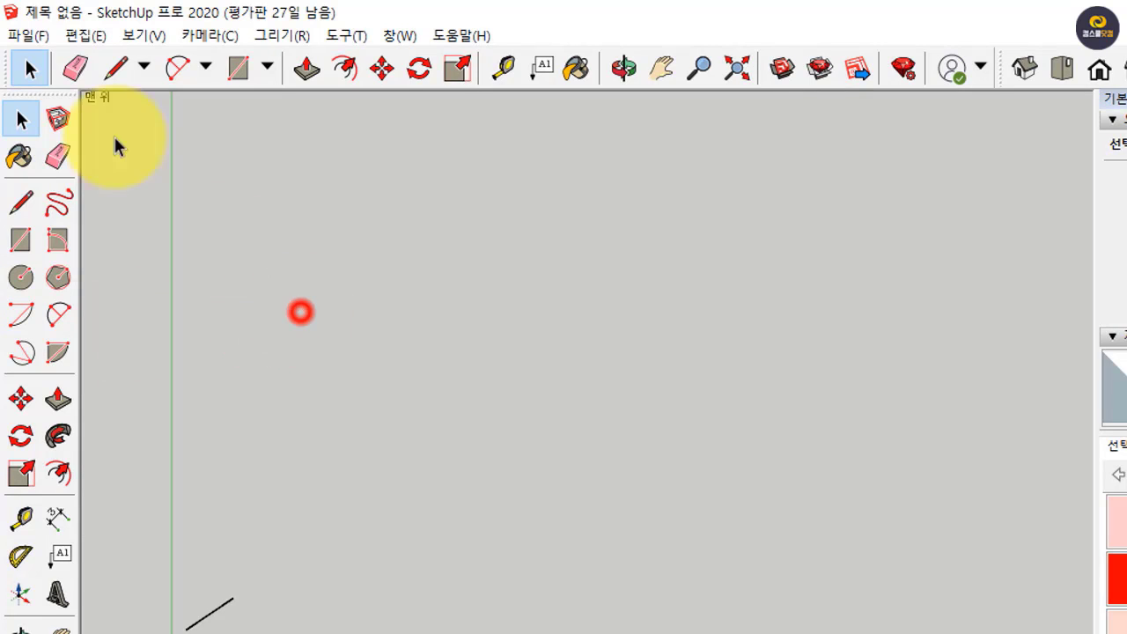
click(29, 31)
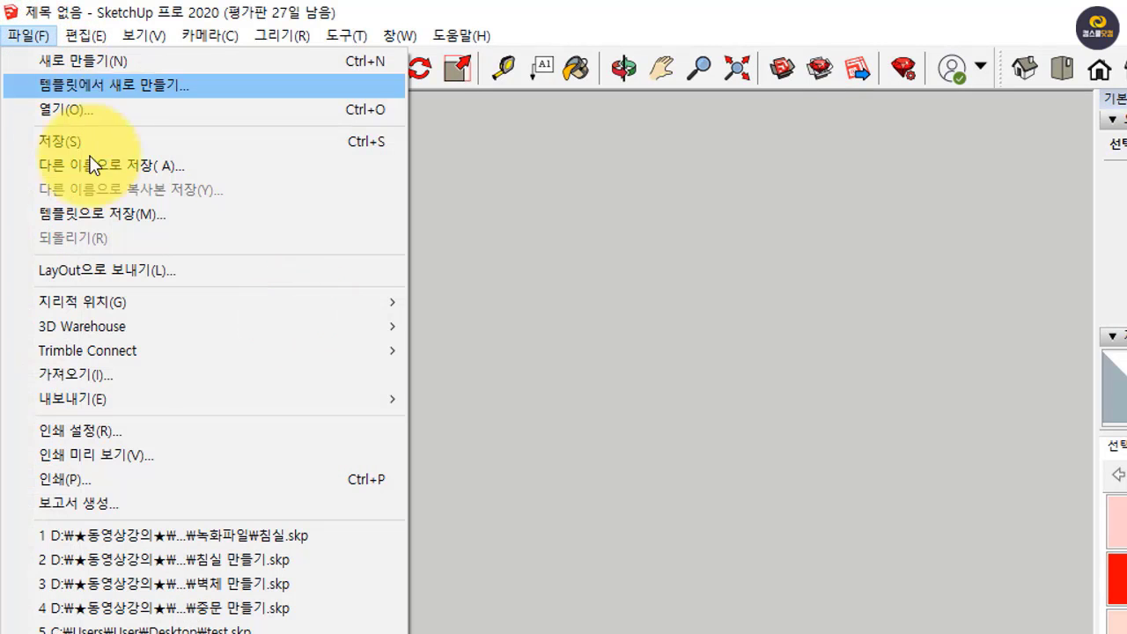
click(163, 382)
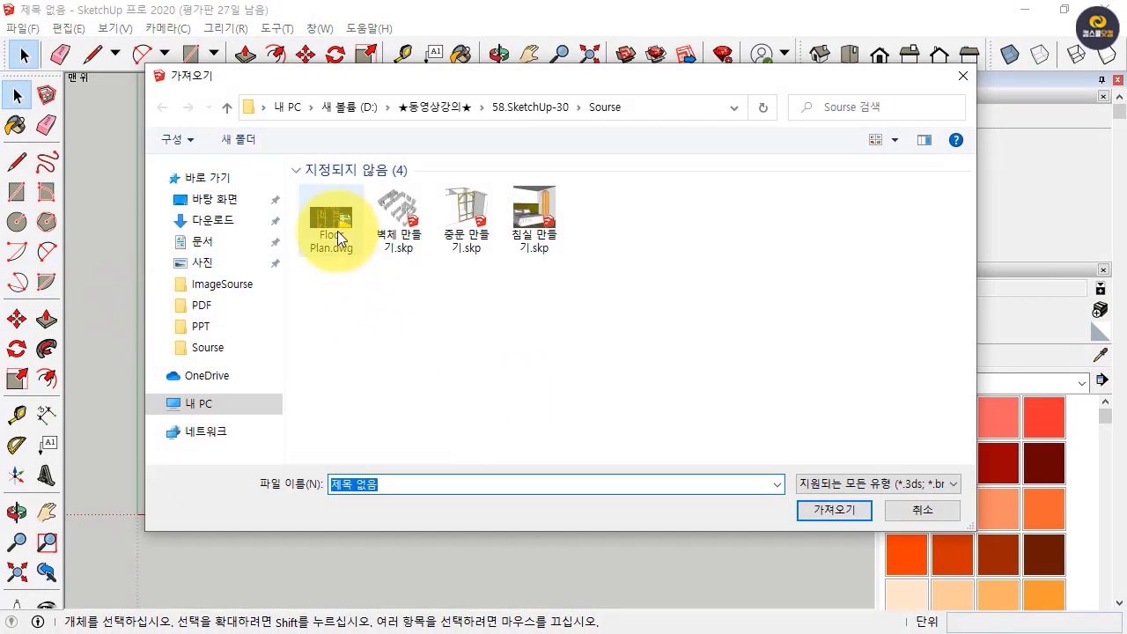
click(335, 222)
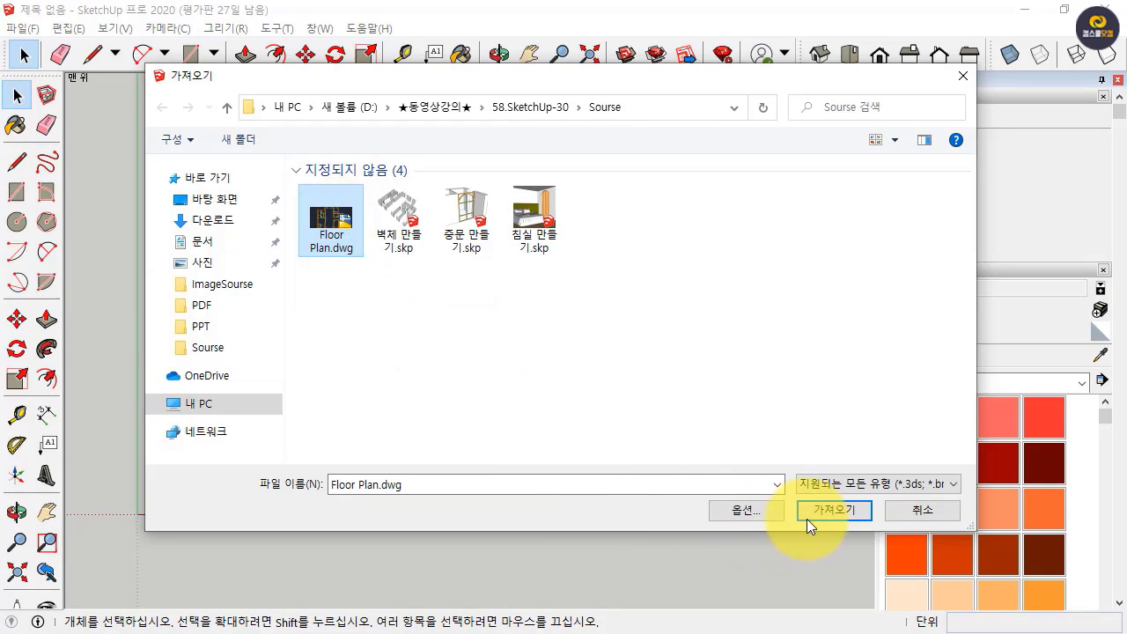
click(829, 513)
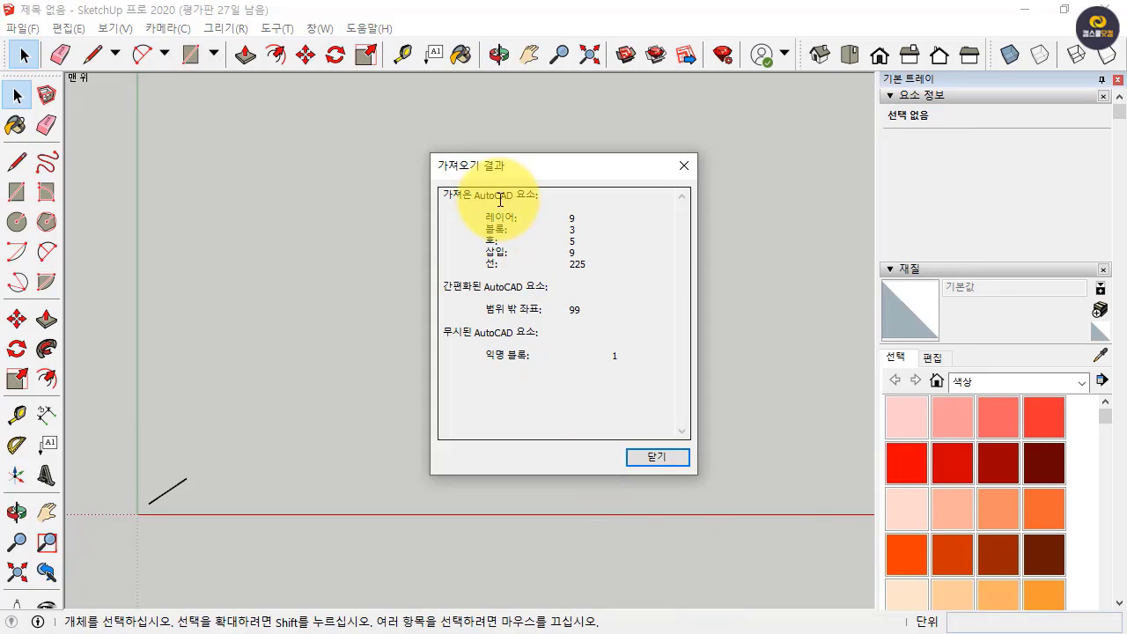
click(660, 457)
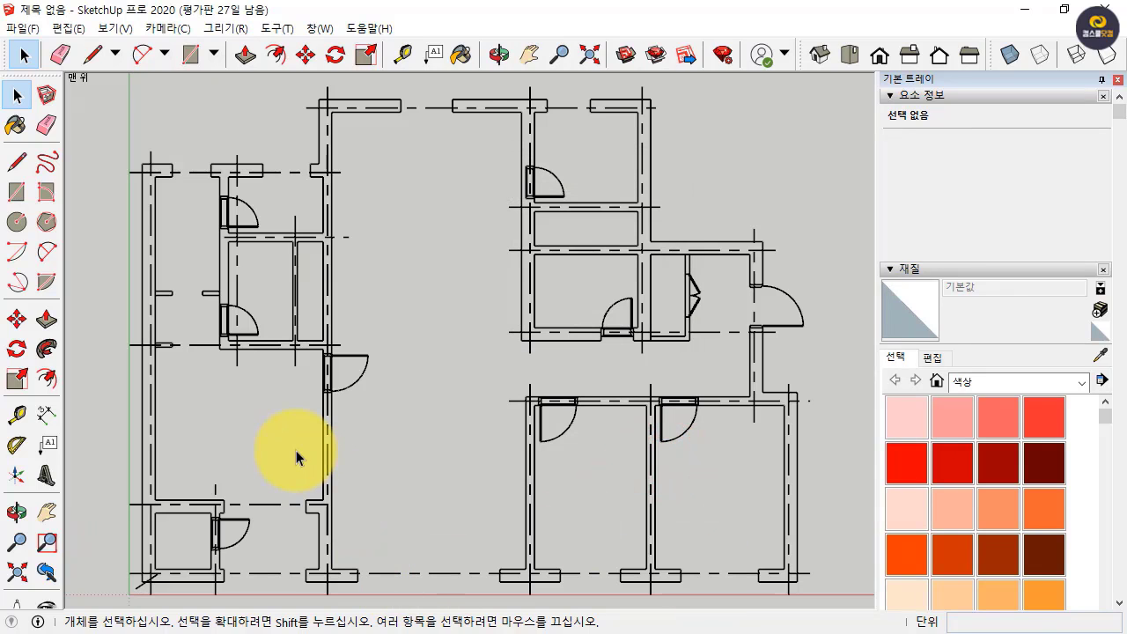
Explode the imported Floor Plan.dwg component so its walls, doors and centerlines can be selected separately
click(373, 113)
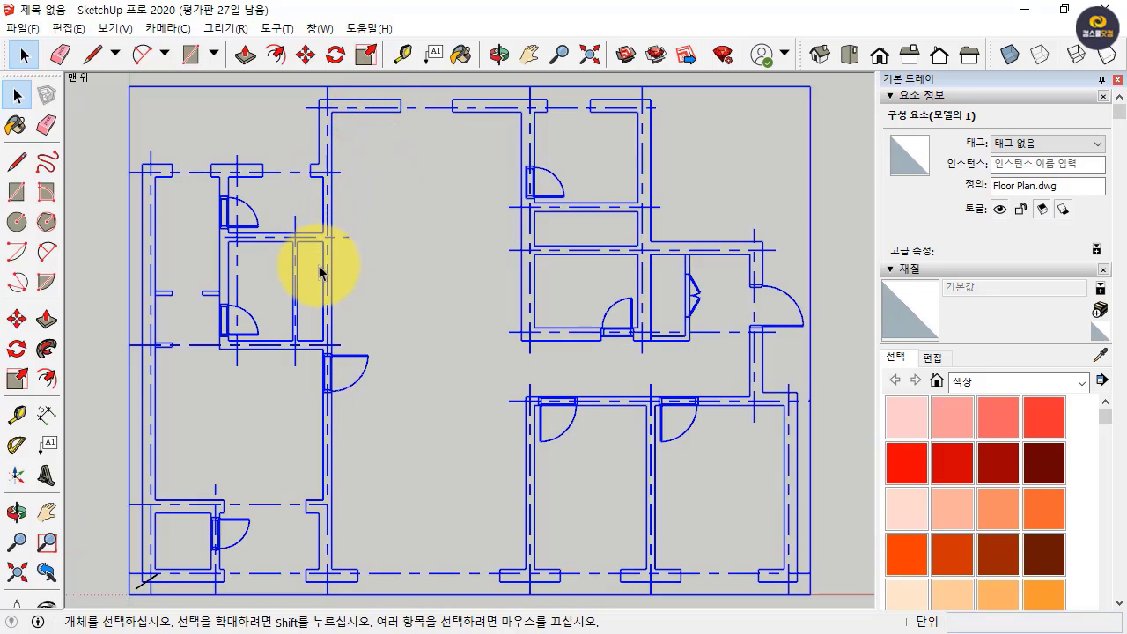
click(834, 222)
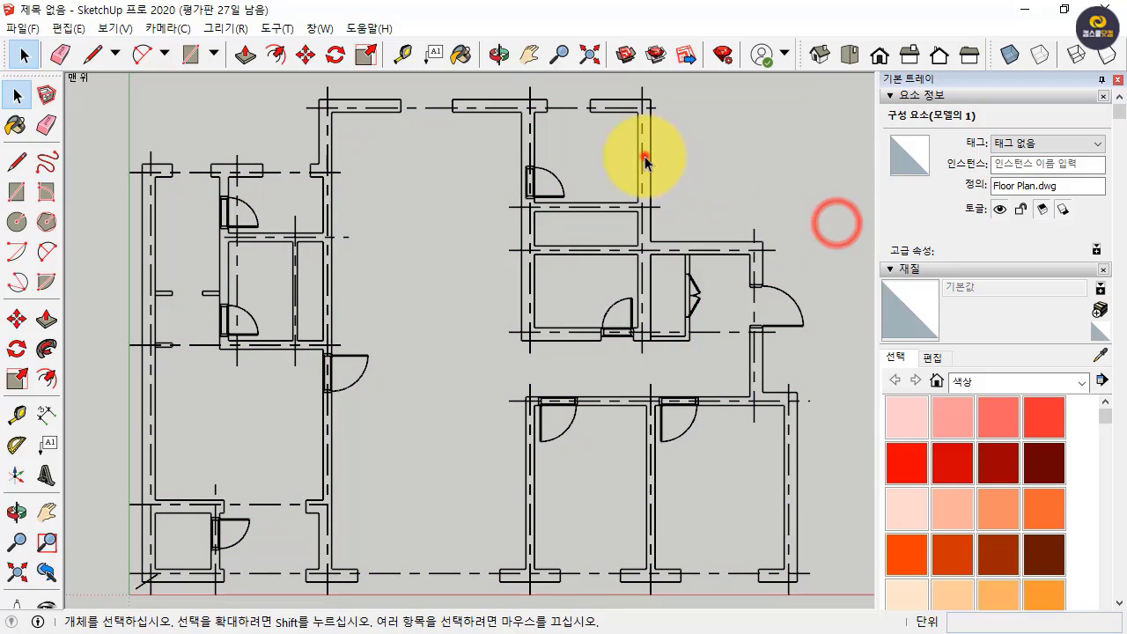
click(645, 157)
right_click(647, 152)
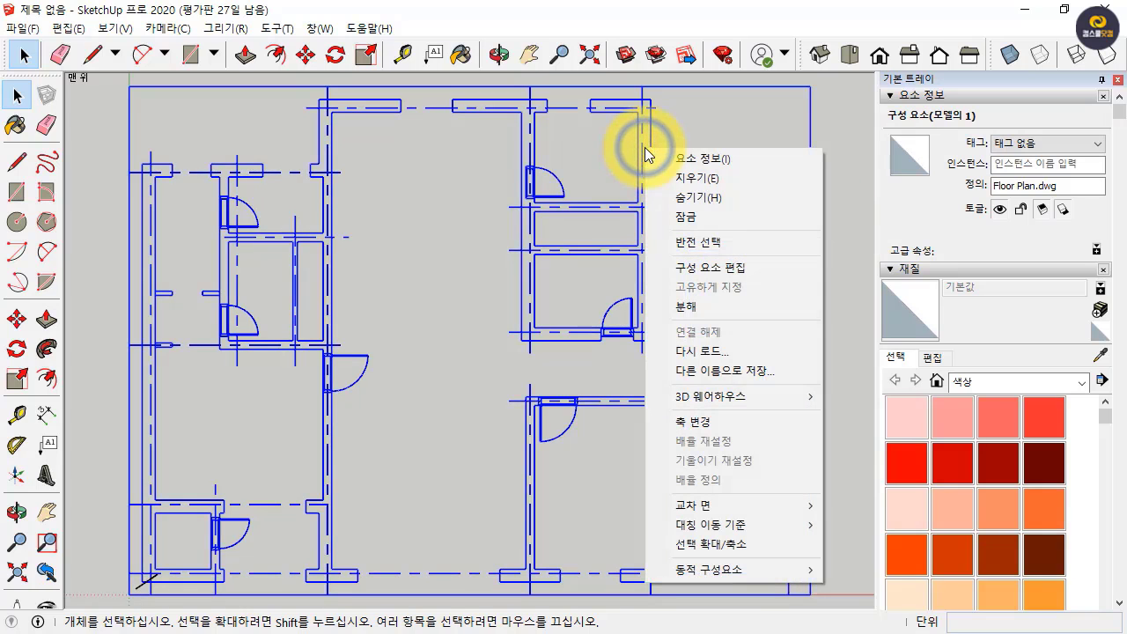
click(691, 306)
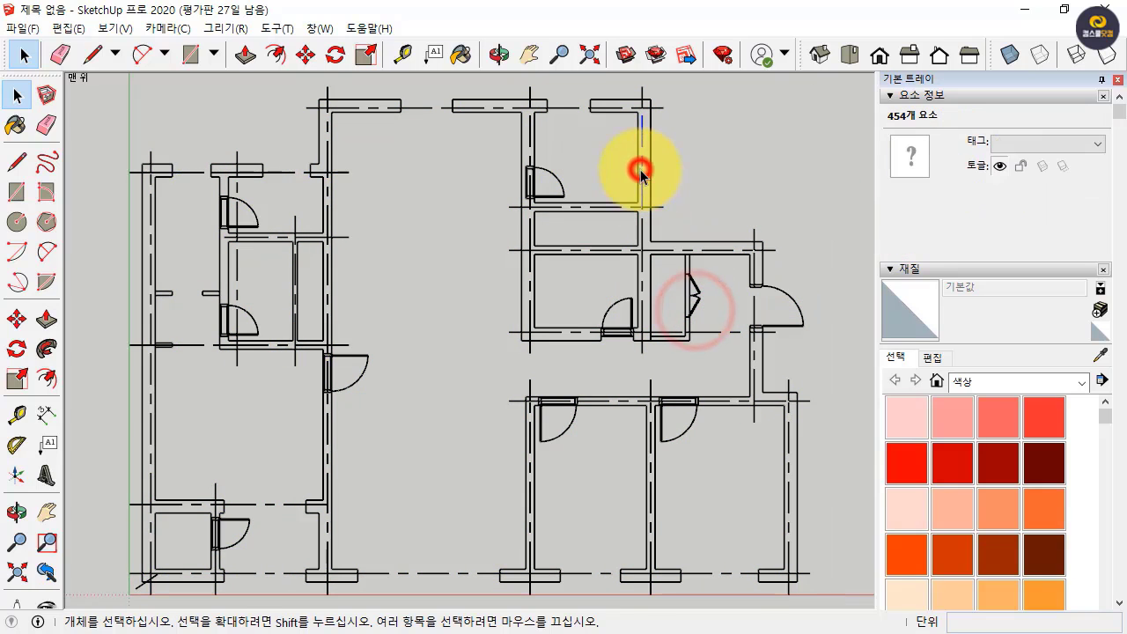
click(642, 168)
Delete the entrance door, the two lower-right bedroom doors, and the door of the room beside the folding door
click(783, 297)
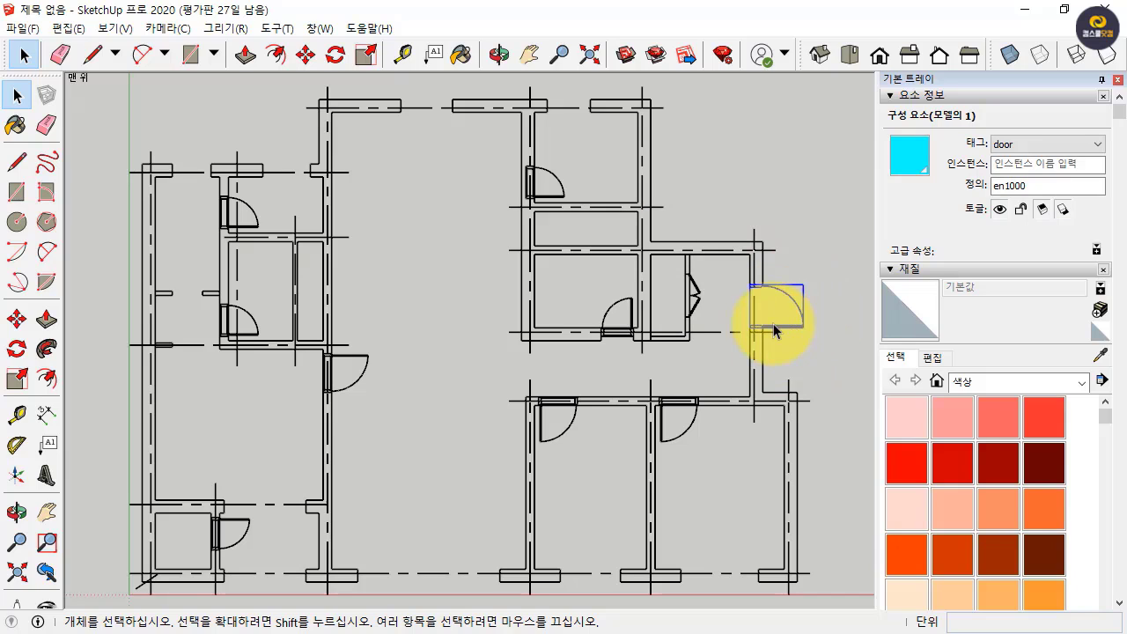
key(Delete)
click(680, 431)
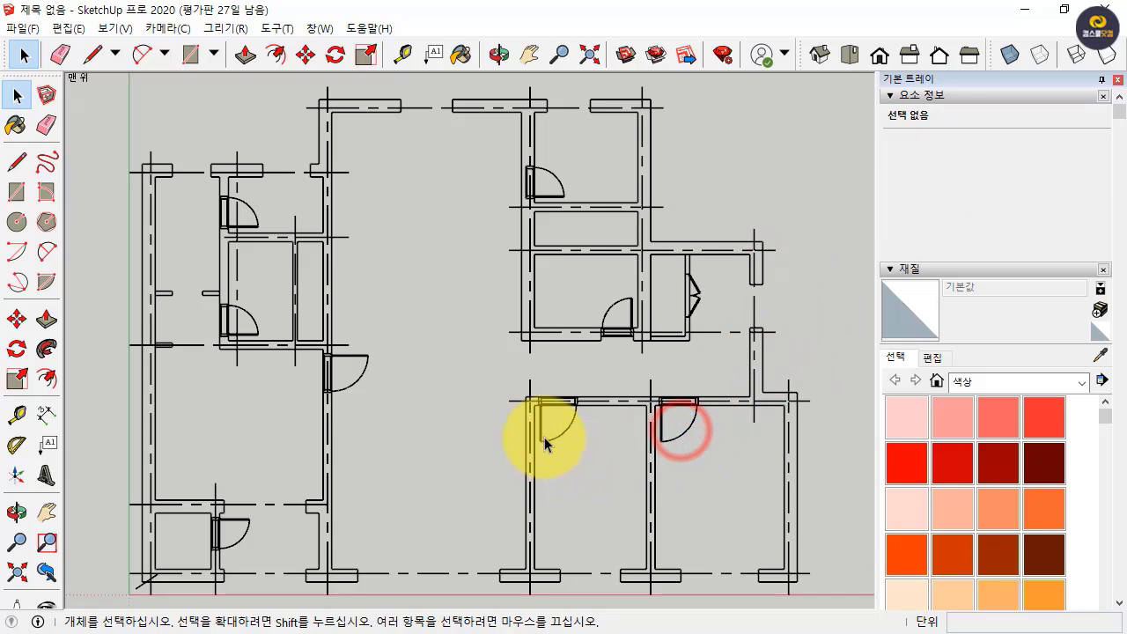
click(542, 437)
key(Delete)
click(674, 434)
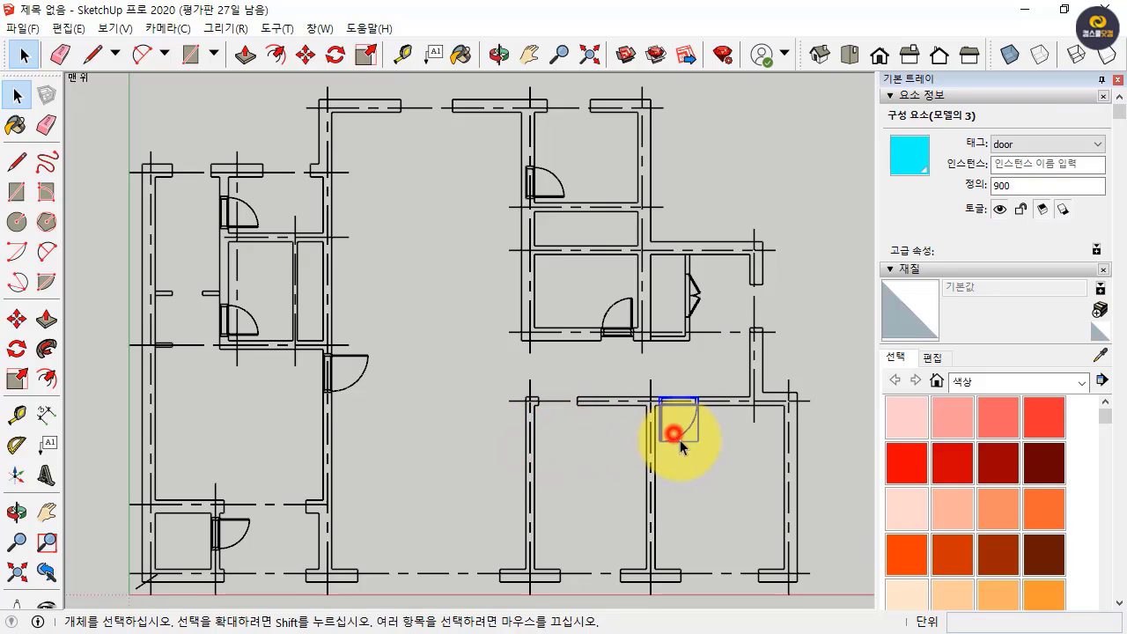
key(Delete)
click(614, 302)
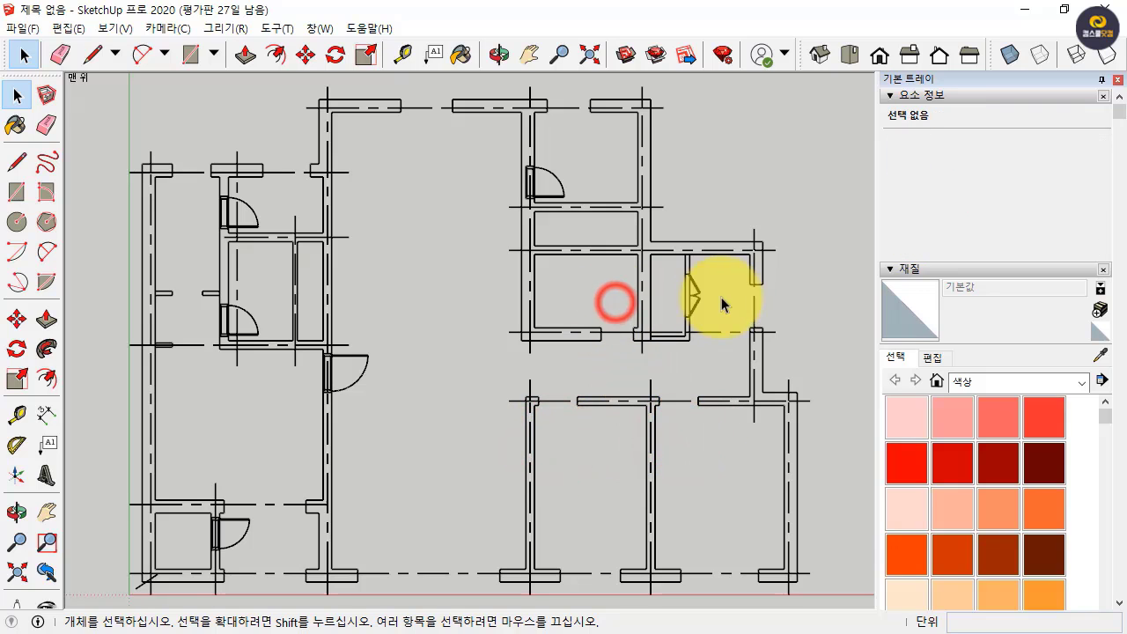
click(693, 300)
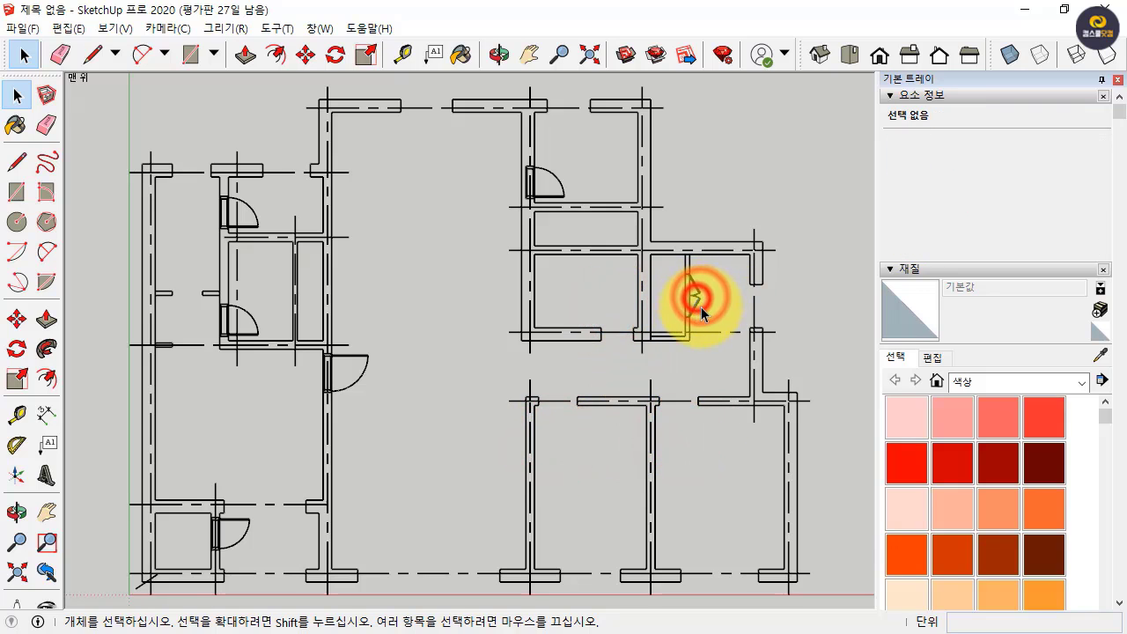
Delete the four doors in the plan's left-hand rooms and the door of the upper-right room
click(256, 214)
key(Delete)
click(252, 321)
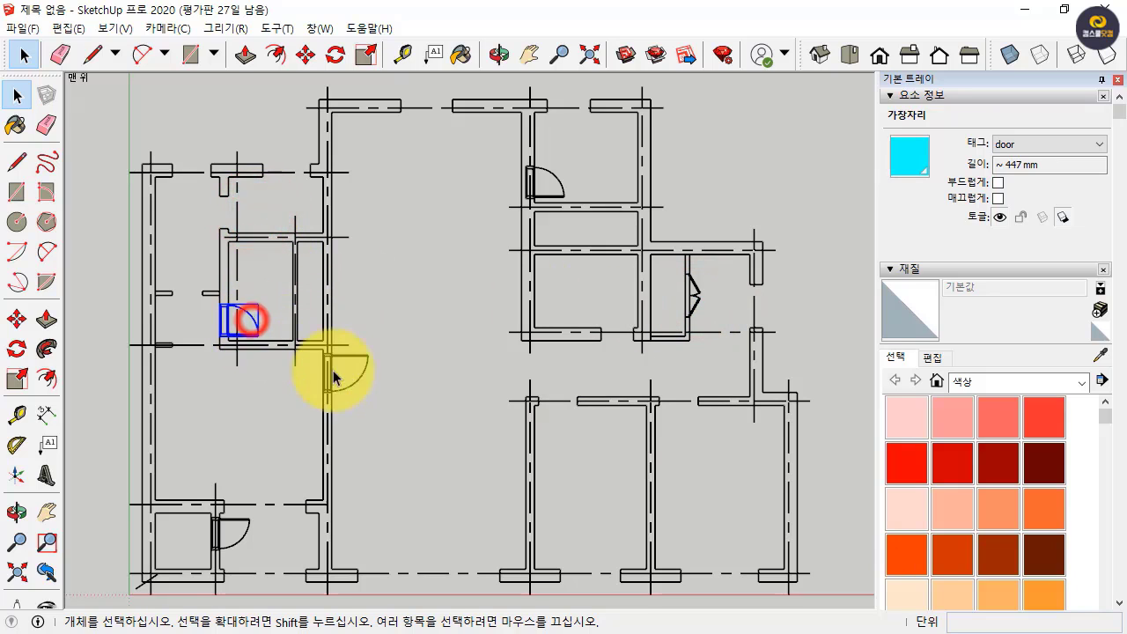
key(Delete)
click(366, 356)
key(Delete)
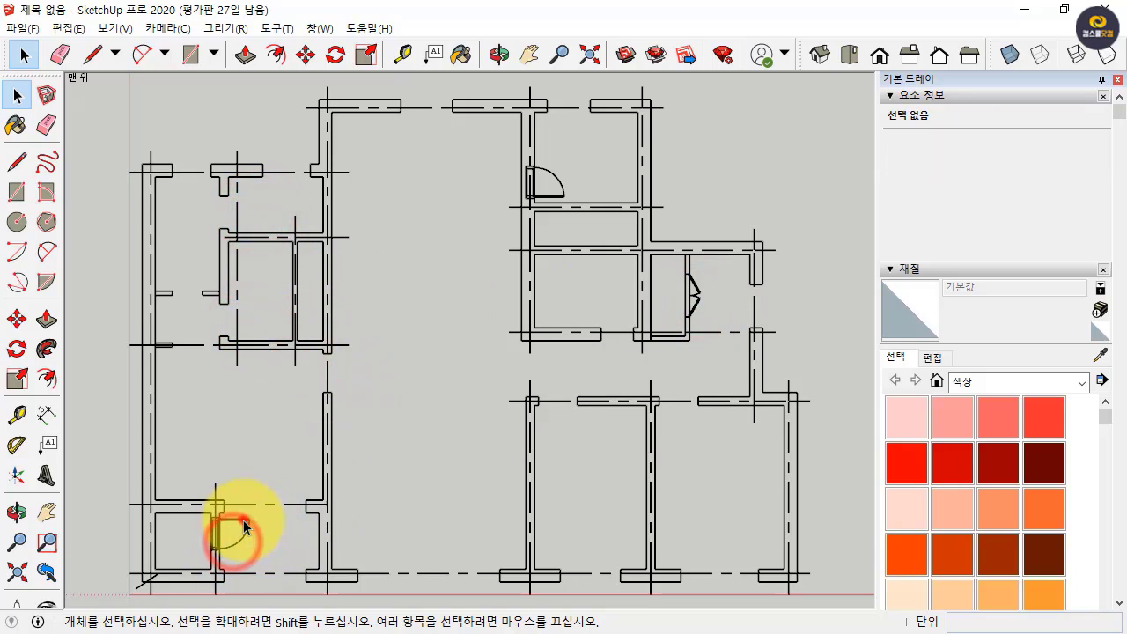
click(241, 523)
key(Delete)
click(548, 181)
key(Delete)
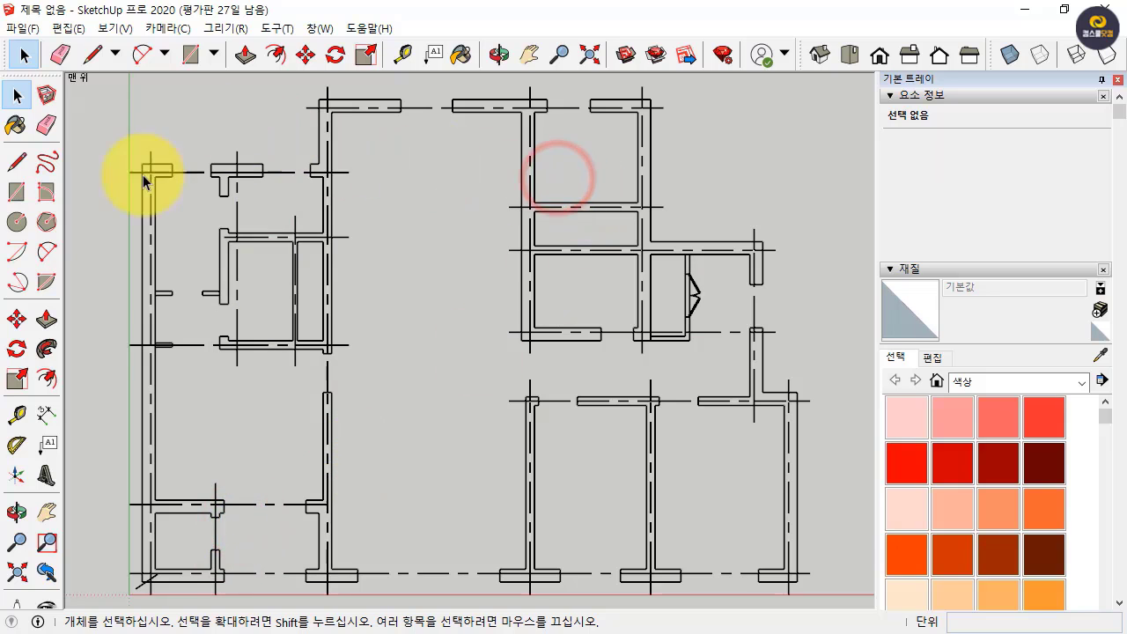
Delete the centerlines crossing and extending beyond the upper-left wall corner, working in the top view
scroll(149, 170, up, 3)
scroll(149, 170, up, 2)
click(162, 175)
key(Delete)
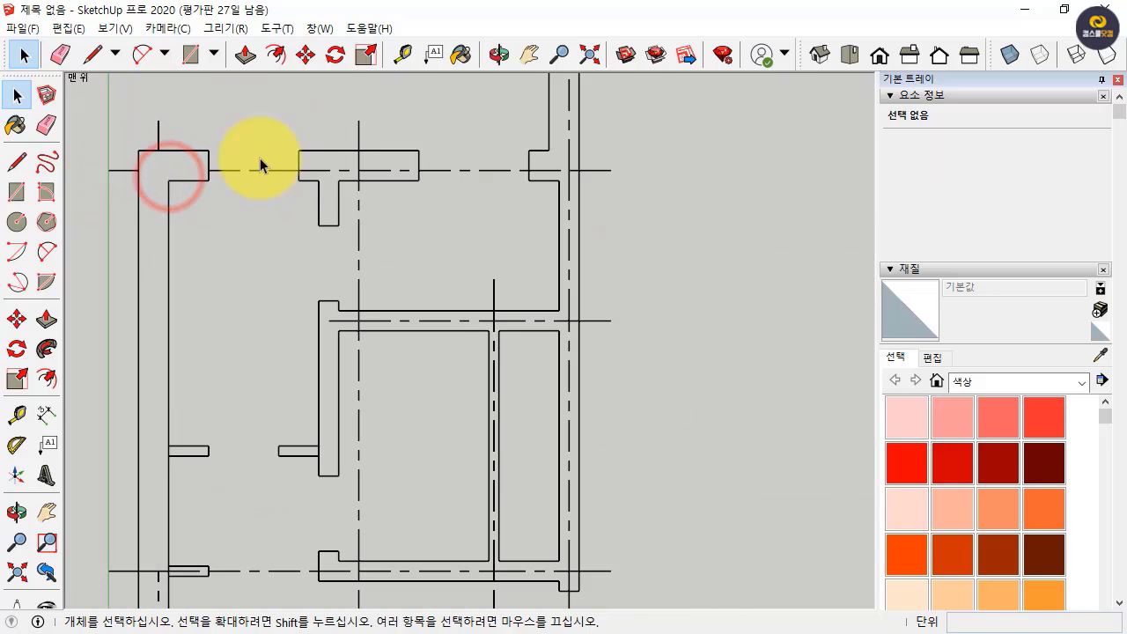
scroll(134, 137, up, 2)
middle_drag(134, 137, 221, 167)
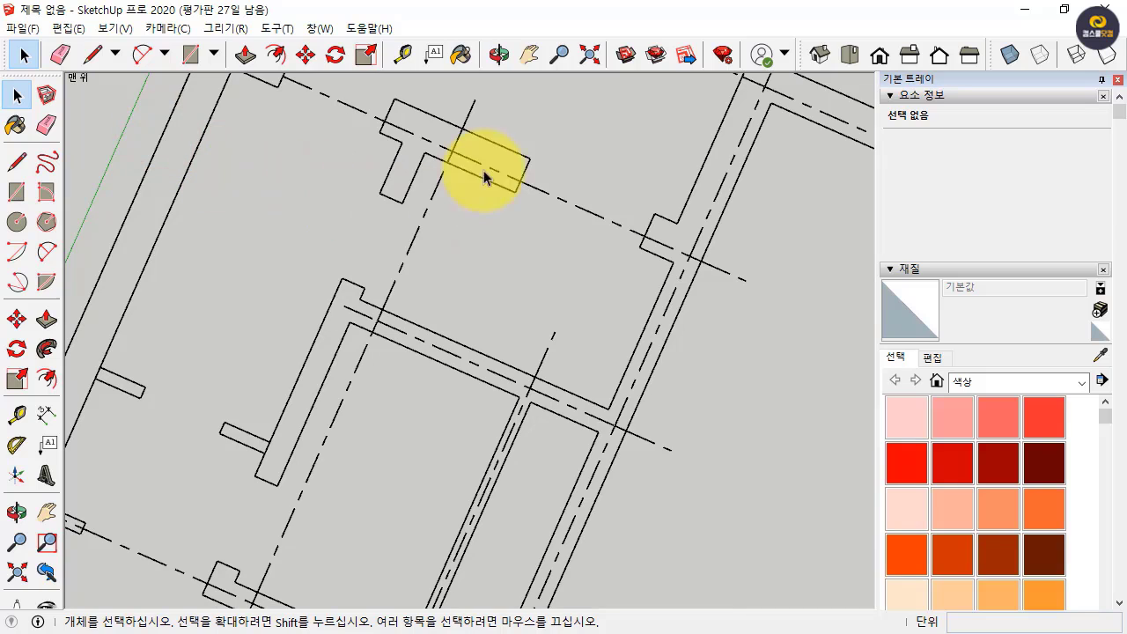
click(849, 55)
click(122, 181)
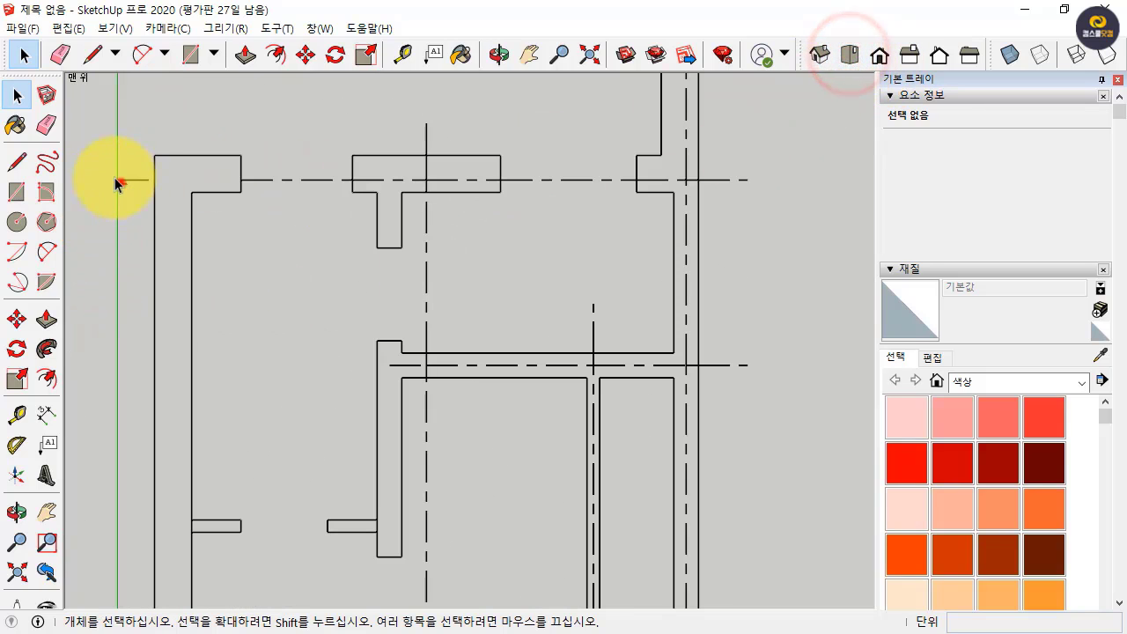
Delete the centerlines running through the T-shaped wall piece and across the openings beside it
click(377, 246)
click(456, 252)
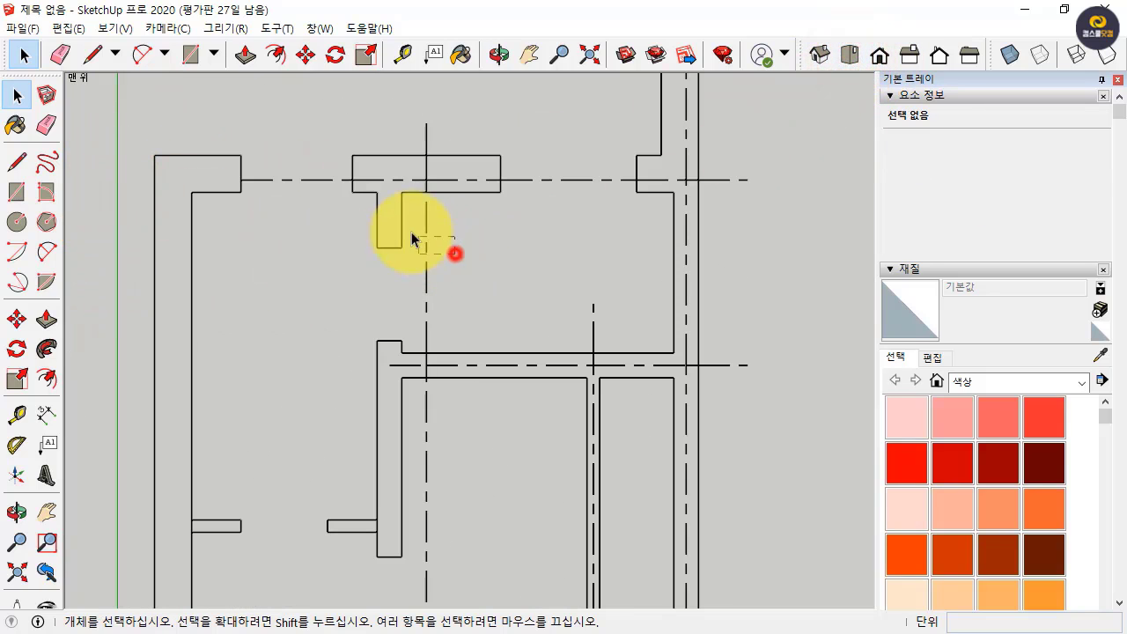
click(287, 203)
click(463, 130)
scroll(432, 179, up, 1)
click(432, 183)
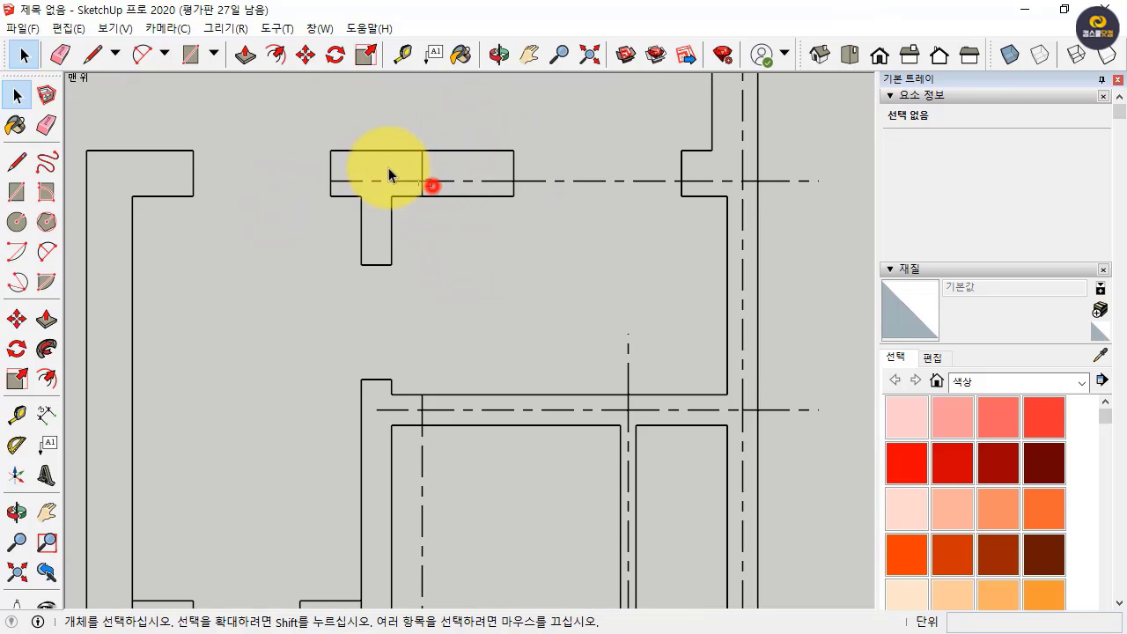
Delete the centerlines inside the vertical wall east of the T-shaped piece and inside the horizontal partition meeting it
scroll(585, 188, down, 1)
scroll(661, 209, up, 2)
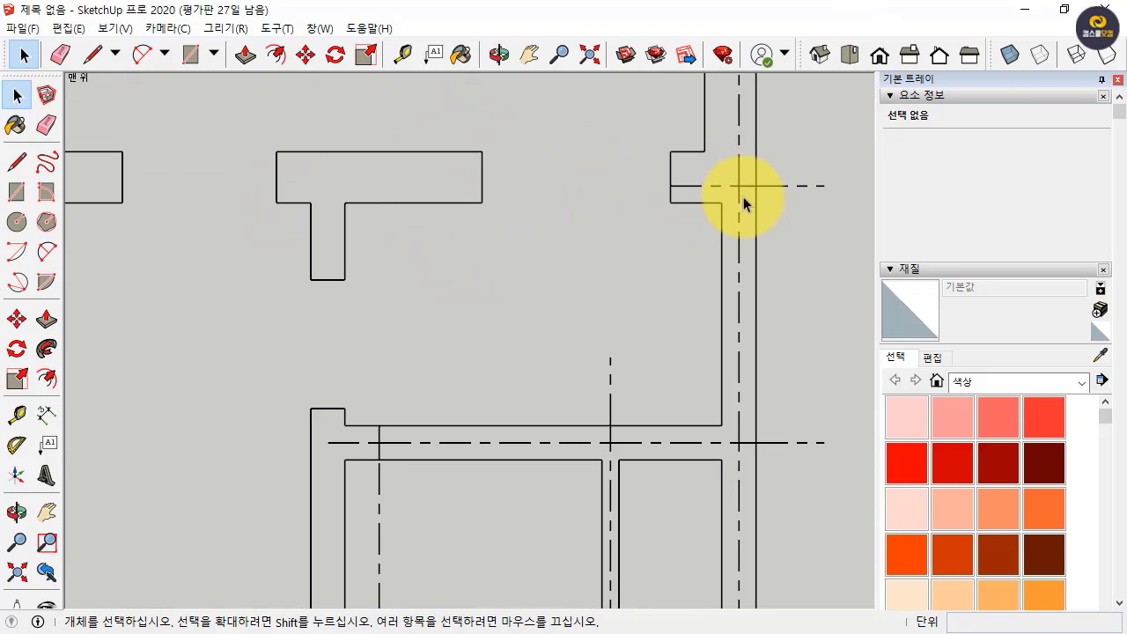
click(743, 193)
key(Delete)
click(742, 447)
key(Delete)
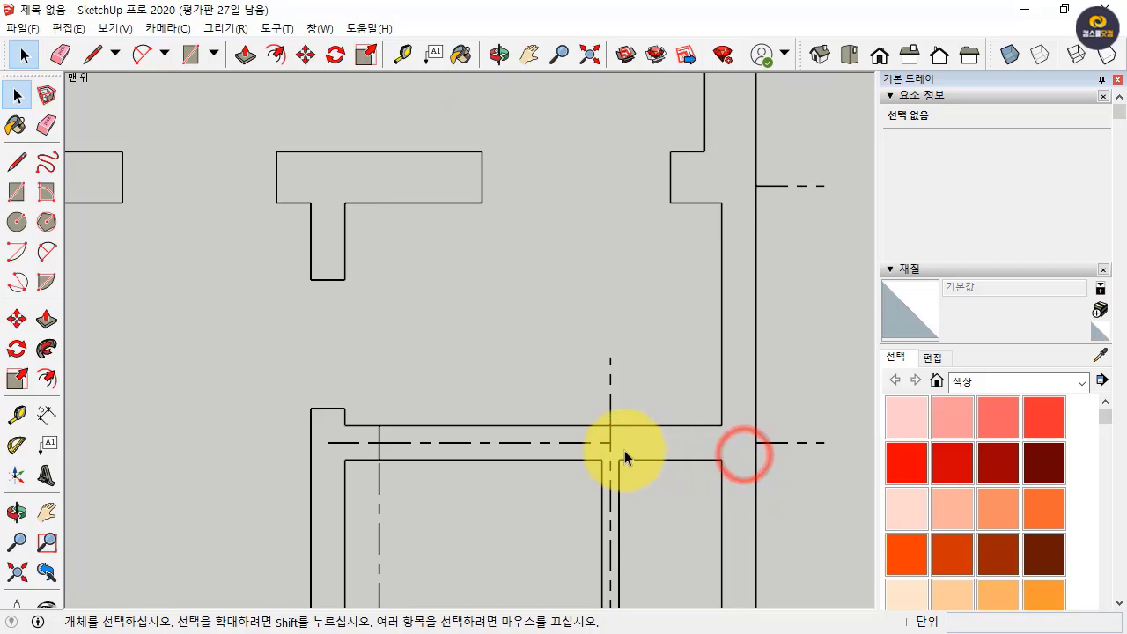
click(619, 448)
key(Delete)
click(378, 442)
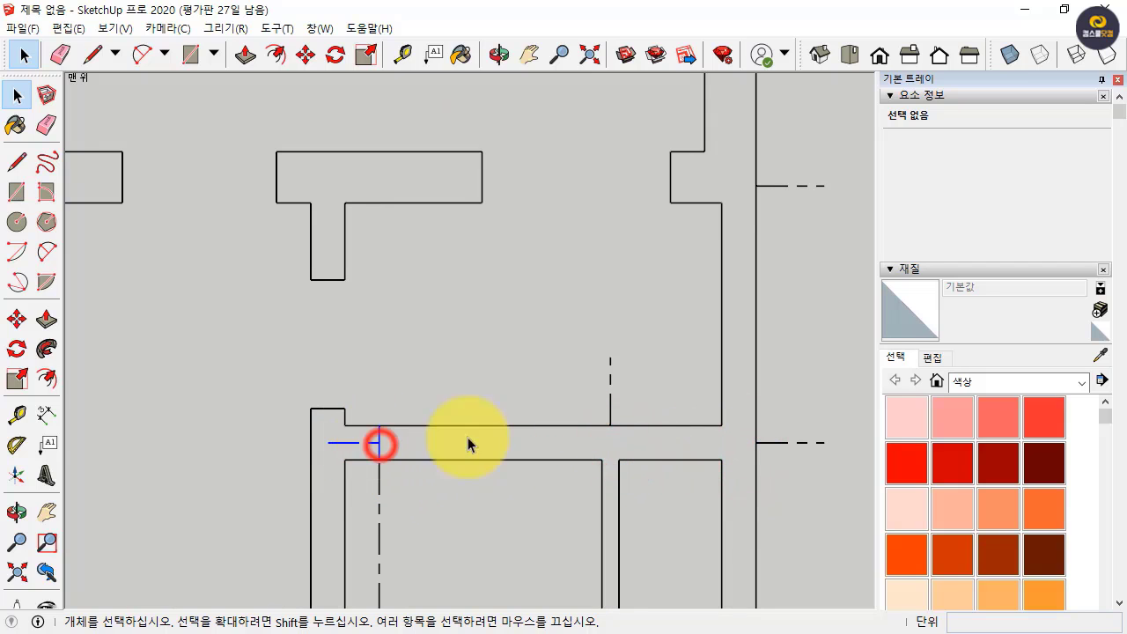
key(Delete)
Delete the leftover centerline segments above and below the horizontal partition and outside the adjoining vertical wall
drag(641, 394, 550, 355)
key(Delete)
drag(403, 516, 370, 493)
key(Delete)
drag(831, 499, 795, 176)
key(Delete)
Delete the centerlines around the lower short wall stub on the far-left wall, including the segment outside that wall
mouse_move(373, 583)
shift+middle_down()
mouse_move(390, 403)
mouse_move(485, 231)
mouse_move(278, 305)
shift+middle_up()
scroll(270, 269, up, 1)
click(268, 272)
key(Delete)
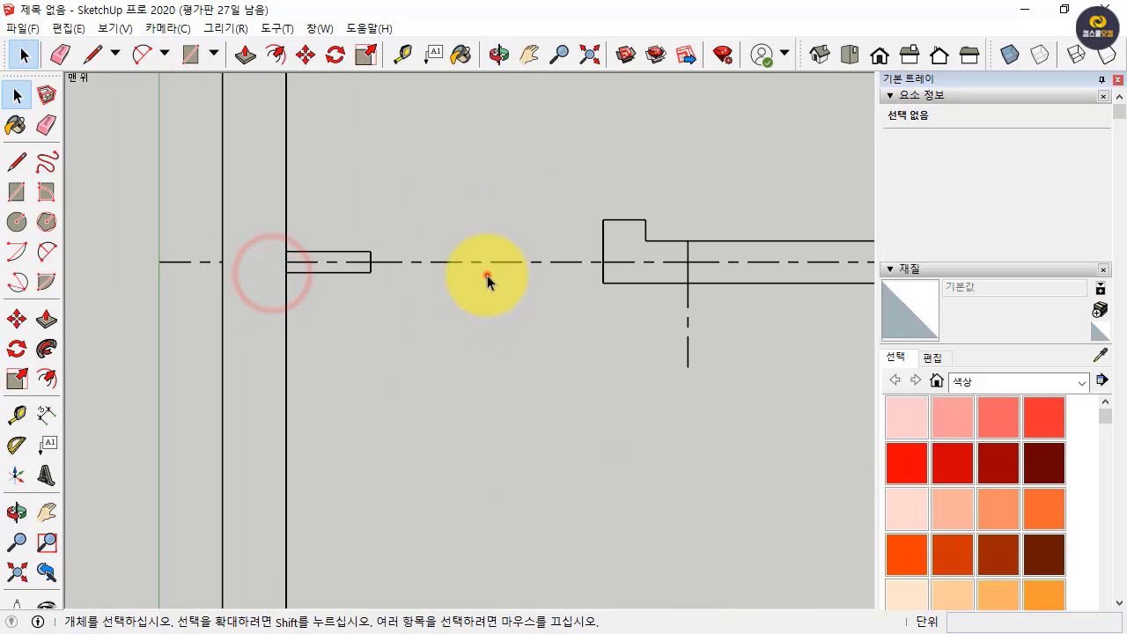
click(486, 275)
shift+click(311, 262)
key(Delete)
click(186, 261)
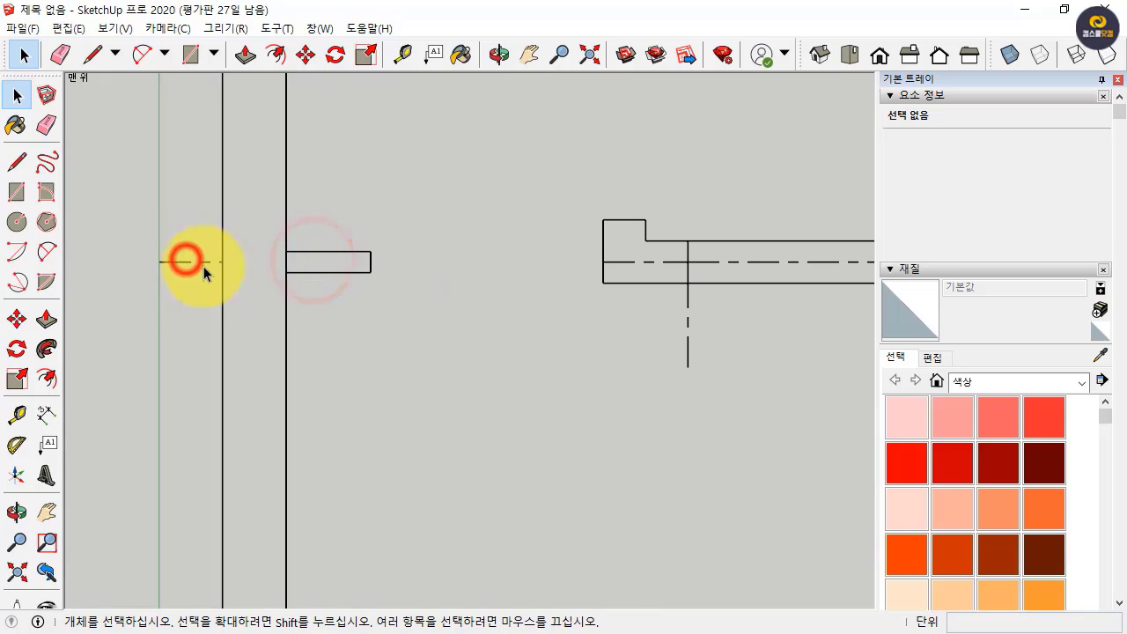
key(Delete)
Erase the edges separating the three short wall stubs from their adjoining walls so the wall outlines are continuous
scroll(484, 304, down, 5)
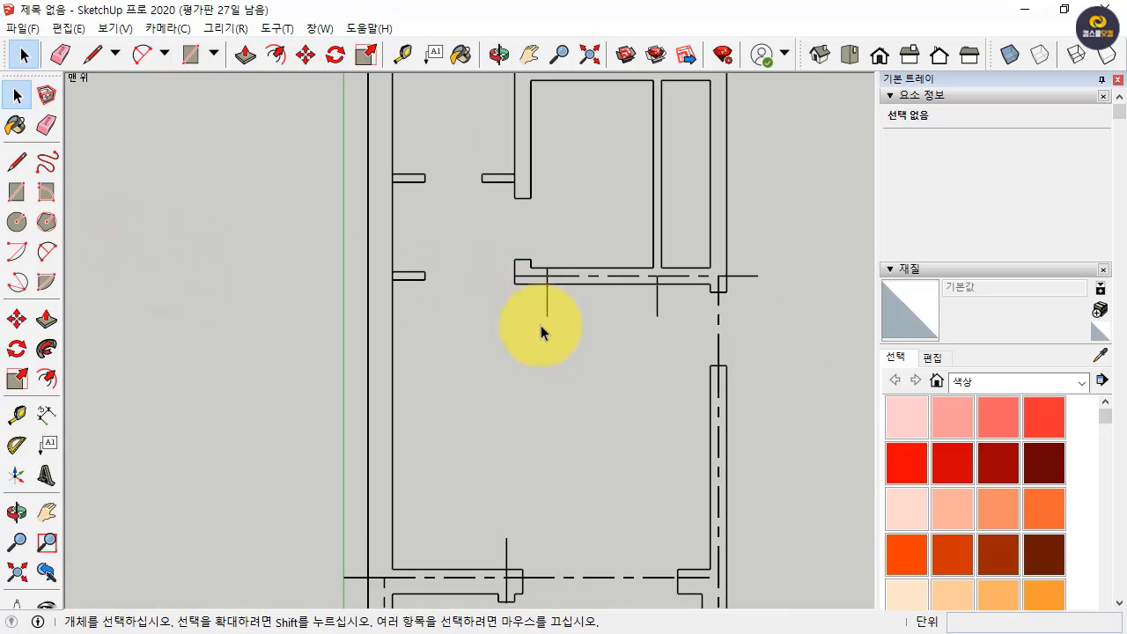
shift+middle_drag(541, 325, 513, 259)
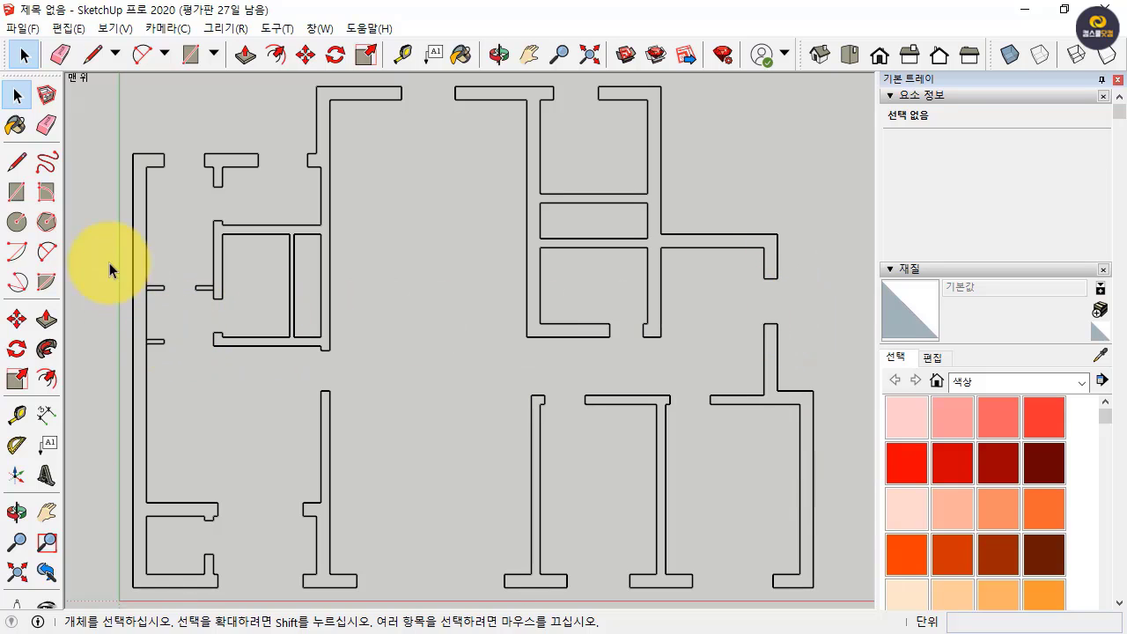
scroll(109, 262, up, 10)
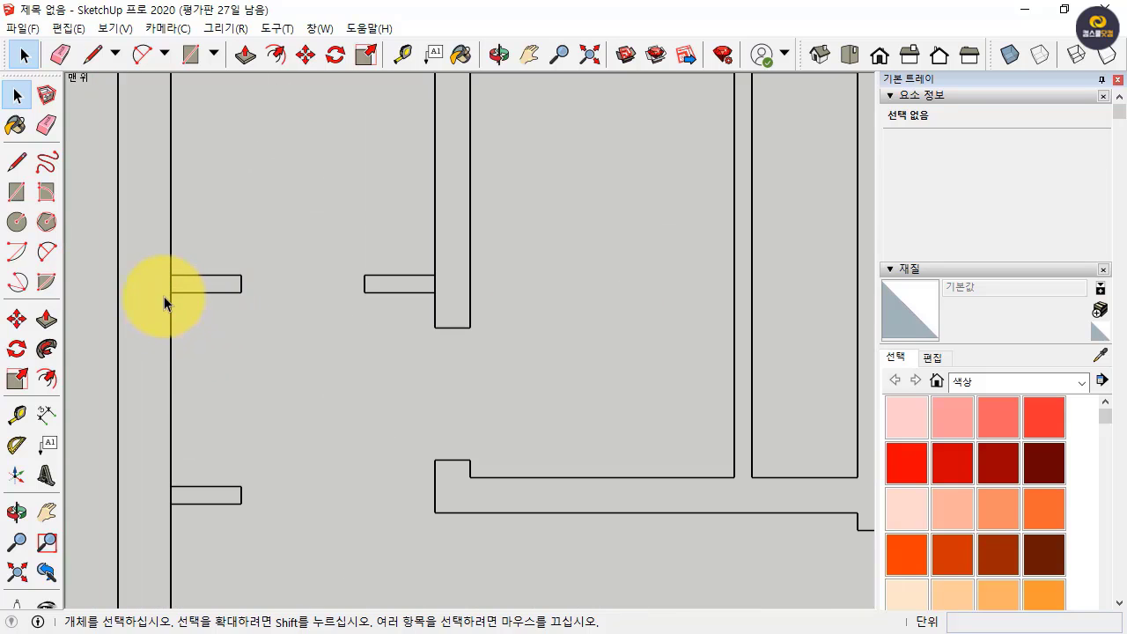
scroll(174, 269, up, 2)
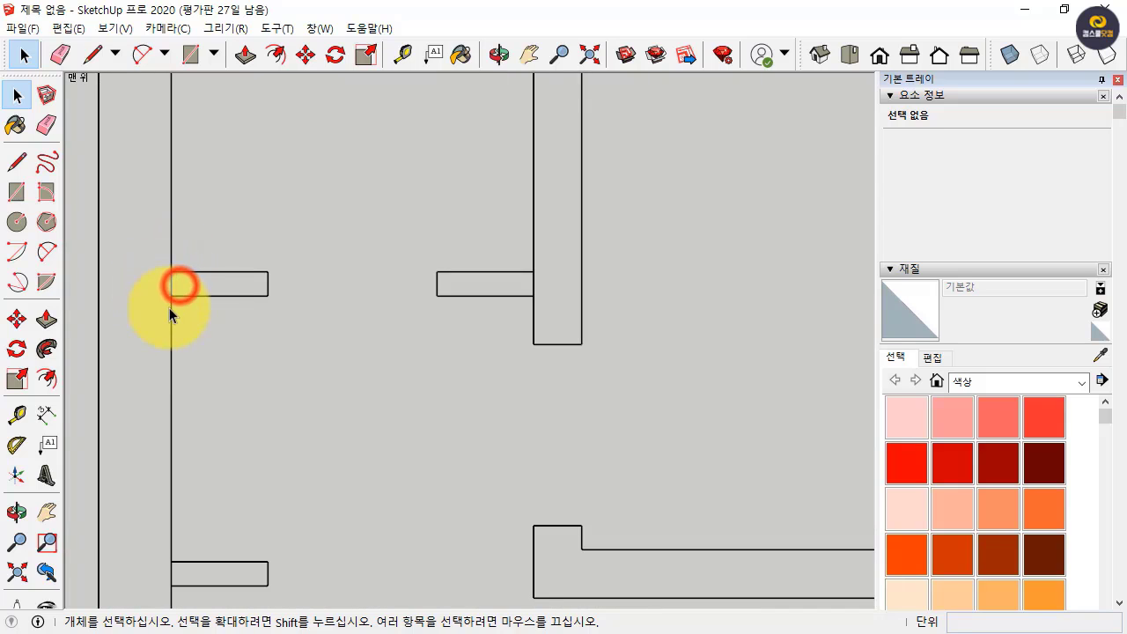
click(177, 284)
key(Delete)
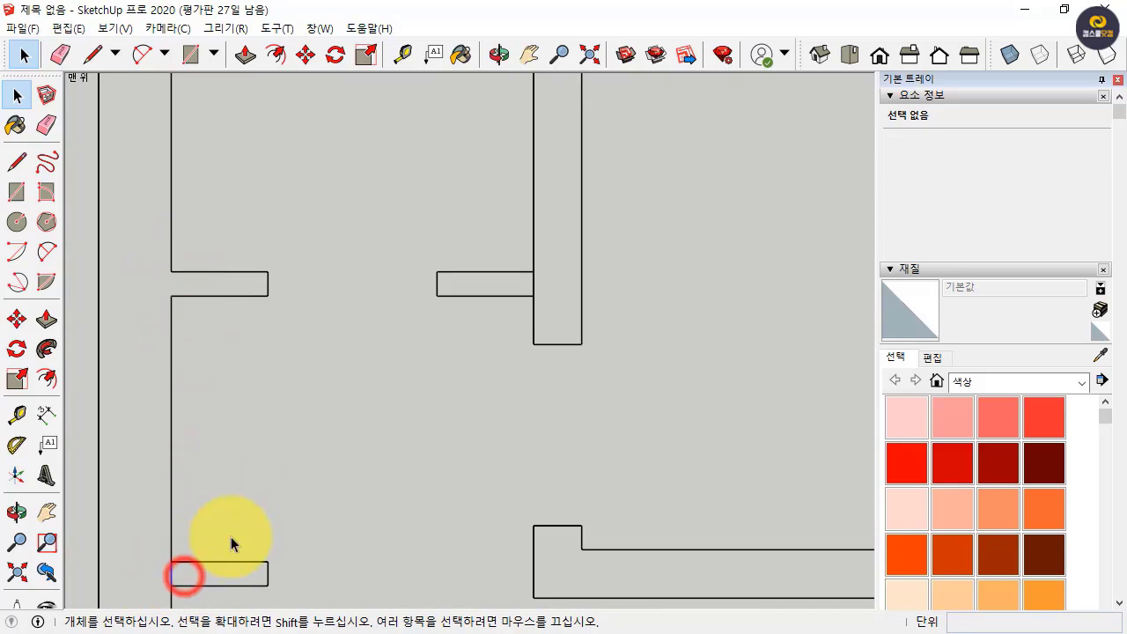
click(537, 284)
key(Delete)
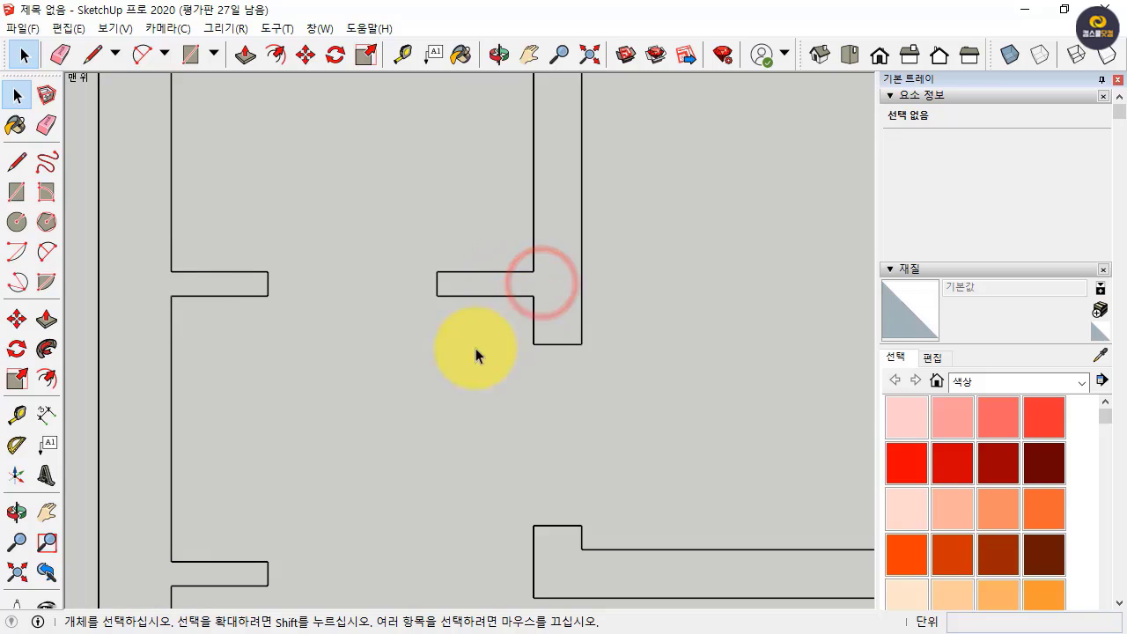
Fit the whole floor plan in view and show it from the isometric view with the origin visible
scroll(423, 302, down, 3)
click(18, 570)
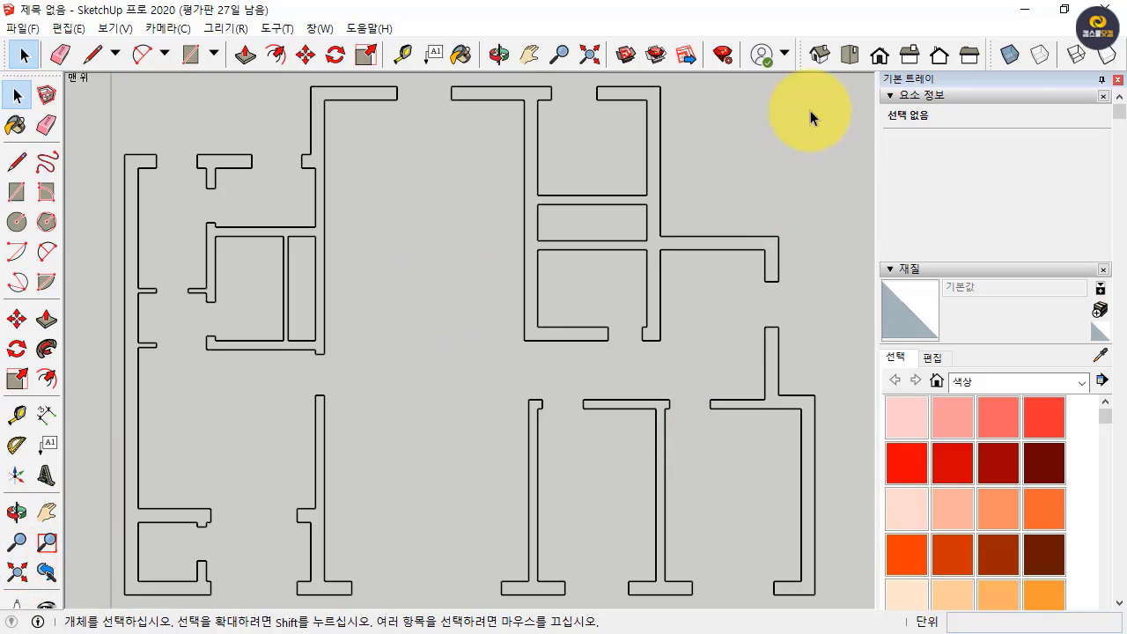
click(819, 55)
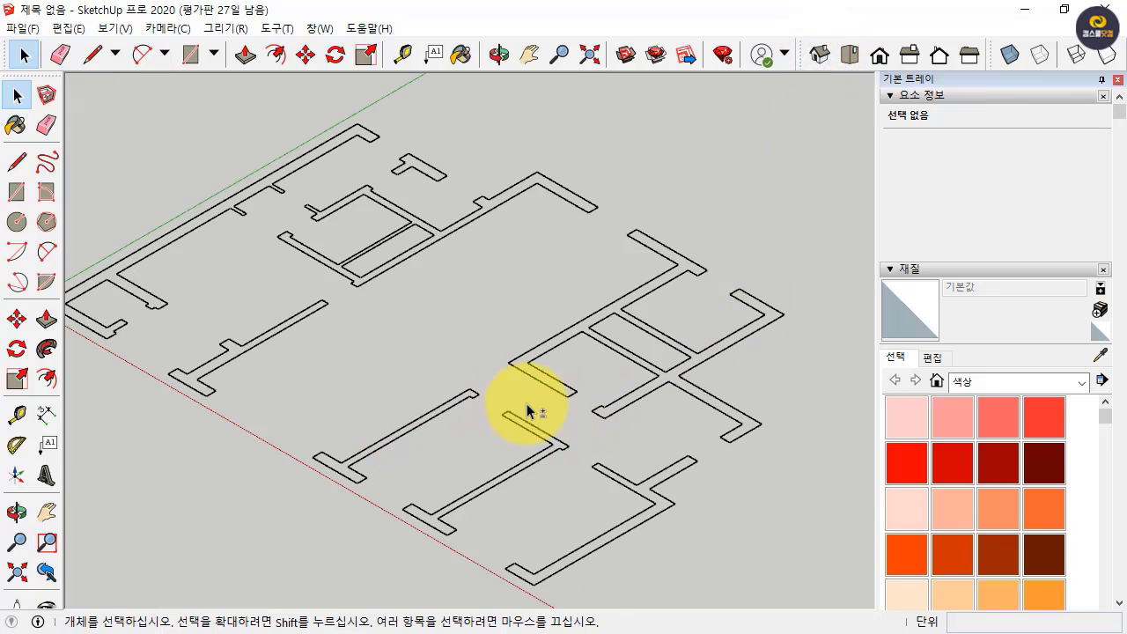
shift+middle_drag(528, 410, 577, 406)
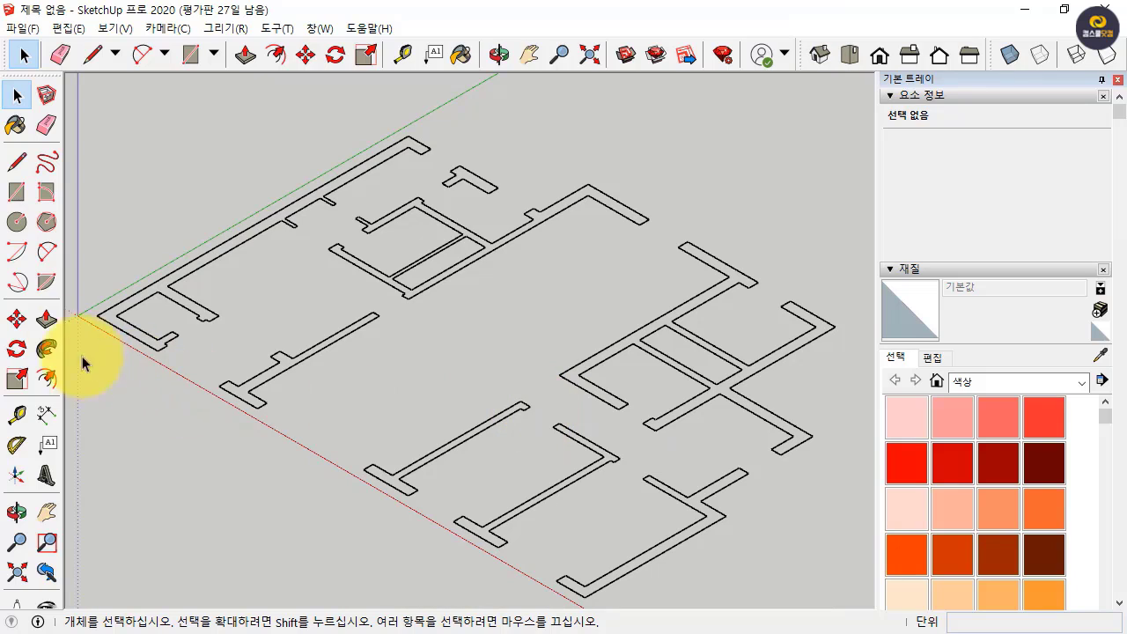
Try to raise the wall outline nearest the origin with Push/Pull, then return to the Select tool
click(46, 319)
click(164, 284)
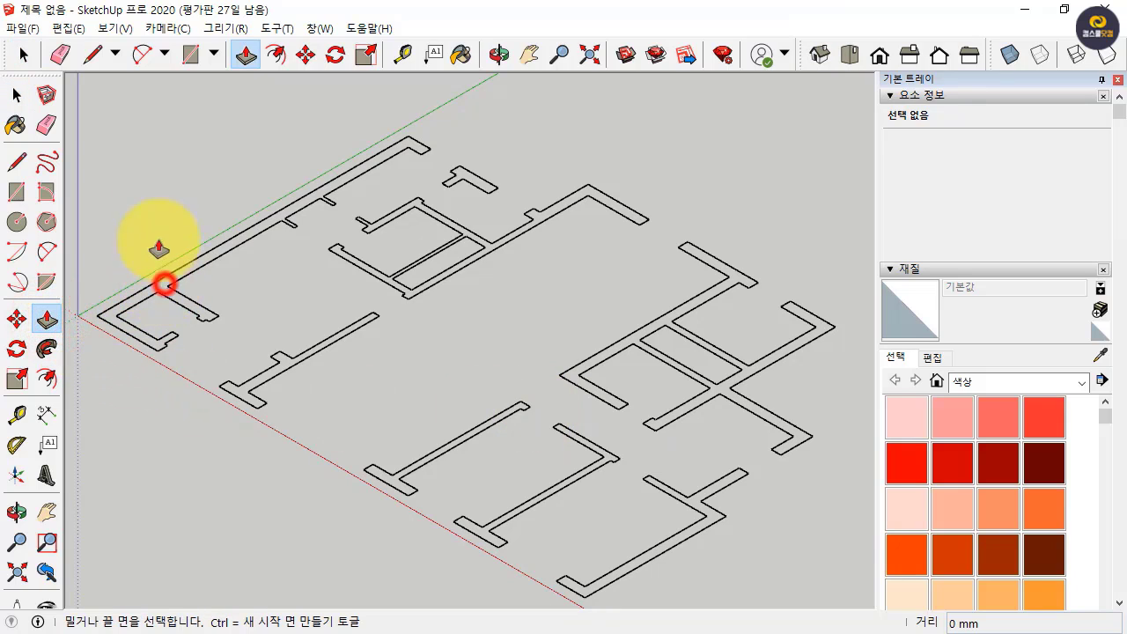
click(136, 327)
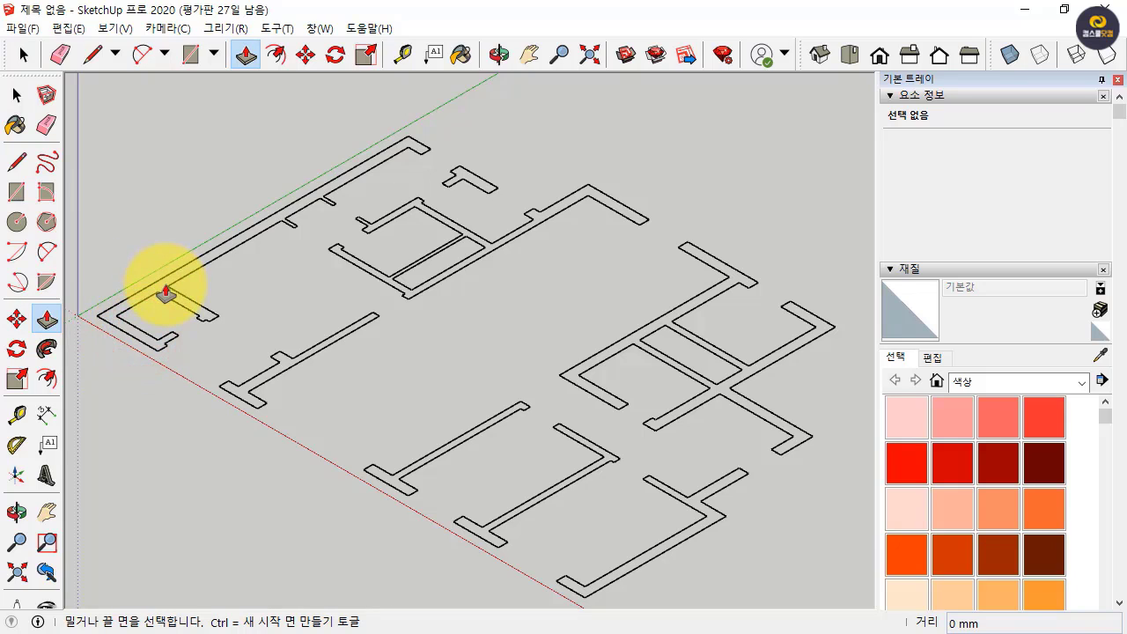
click(165, 283)
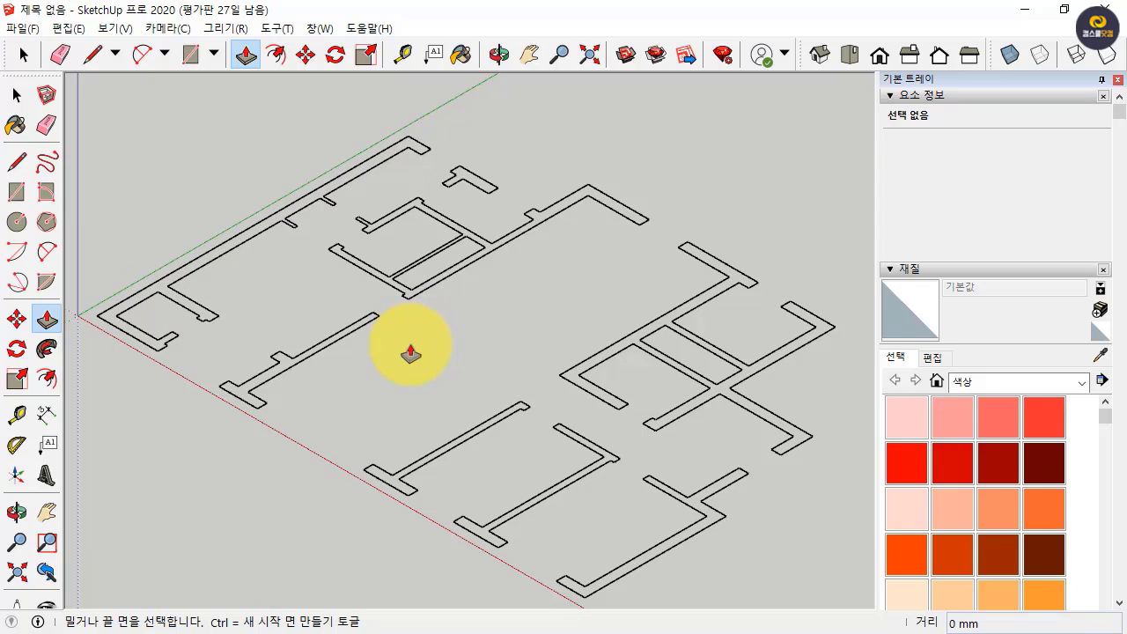
key(space)
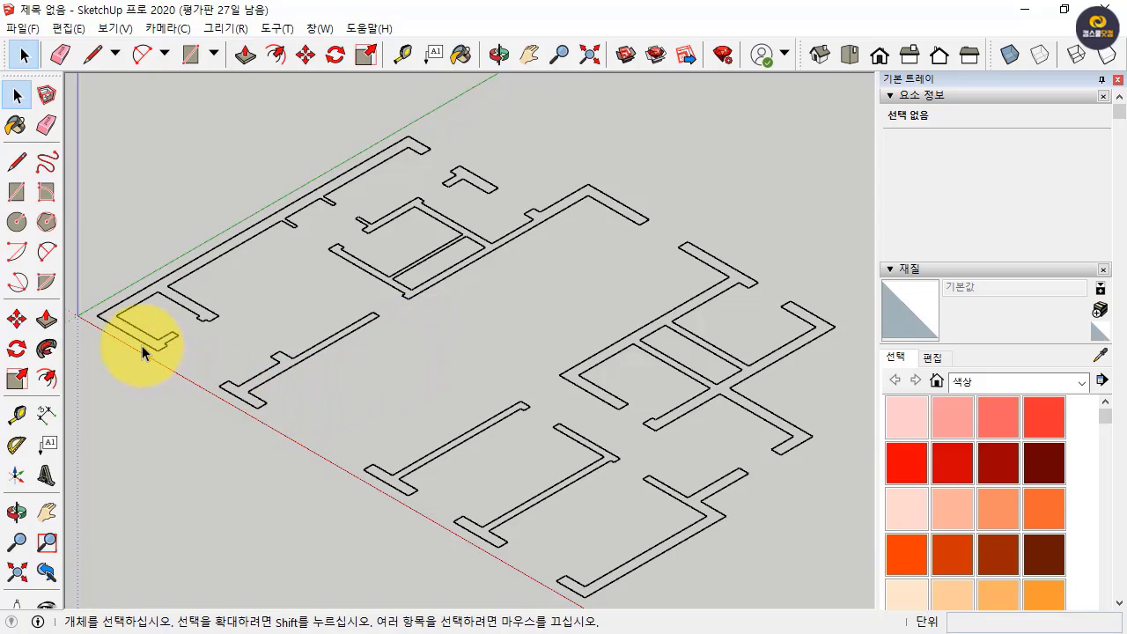
Delete the 1900 mm outer edge of the wall outline nearest the origin, along the red axis
click(138, 339)
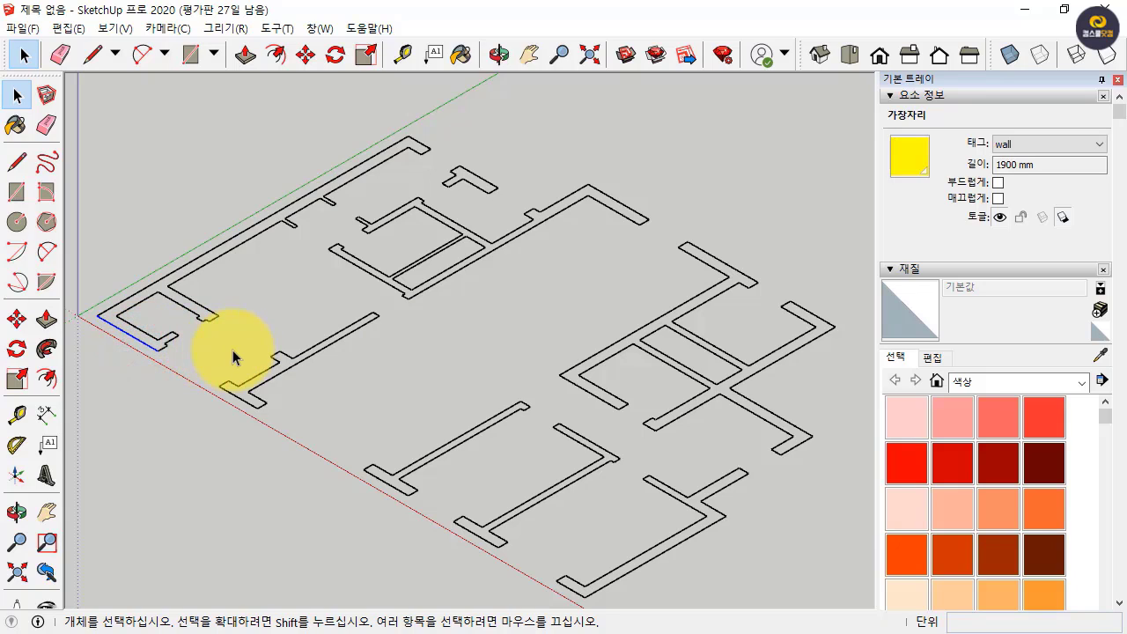
click(179, 344)
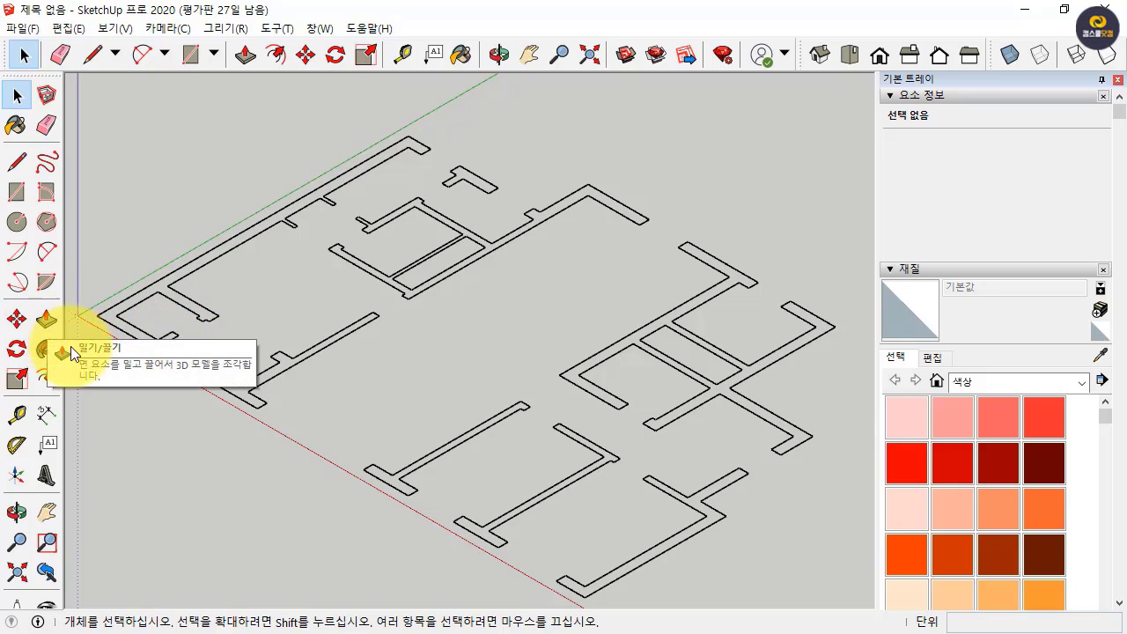
scroll(132, 352, up, 3)
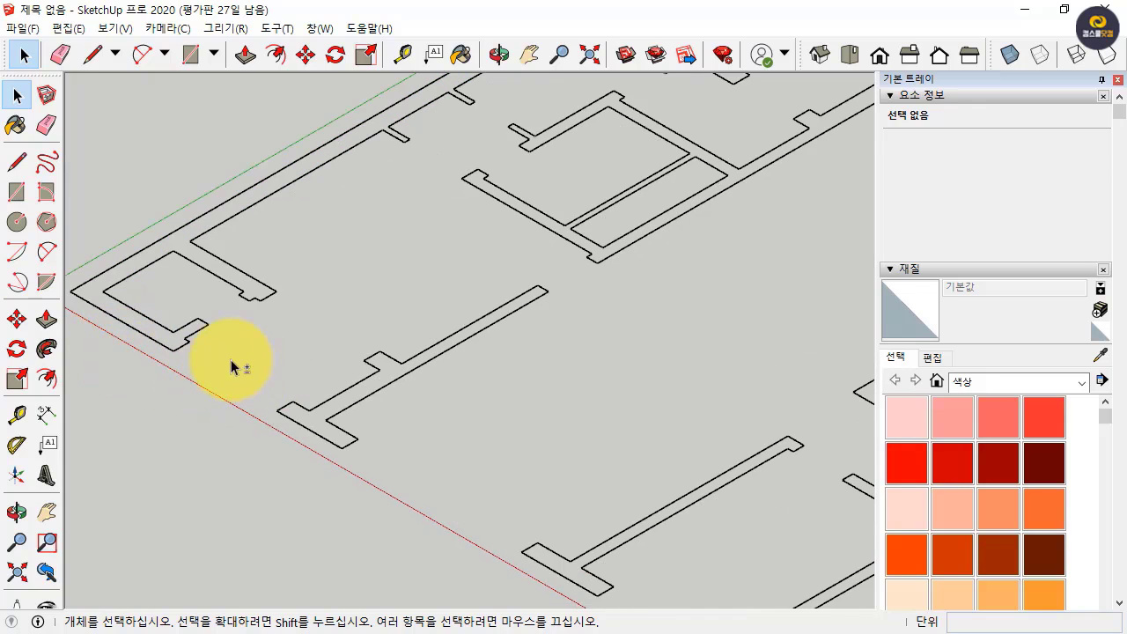
shift+middle_drag(234, 366, 245, 391)
click(241, 384)
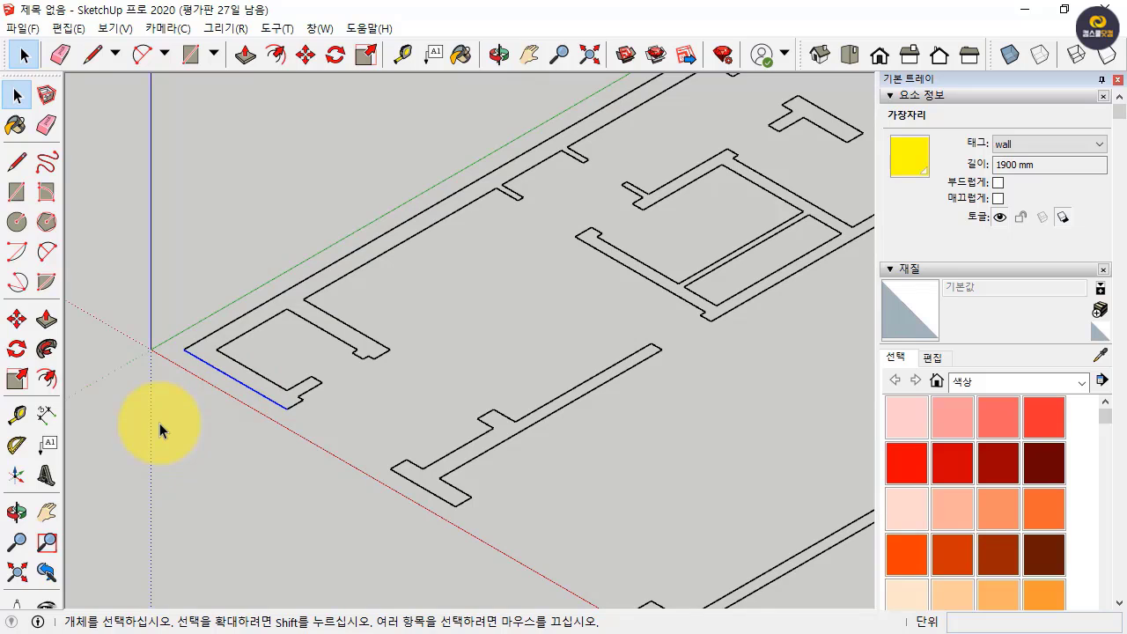
key(Delete)
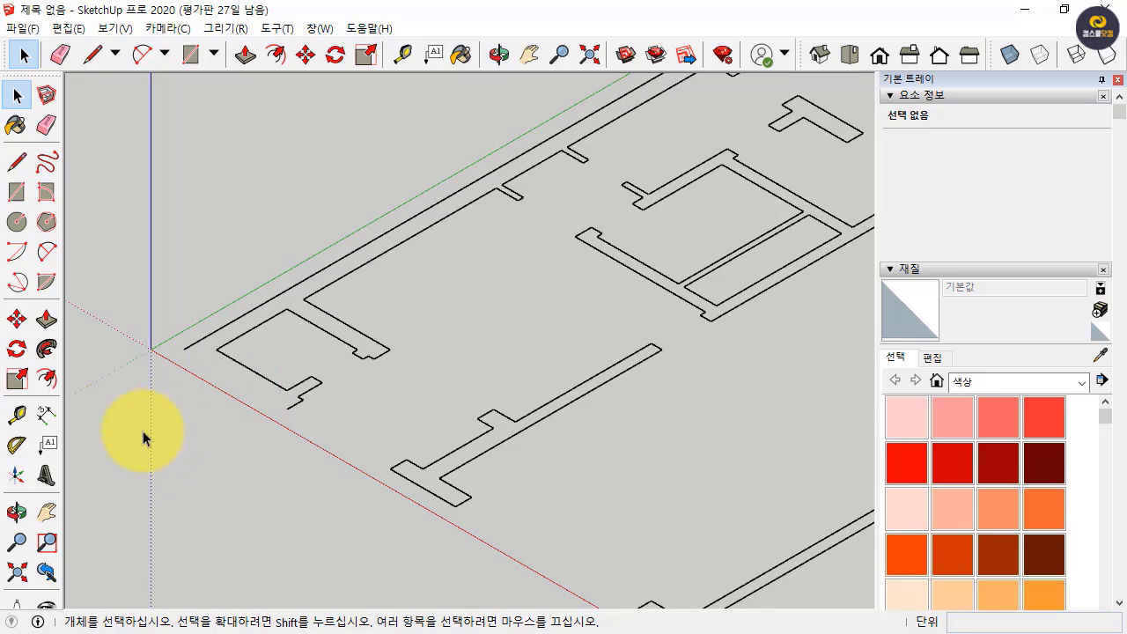
Redraw the missing 1900 mm edge between its two endpoints with the Line tool to close the wall face, and select that face
click(16, 162)
click(184, 350)
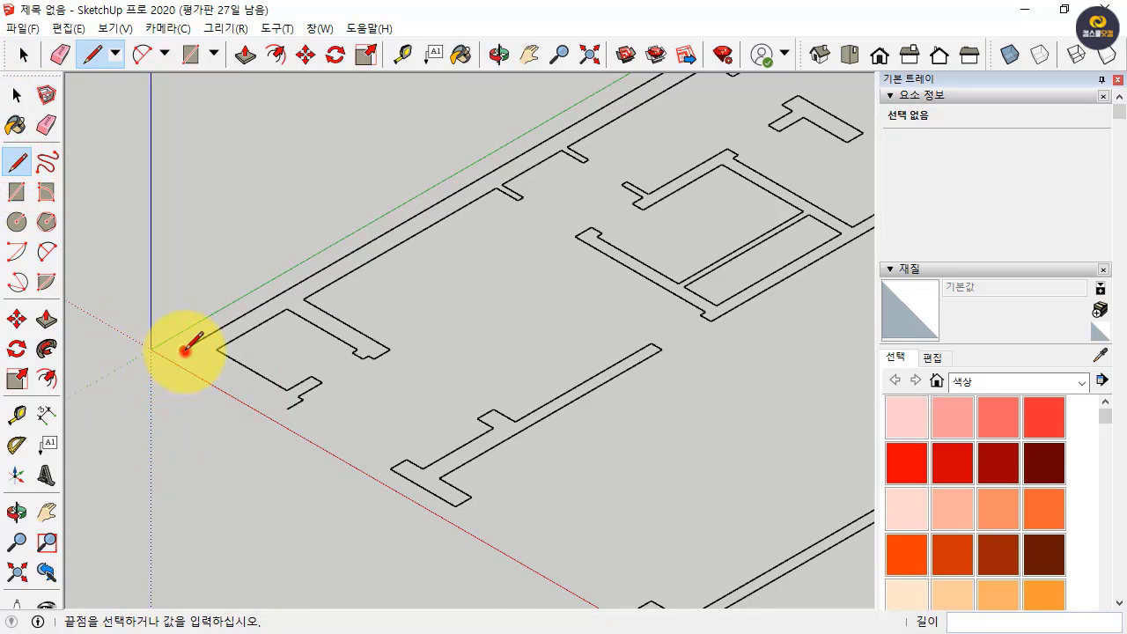
click(287, 412)
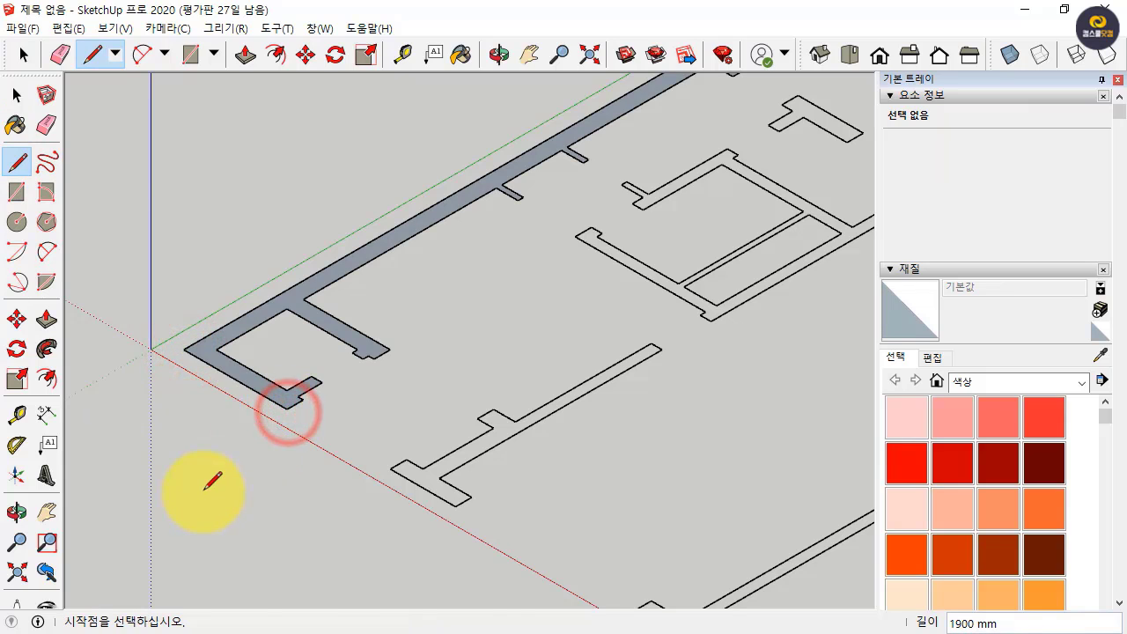
key(space)
click(211, 354)
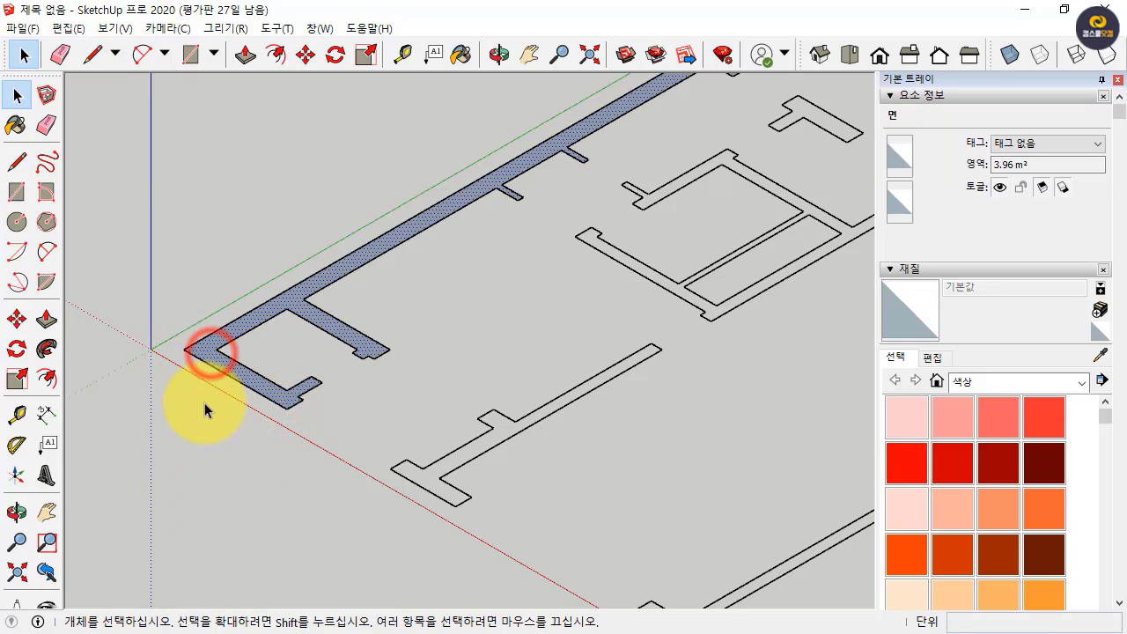
Delete the 1200 mm outer edge of the second wall along the red axis and redraw it to fill the wall with a face
scroll(204, 403, down, 2)
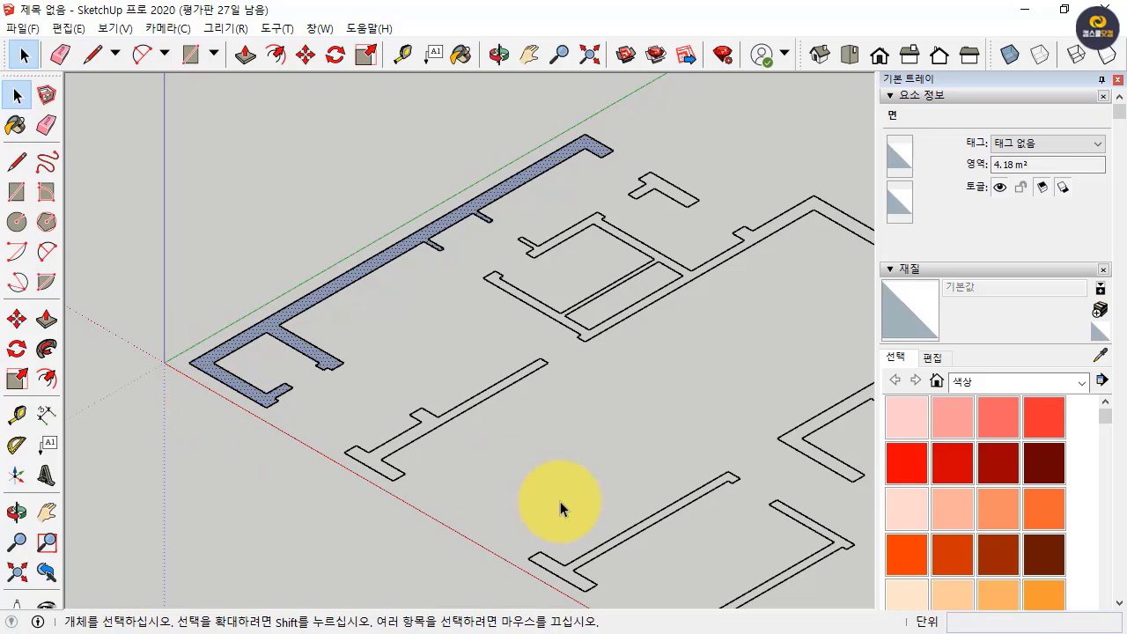
middle_drag(560, 497, 238, 361)
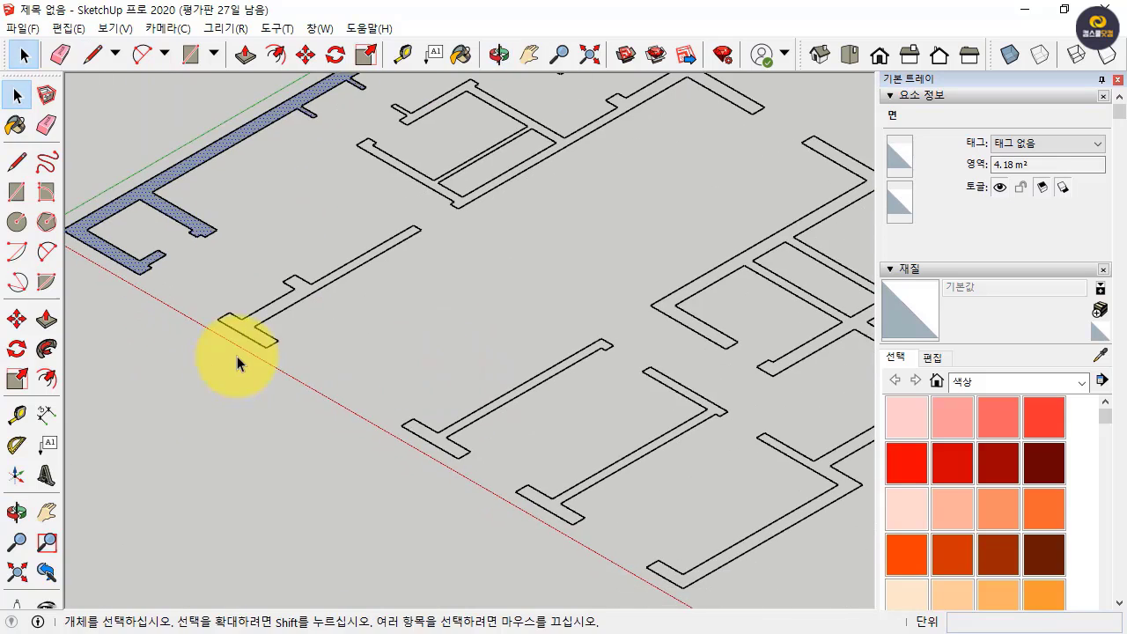
click(247, 338)
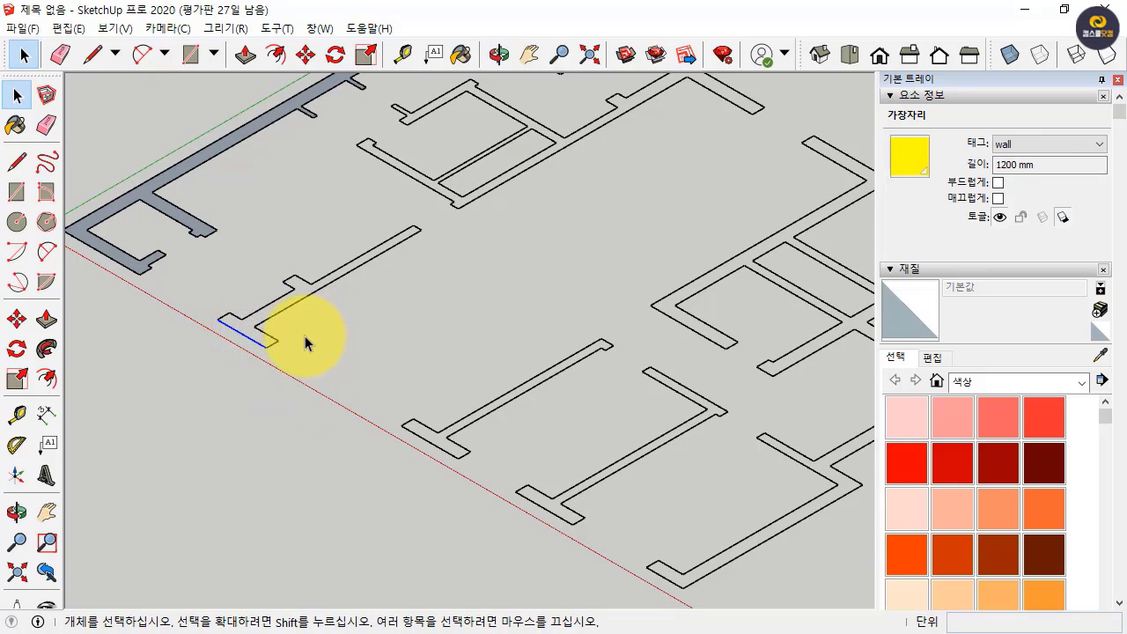
click(253, 349)
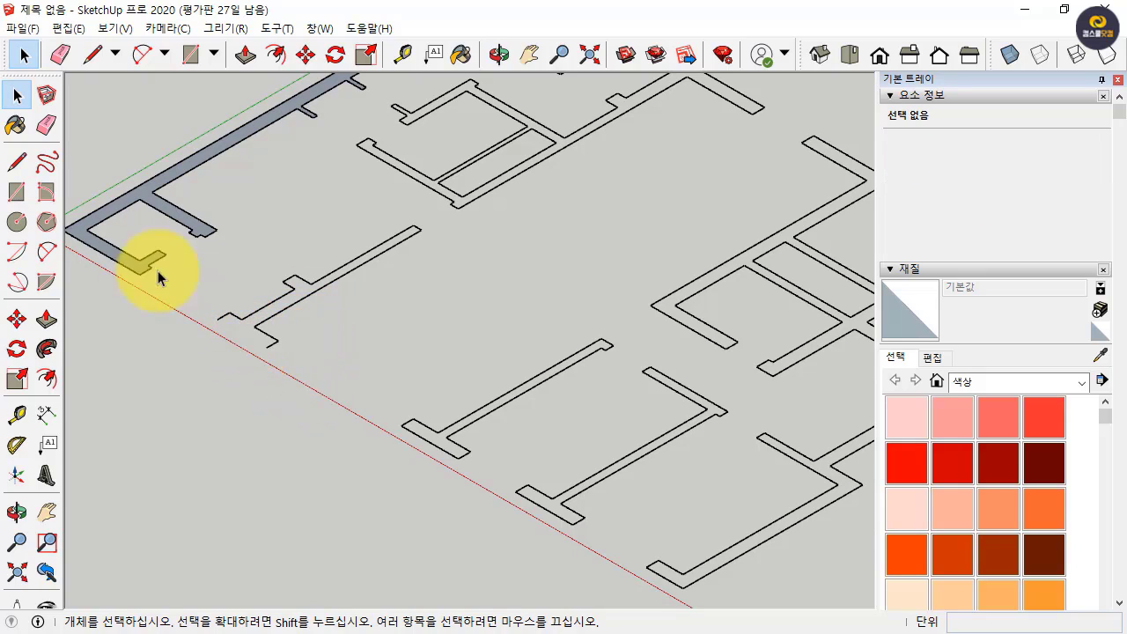
click(16, 162)
click(217, 321)
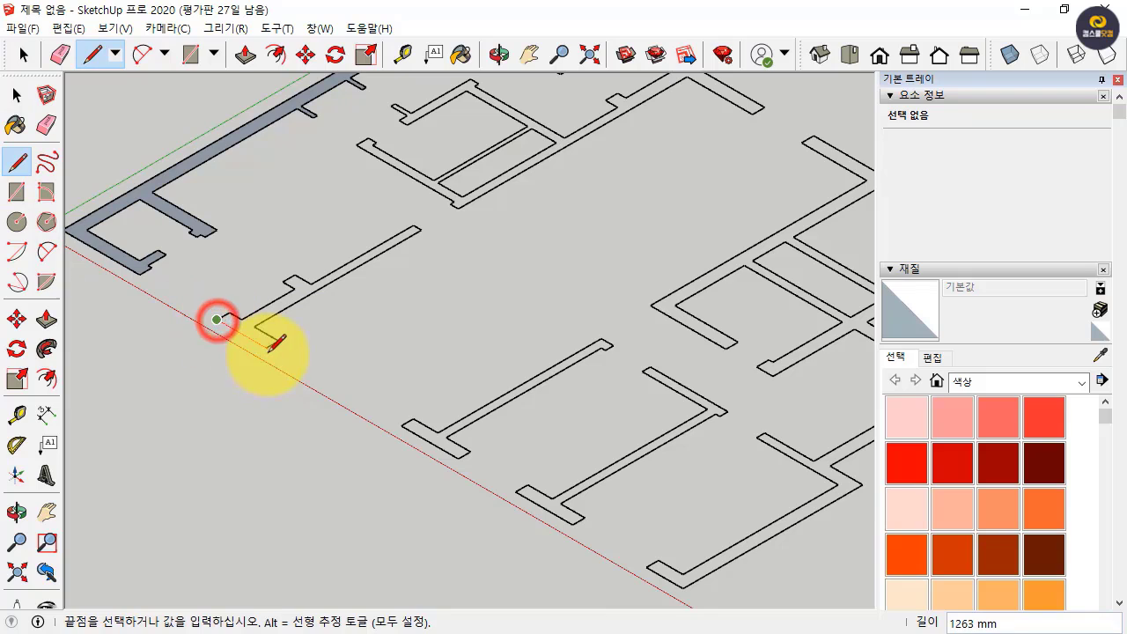
click(267, 347)
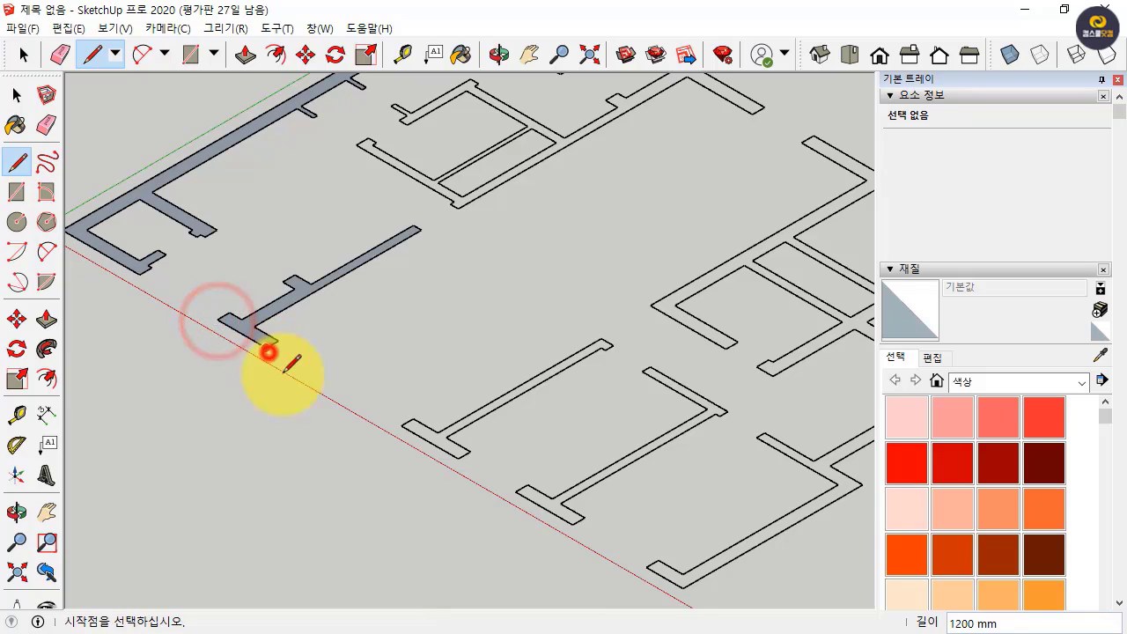
key(space)
Delete the outer edges of the remaining three walls along the red axis and redraw them with lines to create their faces
click(431, 445)
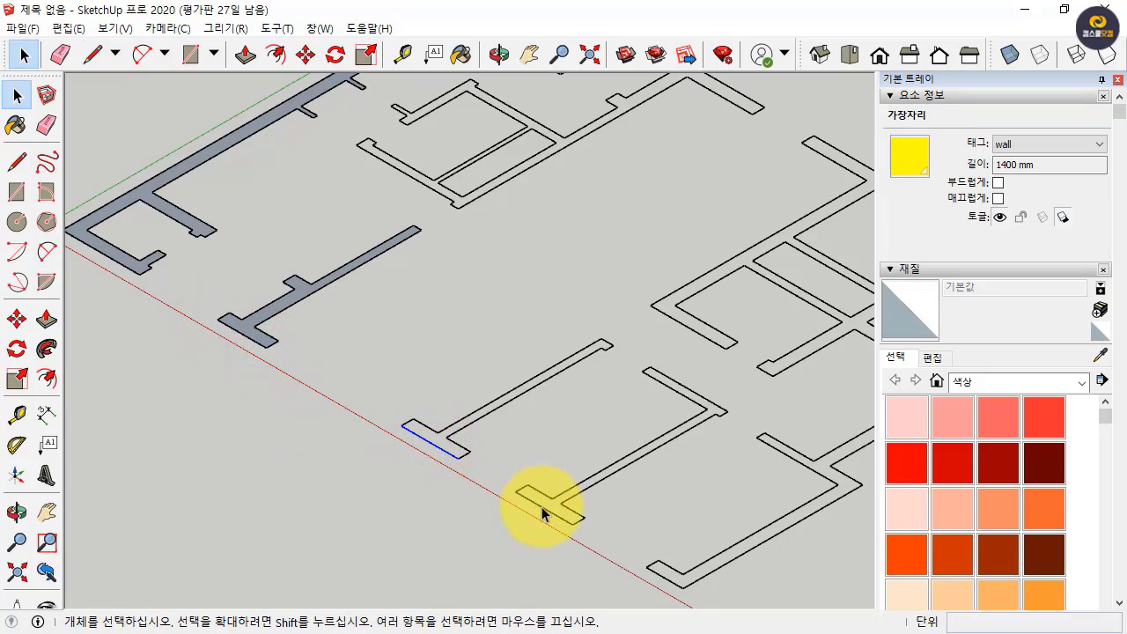
click(543, 512)
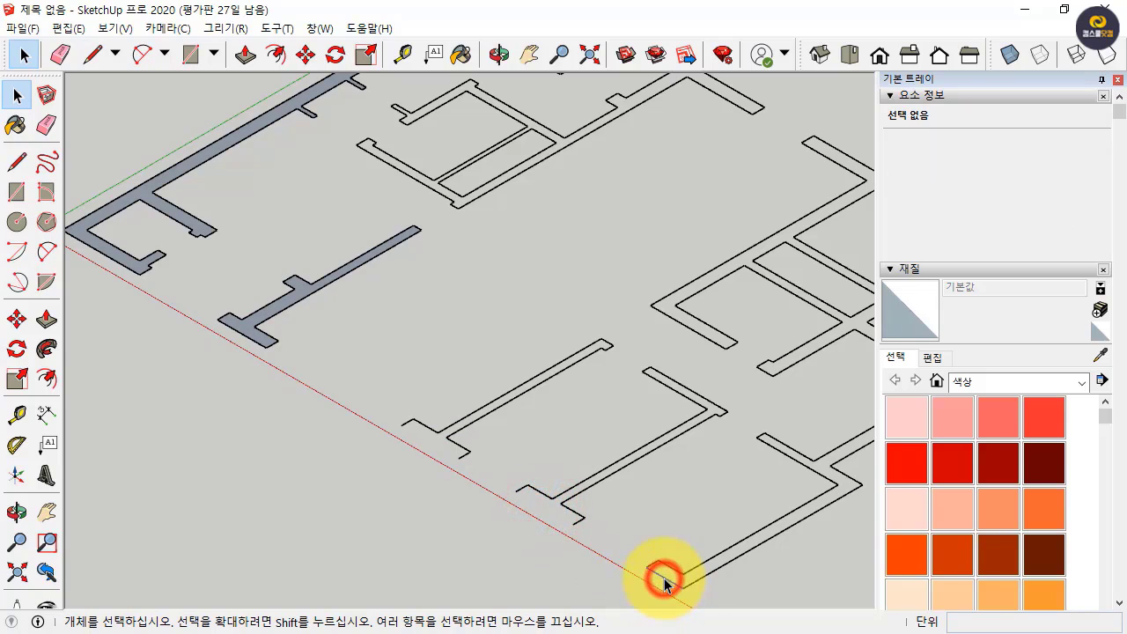
key(l)
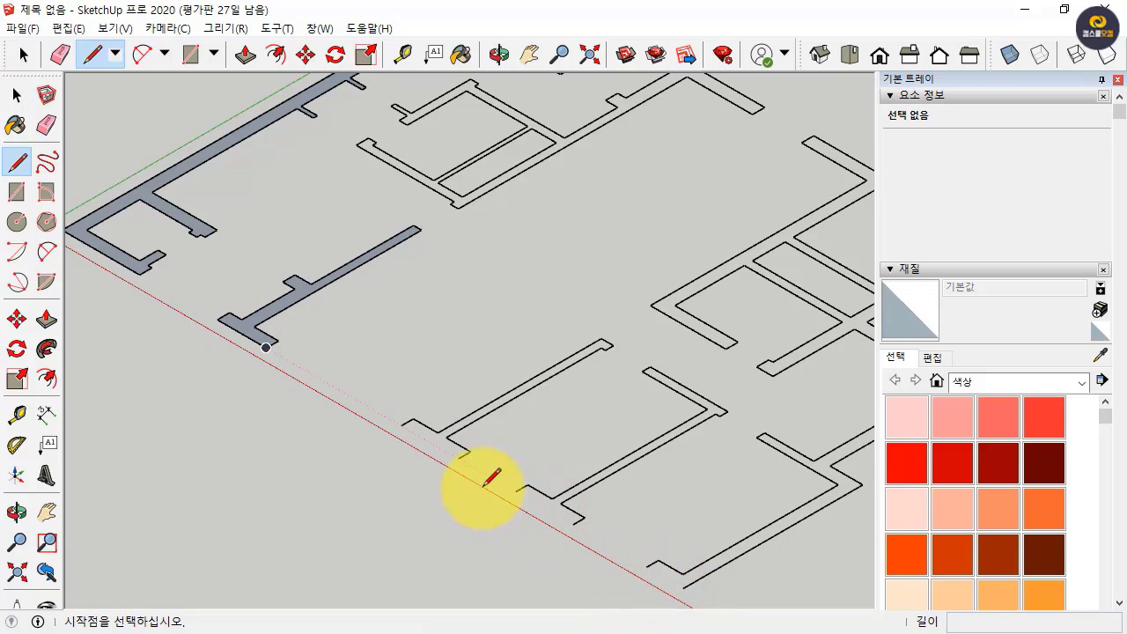
click(402, 426)
click(454, 457)
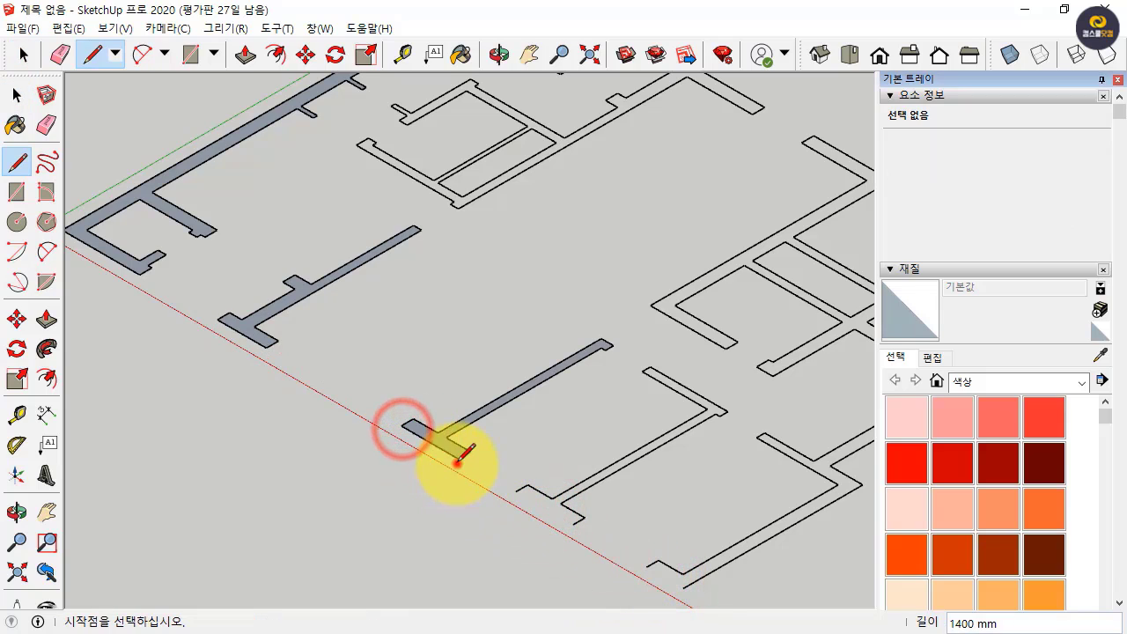
click(516, 492)
click(575, 522)
click(654, 569)
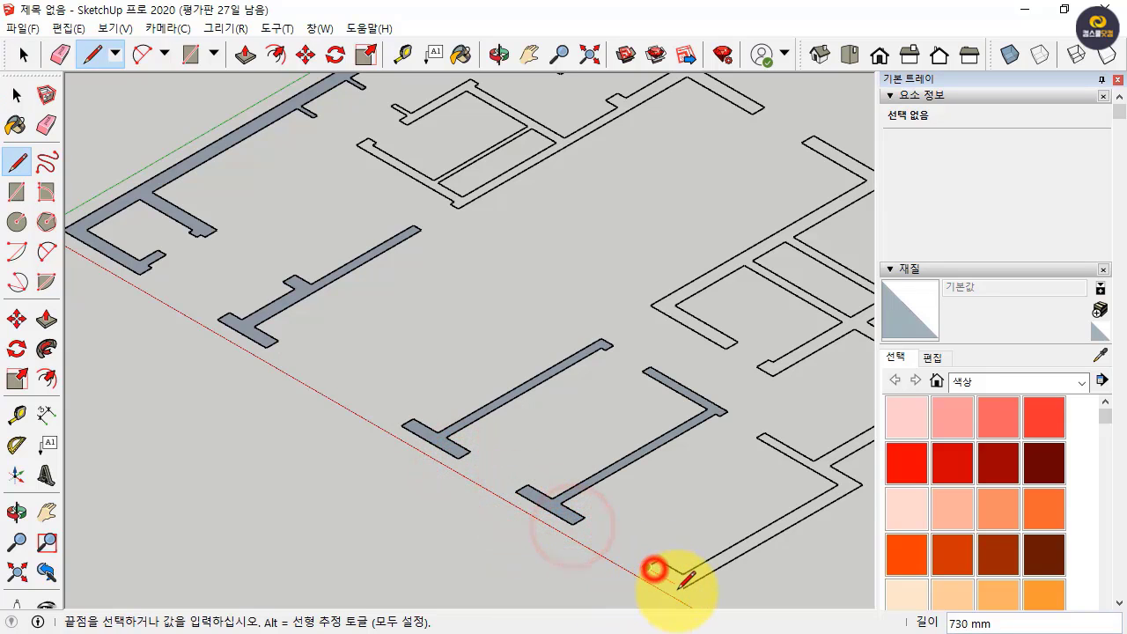
click(683, 582)
key(space)
Show the floor plan from the top and check which wall outlines have faces
key(o)
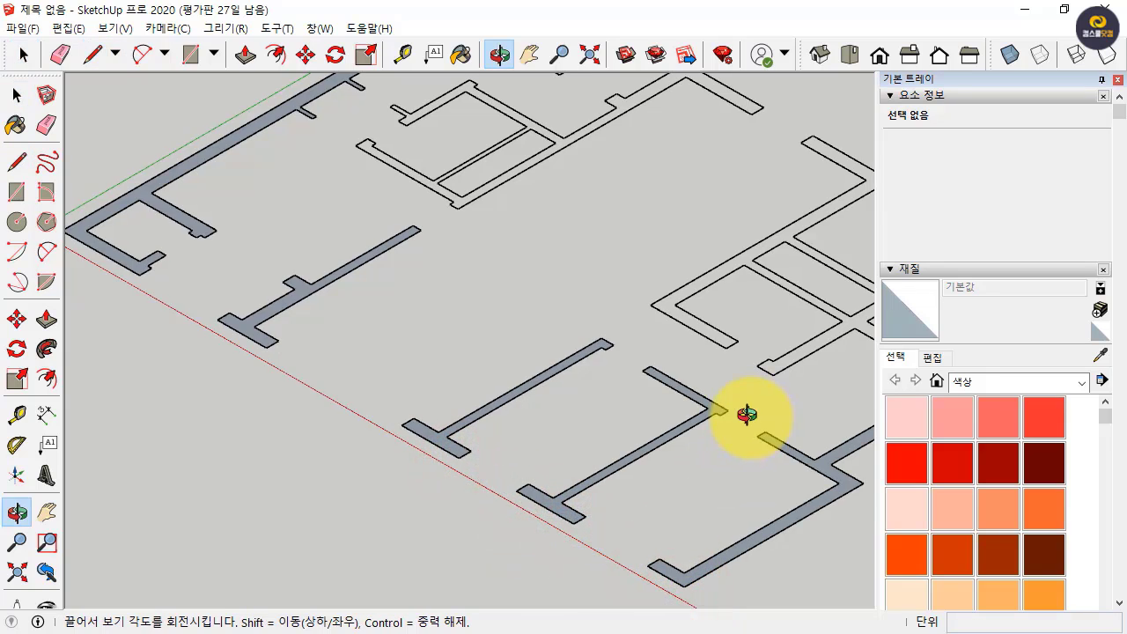
drag(746, 414, 546, 456)
drag(642, 478, 617, 516)
key(space)
middle_drag(617, 516, 805, 146)
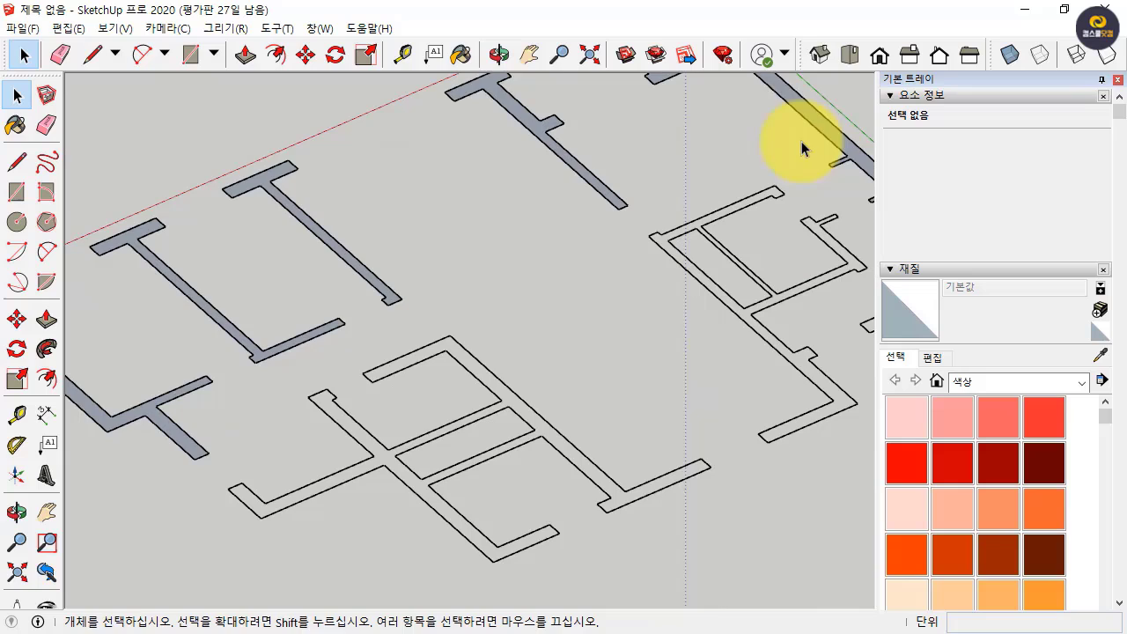
click(849, 56)
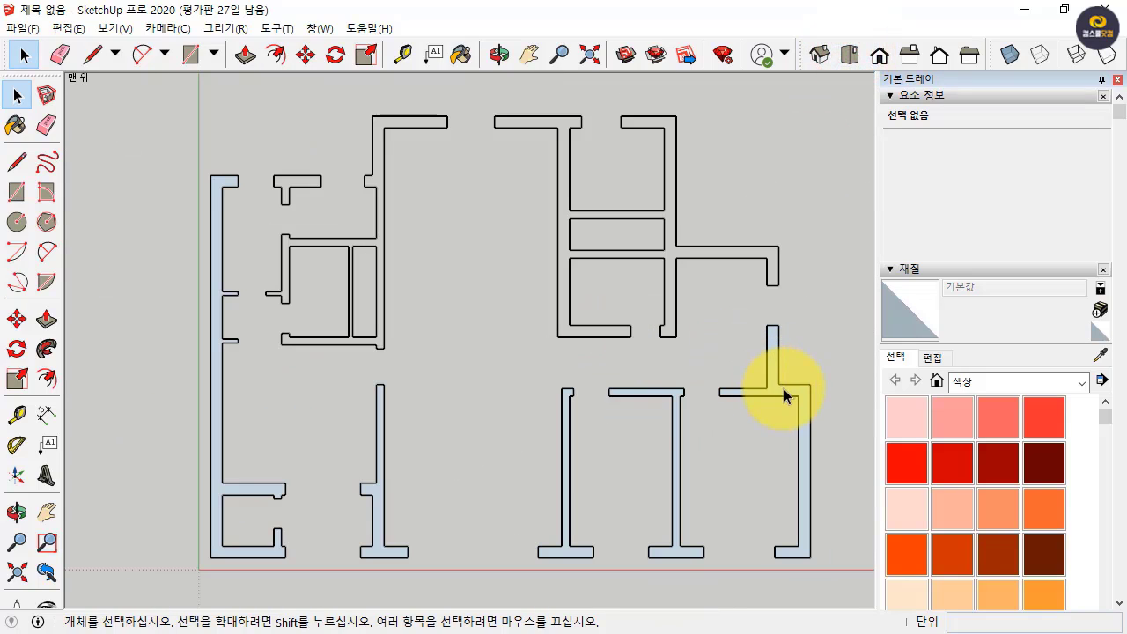
click(786, 394)
click(656, 394)
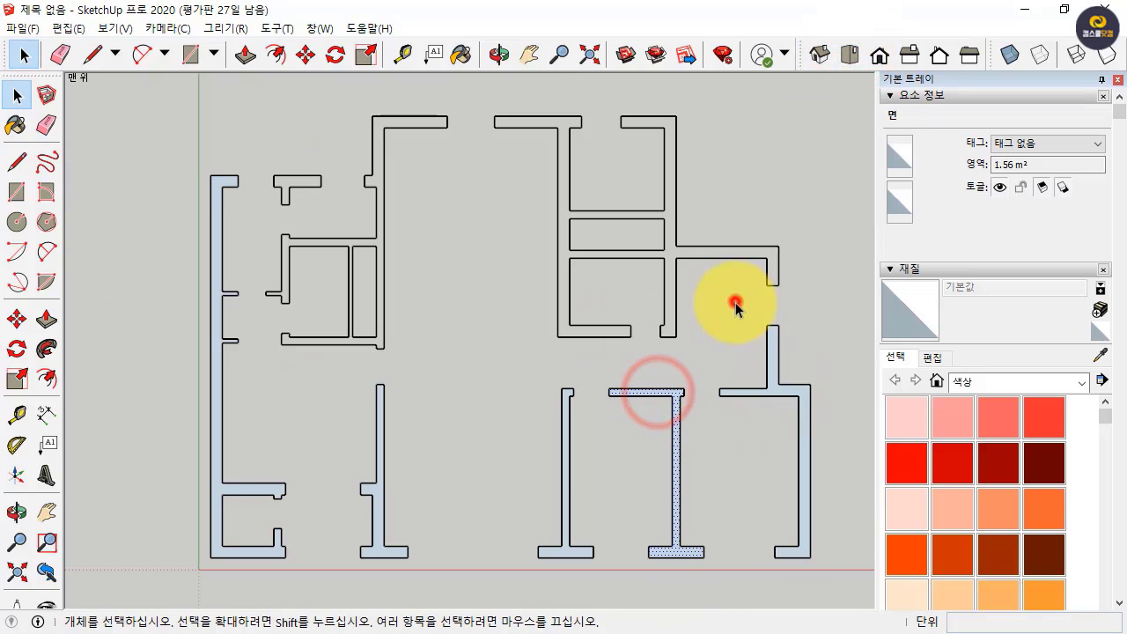
click(735, 303)
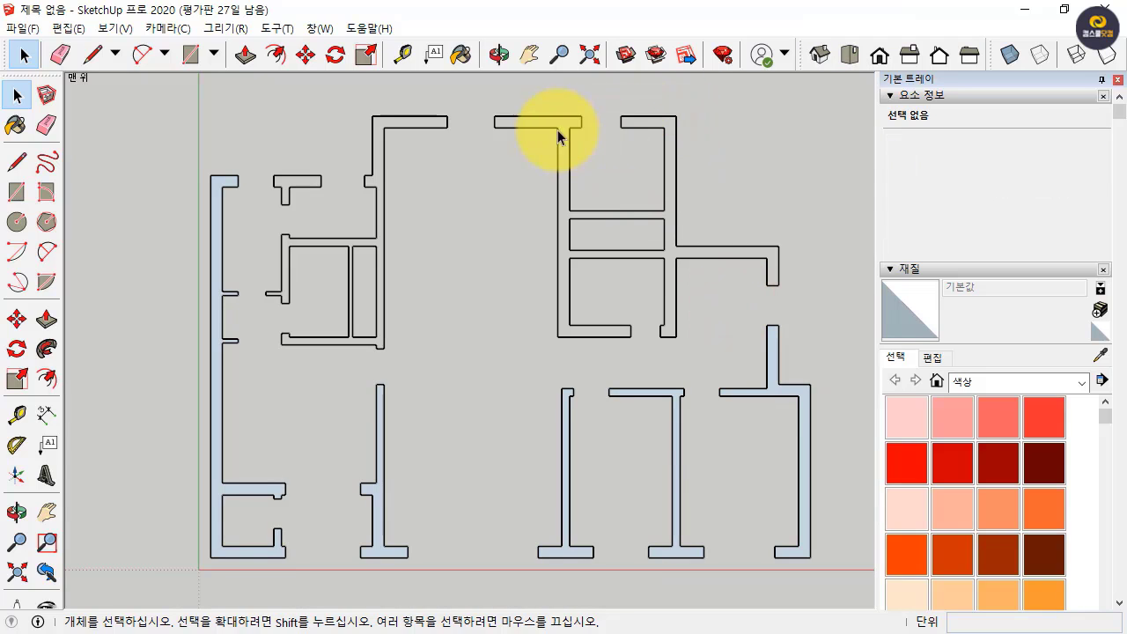
Delete the topmost outer edges of the three wall outlines without faces on the far side of the plan
key(Delete)
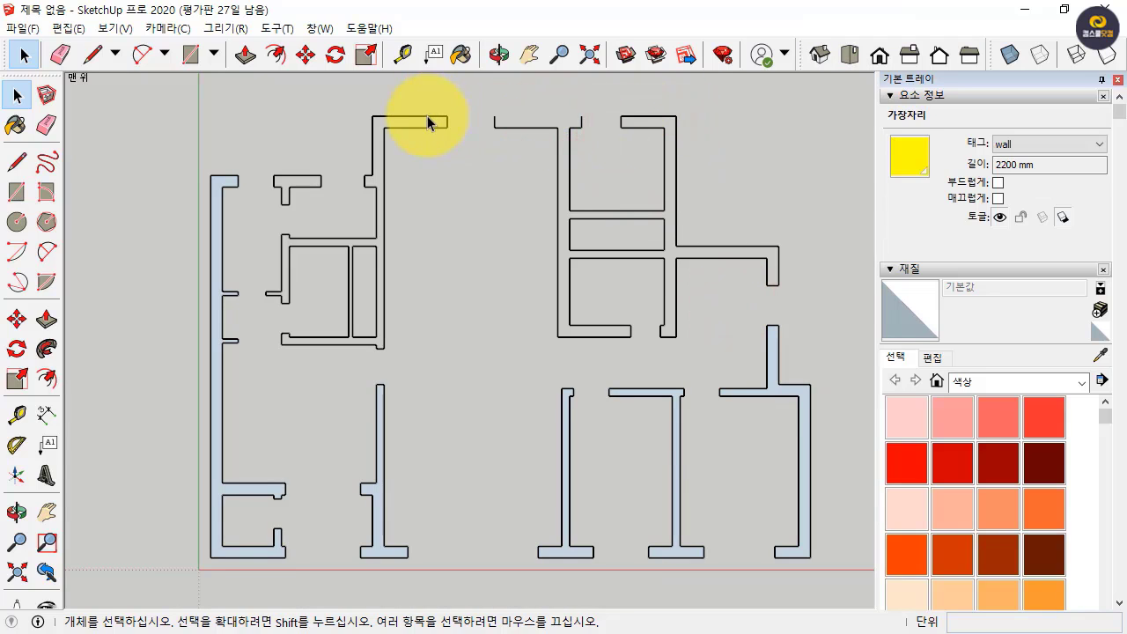
click(427, 115)
key(Delete)
click(296, 176)
key(Delete)
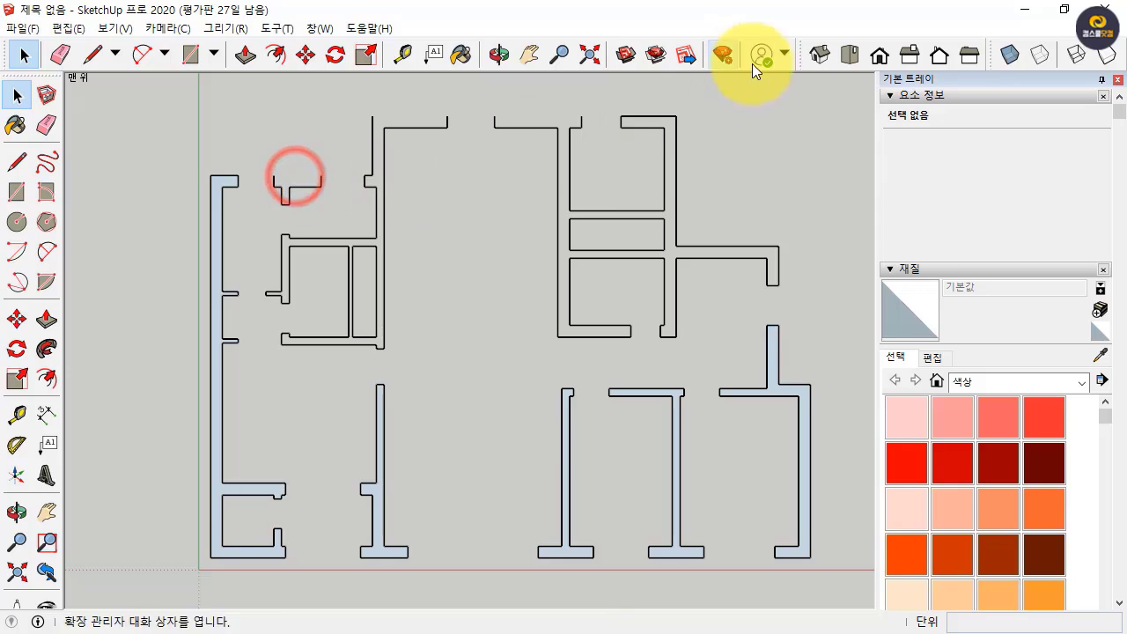
Redraw the three deleted outer edges with the Line tool, from endpoint to endpoint, to fill the remaining walls with faces
click(16, 162)
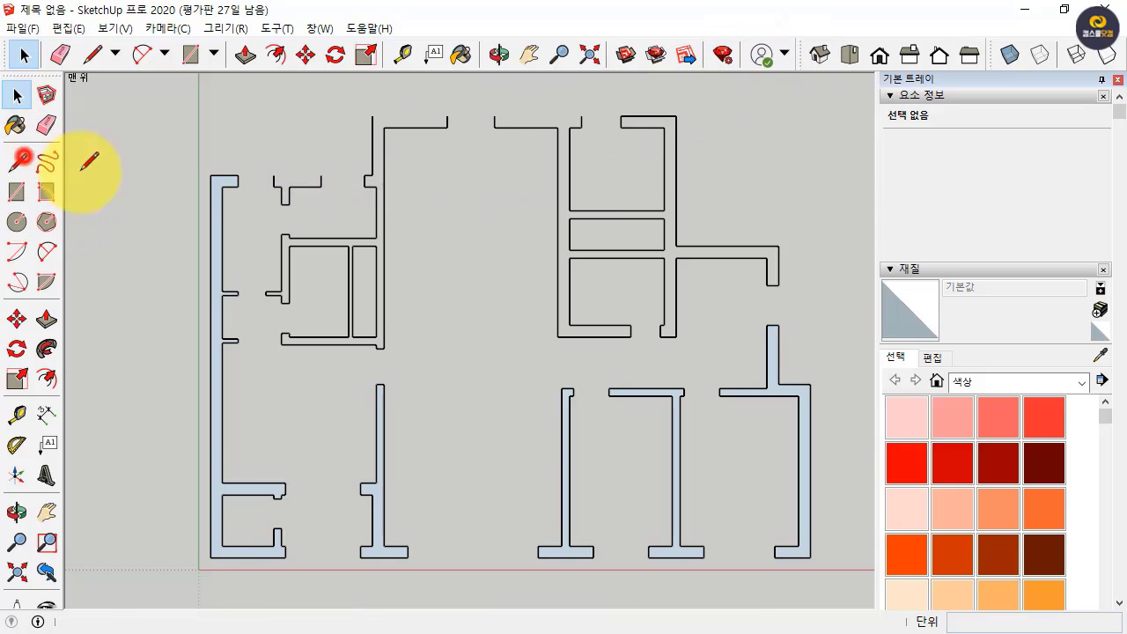
click(272, 176)
click(321, 176)
click(373, 116)
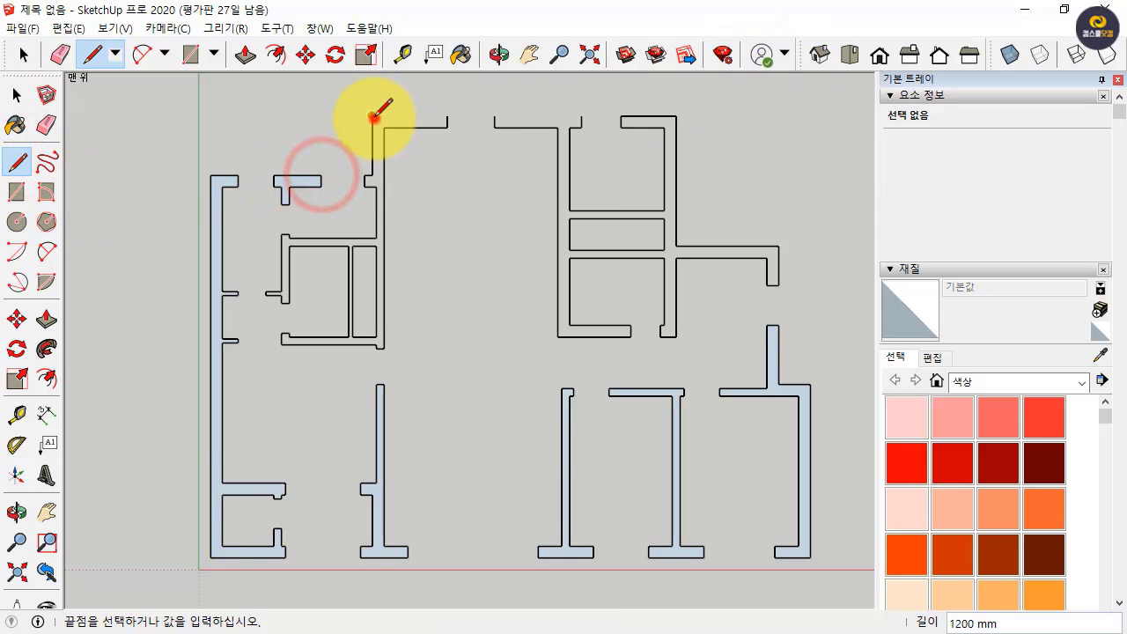
click(447, 117)
click(495, 117)
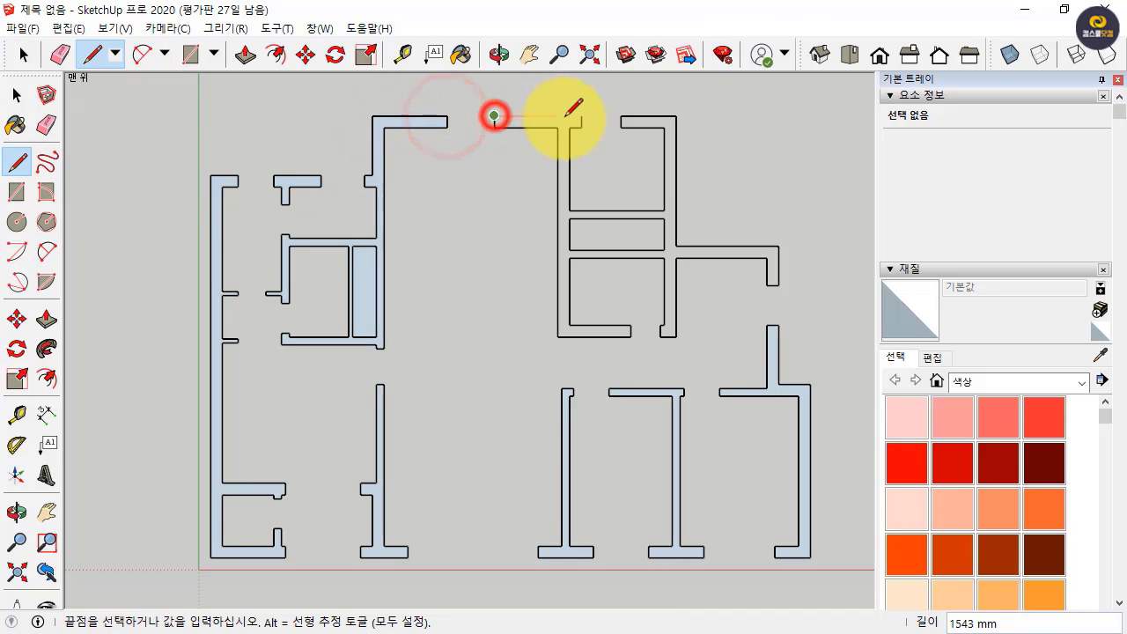
click(581, 116)
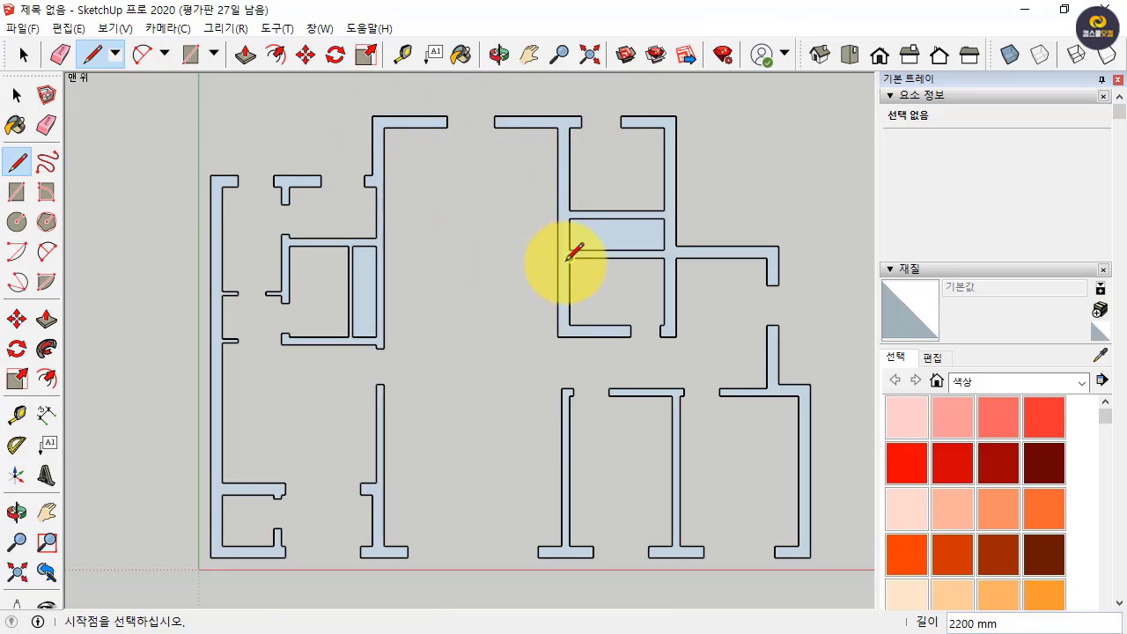
key(space)
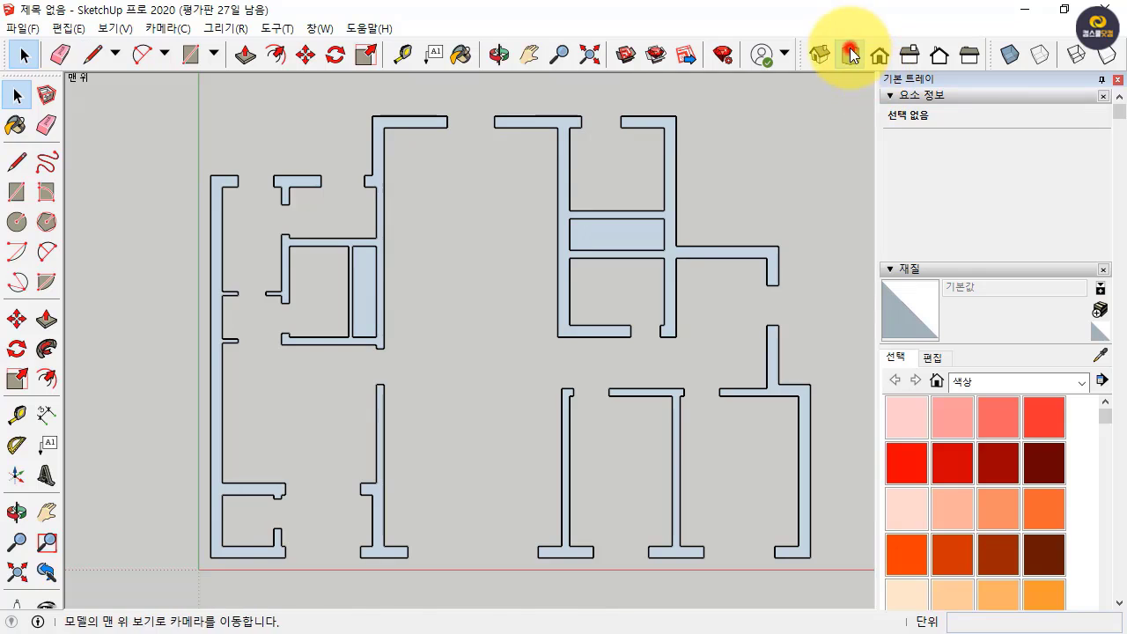
Delete the four edges separating the narrow enclosed rectangle from the surrounding wall face in the block nearest the green axis
click(817, 55)
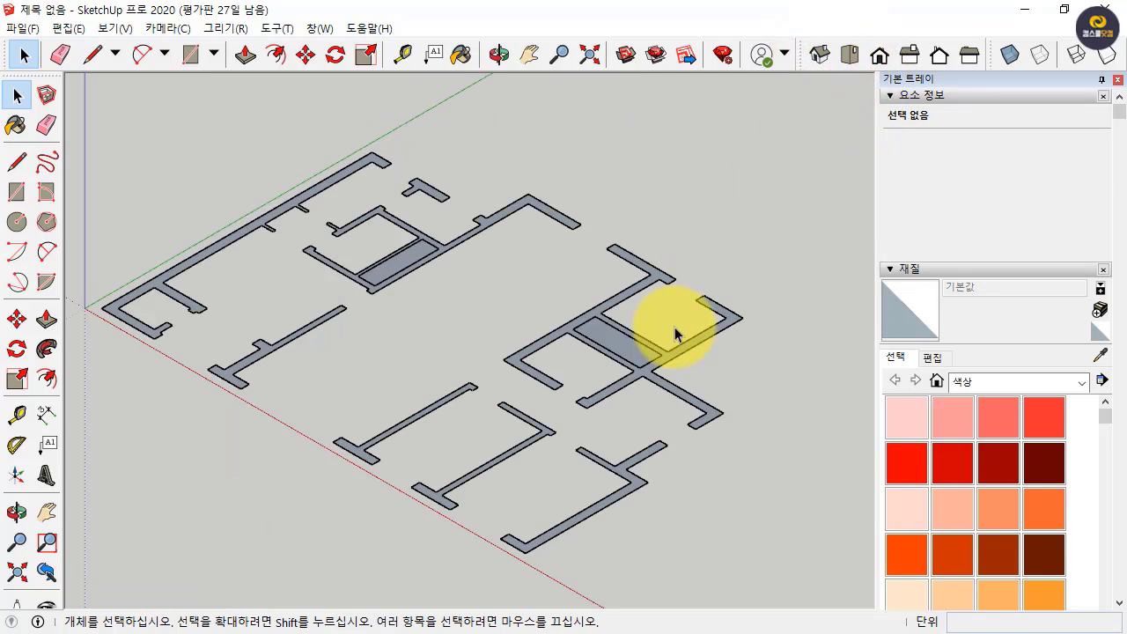
scroll(418, 258, up, 2)
scroll(414, 256, up, 1)
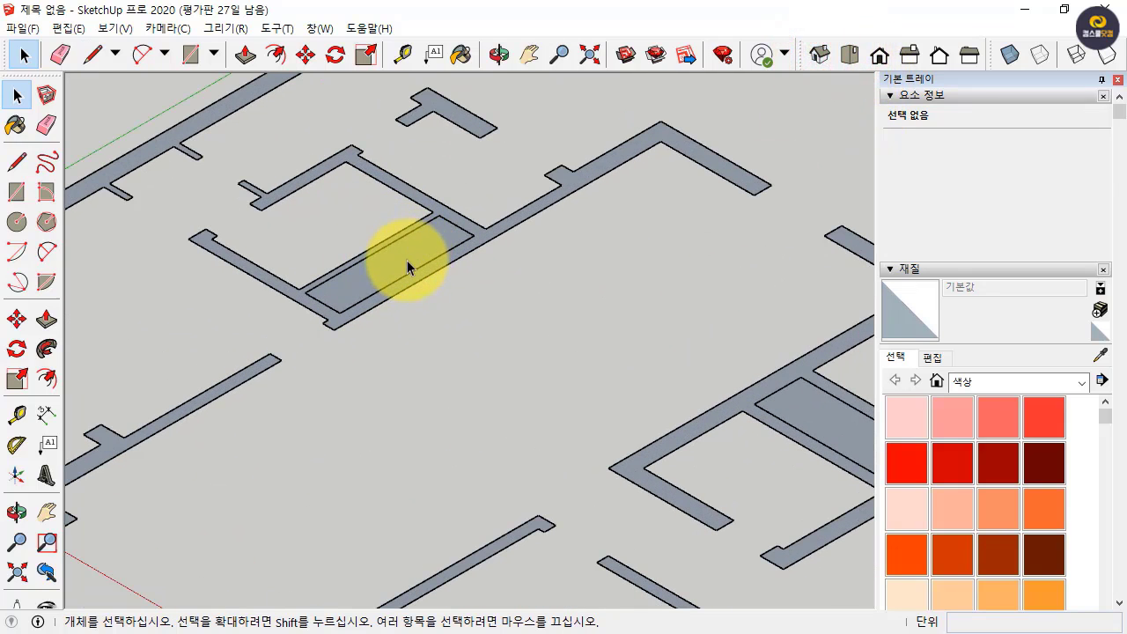
scroll(407, 259, up, 1)
scroll(458, 222, up, 1)
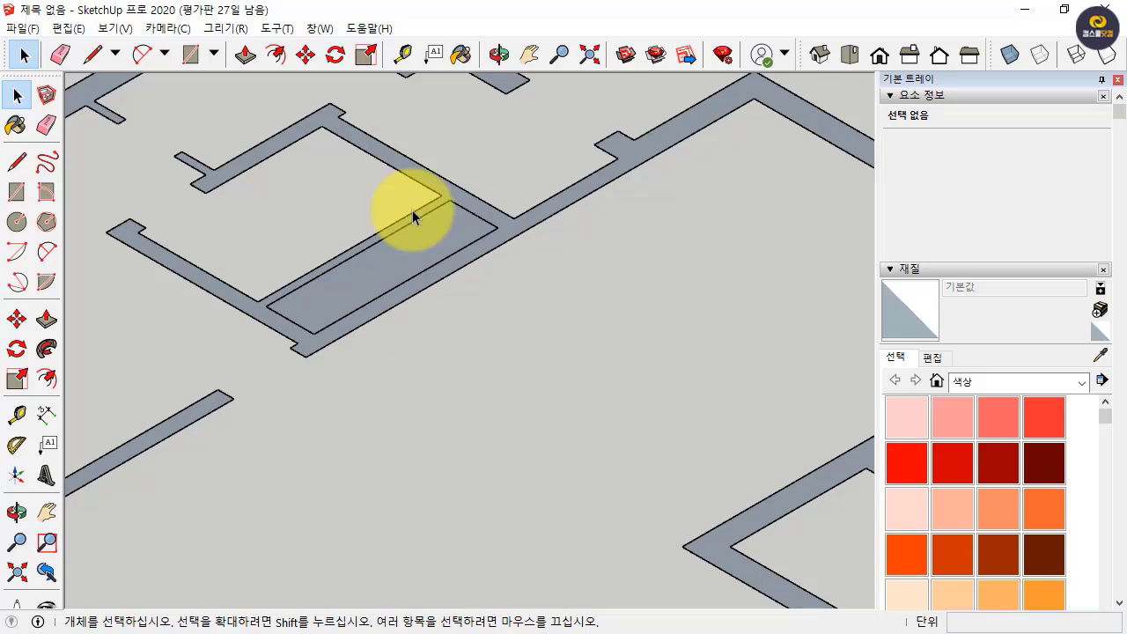
click(428, 269)
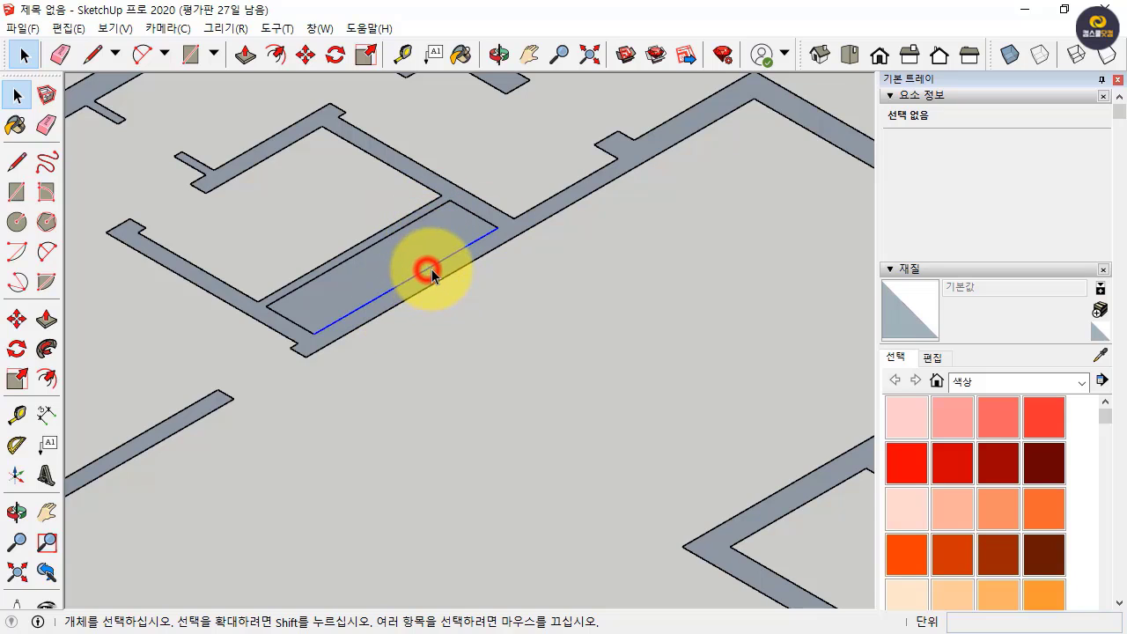
key(Delete)
click(479, 214)
key(Delete)
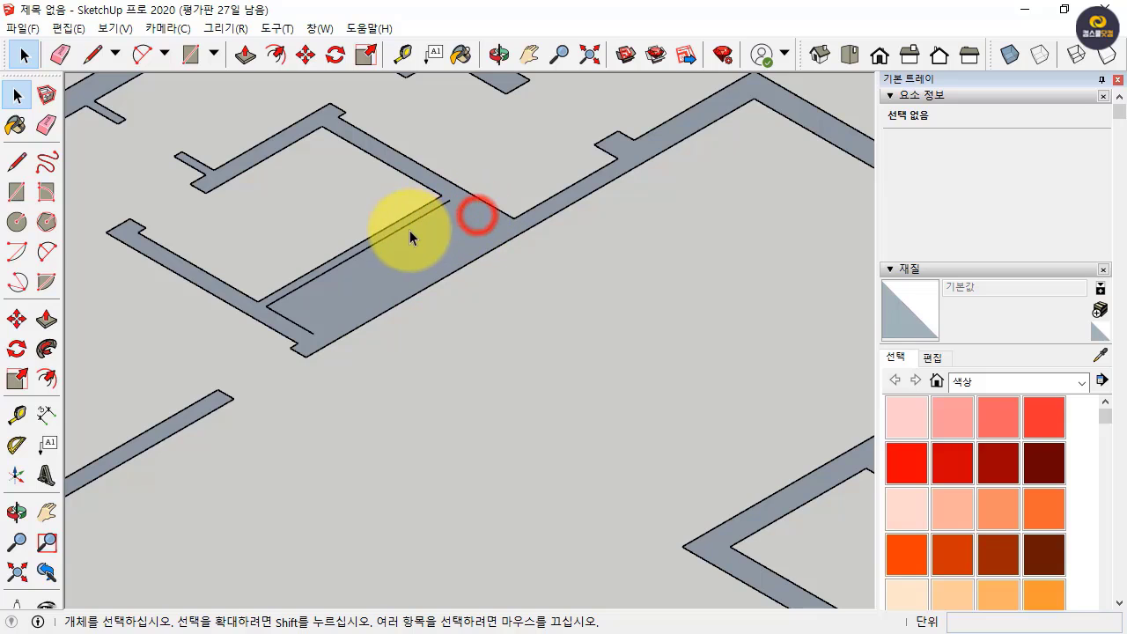
click(408, 231)
key(Delete)
click(297, 324)
key(Delete)
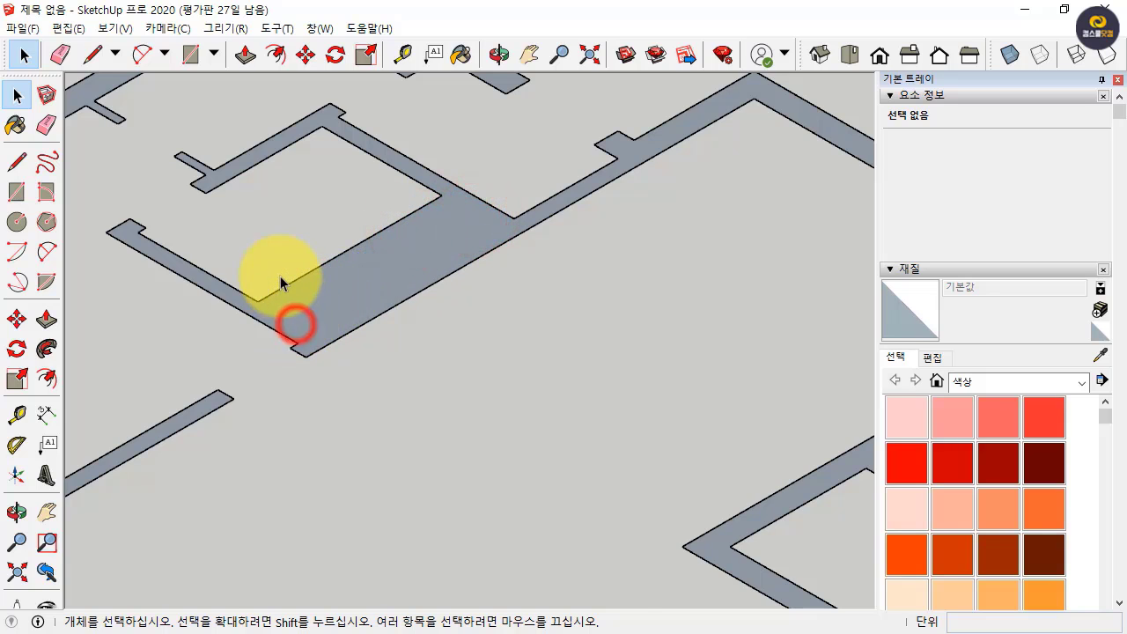
Delete the edges around the enclosed rectangle in the large wall block farther along the red axis, merging it with the walls
scroll(290, 278, down, 4)
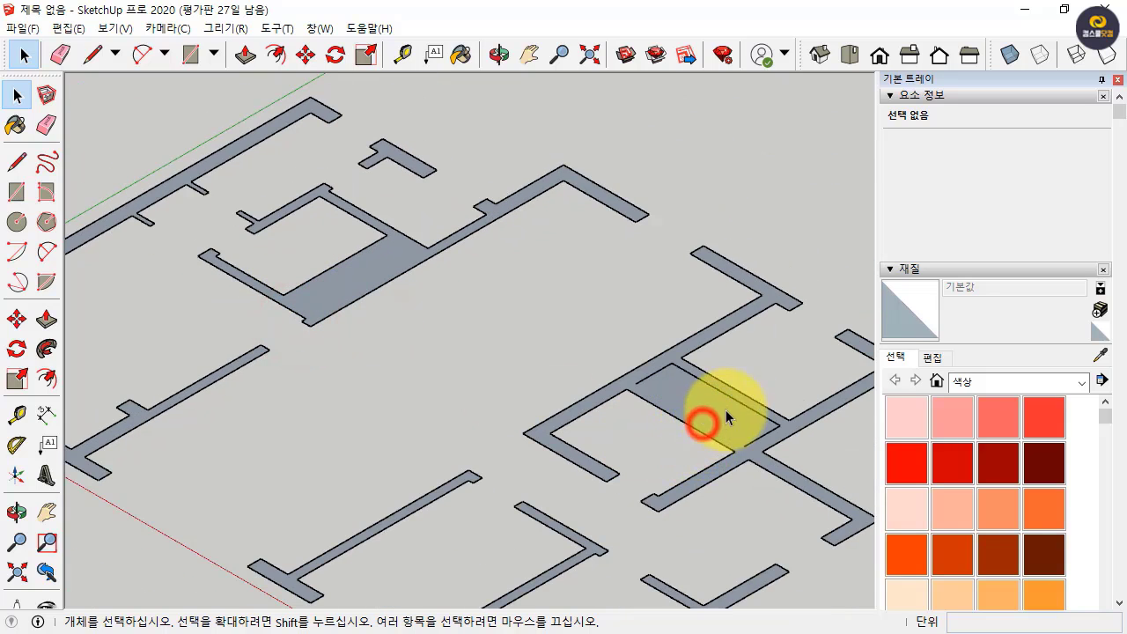
click(737, 401)
key(Delete)
click(662, 367)
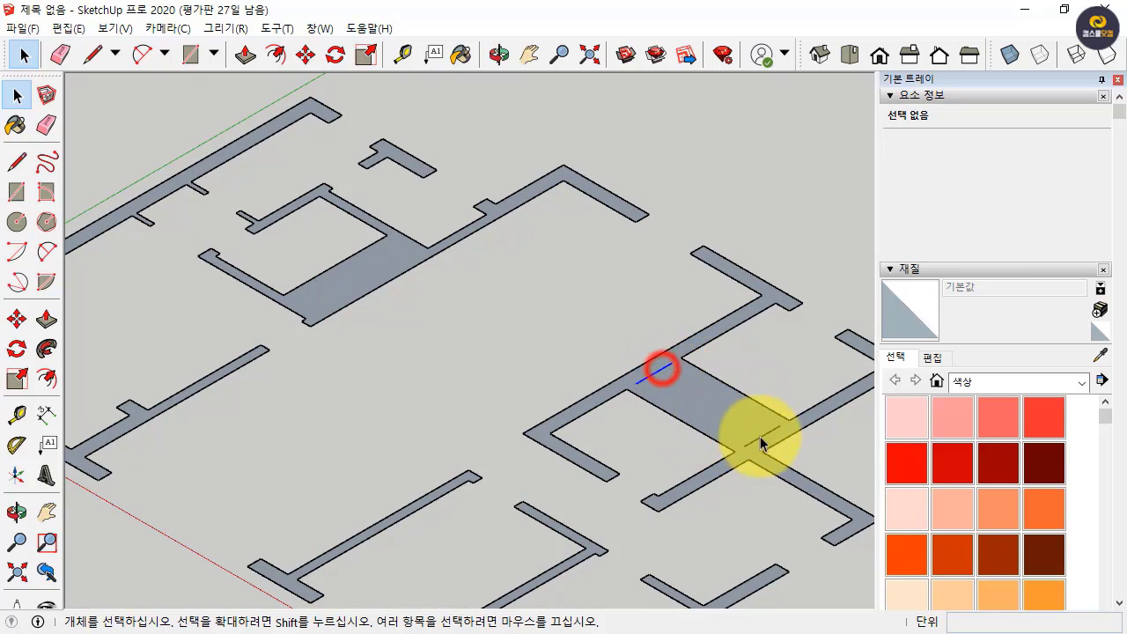
key(Delete)
click(760, 442)
key(Delete)
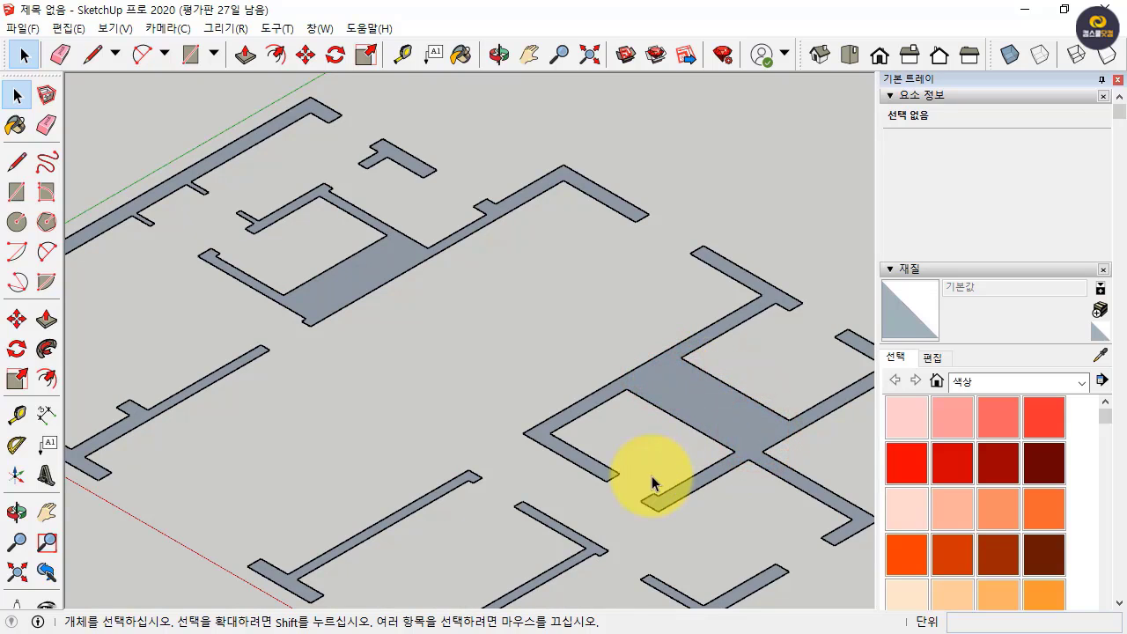
Try extruding the long wall beside the green axis to 2400 mm with Push/Pull and repeating that height on the neighbouring wall block
scroll(669, 482, down, 1)
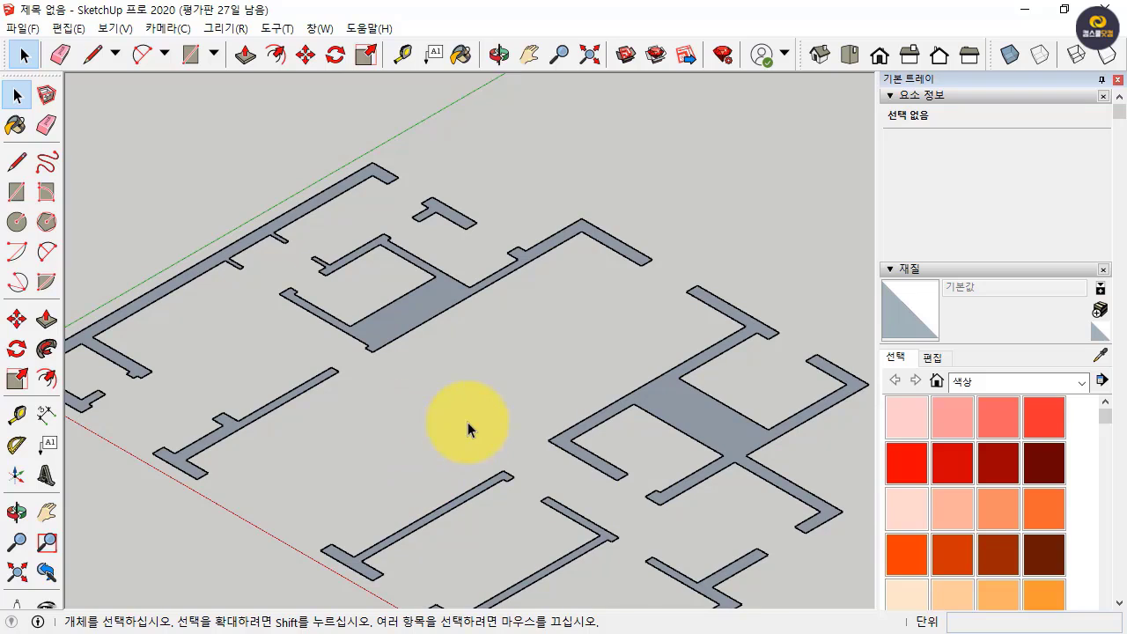
shift+middle_drag(476, 413, 559, 431)
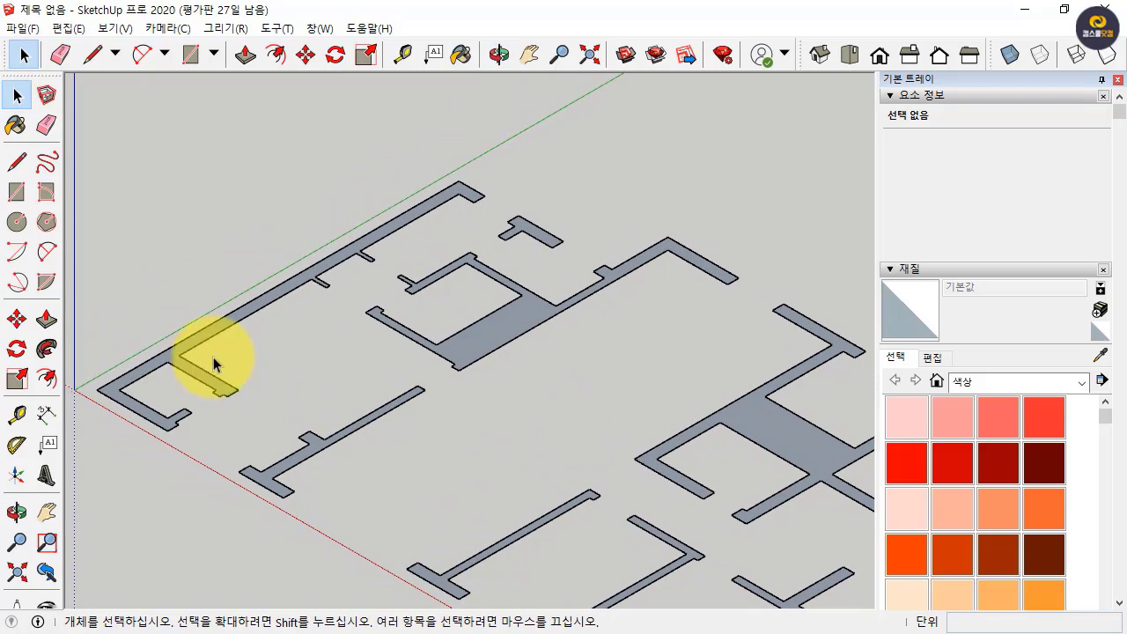
click(42, 324)
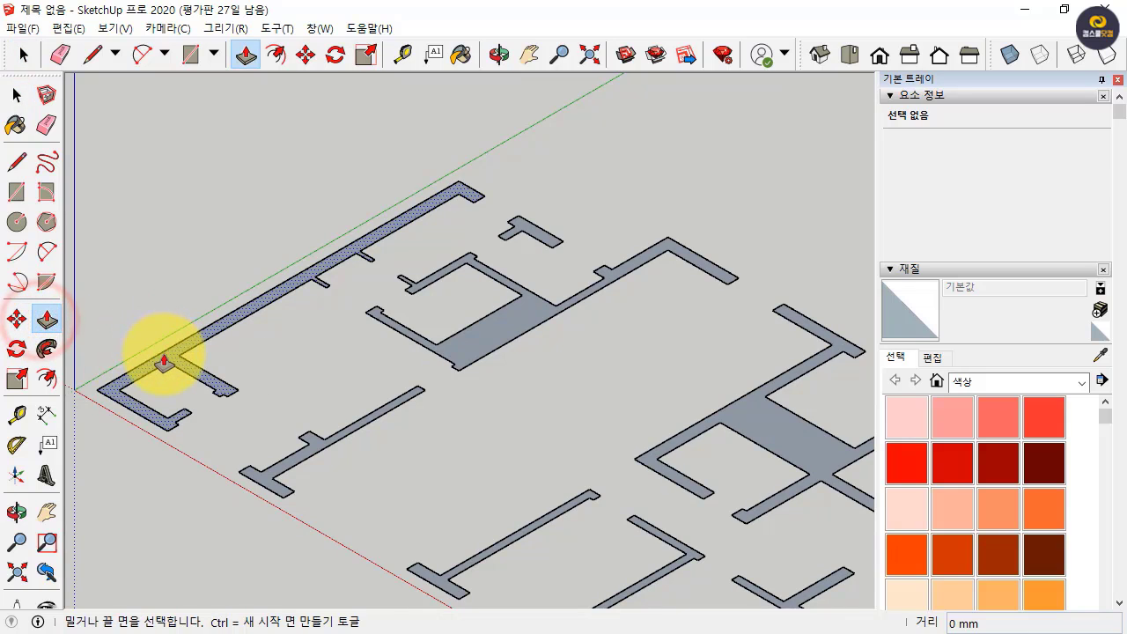
drag(163, 361, 163, 238)
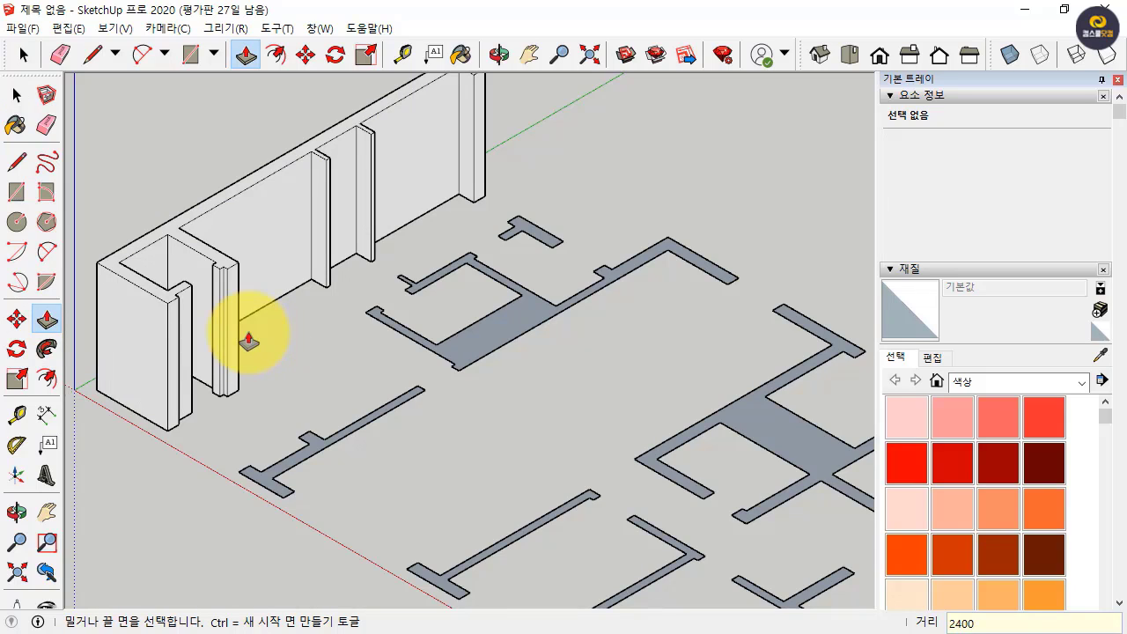
key(Return)
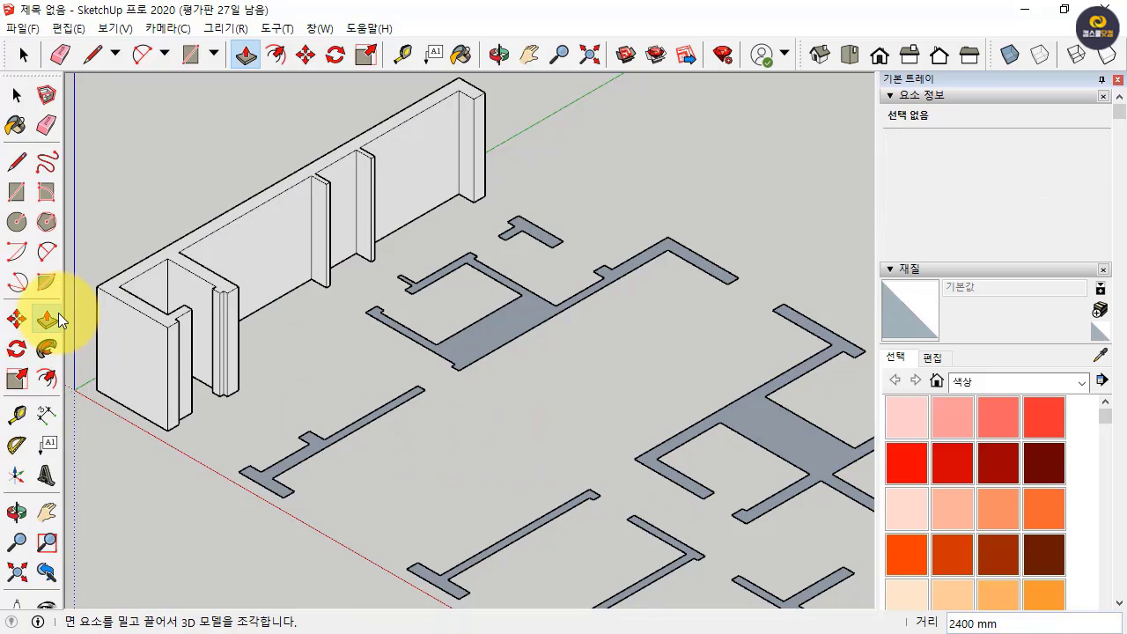
double_click(482, 343)
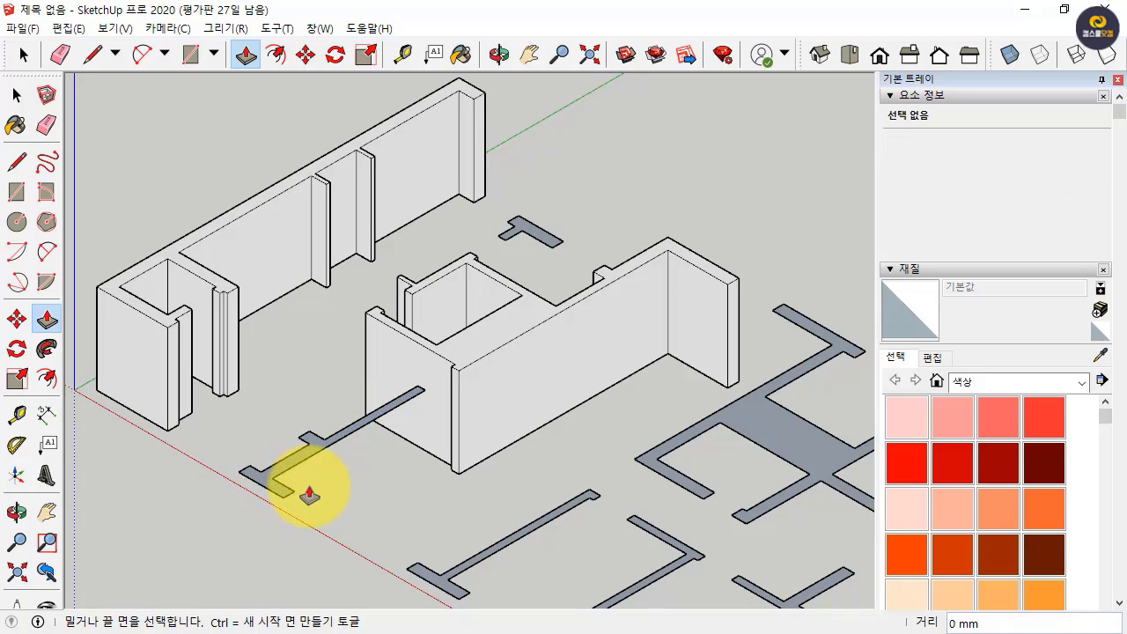
key(ctrl+z)
key(ctrl+z)
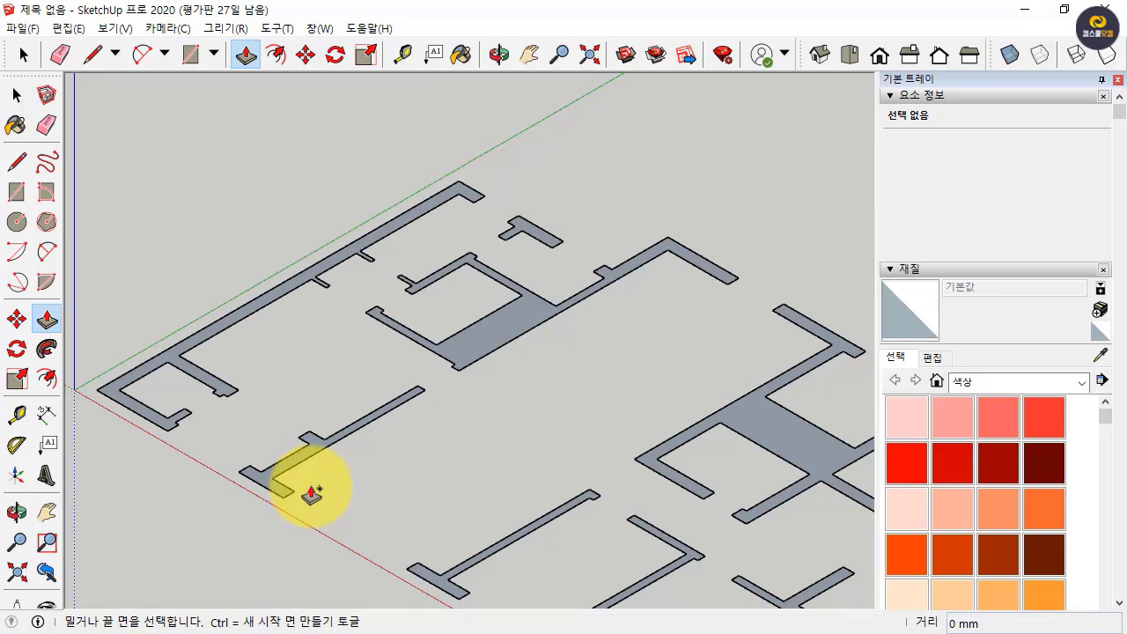
Examine the upper sides of the wall faces from the top and from an angled view
click(849, 55)
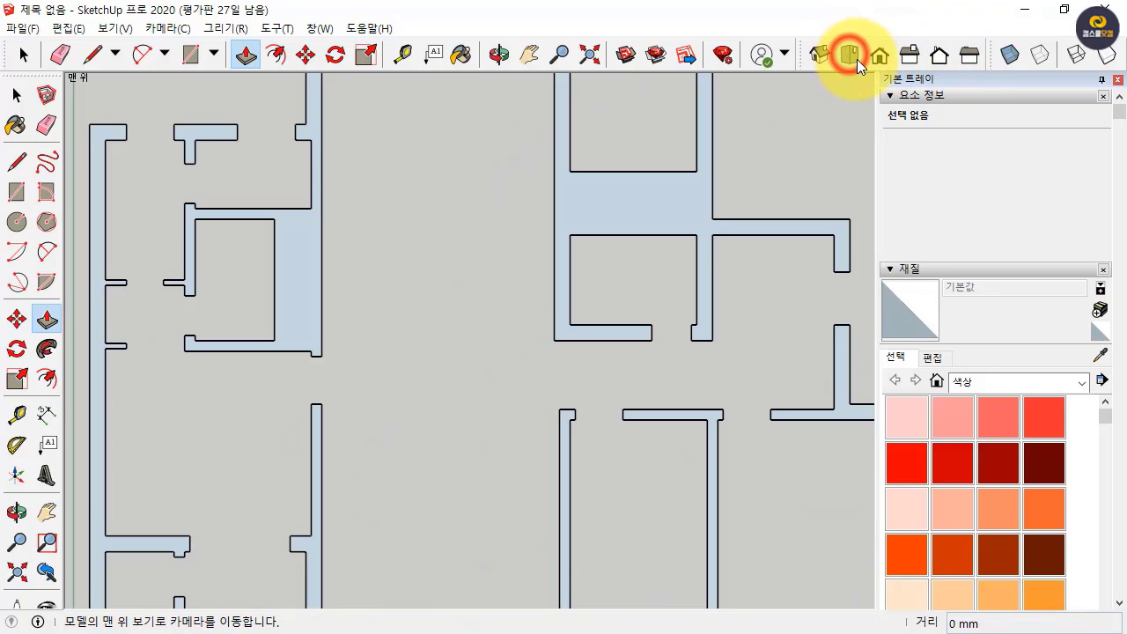
scroll(584, 284, down, 1)
key(space)
middle_drag(539, 458, 522, 359)
key(o)
key(space)
scroll(652, 322, up, 5)
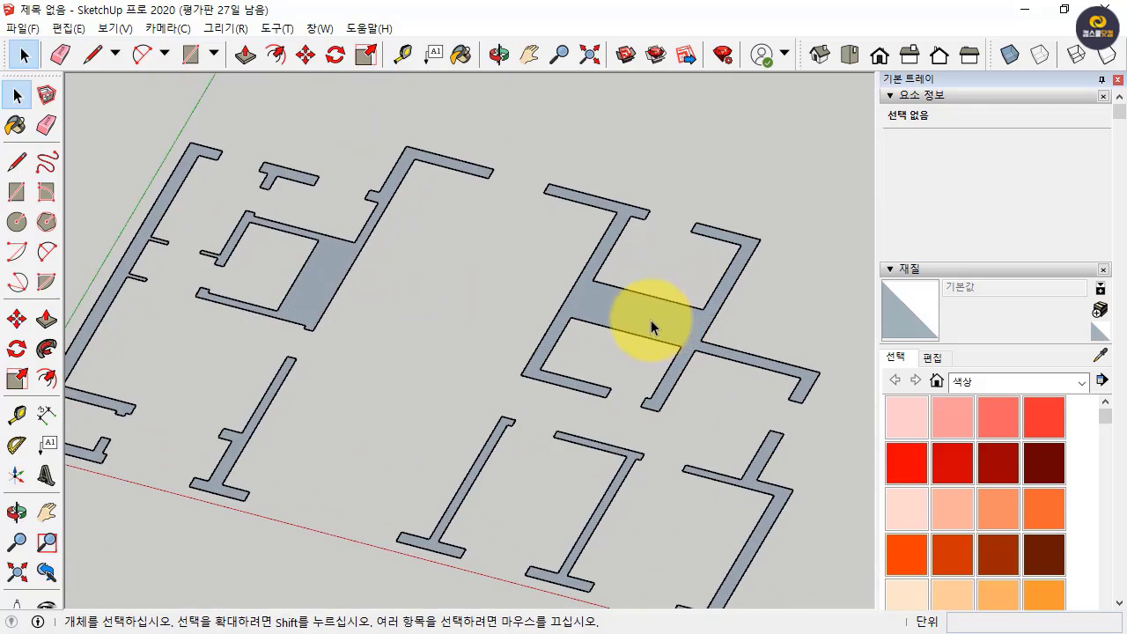
click(652, 319)
click(495, 436)
scroll(495, 436, down, 5)
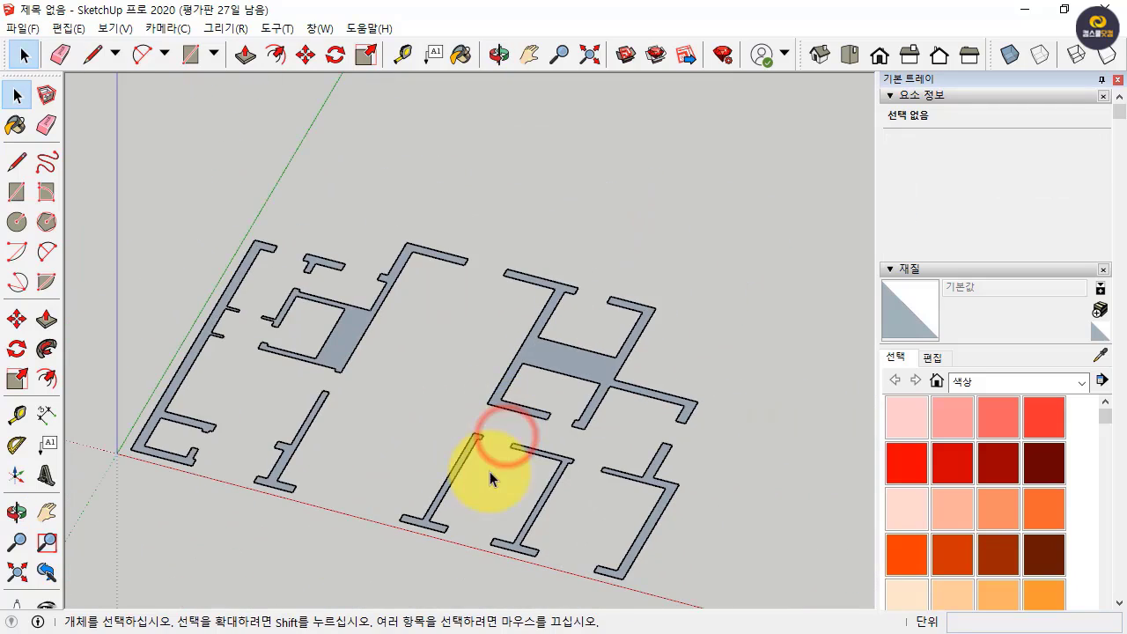
Examine the undersides of the wall faces from beneath the floor plan to compare their front and back colours
middle_drag(492, 469, 538, 150)
scroll(546, 352, up, 4)
scroll(563, 399, up, 2)
click(566, 397)
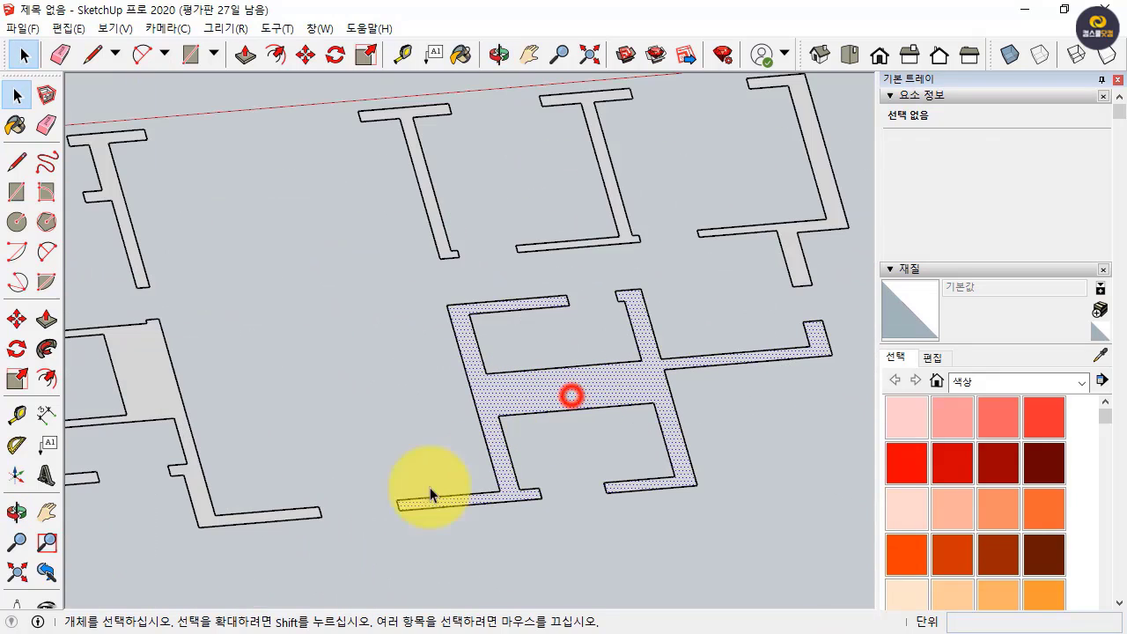
click(430, 452)
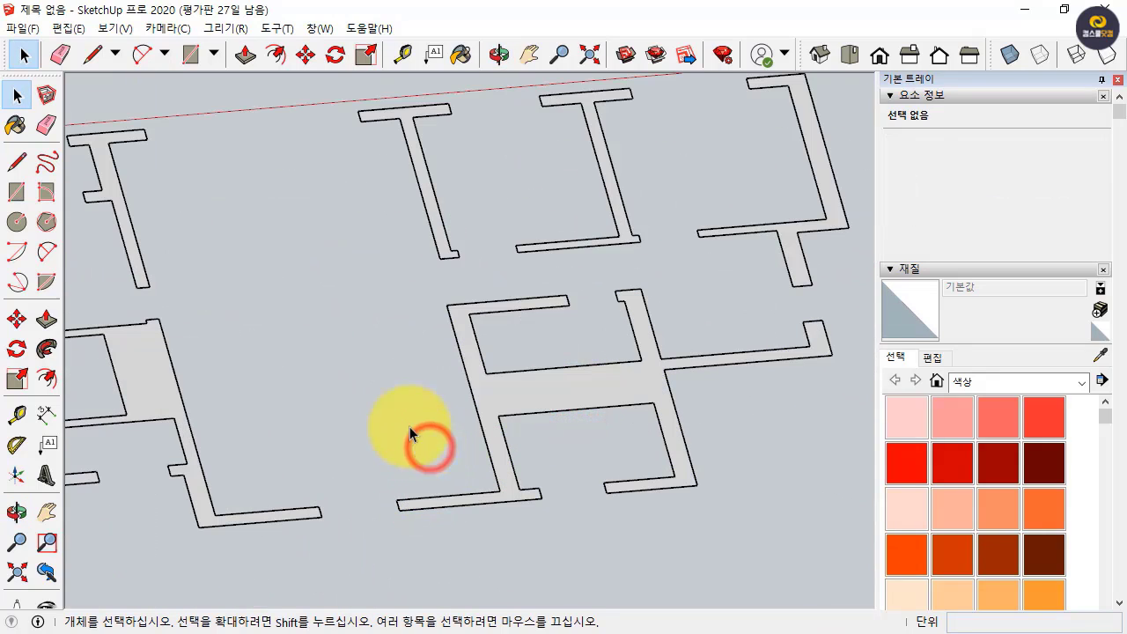
scroll(441, 277, down, 3)
middle_drag(346, 279, 388, 379)
Select the entire floor plan from the top view and reverse all its faces so the front sides point up
click(848, 54)
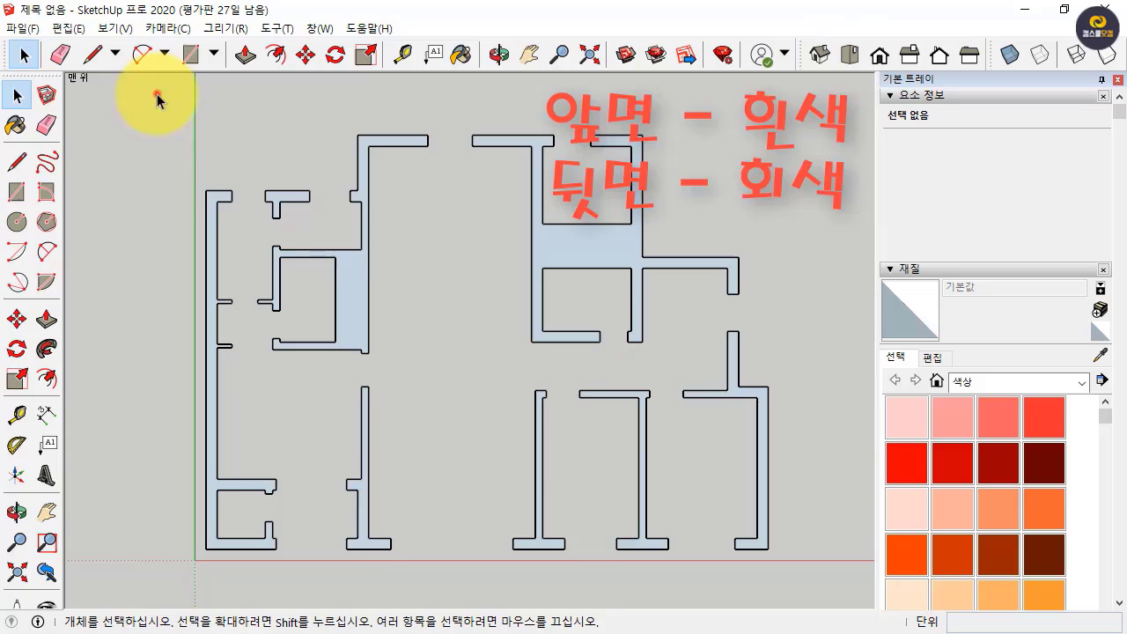
drag(158, 99, 824, 581)
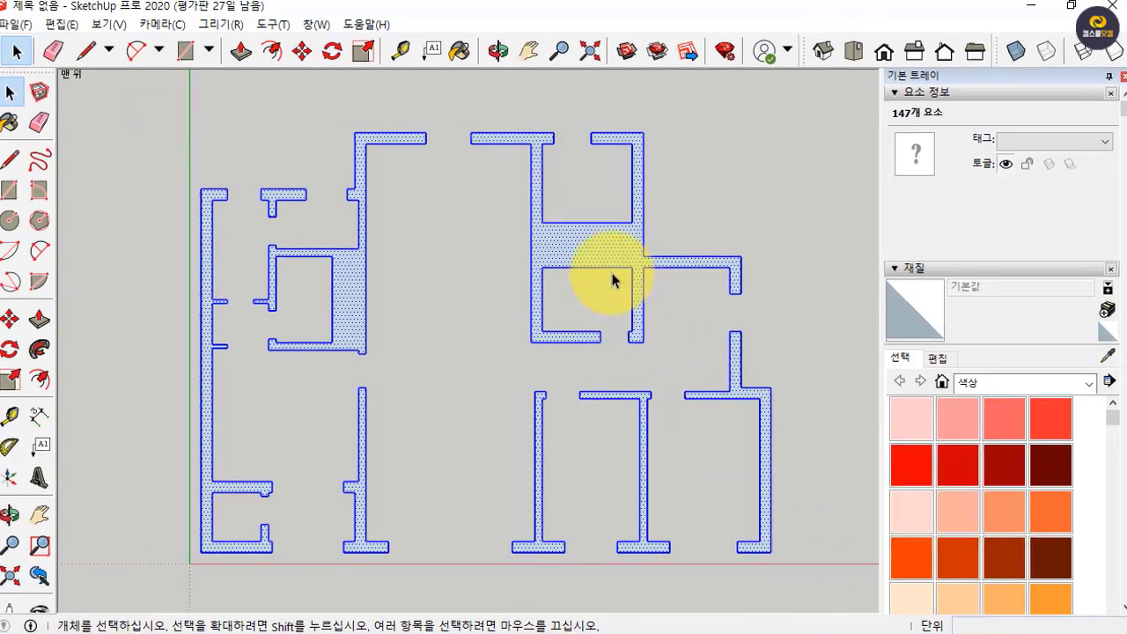
right_click(594, 248)
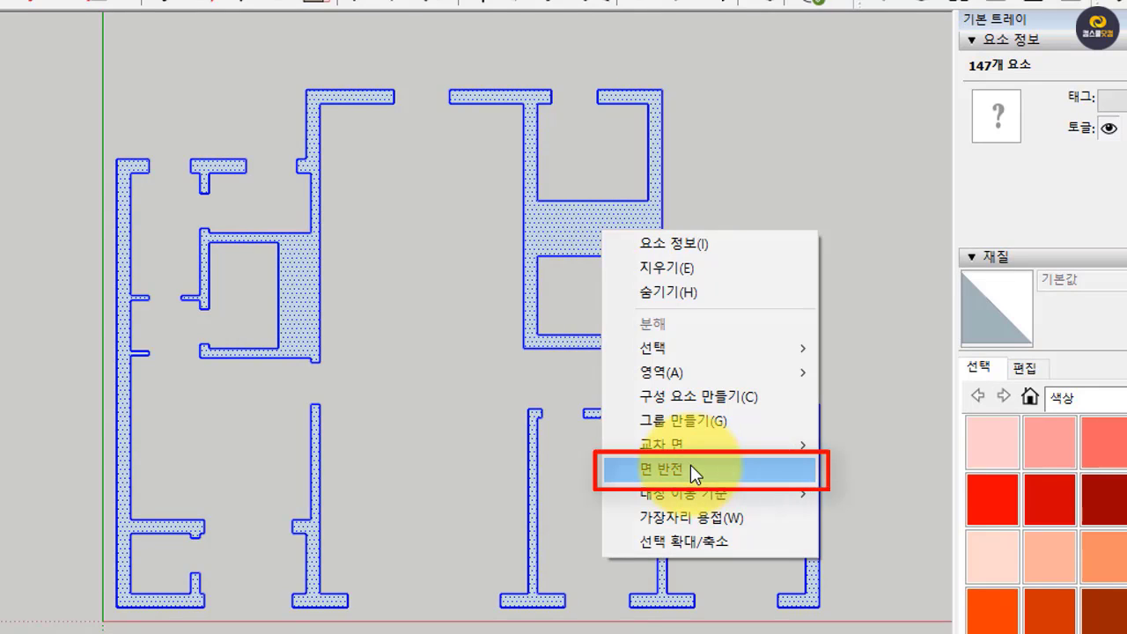
click(691, 469)
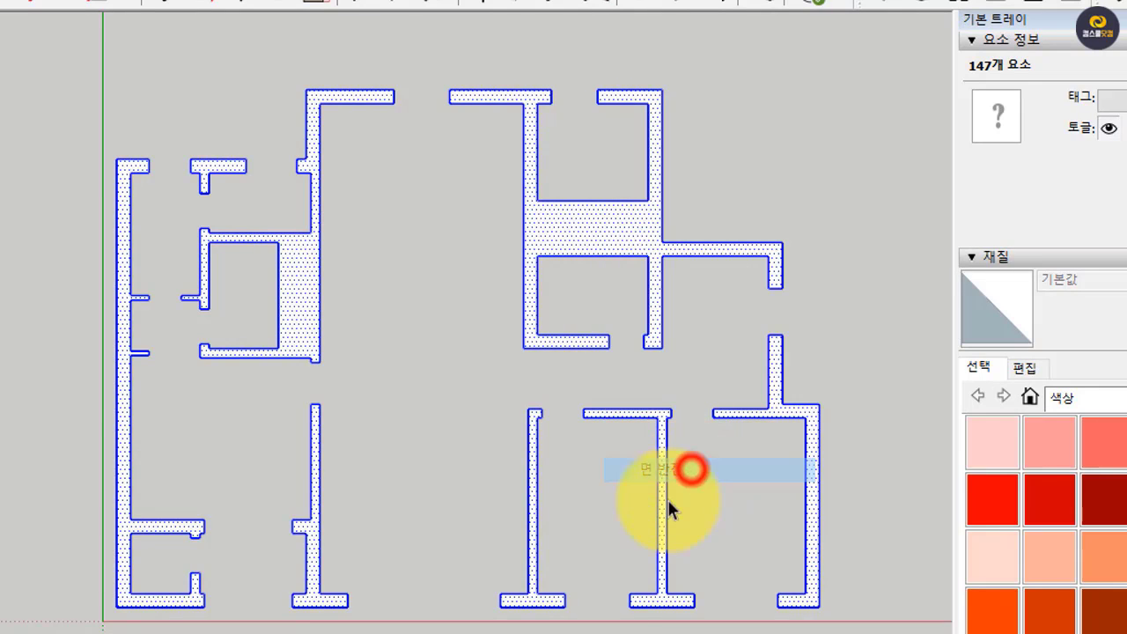
click(757, 189)
click(616, 231)
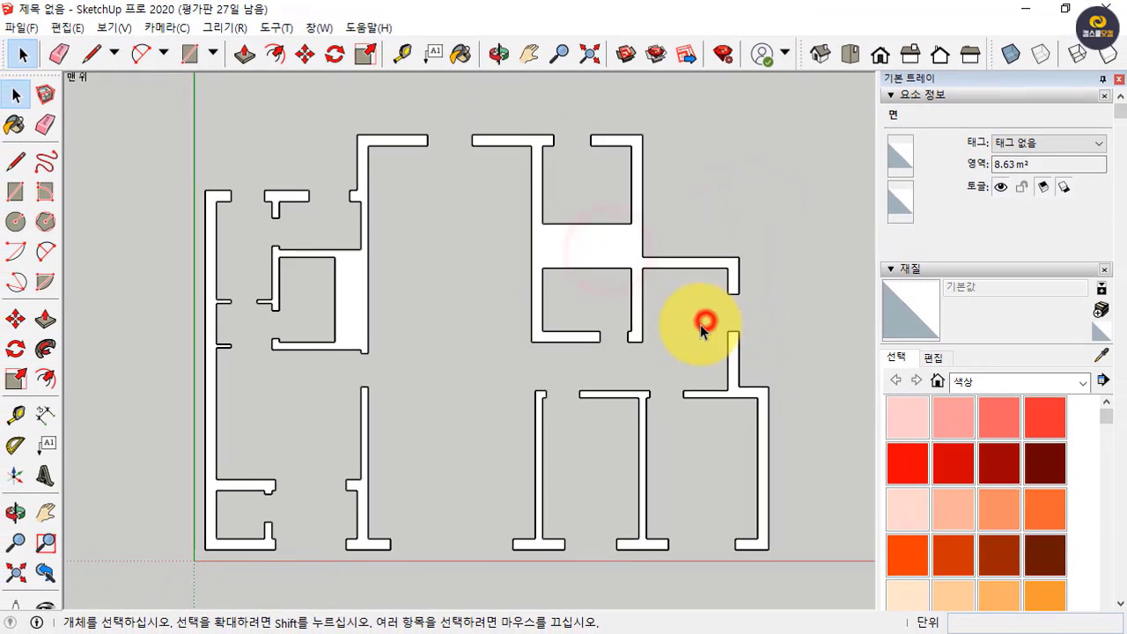
click(721, 327)
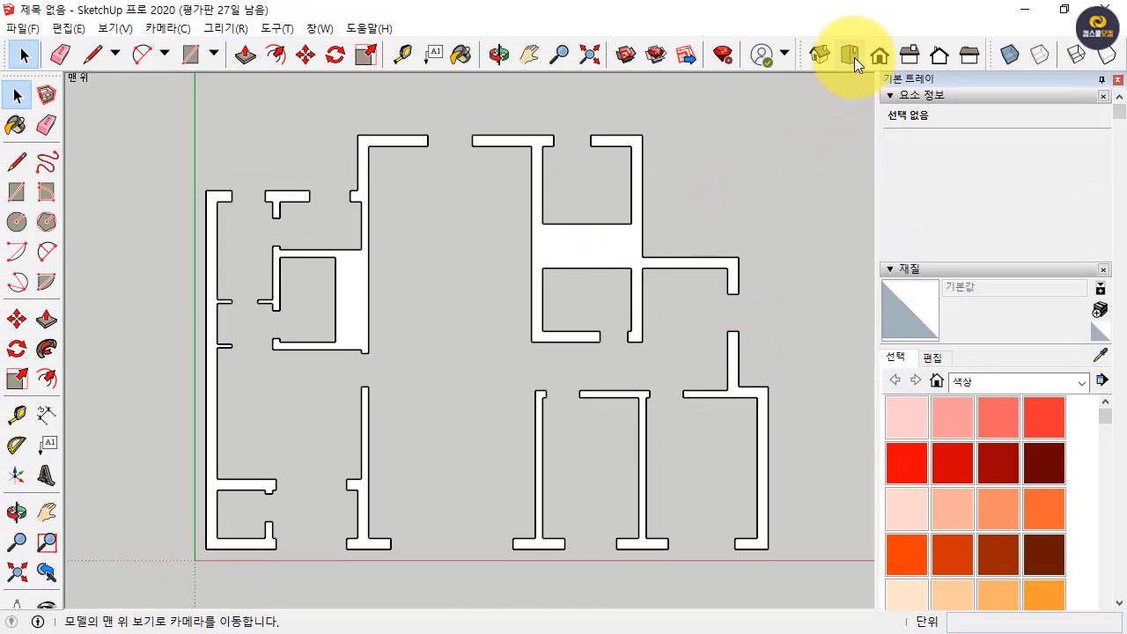
Push/Pull the long wall face beside the green axis up to a height of 2400 mm in the isometric view
click(819, 54)
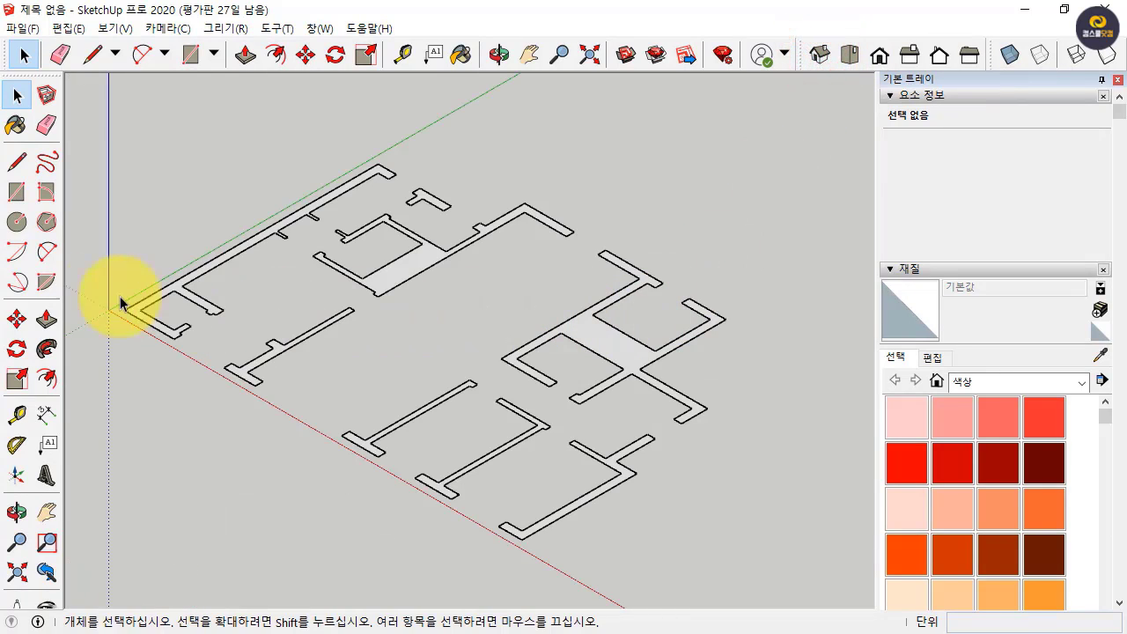
click(47, 320)
scroll(168, 274, up, 2)
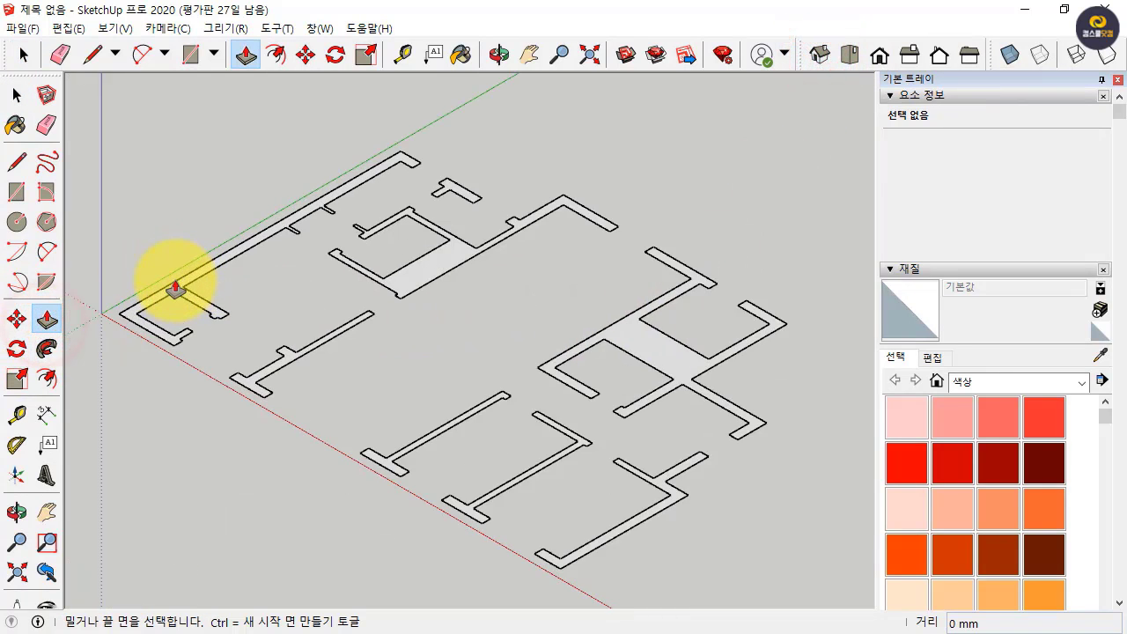
click(181, 297)
drag(176, 296, 173, 194)
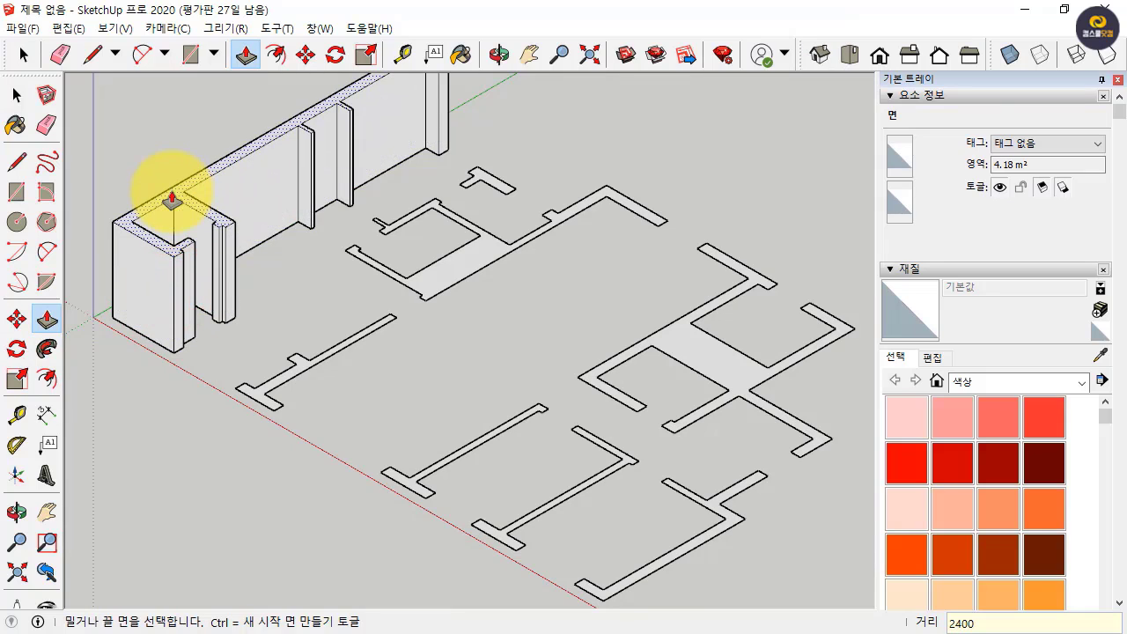
key(Return)
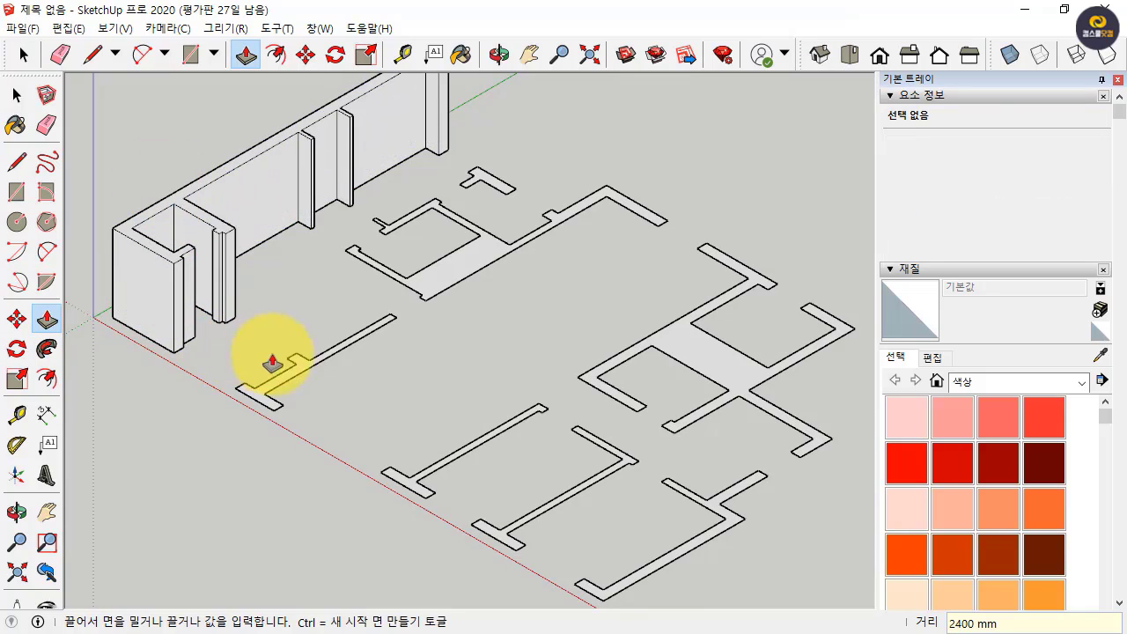
Repeat the 2400 mm Push/Pull on six more wall faces: the four walls along the red axis and both large wall blocks
double_click(293, 377)
double_click(453, 271)
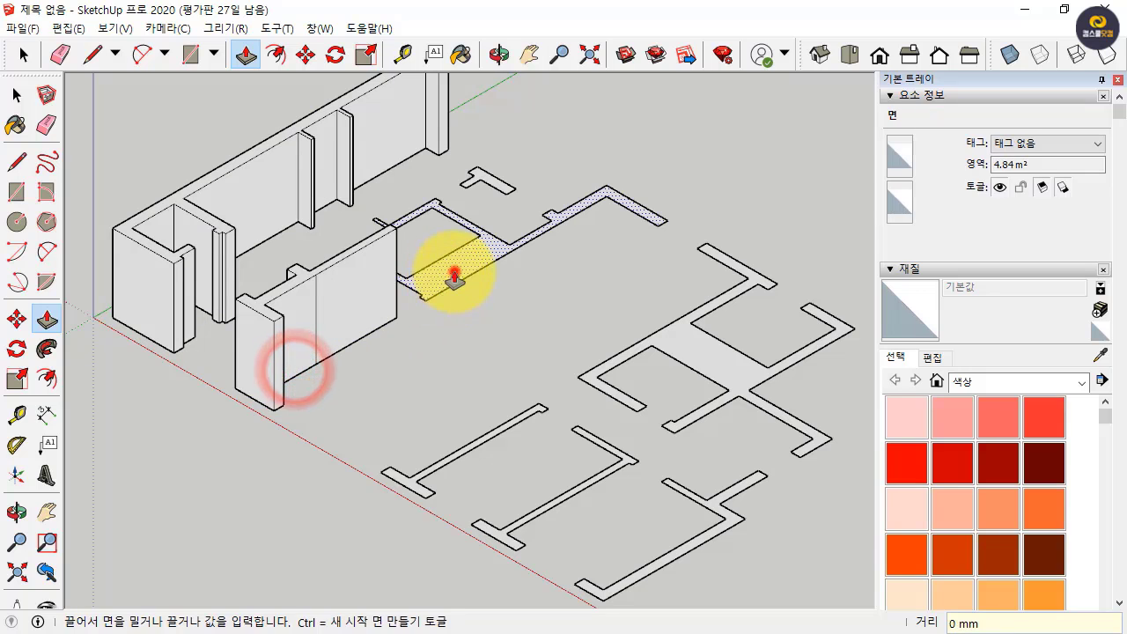
double_click(409, 482)
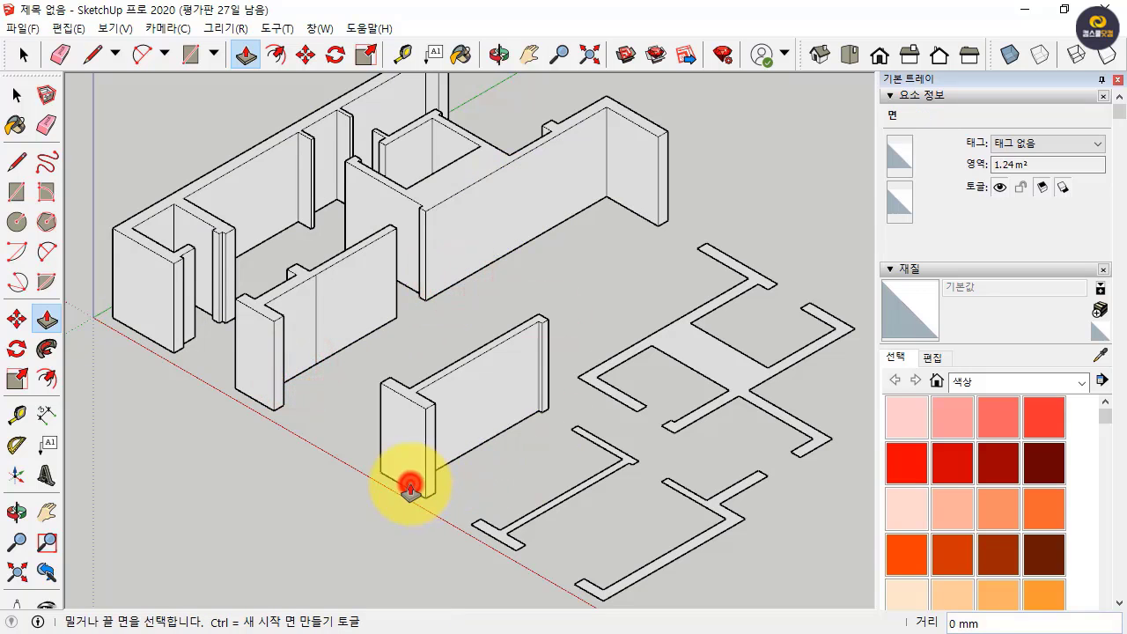
double_click(496, 534)
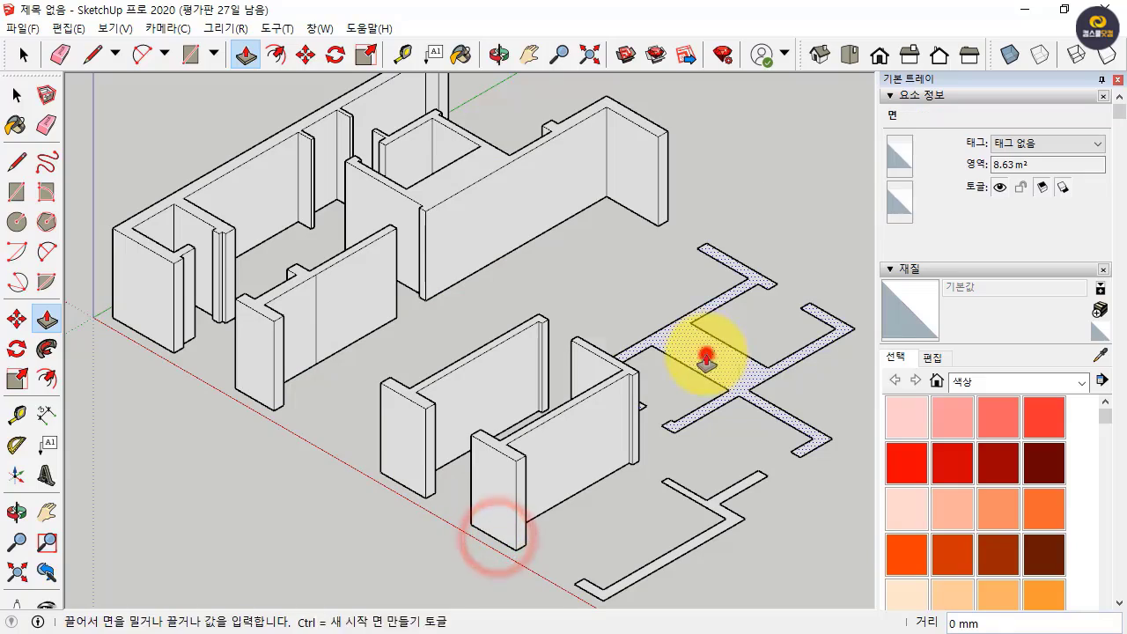
double_click(707, 355)
double_click(722, 519)
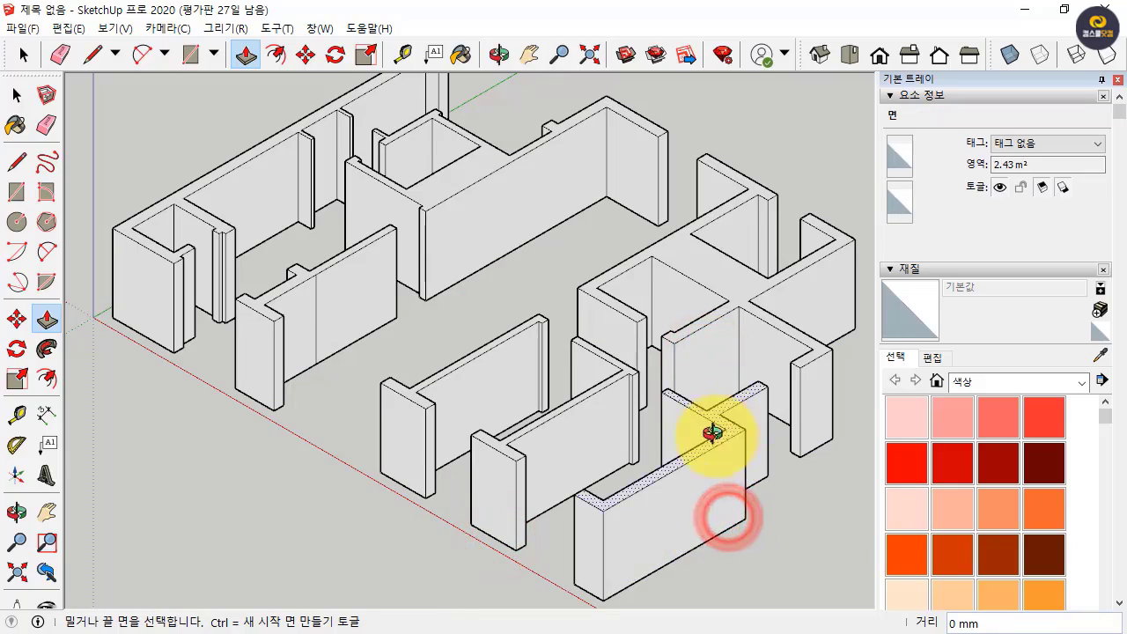
Inspect the extruded walls from the opposite side and in the isometric view, and fit the whole model in view to clear the clipping
middle_drag(714, 432, 735, 592)
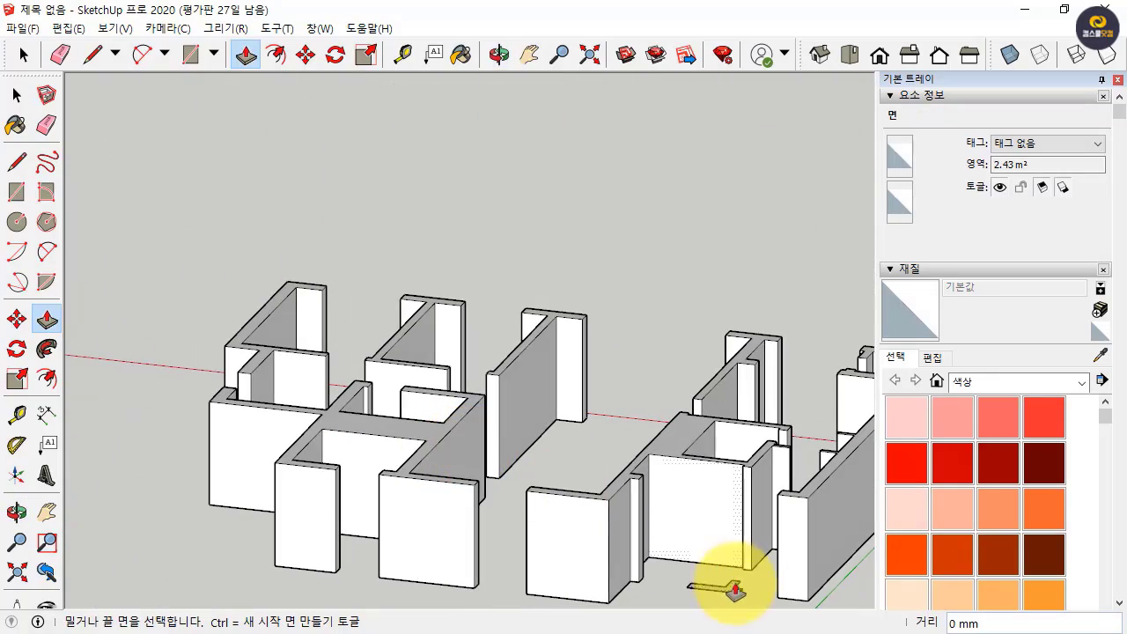
click(819, 54)
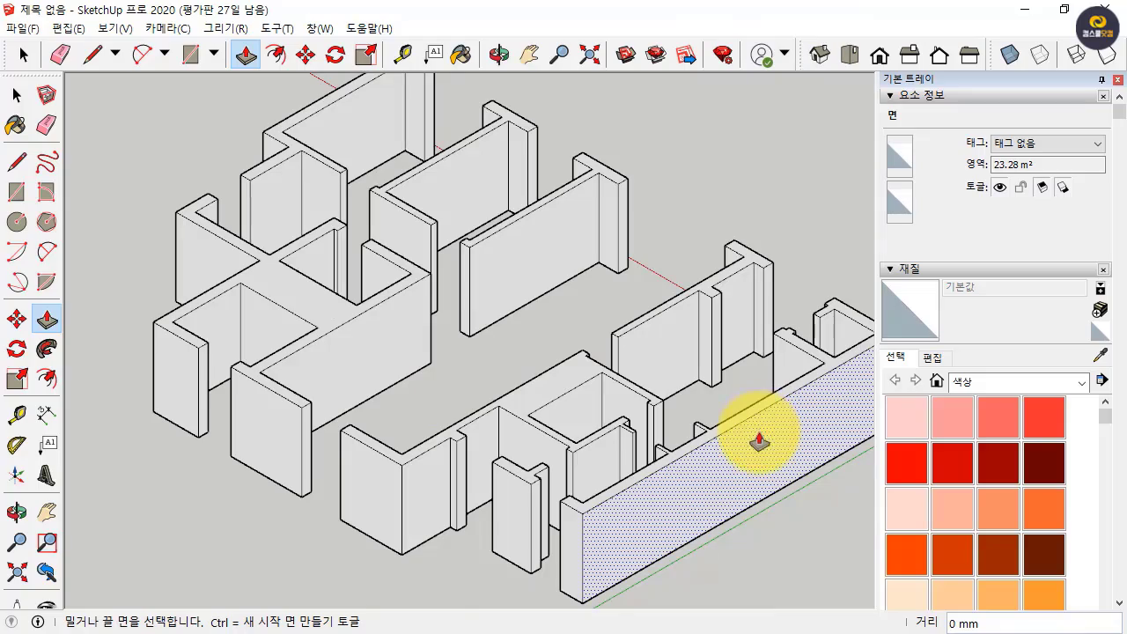
middle_drag(759, 440, 528, 449)
click(820, 54)
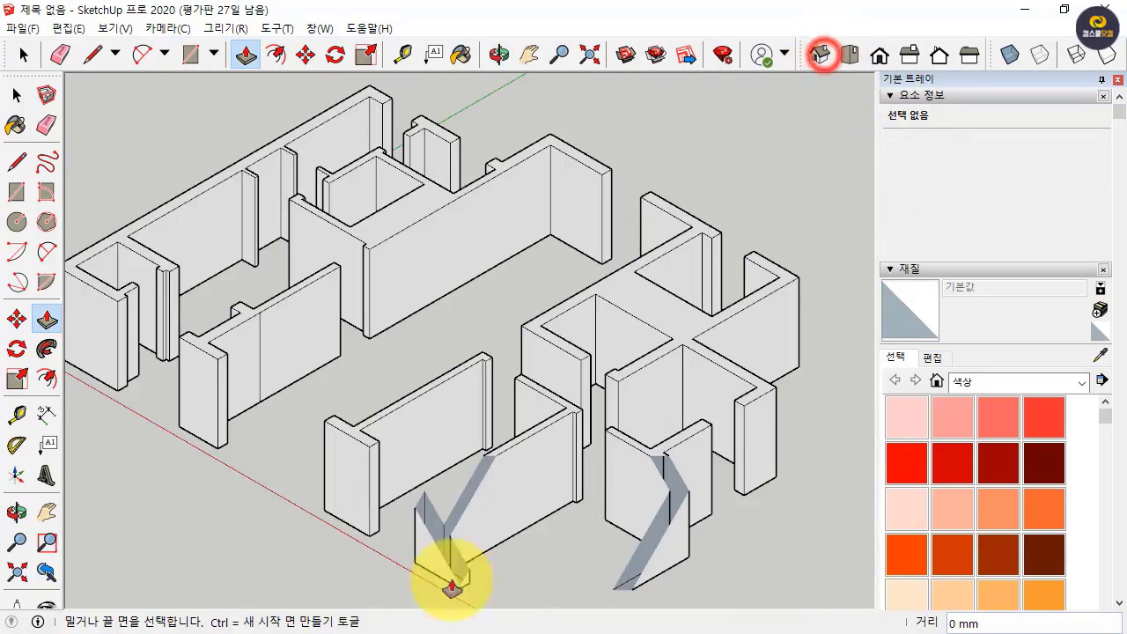
click(504, 523)
key(space)
scroll(729, 503, down, 5)
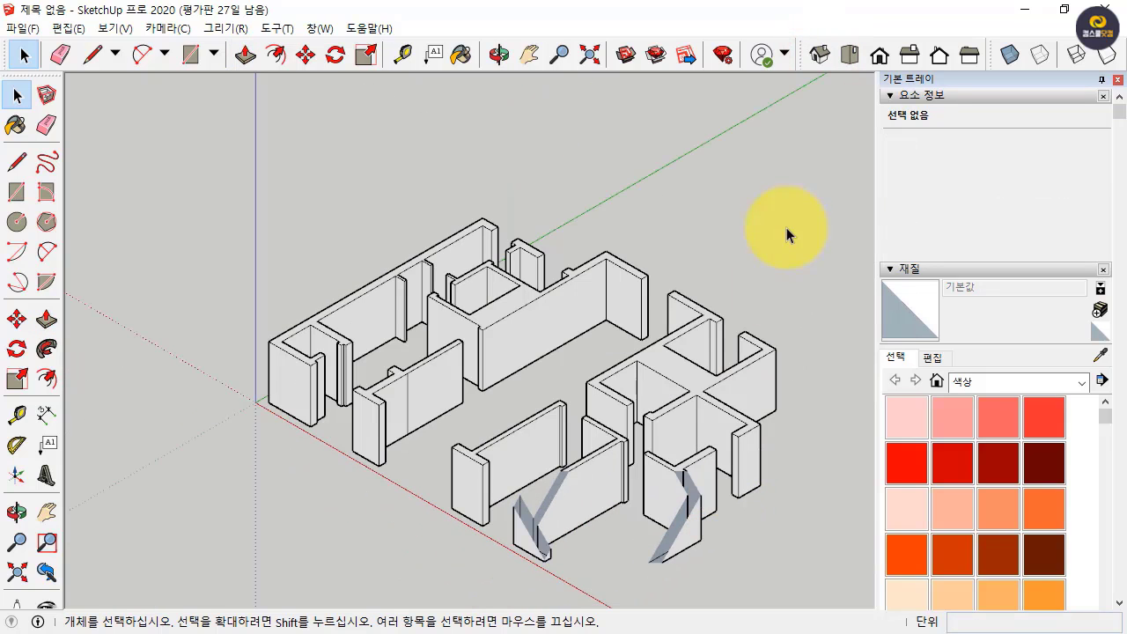
middle_drag(616, 397, 611, 397)
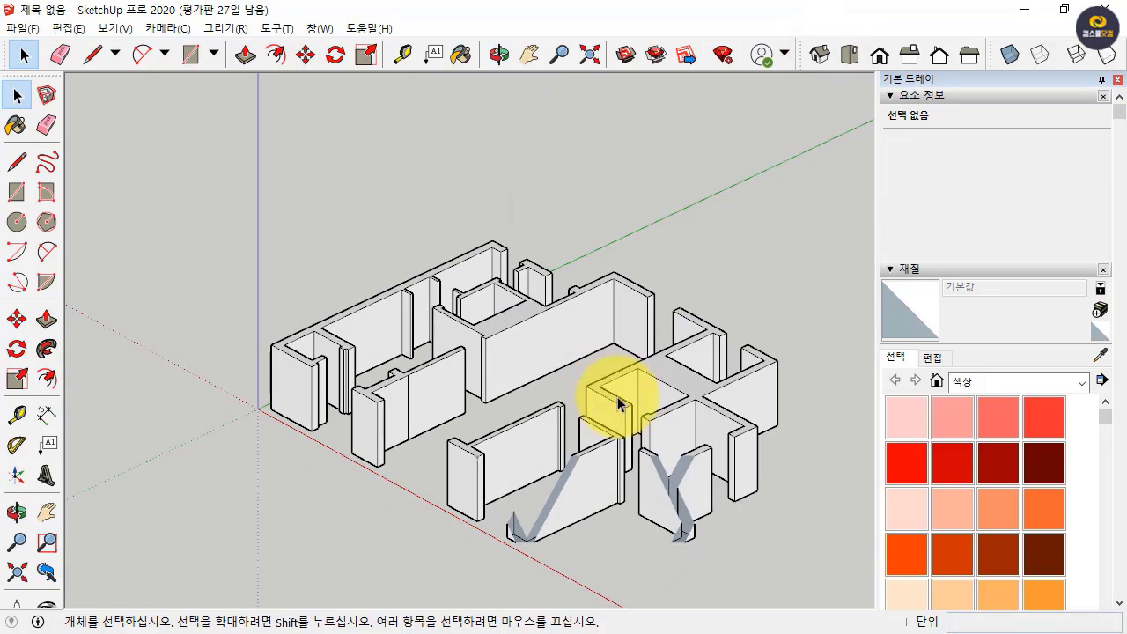
click(15, 572)
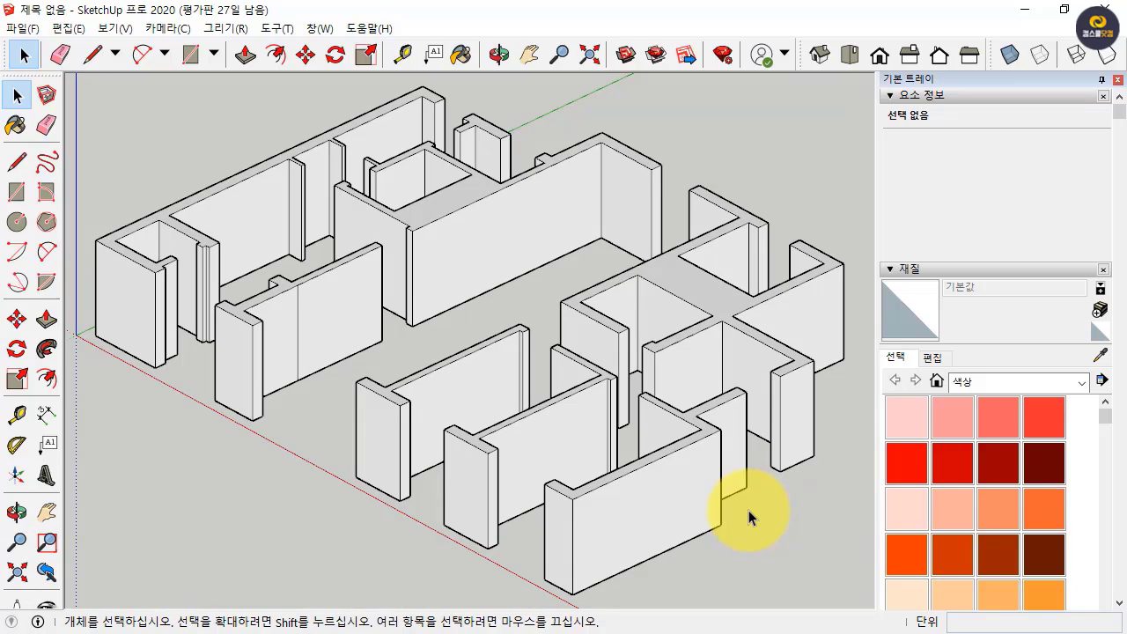
Select the top face and the long side face of the large central wall block individually to check whether they are separate
click(465, 242)
click(466, 197)
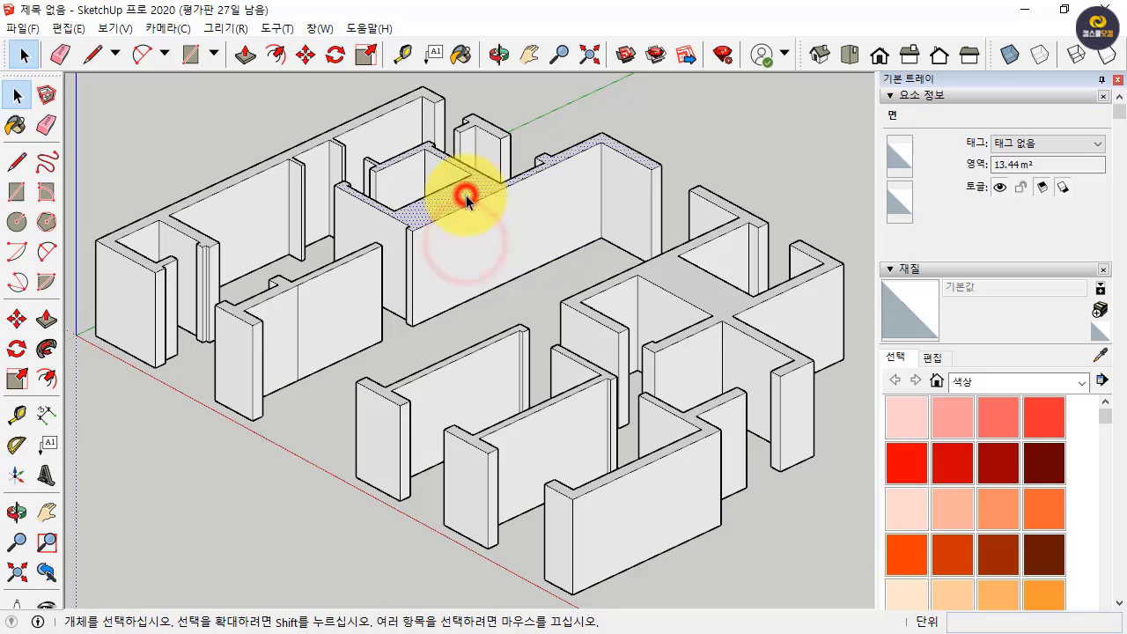
click(464, 207)
click(474, 242)
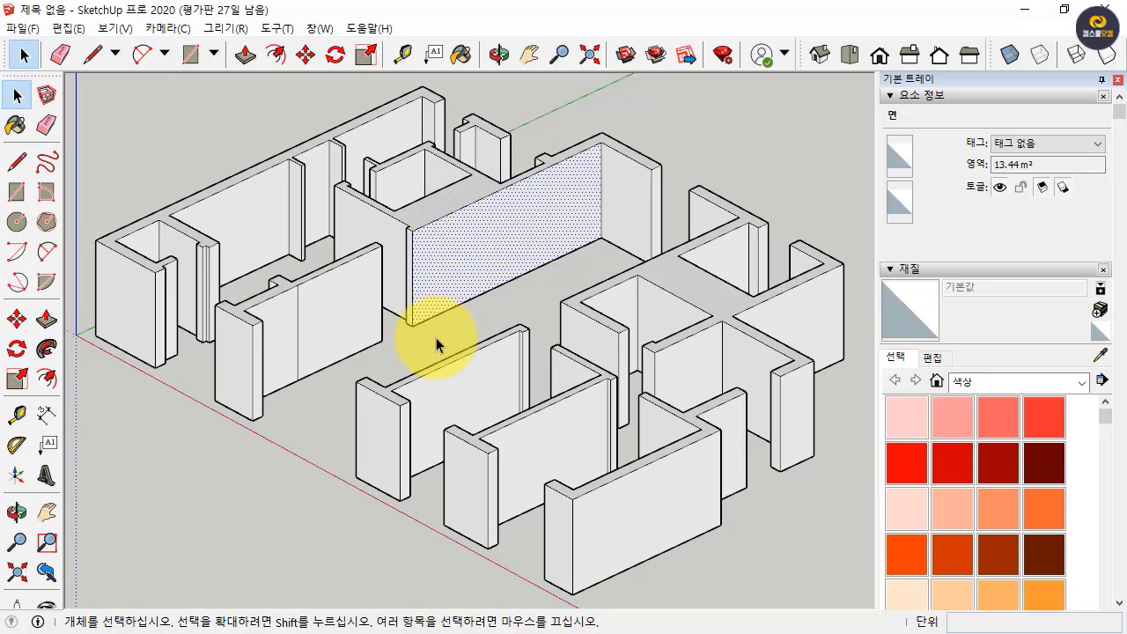
Select all the extruded walls, turn on X-ray display and make them into one group
scroll(501, 280, down, 5)
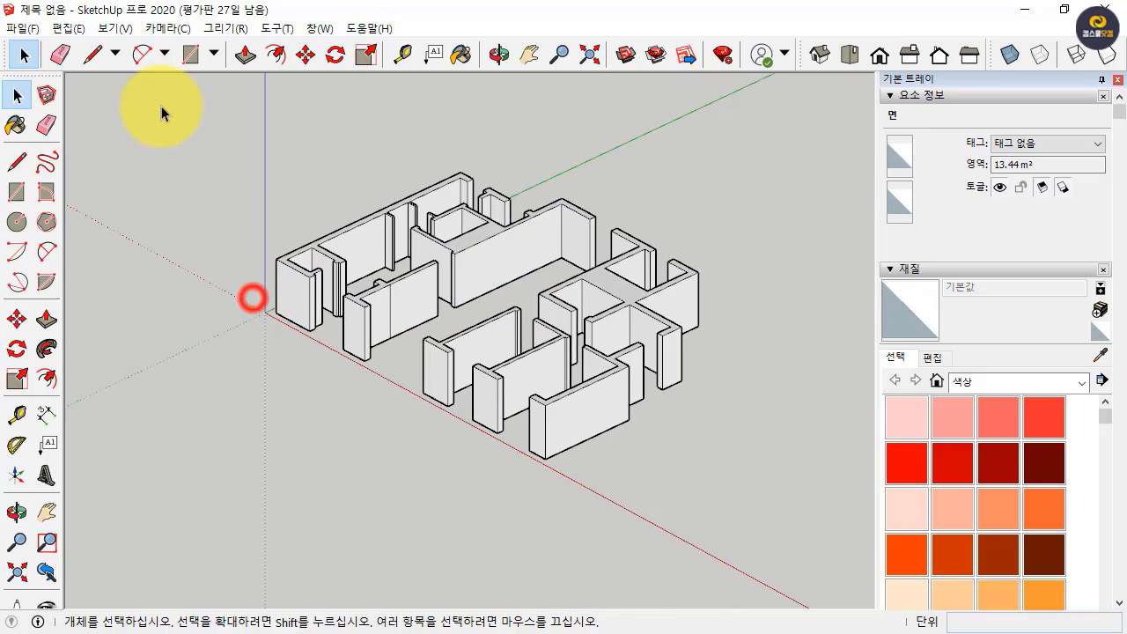
drag(164, 103, 765, 501)
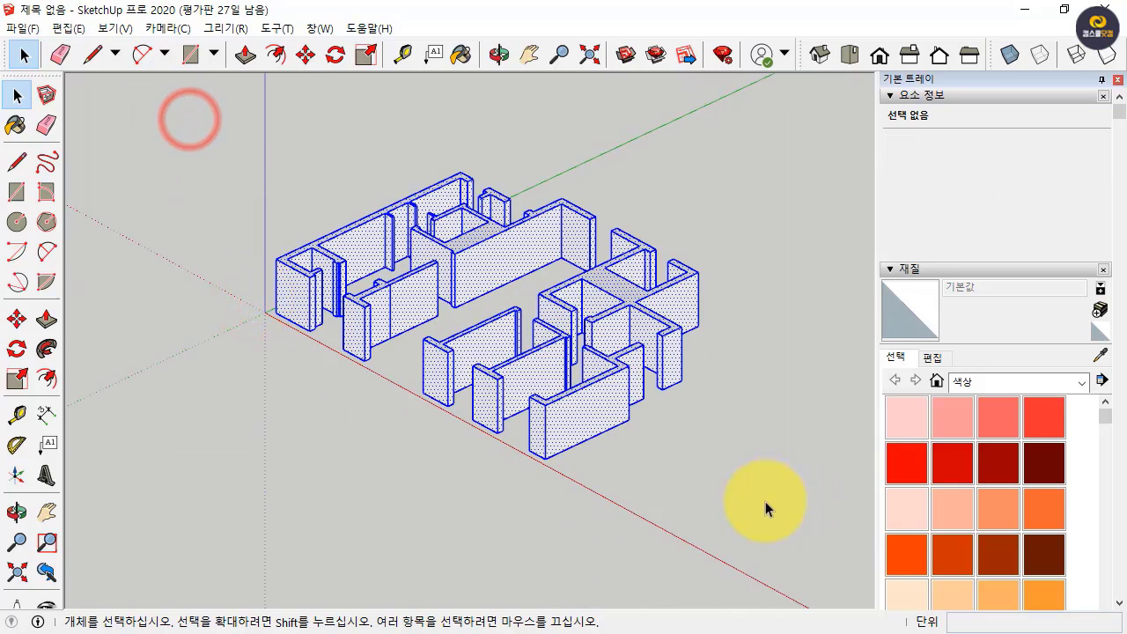
click(1010, 54)
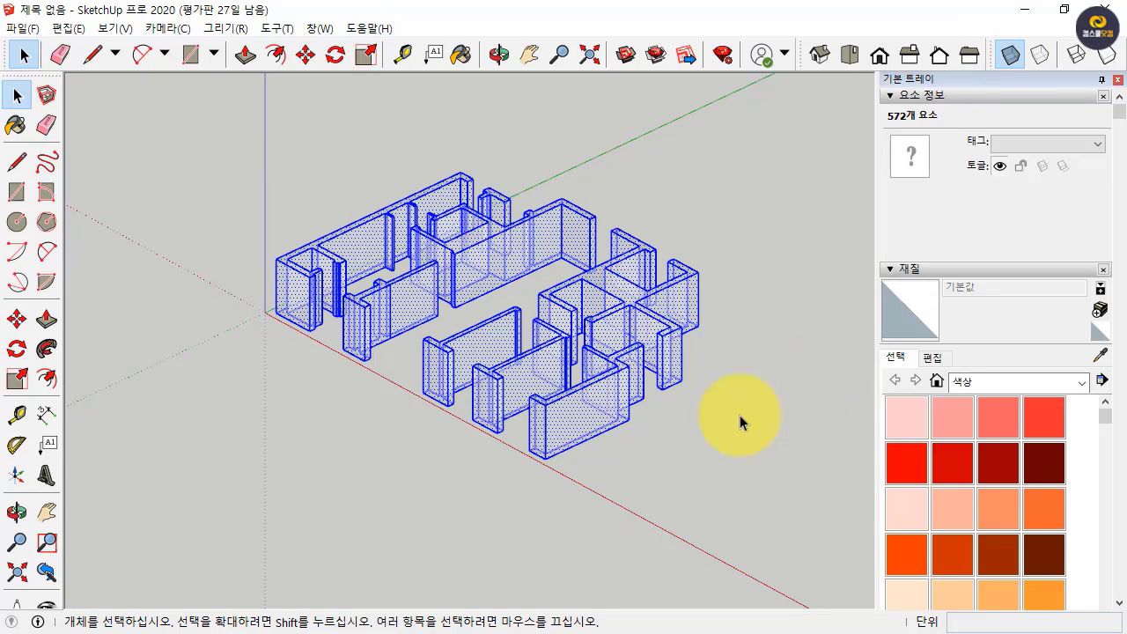
right_click(477, 251)
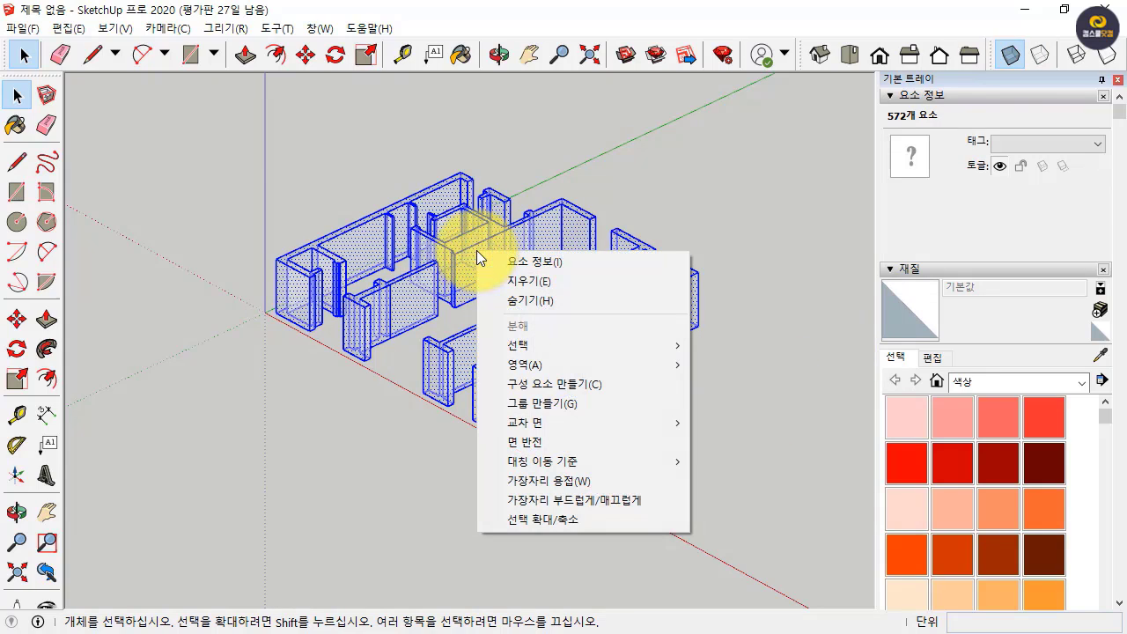
click(551, 403)
Check that the walls select as one group, turn off X-ray display and clear the selection
click(435, 440)
click(579, 331)
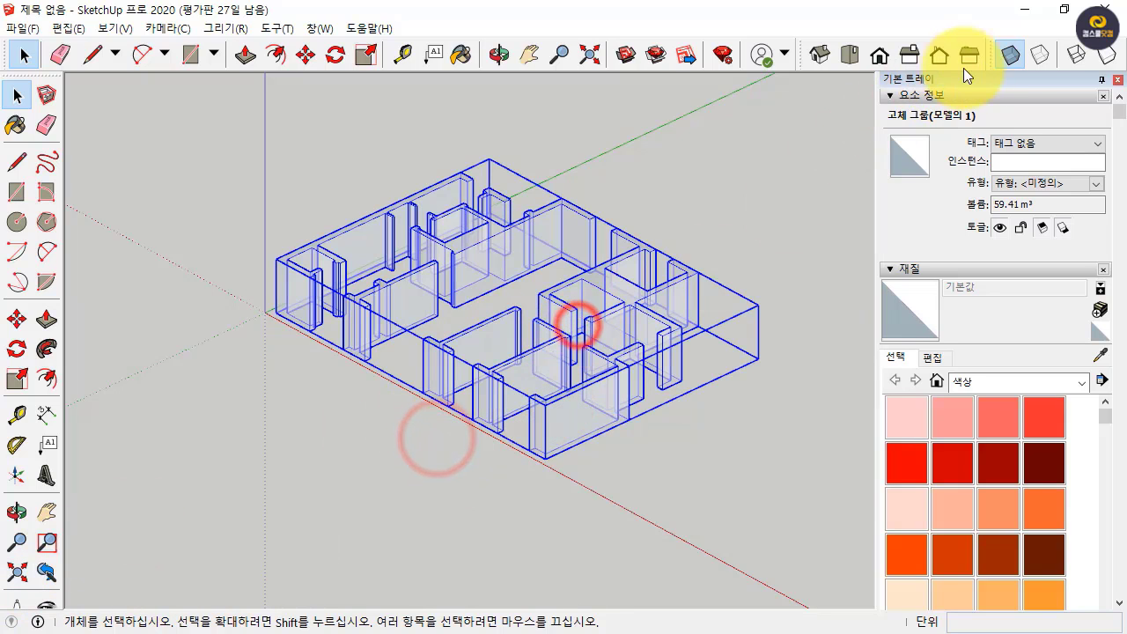
click(1011, 55)
click(712, 209)
Examine the grouped walls up close and from higher and lower angles
scroll(497, 292, up, 2)
scroll(458, 294, up, 2)
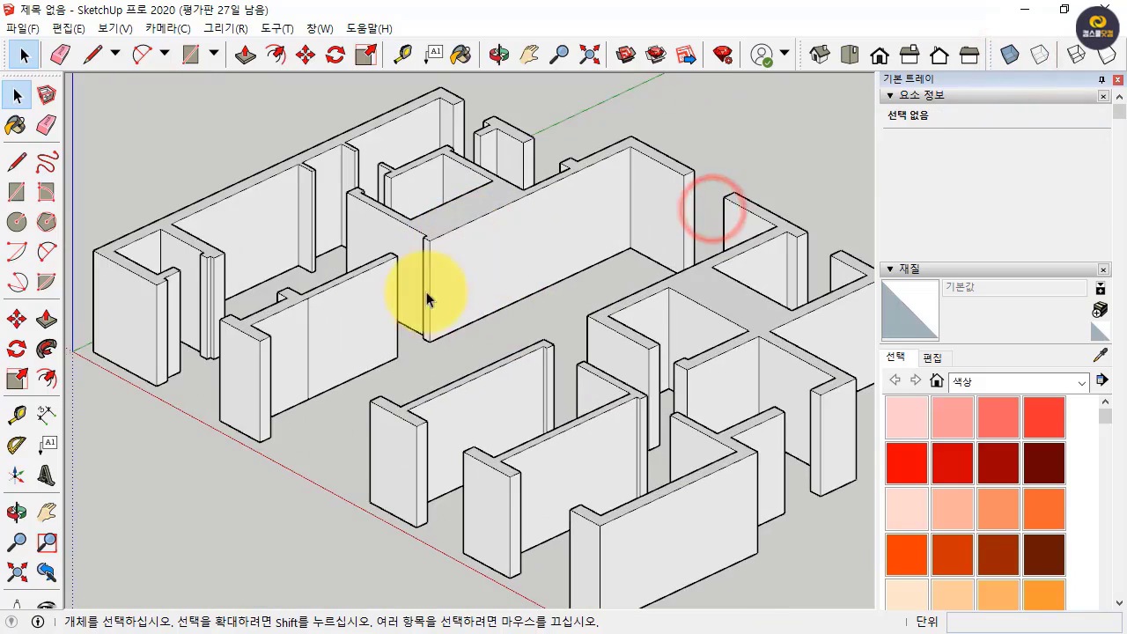
middle_drag(423, 297, 334, 361)
scroll(319, 370, up, 2)
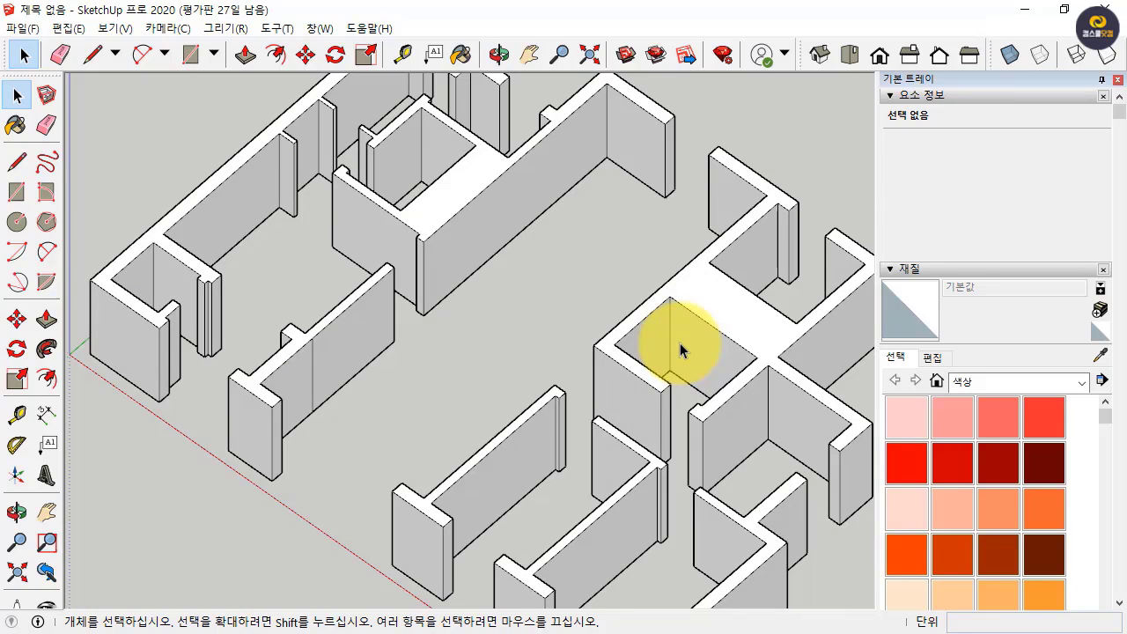
scroll(513, 323, down, 2)
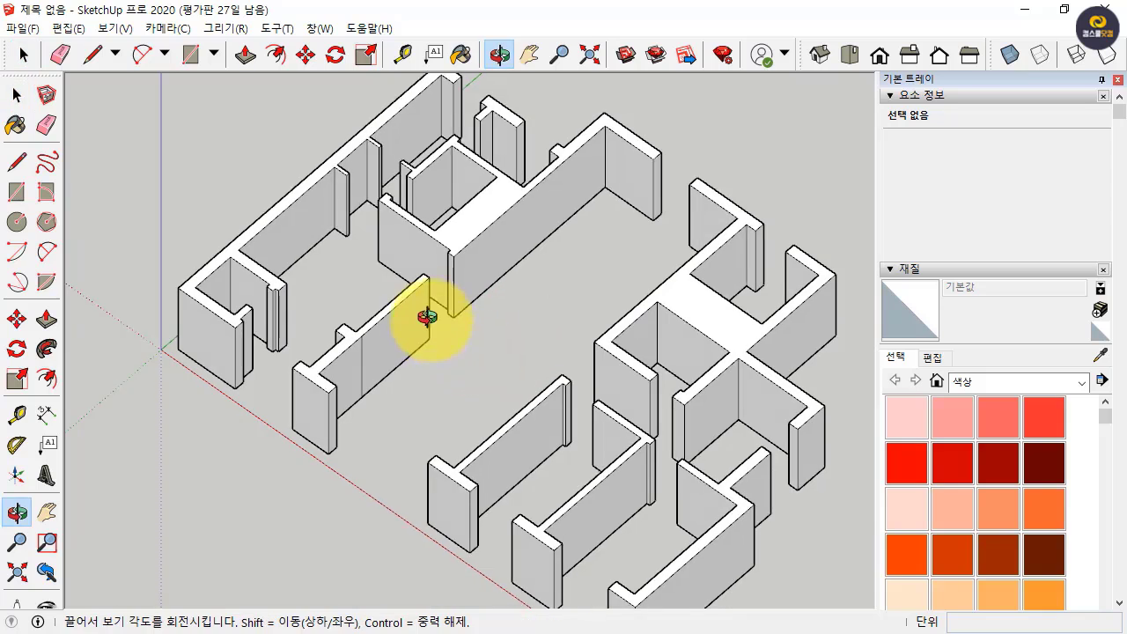
middle_drag(428, 320, 415, 247)
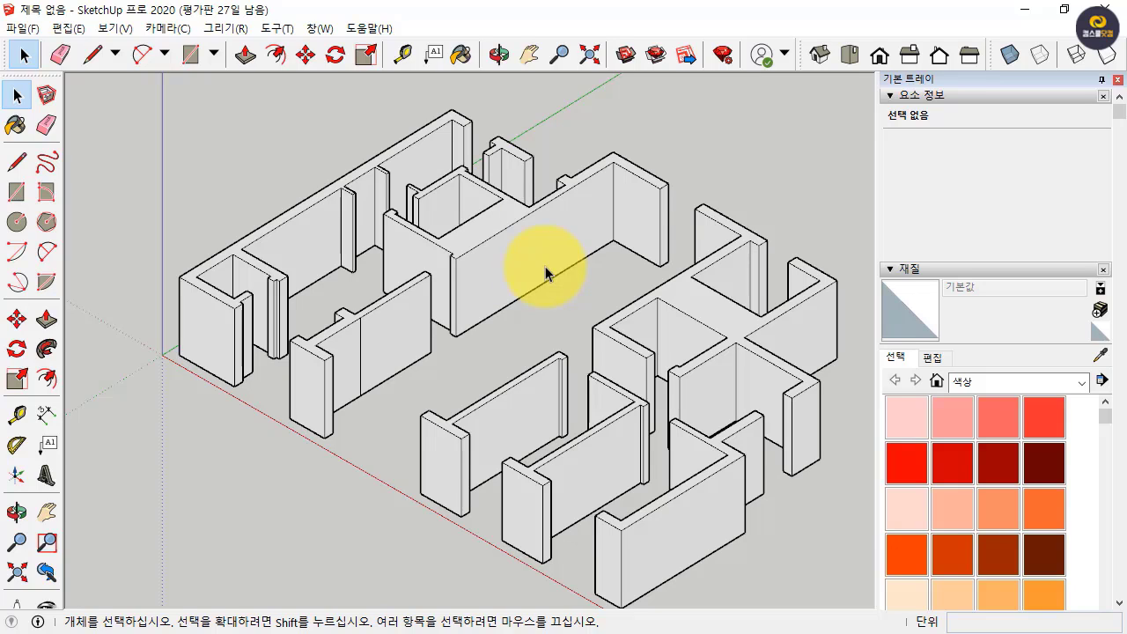
scroll(509, 369, up, 1)
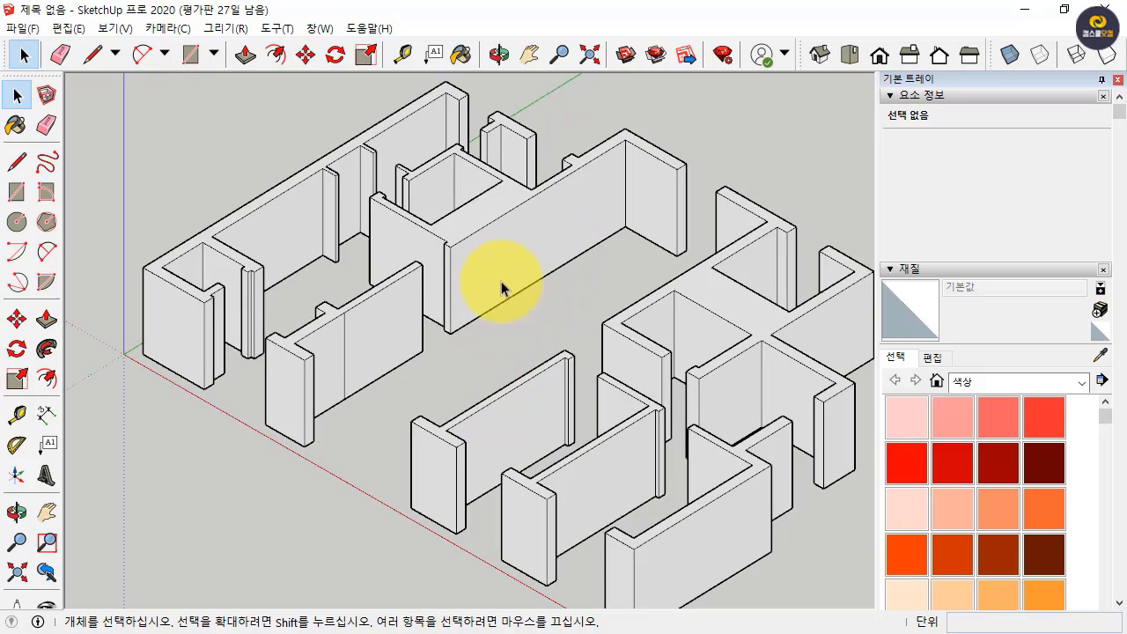